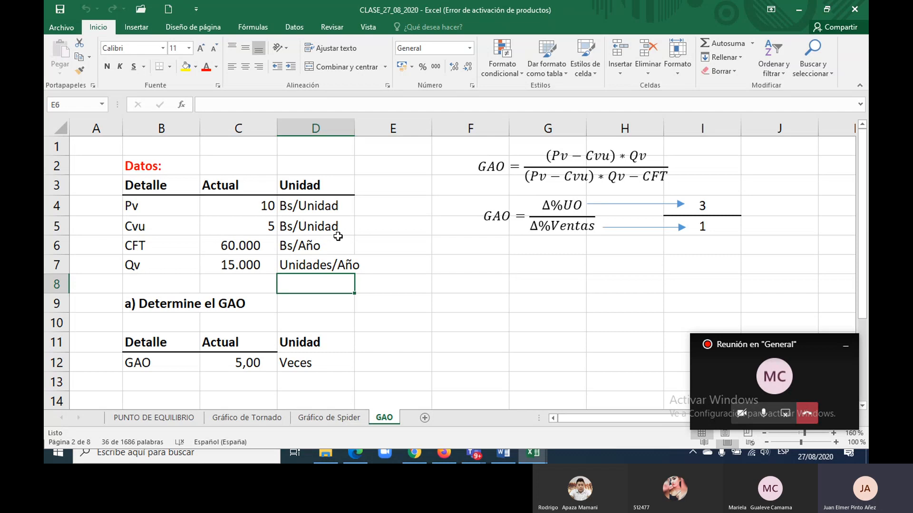
Step: Review the Datos table on the GAO sheet row by row: Pv, Cvu, CFT and Qv
left_click(381, 229)
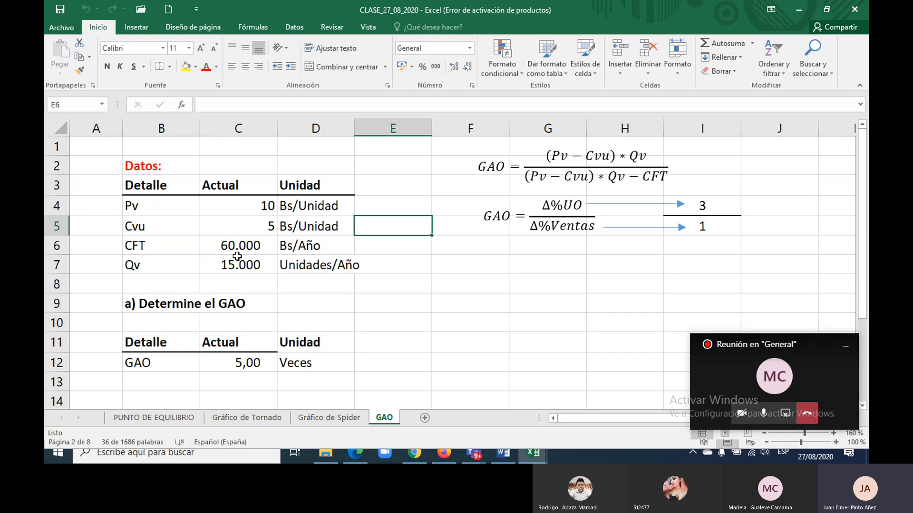
left_click(138, 203)
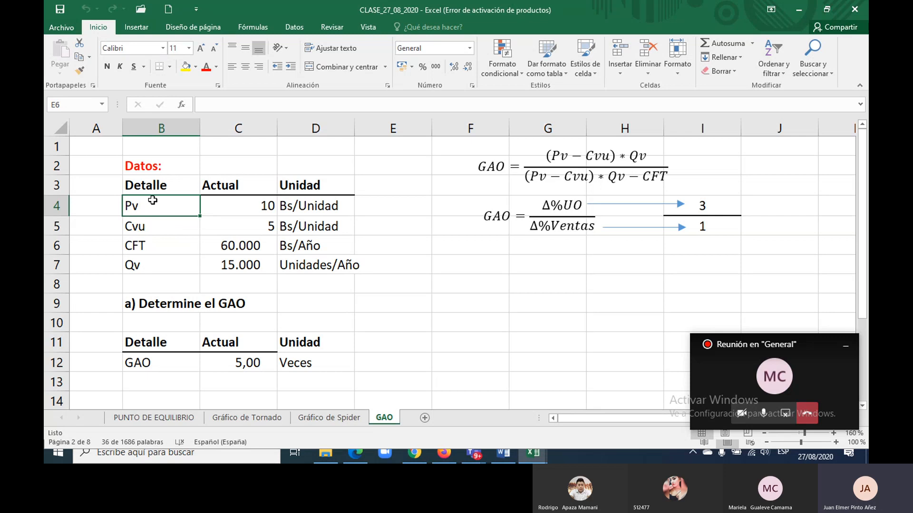
left_click_drag(145, 207, 328, 286)
left_click_drag(171, 214, 324, 211)
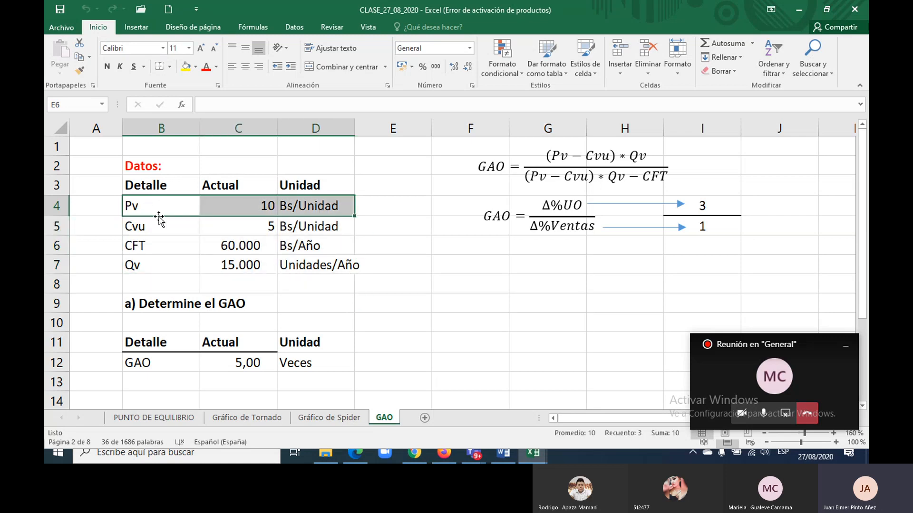
left_click_drag(145, 228, 328, 228)
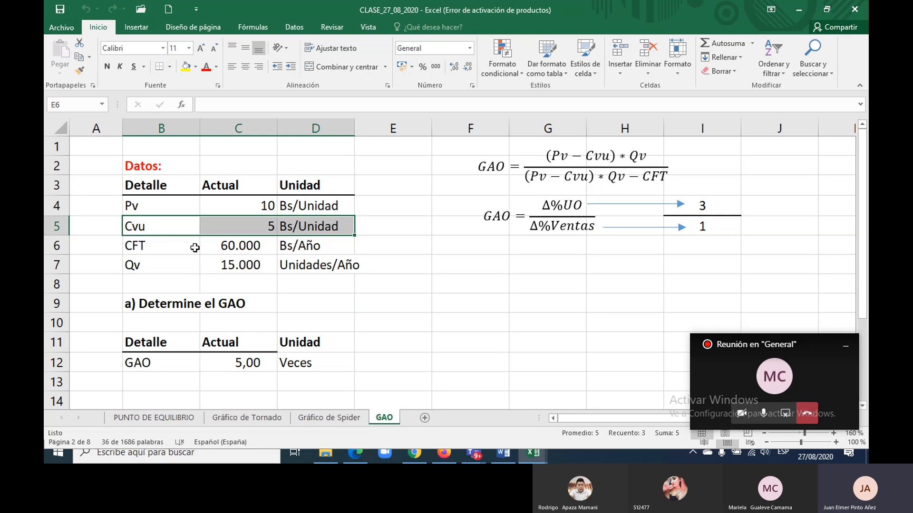
left_click_drag(149, 247, 331, 247)
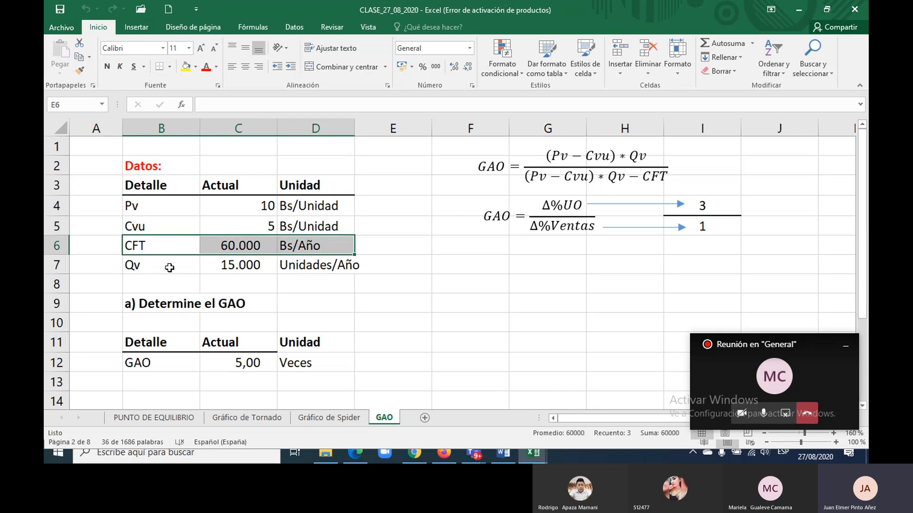
left_click_drag(136, 269, 323, 271)
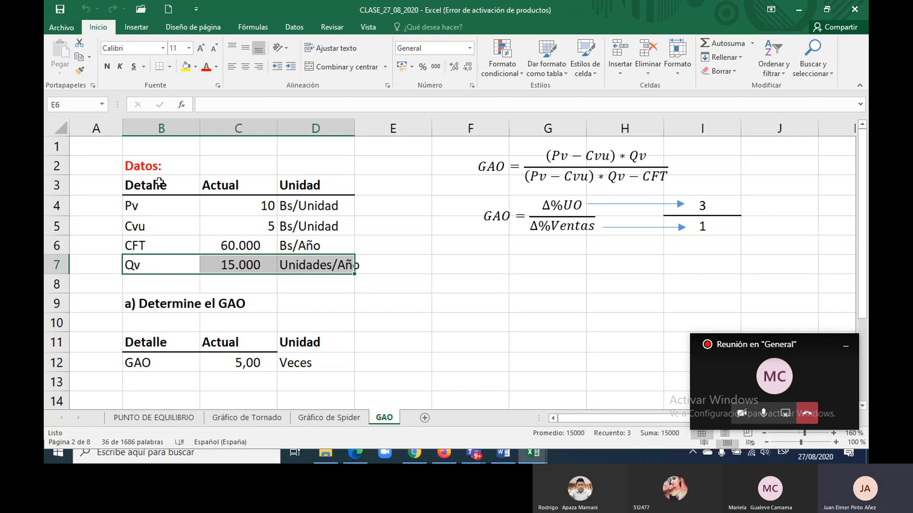
left_click_drag(159, 184, 352, 267)
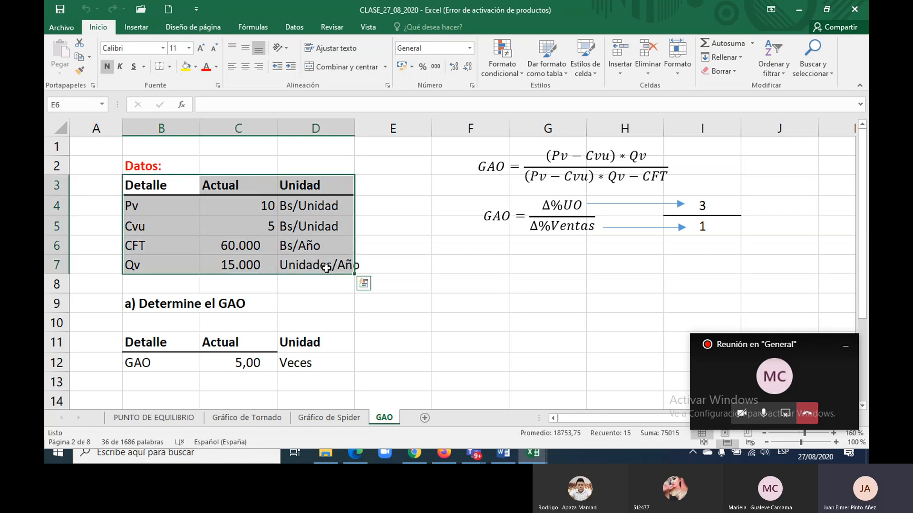
Step: Examine the GAO formula based on Pv, Cvu, Qv and CFT, together with the GAO result in row 12
left_click(482, 166)
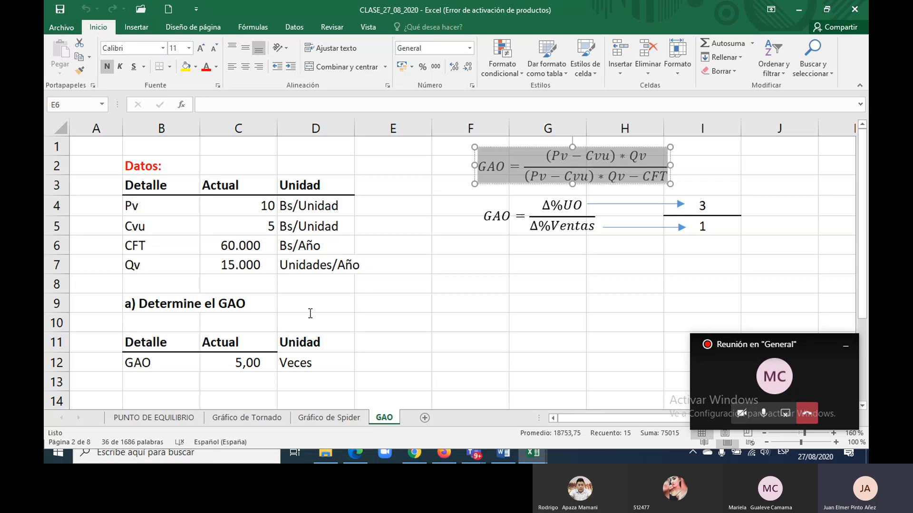
left_click(244, 365)
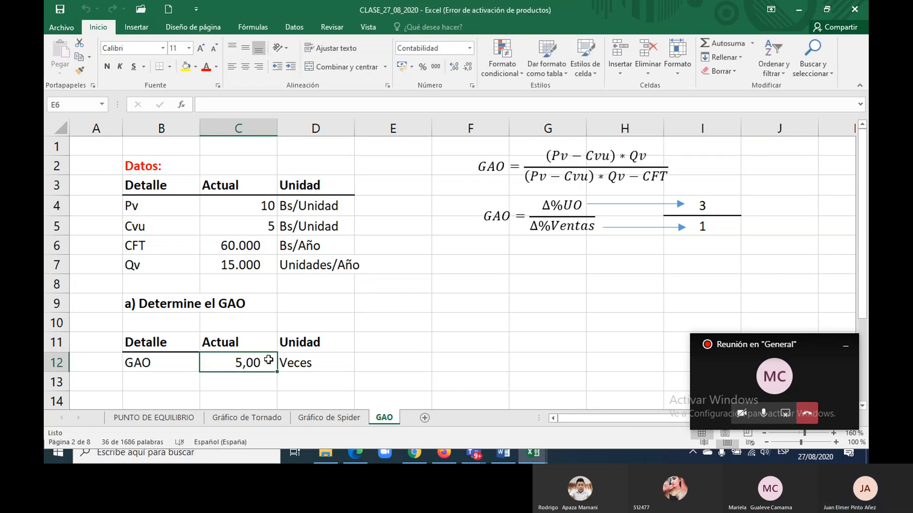
left_click_drag(144, 362, 242, 364)
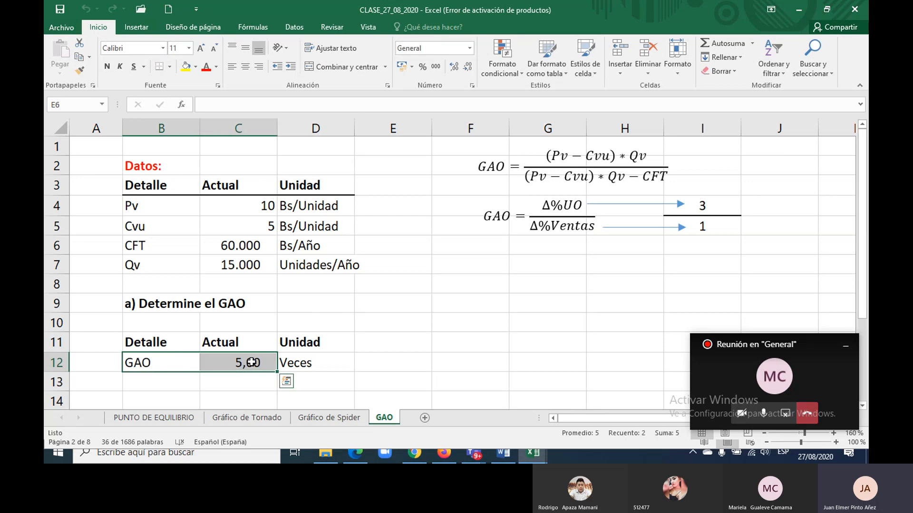
left_click(251, 362)
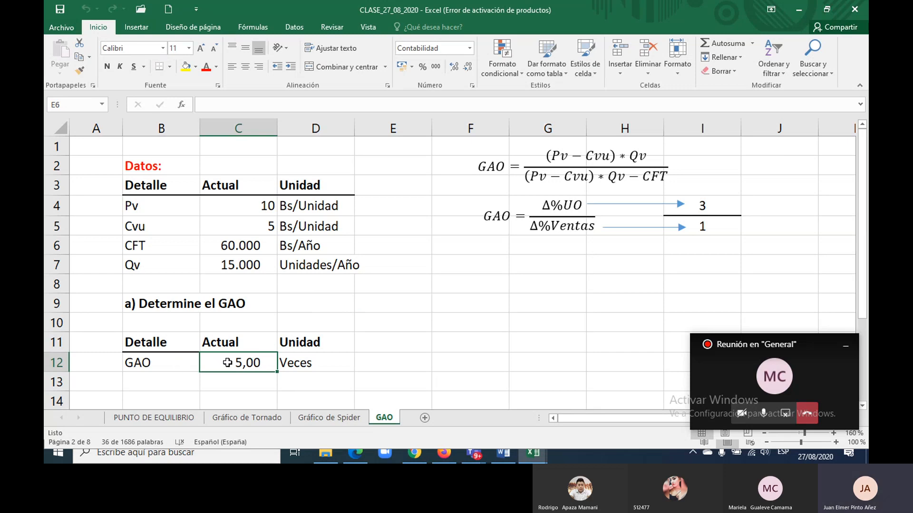
Step: Check the CFT on the PUNTO DE EQUILIBRIO sheet and set the CFT on the GAO sheet to 50000
left_click(257, 245)
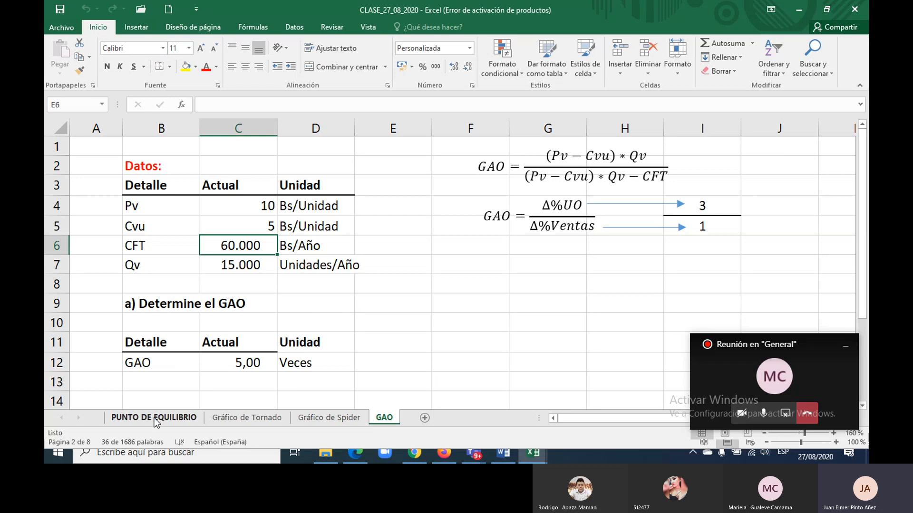
left_click(185, 417)
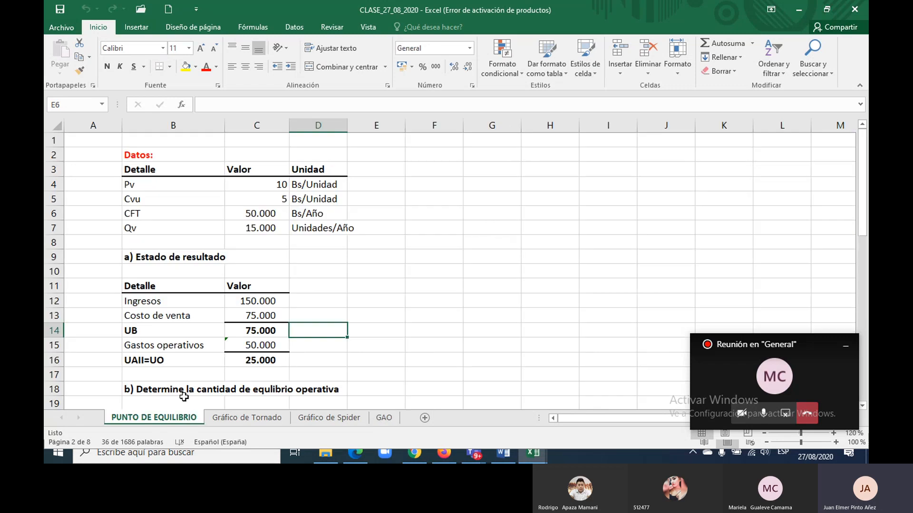
left_click(383, 418)
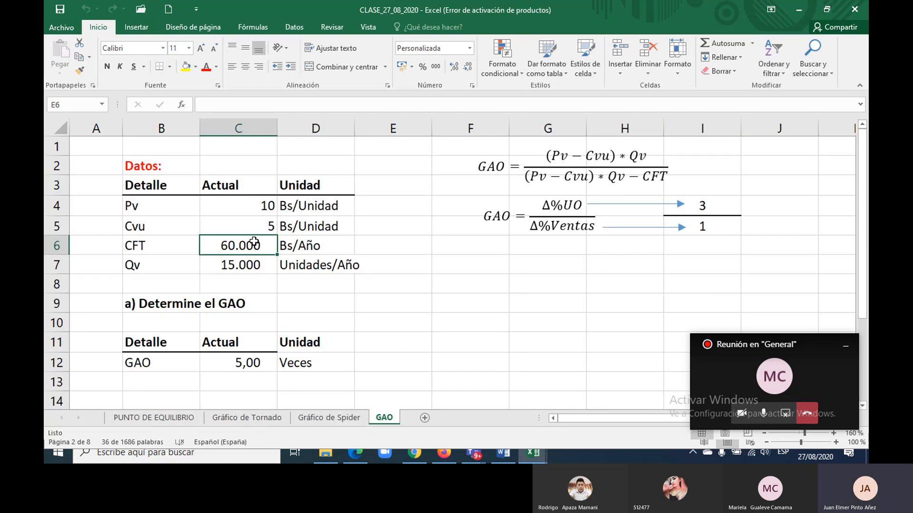
type("50000")
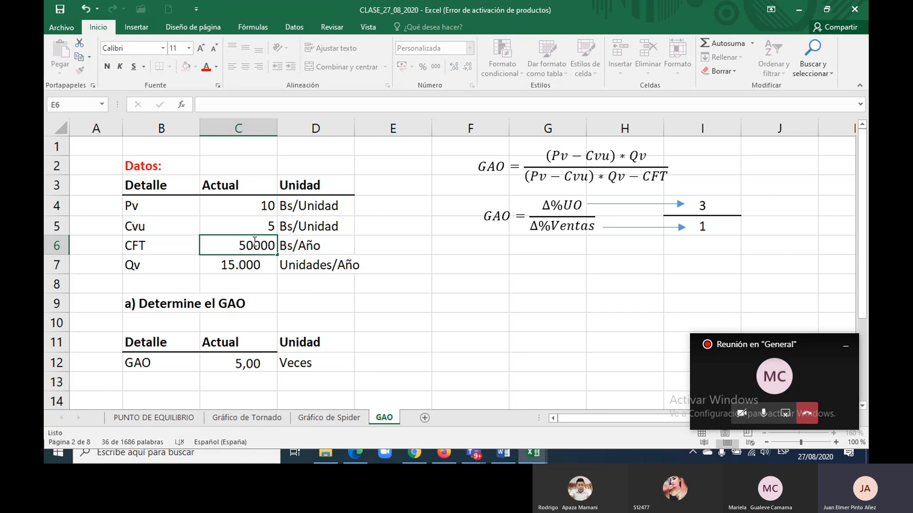
key("Return")
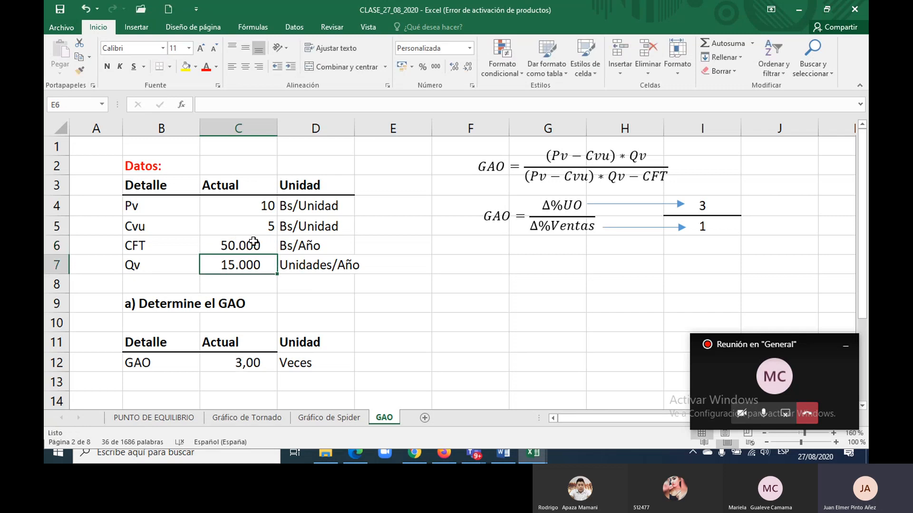
Step: Review the Pv, Cvu and CFT rows and the individual letters of the GAO label in B12
left_click_drag(152, 248, 314, 248)
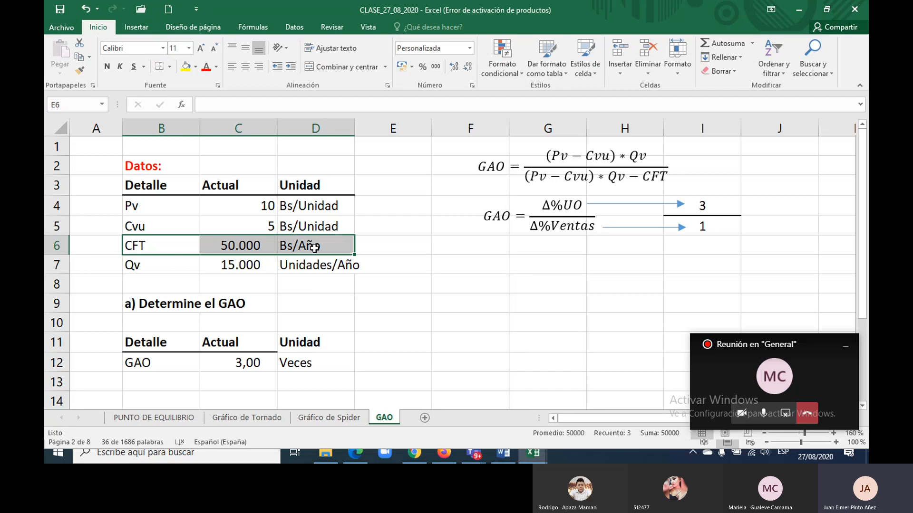
left_click_drag(177, 204, 301, 247)
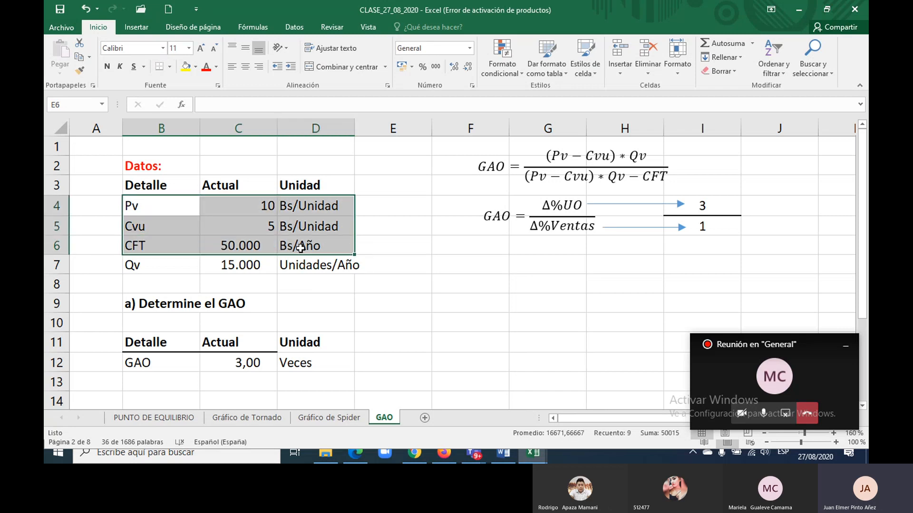
double_click(160, 364)
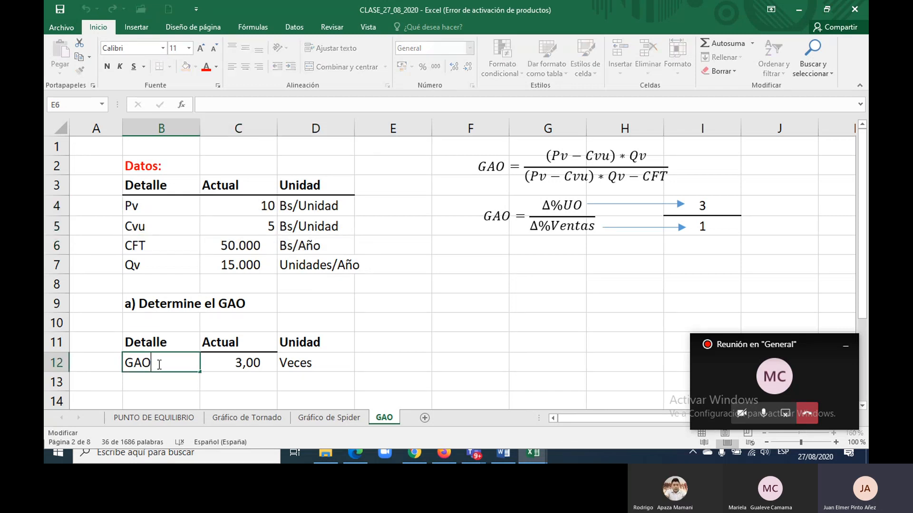
left_click_drag(159, 364, 127, 364)
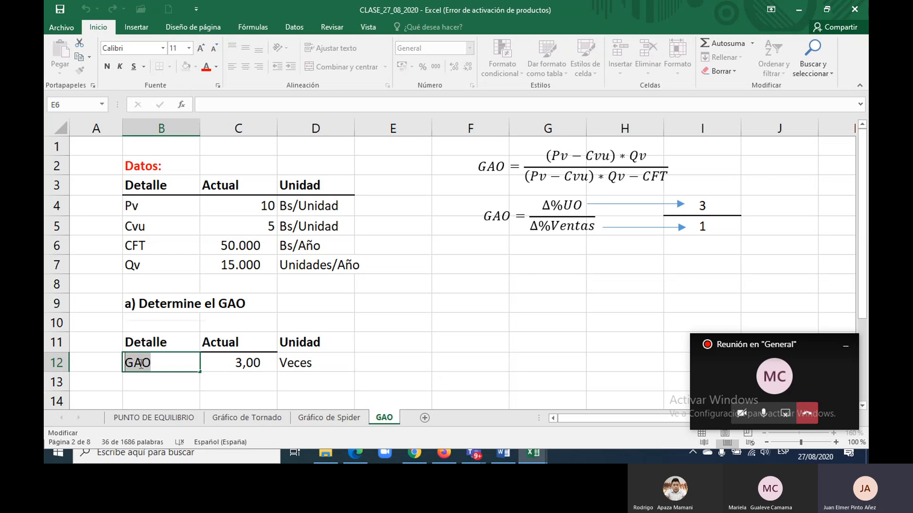
left_click(143, 364)
left_click_drag(143, 364, 137, 364)
left_click(132, 365)
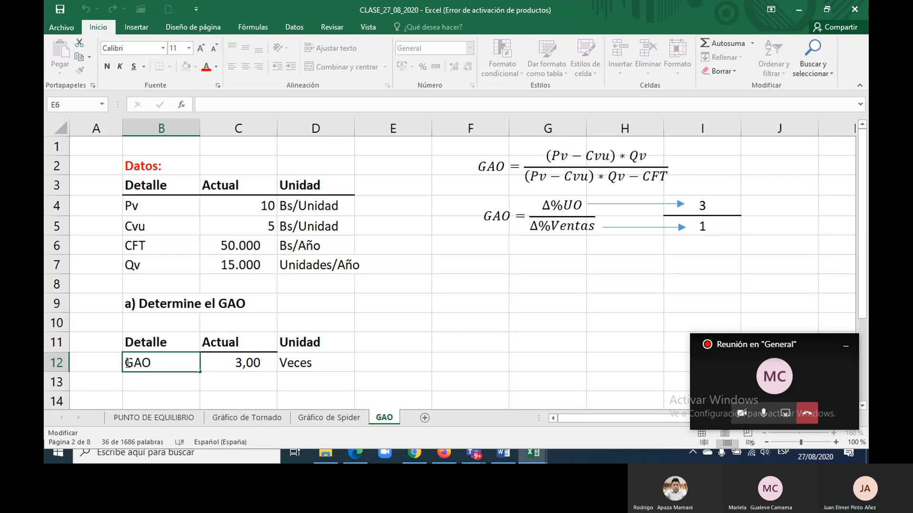
left_click_drag(131, 364, 119, 361)
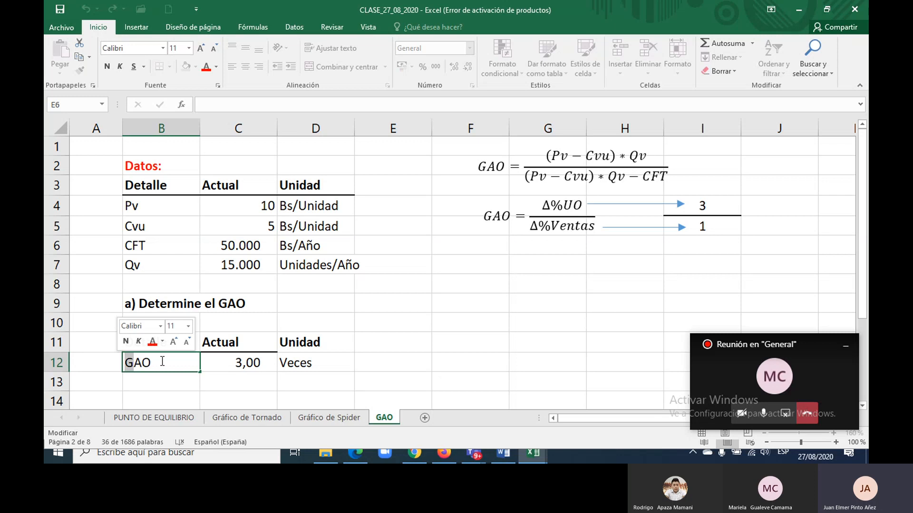
left_click(134, 365)
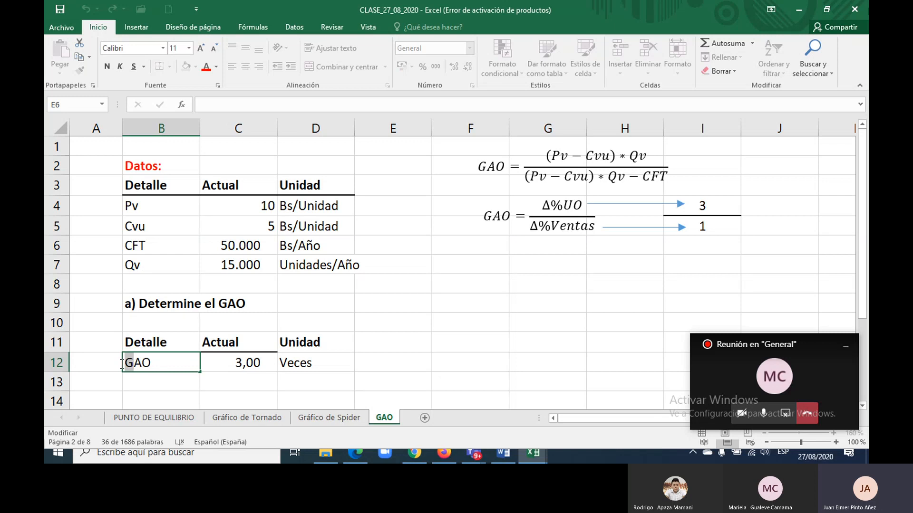
left_click(458, 319)
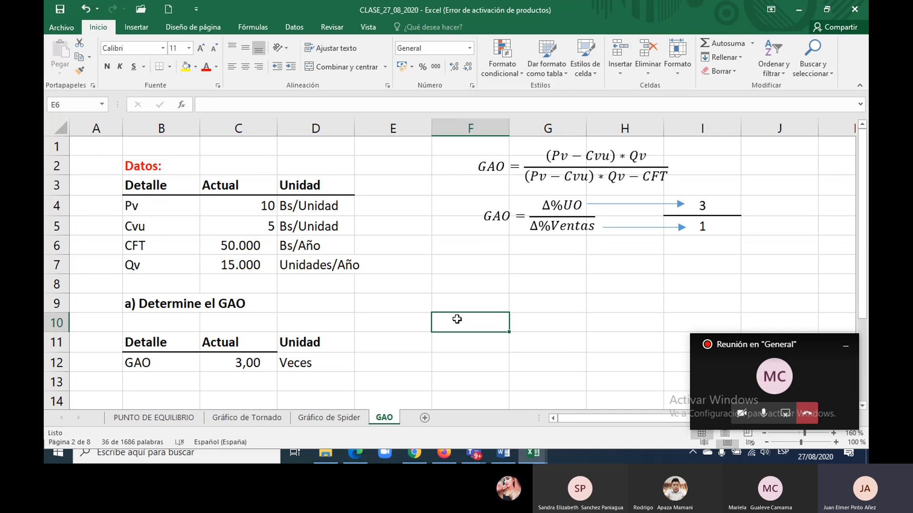
Step: Examine the GAO label again, along with the full Datos table and the GAO result in C12
left_click(166, 367)
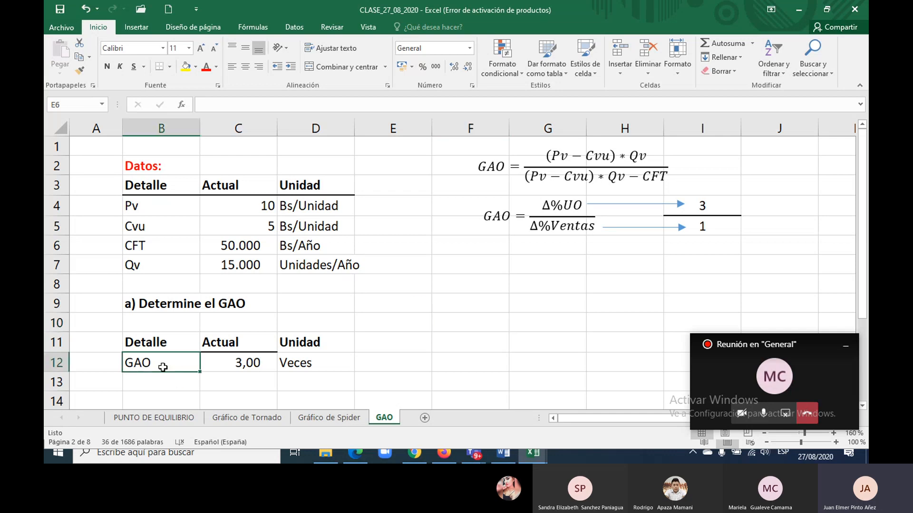
double_click(136, 362)
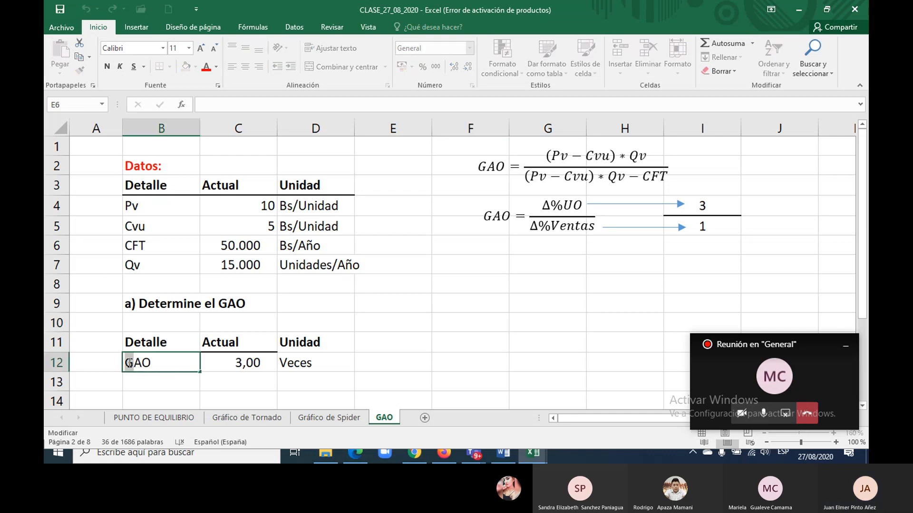
left_click(126, 363)
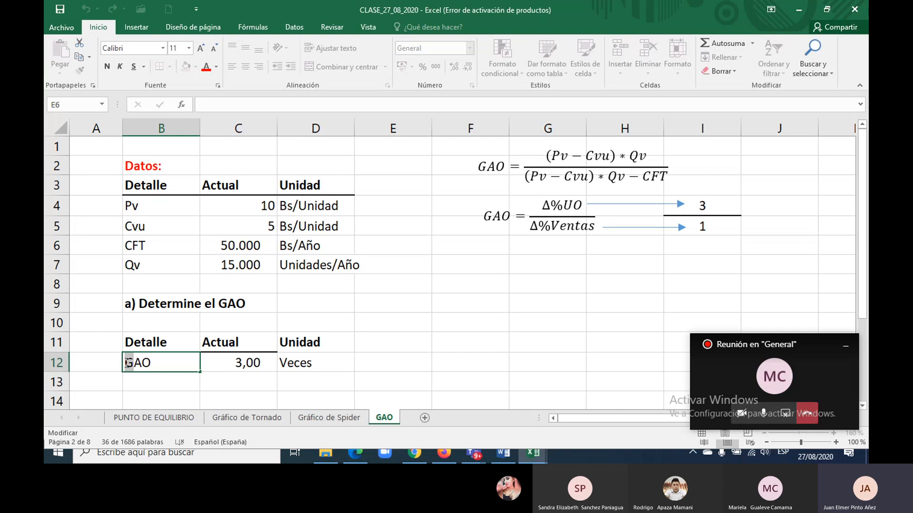
left_click(134, 367)
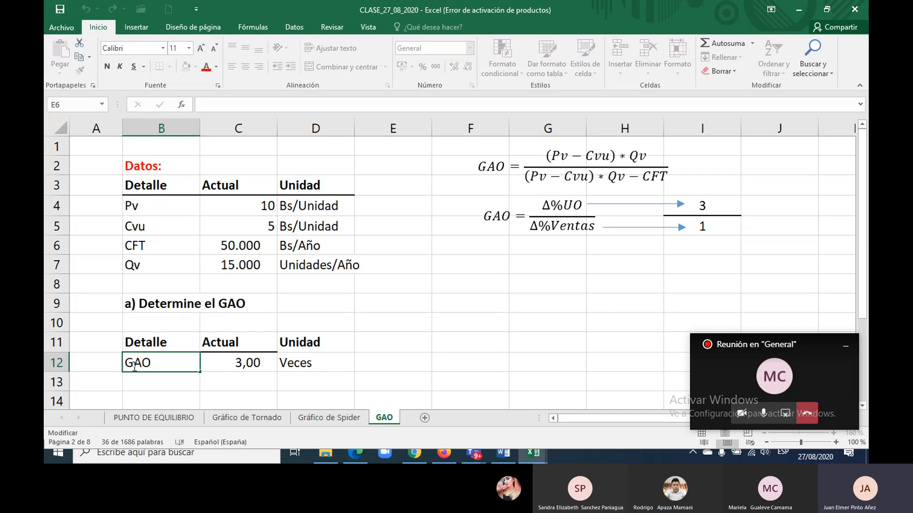
left_click_drag(134, 367, 131, 365)
left_click(128, 365)
left_click(258, 247)
left_click_drag(153, 176, 318, 266)
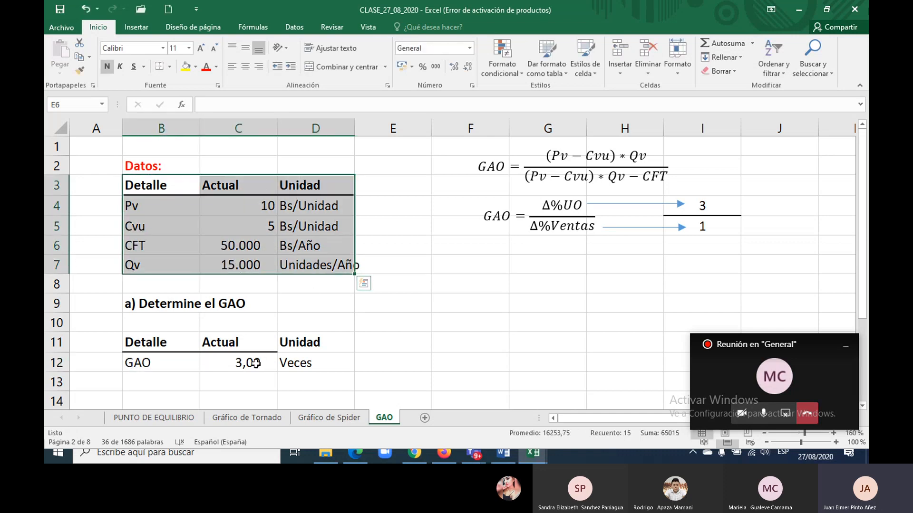
left_click(272, 356)
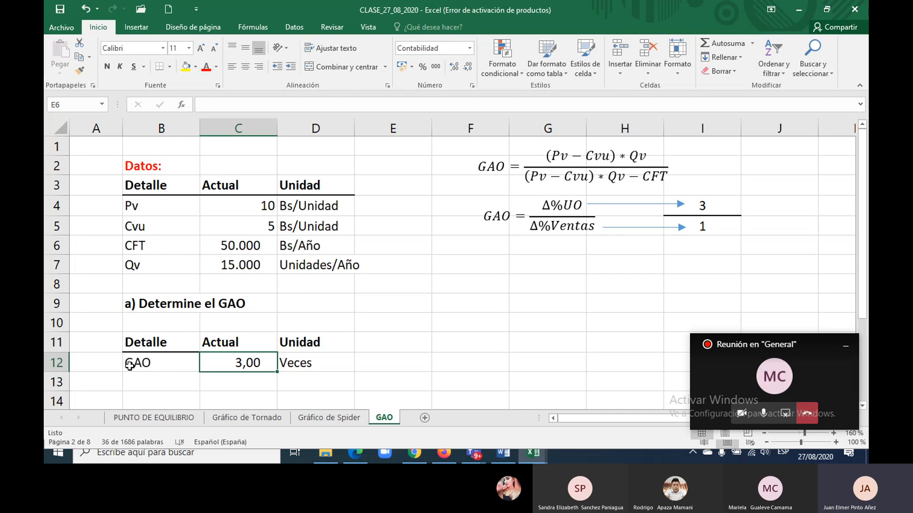
left_click_drag(136, 364, 246, 363)
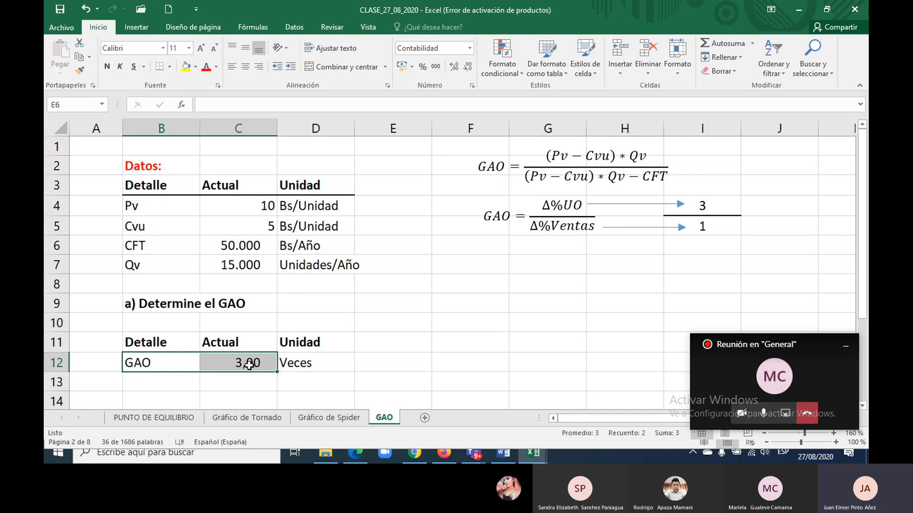
Step: Examine the Δ%UO/Δ%Ventas formula, the sales variation value in I5 and the CFT row
left_click(702, 226)
left_click(545, 232)
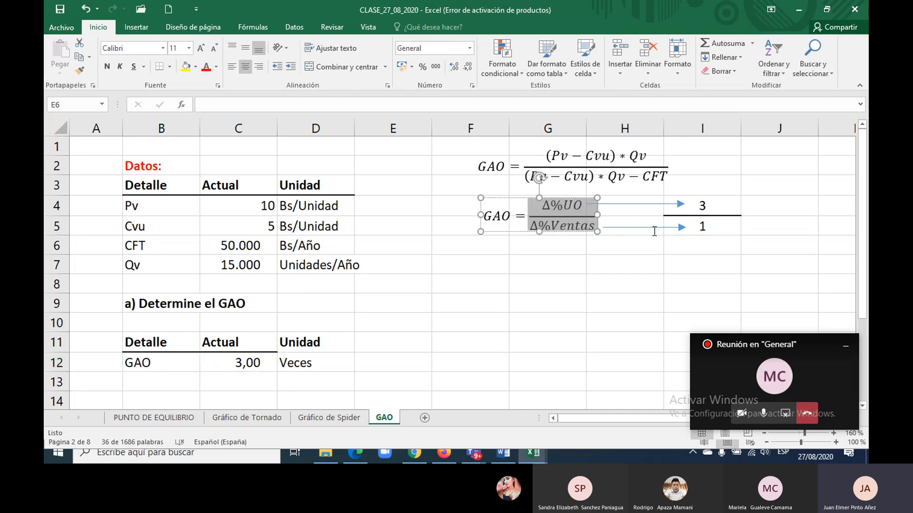
left_click(708, 228)
double_click(708, 229)
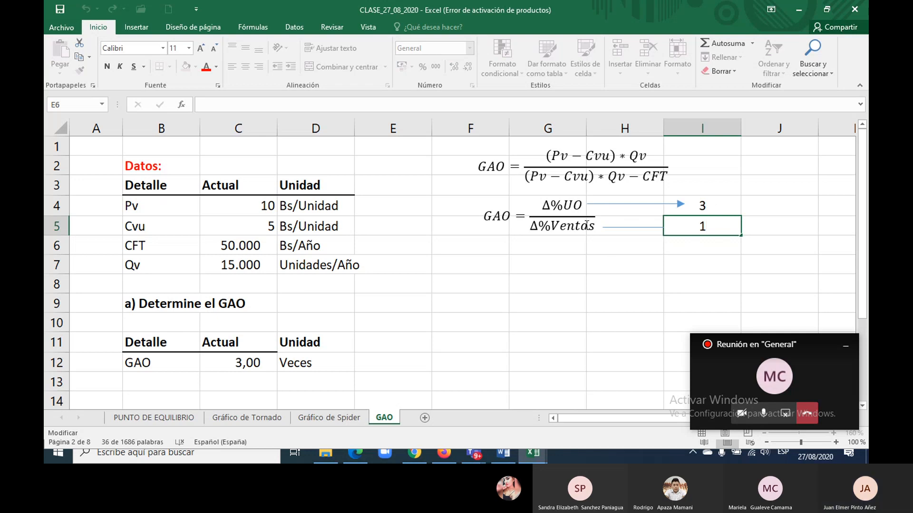
double_click(706, 225)
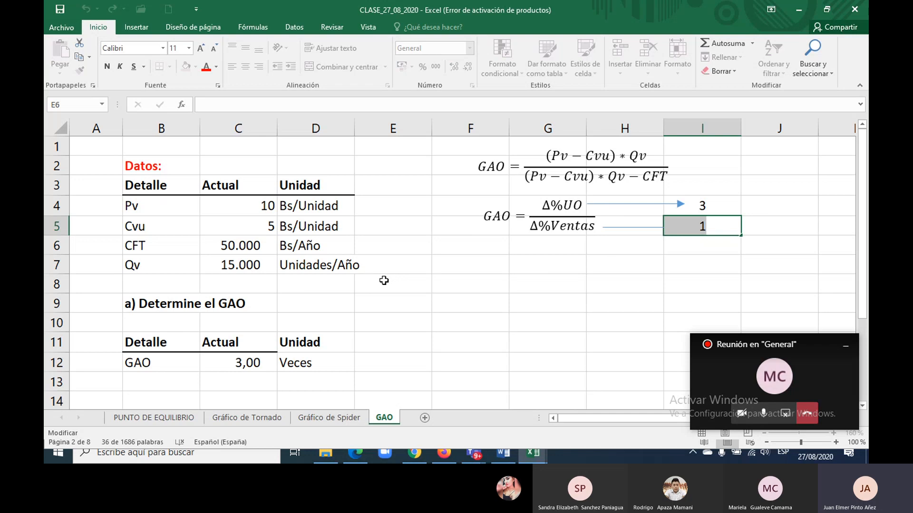
left_click_drag(132, 246, 317, 245)
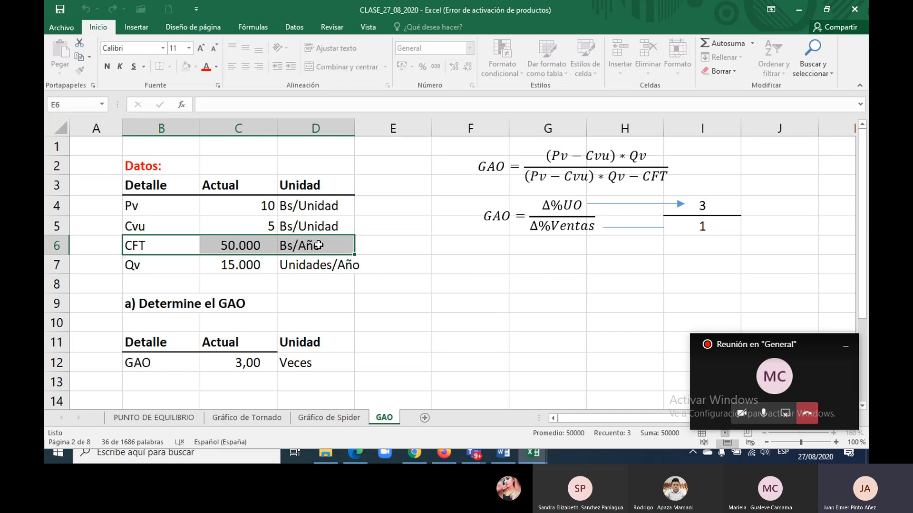
Step: Examine the CFT row of the Datos table, from its label to its unit
left_click_drag(129, 248, 334, 249)
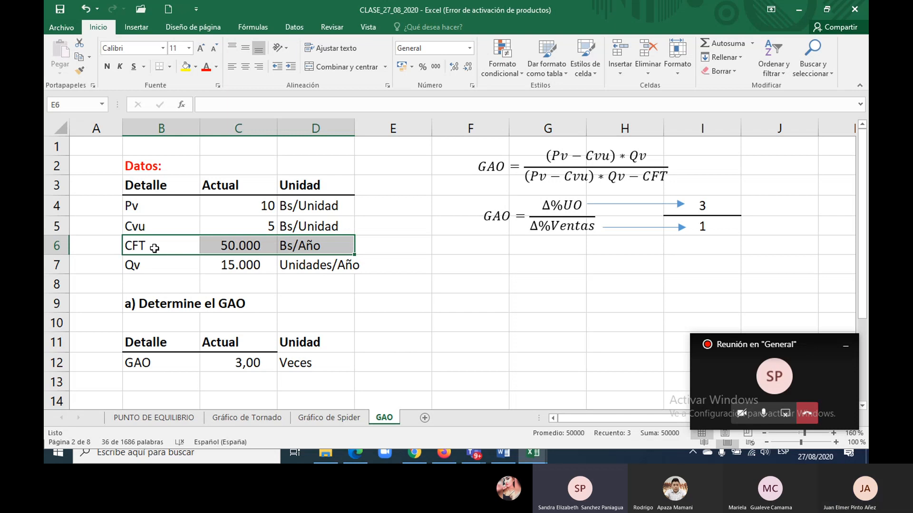
left_click_drag(154, 247, 333, 245)
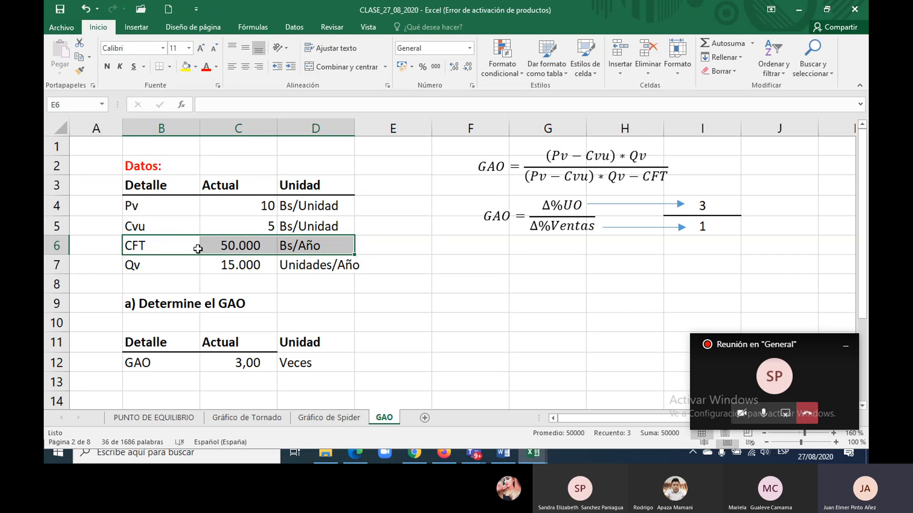
left_click_drag(160, 243, 335, 244)
left_click_drag(166, 244, 318, 246)
Step: Insert a blank column before the Unidad column and rename the Actual header in C3 to BASE
left_click(319, 121)
key("ctrl+plus")
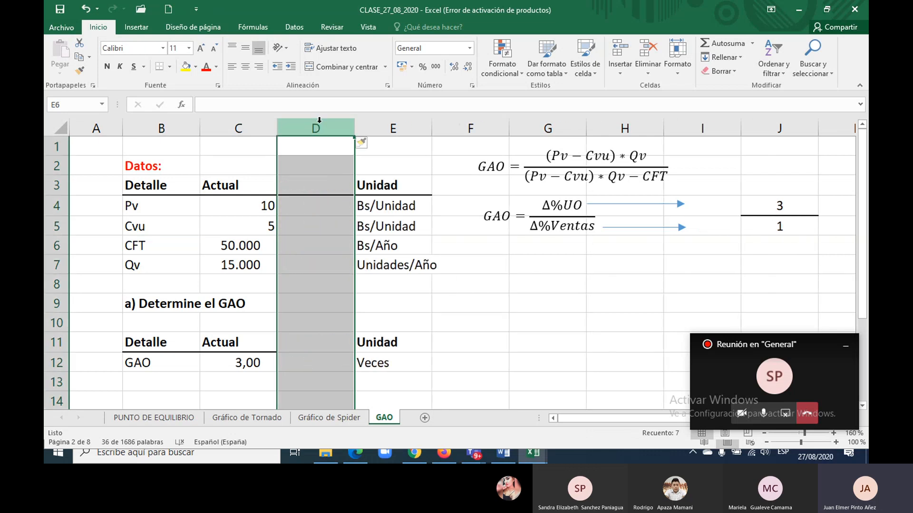
double_click(262, 186)
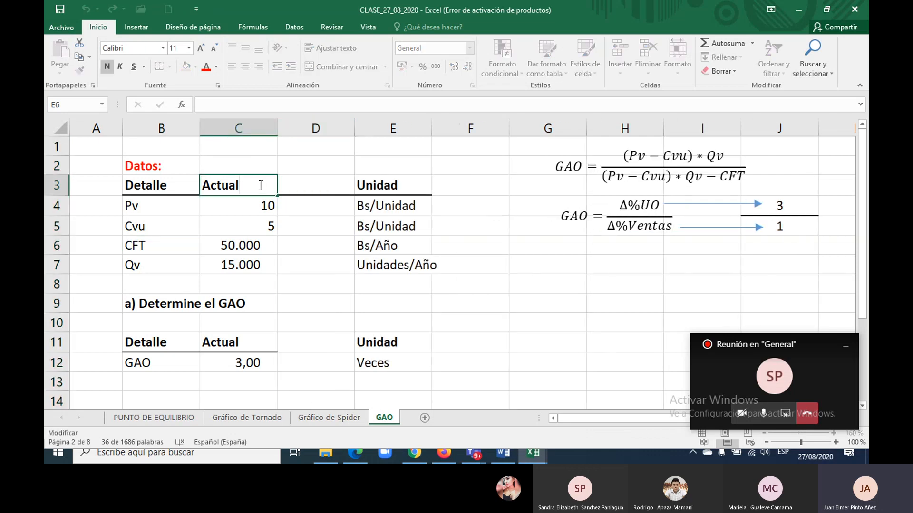
key("BackSpace")
key("BackSpace")
key("BackSpace")
key("BackSpace")
key("BackSpace")
key("BackSpace")
type("BASE")
key("Return")
Step: Insert six blank rows above the "a) Determine el GAO" heading in row 9
key("Return")
key("Down")
key("Down")
key("Down")
key("Down")
key("Left")
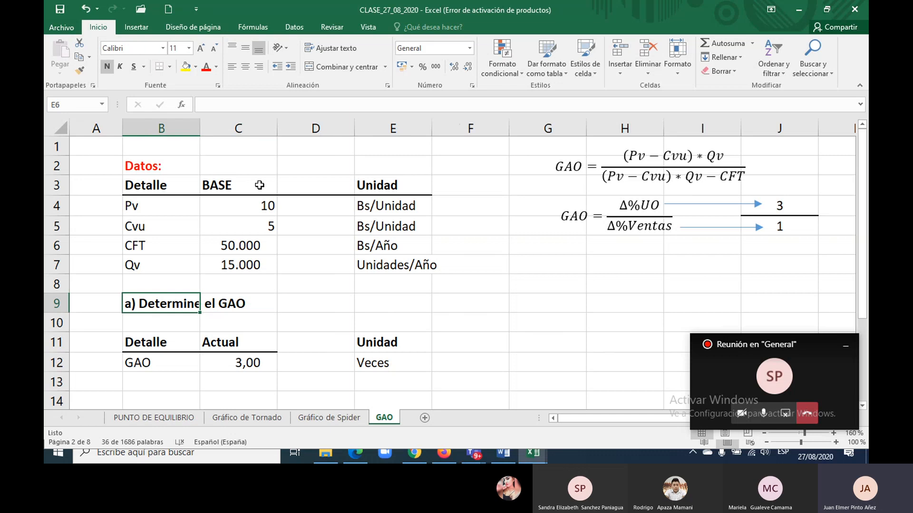
key("Down")
key("Down")
key("Left")
key("Up")
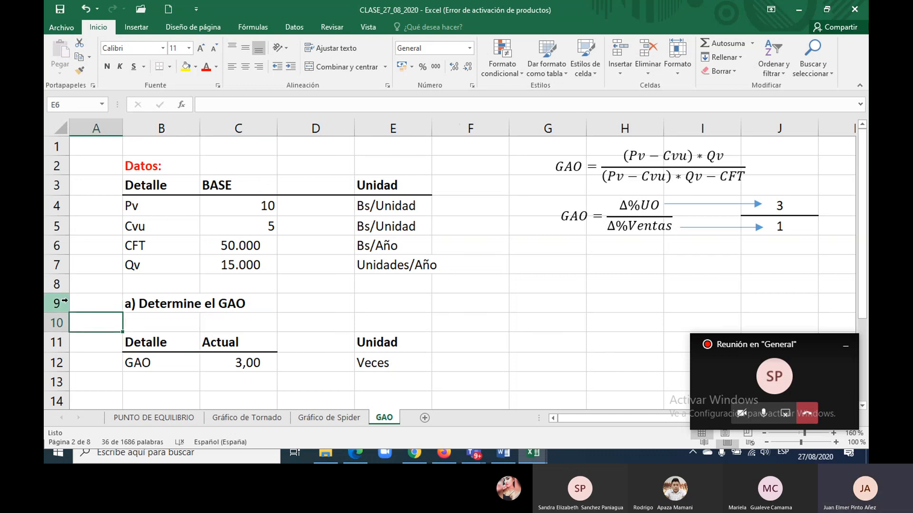
left_click(59, 303)
key("ctrl+plus")
key("ctrl+plus")
key("ctrl+plus")
key("ctrl+plus")
key("ctrl+plus")
key("ctrl+plus")
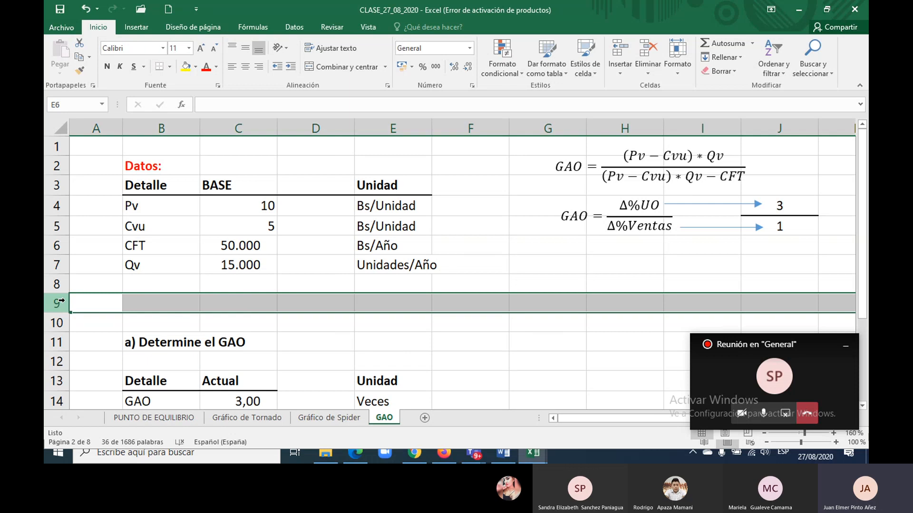
Step: Enter the table headers Detalle, Base and Proyección in cells B9 to D9
key("Right")
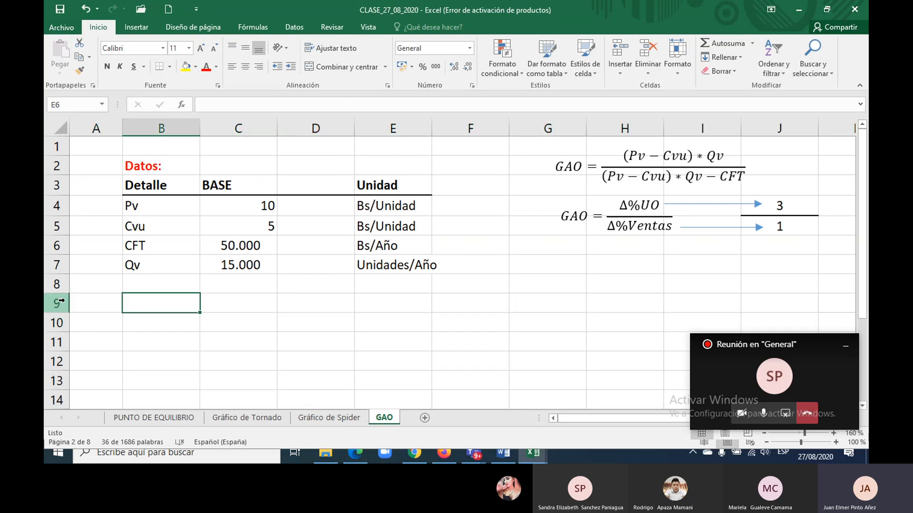
type("dETALLE")
key("BackSpace")
key("BackSpace")
key("BackSpace")
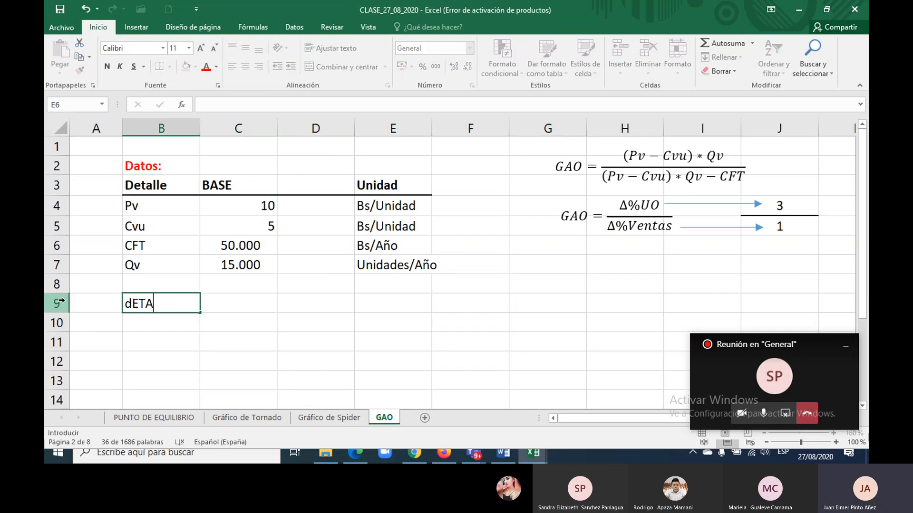
key("BackSpace")
key("BackSpace")
key("BackSpace")
key("BackSpace")
type("Detalle")
key("Tab")
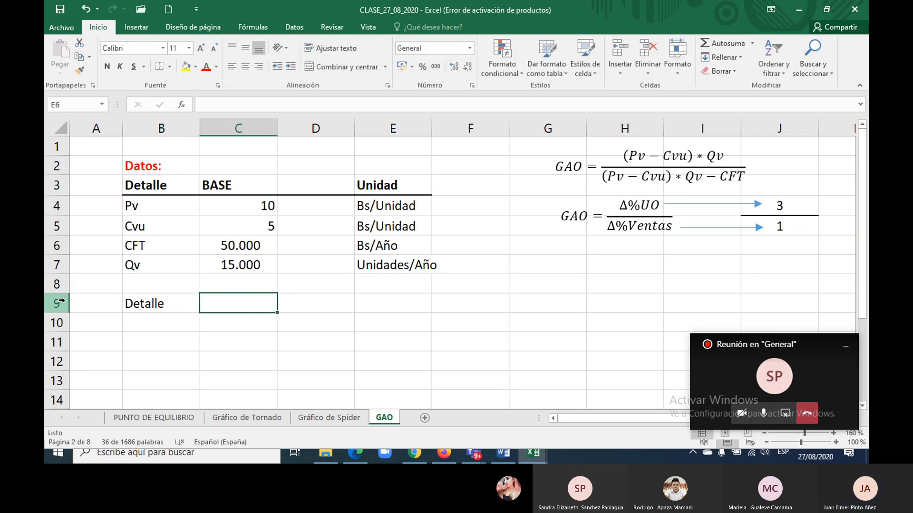
type("Base")
key("Tab")
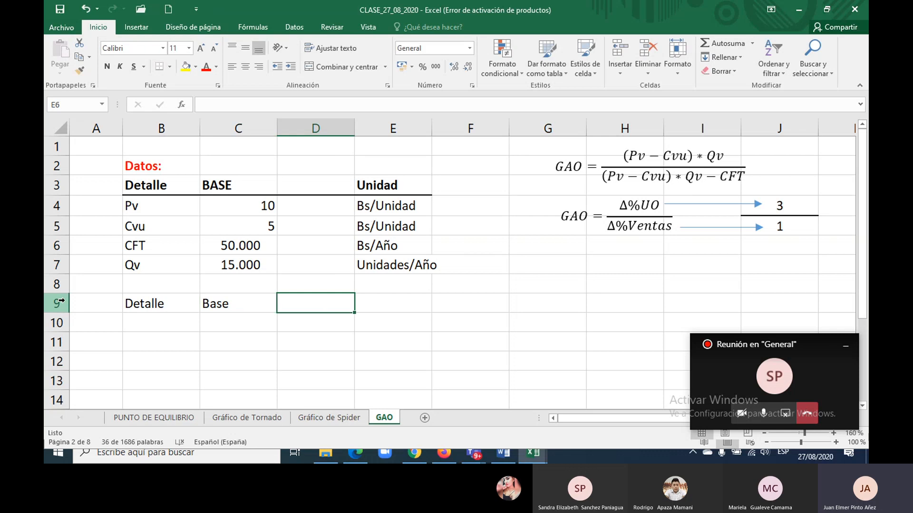
type("Proyecci")
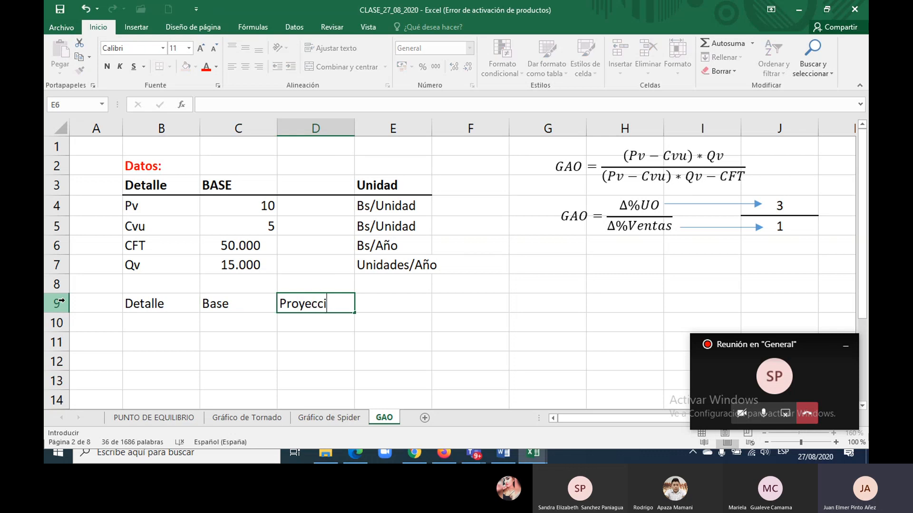
type("ón")
key("Return")
Step: Copy the Proyección header from D9 into D3 of the Datos table
key("Left")
key("Up")
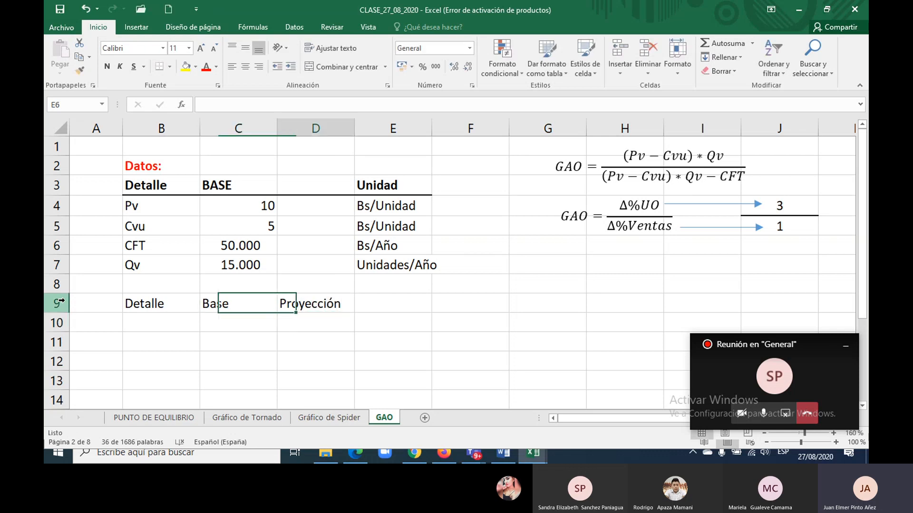
key("Right")
key("ctrl+c")
key("Up")
key("Up")
key("Up")
key("Up")
key("Up")
key("Up")
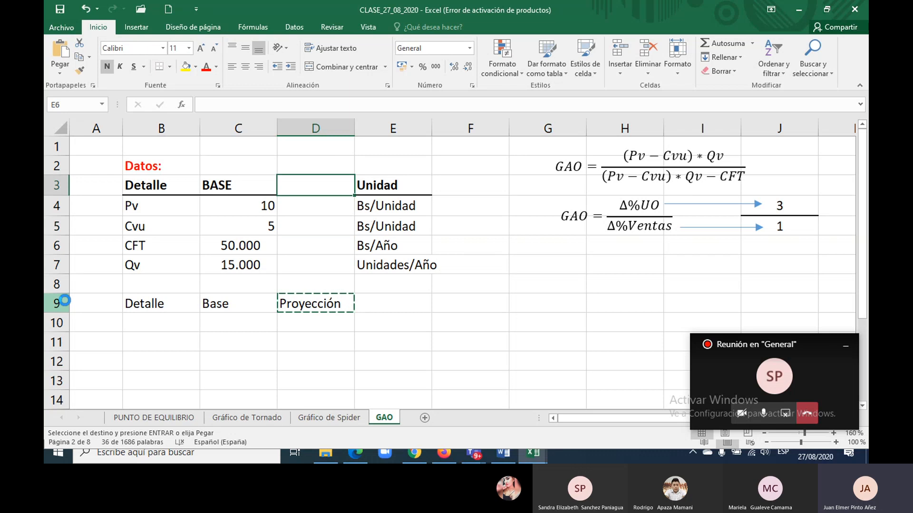
key("Return")
Step: Make the whole Datos header row, B3 to E3, bold
key("Left")
key("Left")
key("Left")
key("Right")
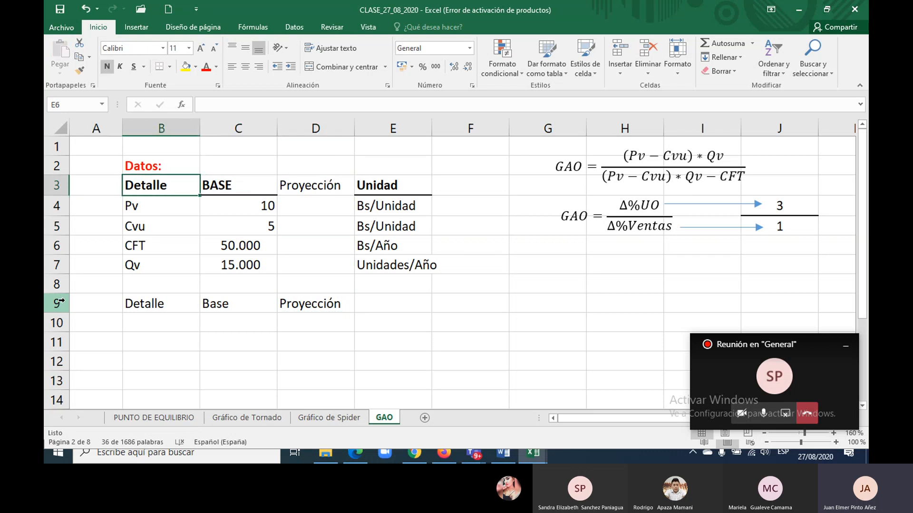
key("shift+Right")
key("shift+Right")
key("shift+Right")
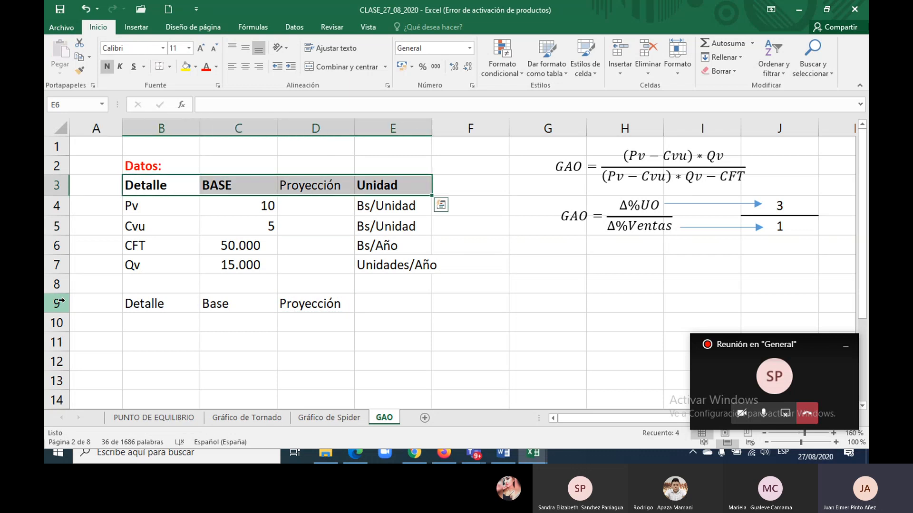
key("ctrl+n")
key("ctrl+n")
Step: Enter the row label Ingresos in B10, under the new Detalle header
key("Down")
key("Down")
key("Down")
key("Down")
key("Down")
key("Down")
key("Down")
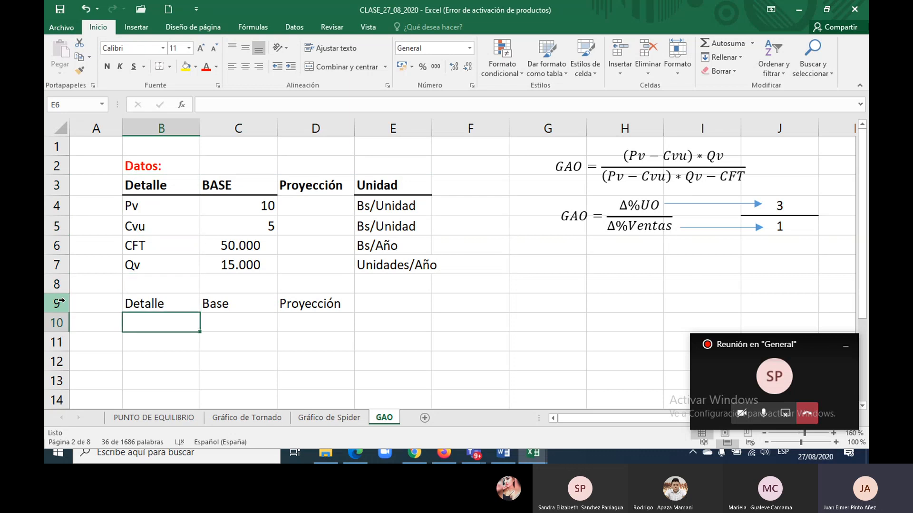
type("Ingreseso")
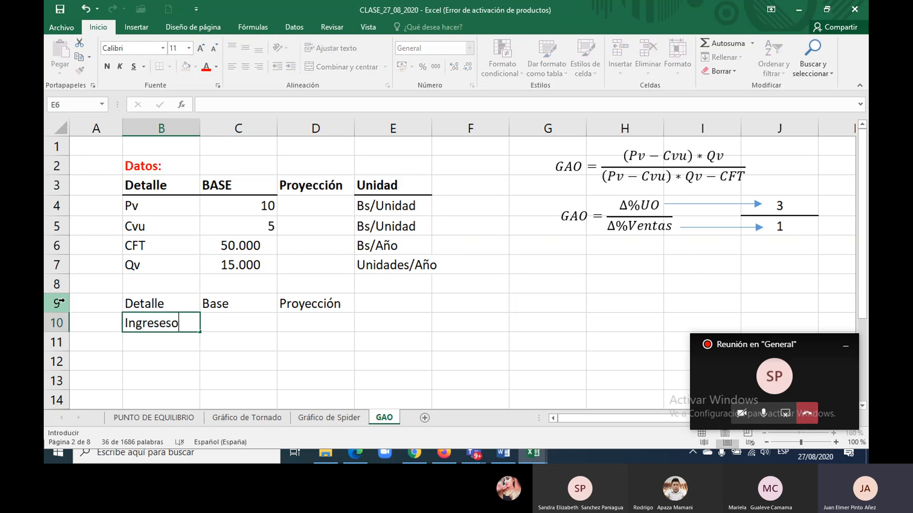
key("BackSpace")
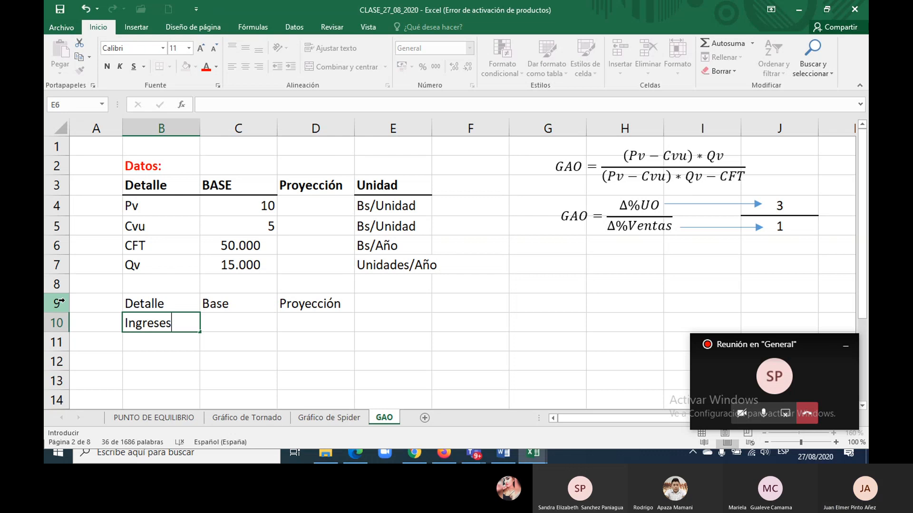
type("os")
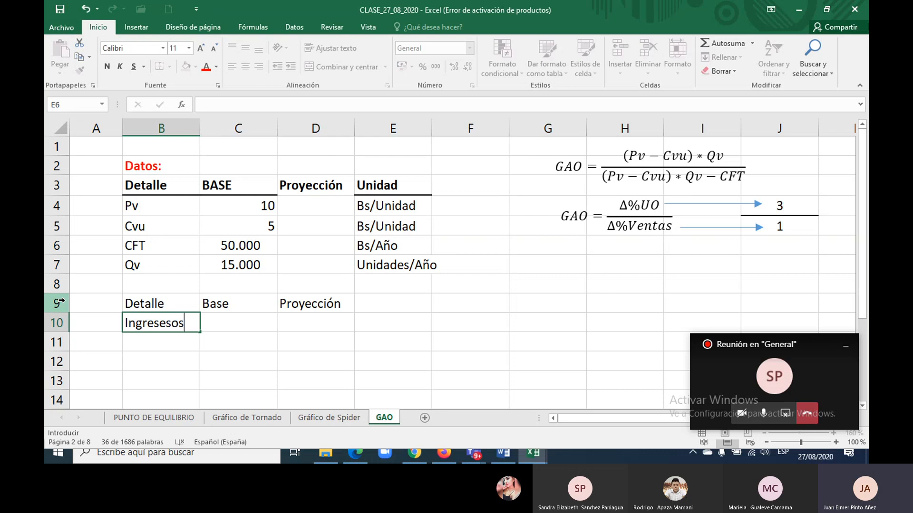
key("BackSpace")
key("BackSpace")
key("BackSpace")
key("BackSpace")
type("os")
Step: Calculate the base Ingresos in C10 with the formula =C4*C7
key("Tab")
type("=")
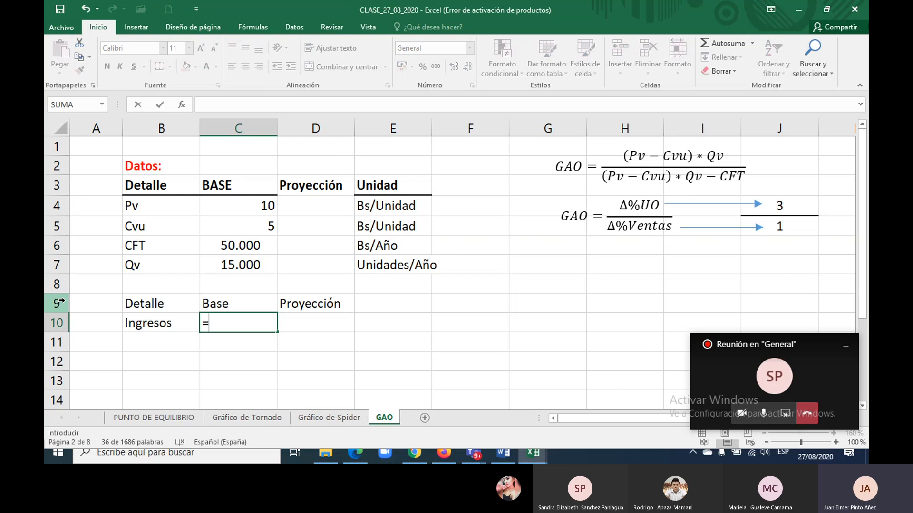
key("Up")
key("Up")
key("Up")
key("Up")
key("Up")
key("Up")
type("*")
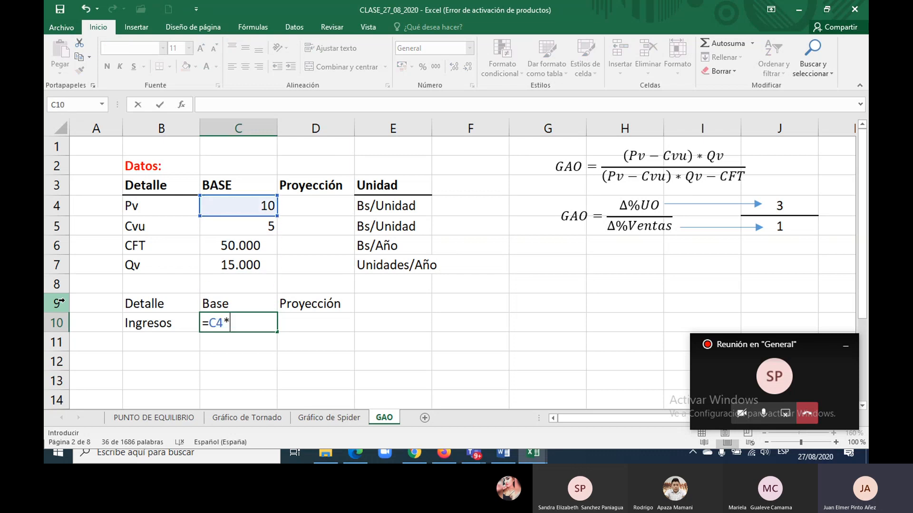
key("Up")
key("Up")
key("Up")
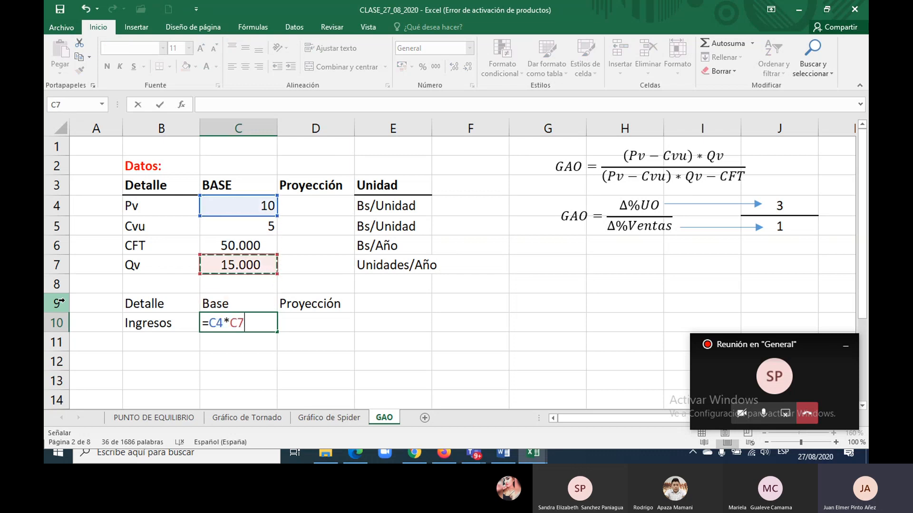
key("Return")
Step: Add a CV row in row 11 and calculate its base value in C11 as Cvu times Qv (=C5*C7)
key("Left")
type("CV")
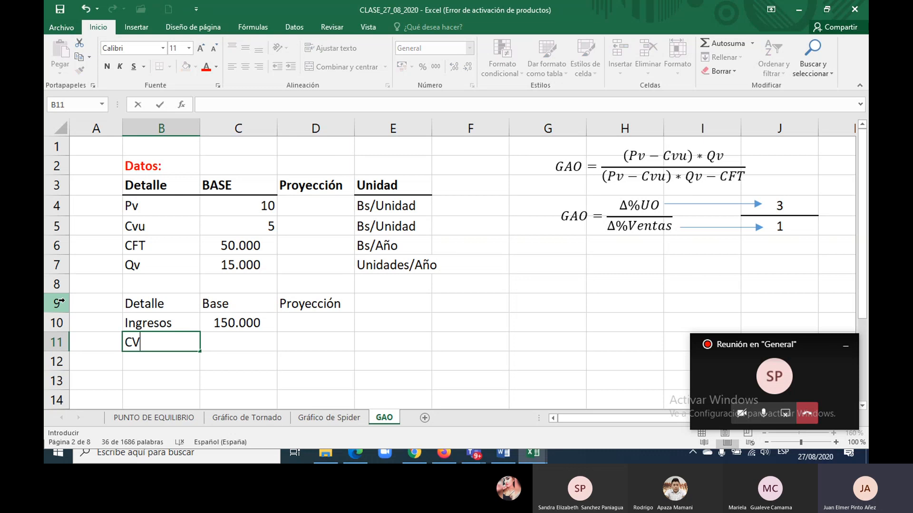
key("Tab")
type("=")
key("Up")
key("Up")
key("Up")
key("Up")
key("Up")
key("Up")
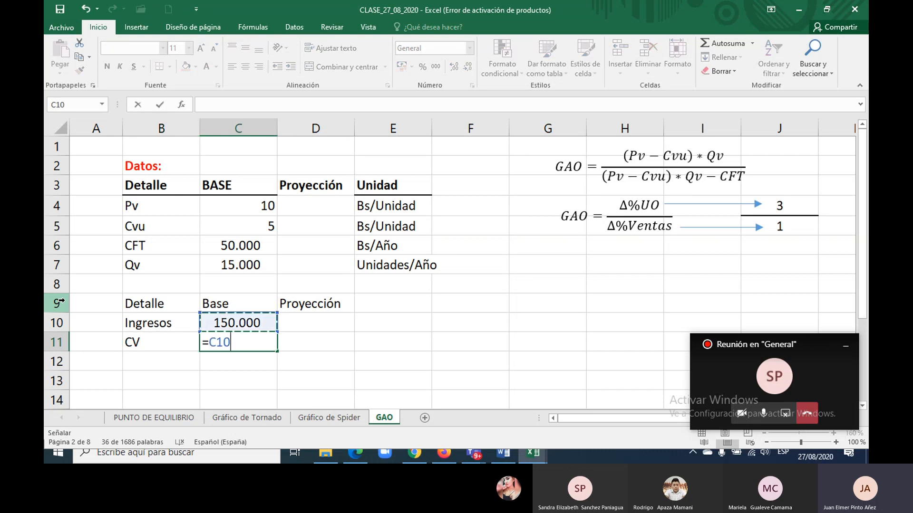
type("*")
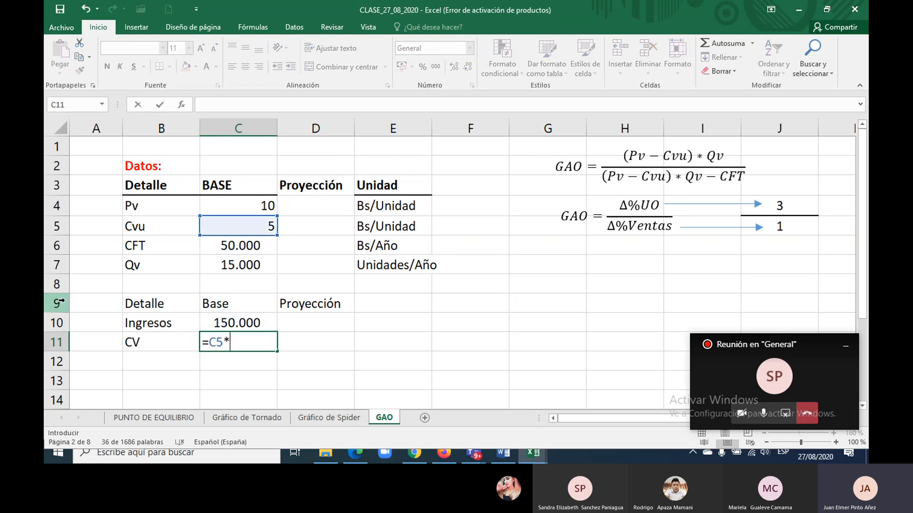
key("Up")
key("Up")
key("Up")
key("Up")
key("Return")
Step: Add a UB row in row 12 and calculate its base value as Ingresos minus CV (=C10-C11)
key("Left")
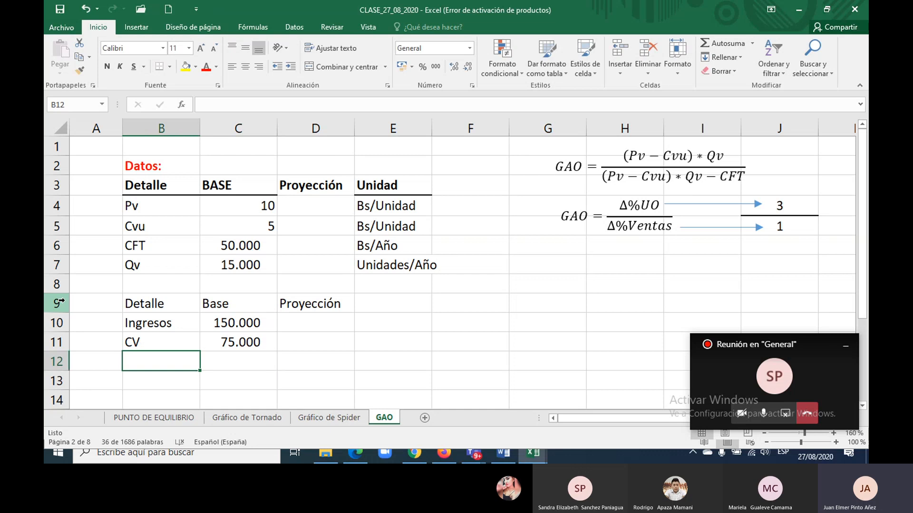
type("UN")
key("BackSpace")
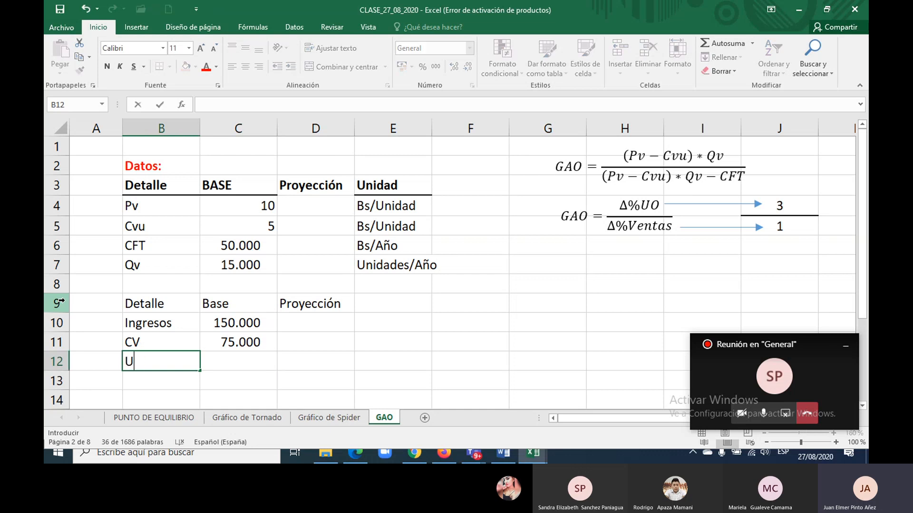
type("B")
key("Right")
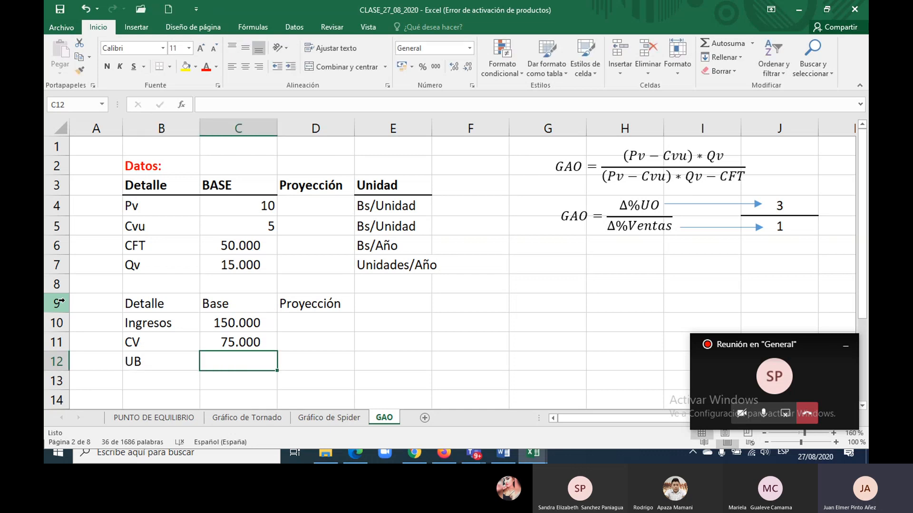
type("=")
key("Up")
key("Up")
type("-")
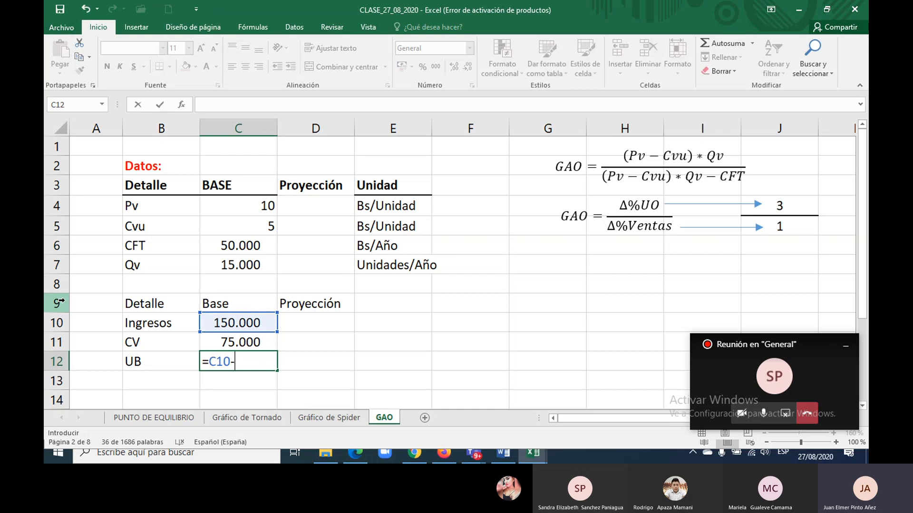
key("Up")
key("Return")
Step: Add a GO row in row 13 and link its base value to the CFT in C6
key("Left")
type("G")
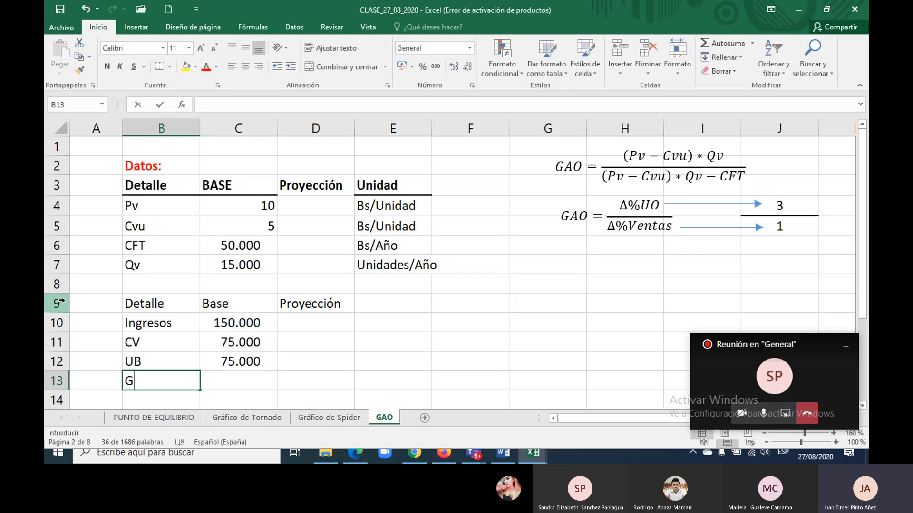
type("AO")
key("BackSpace")
key("BackSpace")
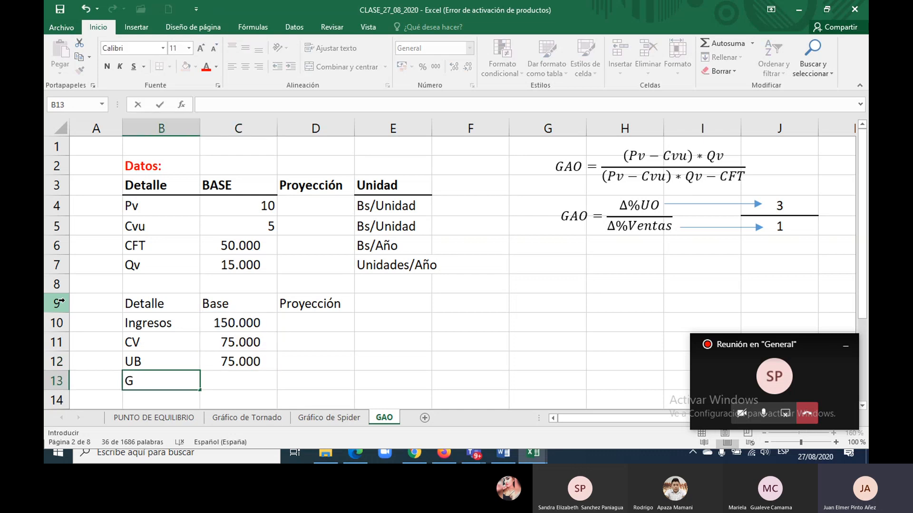
type("O")
key("Right")
type("=")
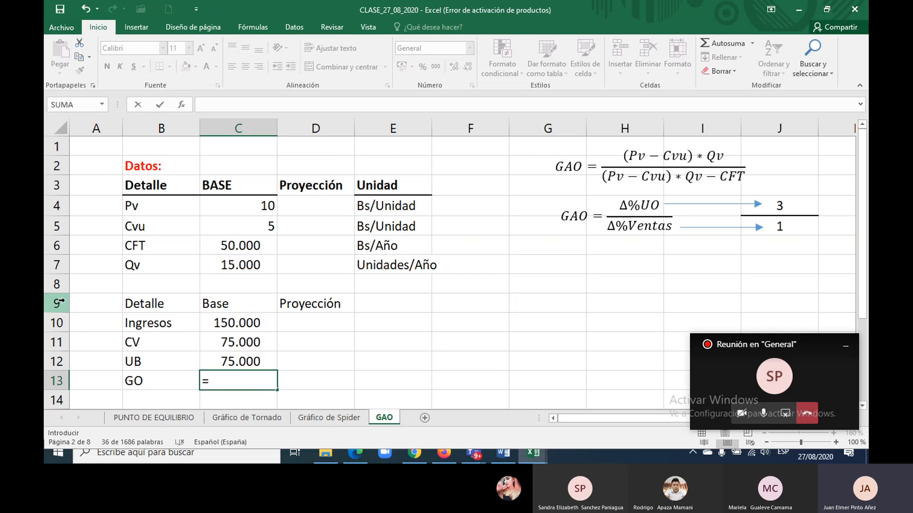
key("Up")
key("Up")
key("Up")
key("Up")
key("Up")
key("Up")
key("Up")
key("Return")
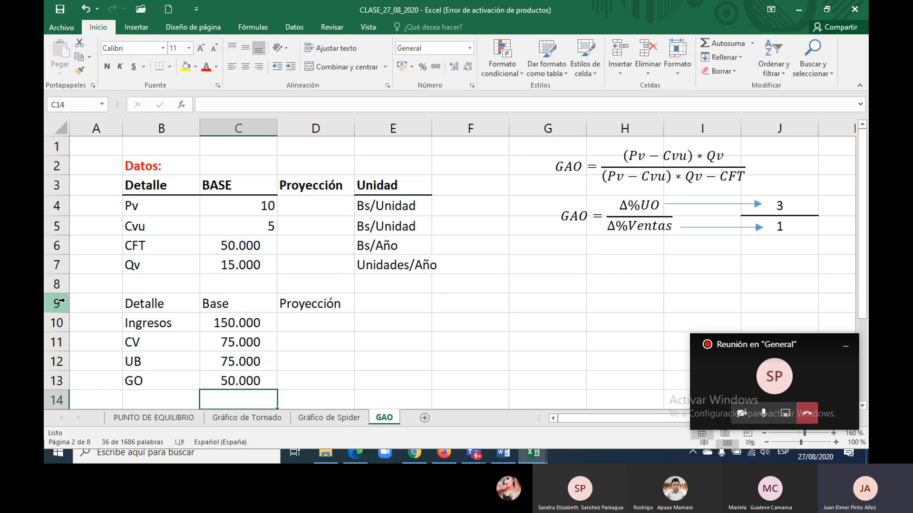
Step: Add a row labelled UO=UAII in B14 below GO
key("Left")
type("UO")
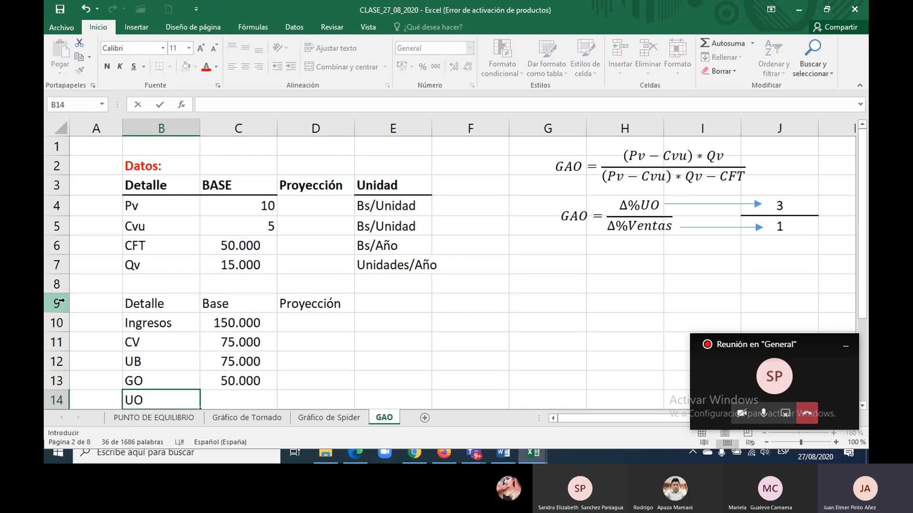
type("=UAII")
key("Return")
Step: Format the income table headers in B9:D9 as bold with a top border and a thick bottom border
key("Up")
key("Up")
key("Up")
key("Up")
key("Up")
key("Up")
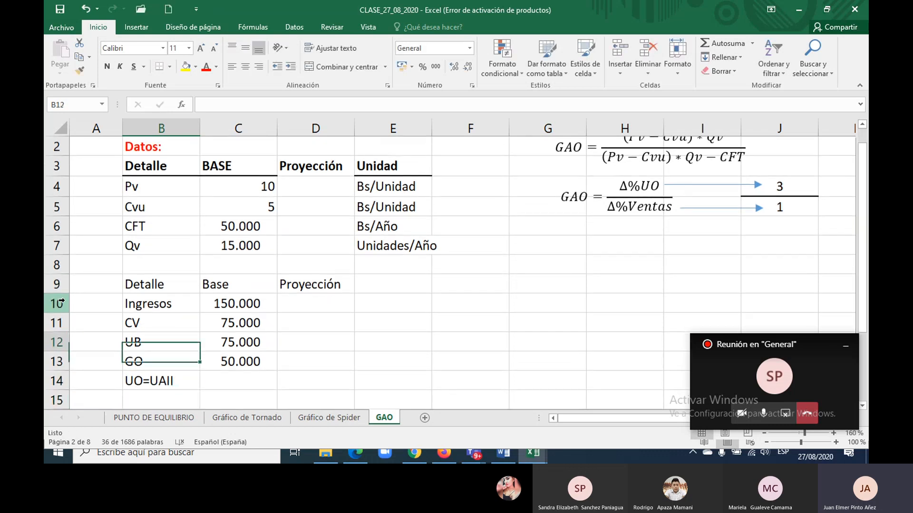
key("shift+Right")
key("shift+Right")
key("ctrl+n")
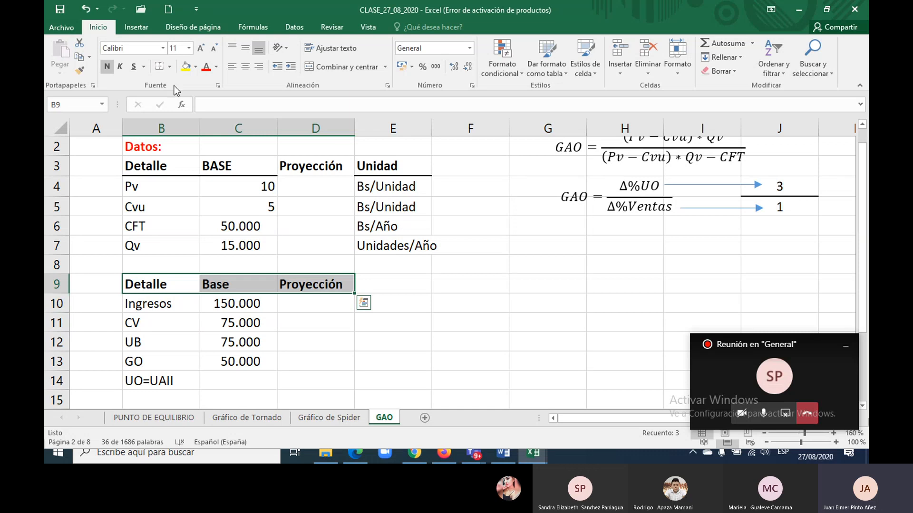
left_click(169, 67)
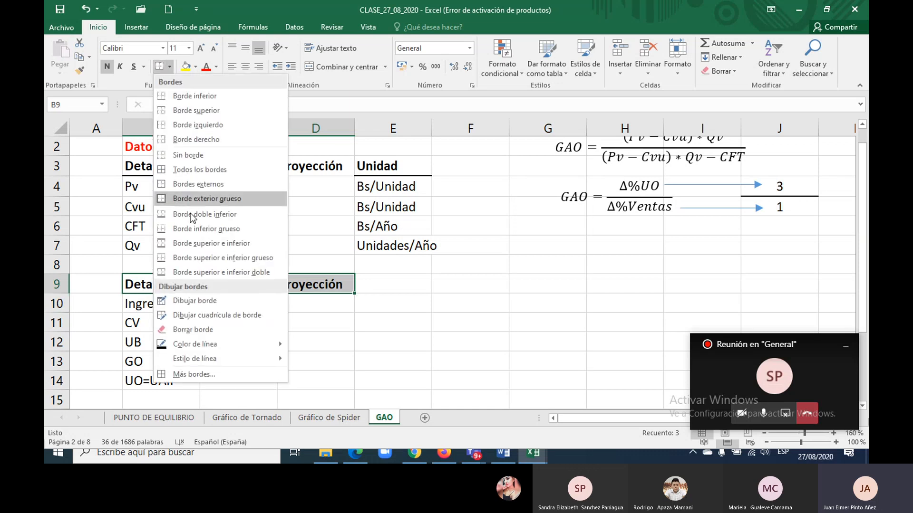
left_click(191, 257)
left_click(273, 298)
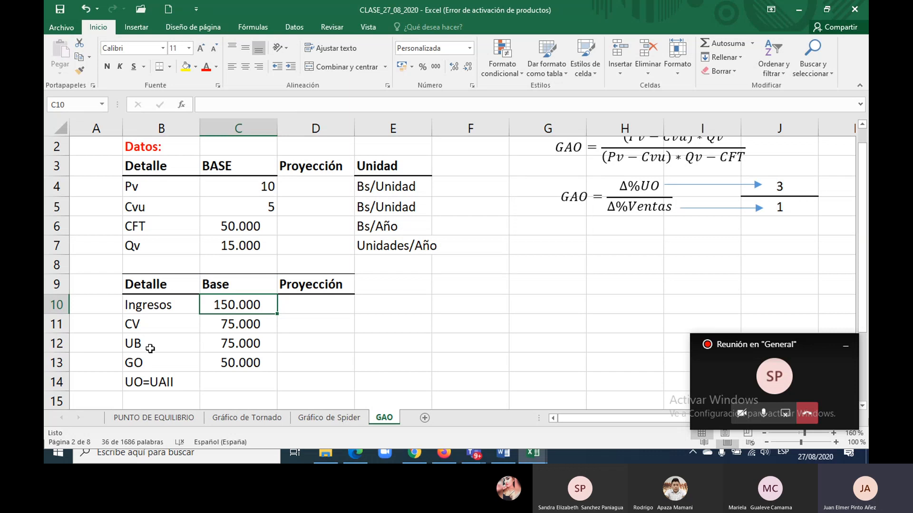
Step: Make the UB row B12:D12 bold and apply a thick bottom border to C11:D11 above it
left_click_drag(149, 343, 345, 344)
key("ctrl+n")
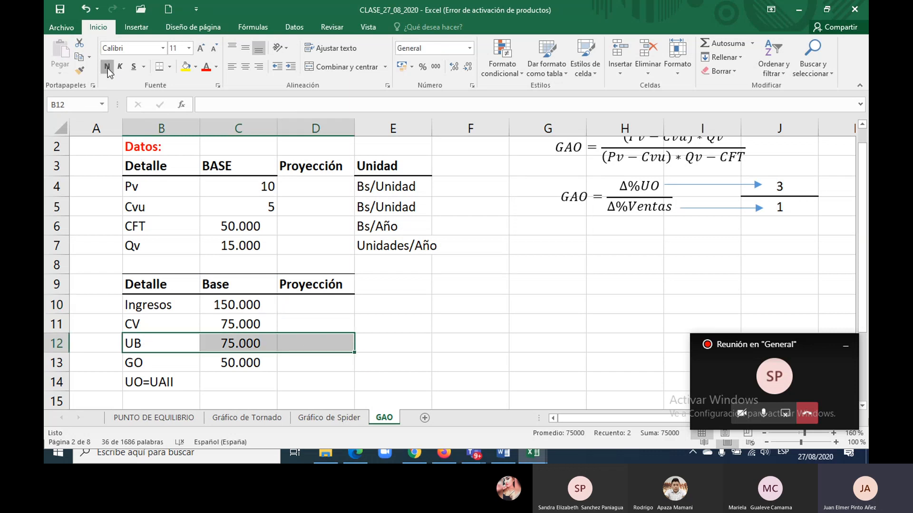
left_click_drag(335, 327, 335, 328)
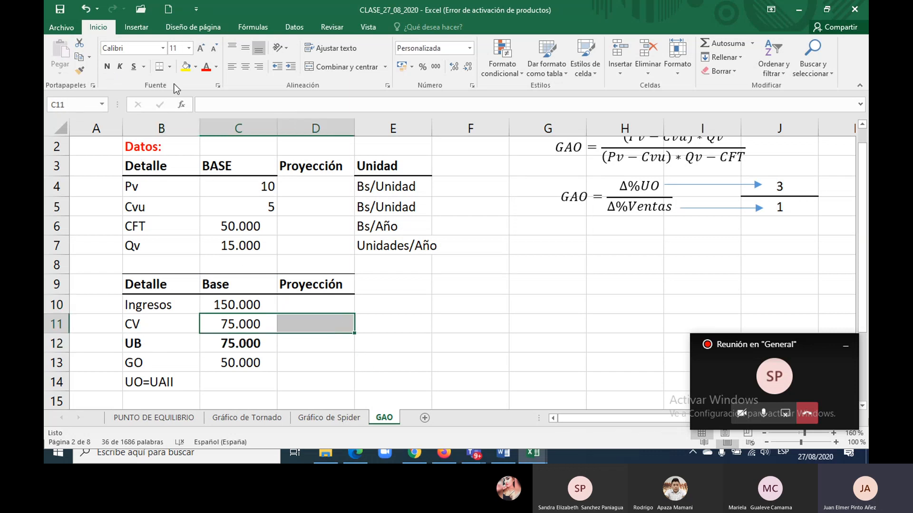
left_click(170, 67)
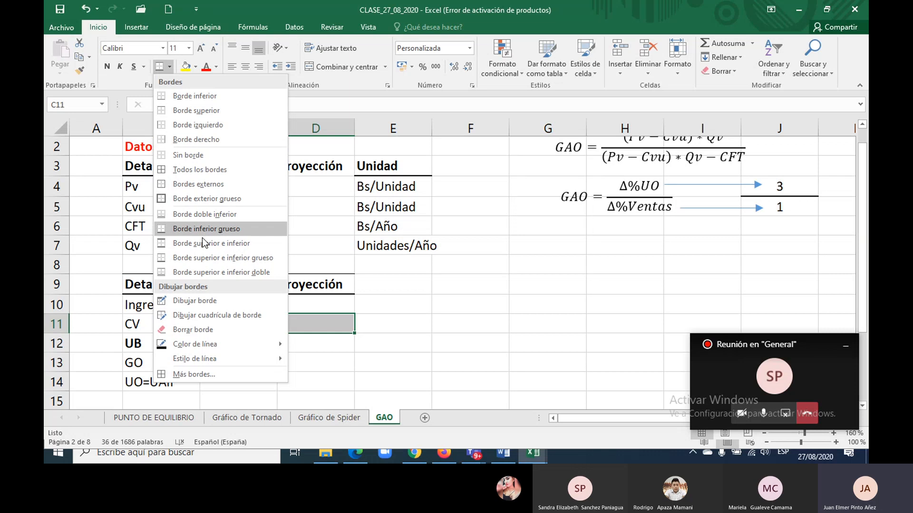
left_click(204, 231)
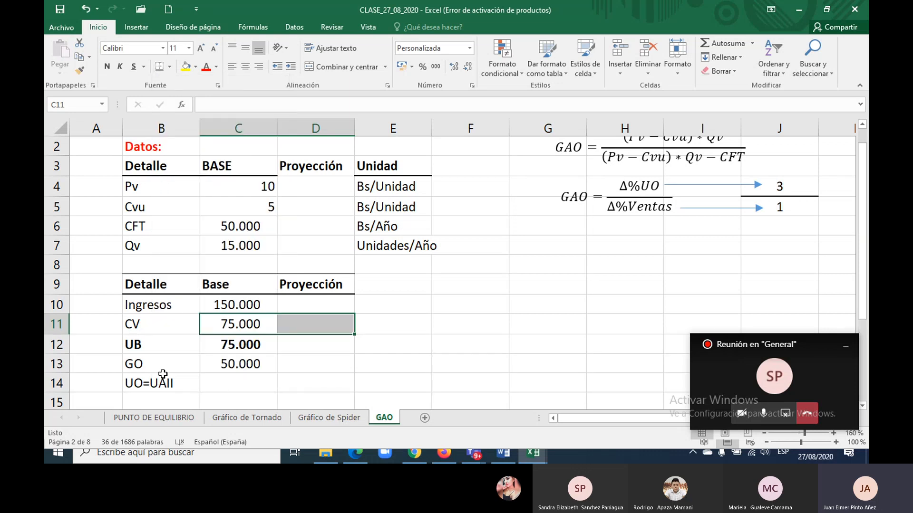
Step: Make the UO=UAII row B14:D14 bold and apply a thick bottom border to C13:D13 above it
left_click_drag(162, 378, 333, 383)
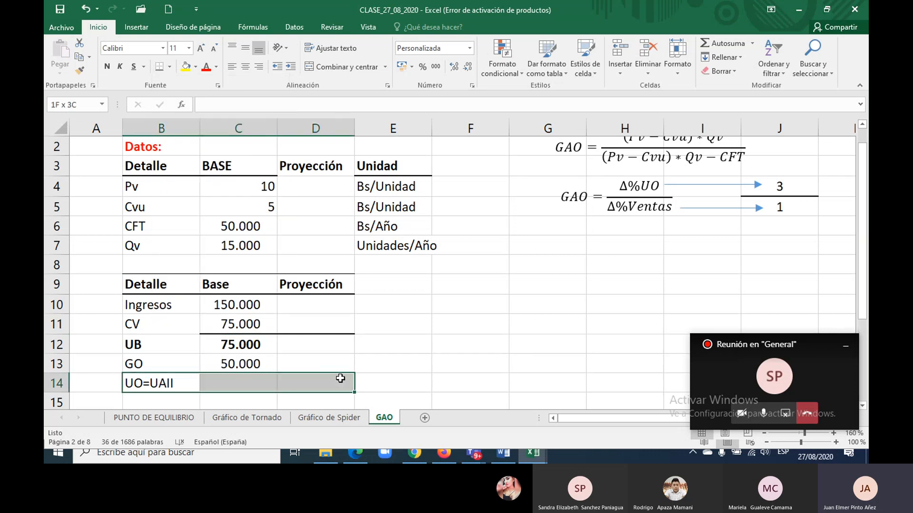
left_click(107, 67)
left_click_drag(235, 364, 315, 365)
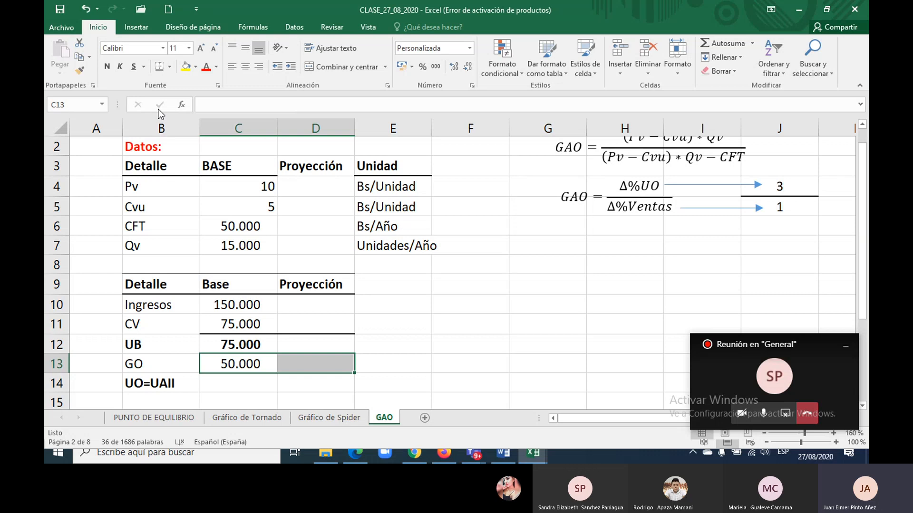
left_click(159, 67)
Step: Calculate the base UO=UAII in C14 as UB minus GO (=C12-C13)
left_click(253, 385)
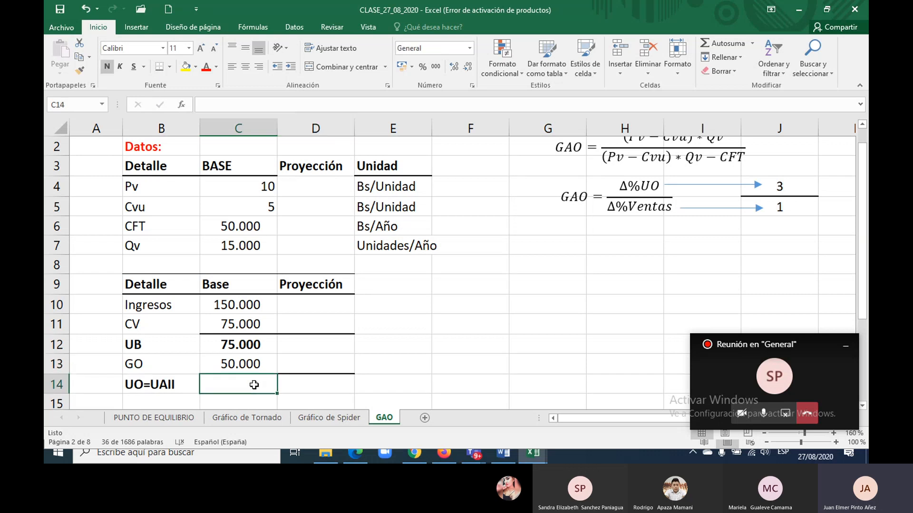
type("=")
key("Up")
key("Up")
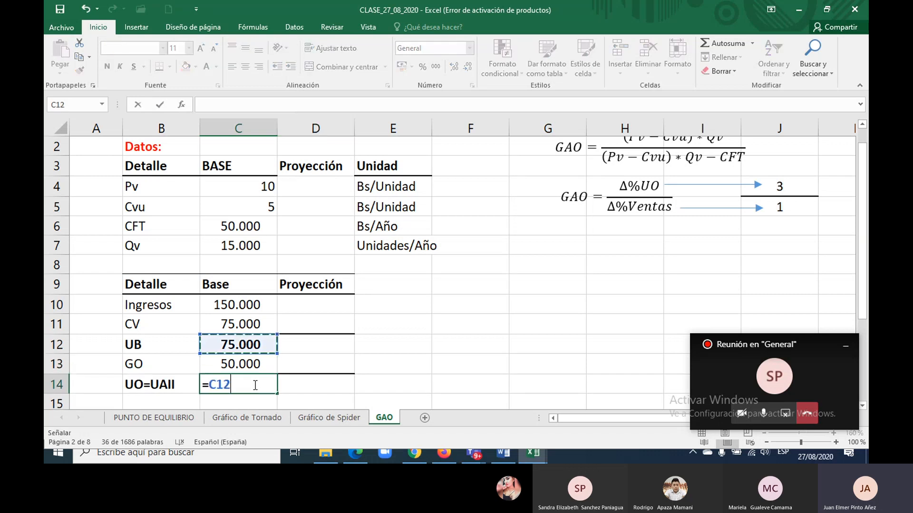
type("-")
key("Up")
key("Return")
scroll(254, 385, "down", 1)
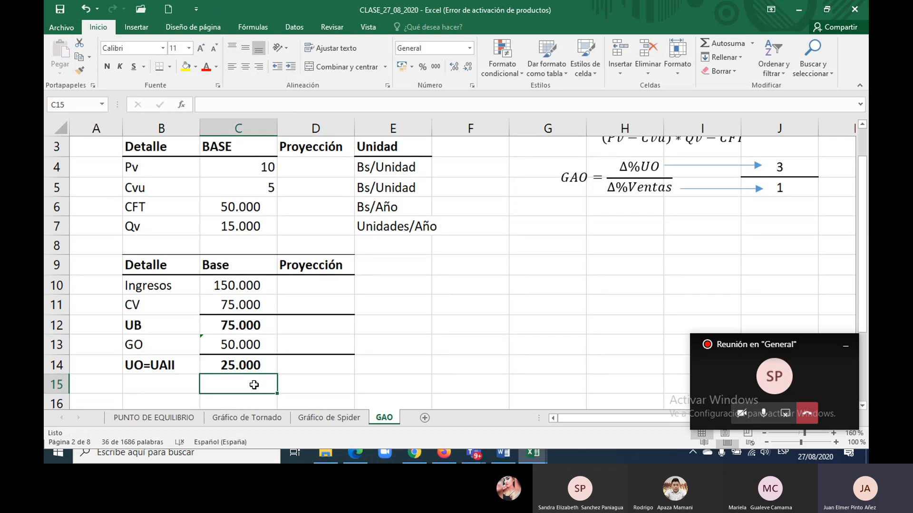
Step: Review the base column results from Ingresos to UO=UAII in C10:C14
key("Up")
key("Up")
key("Up")
key("Up")
key("Up")
key("shift+Down")
key("shift+Down")
key("shift+Down")
key("shift+Down")
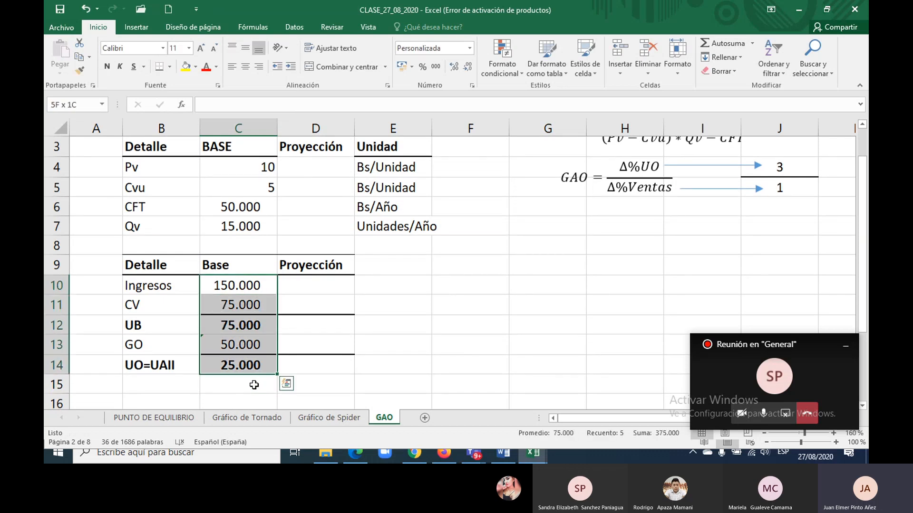
Step: Apply a thick bottom border to the Datos table headers in B3:E3
key("Up")
key("Up")
key("Up")
key("Up")
key("Up")
key("Up")
key("Up")
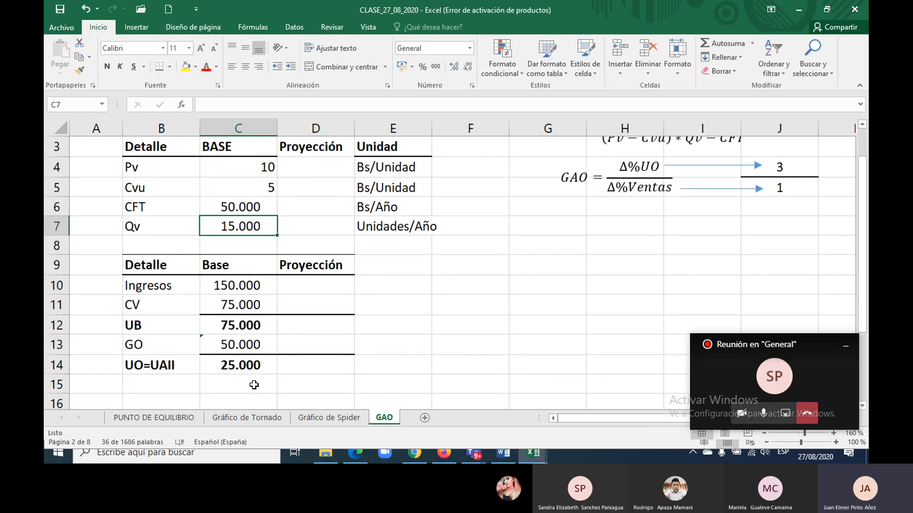
key("Left")
key("shift+Right")
key("shift+Right")
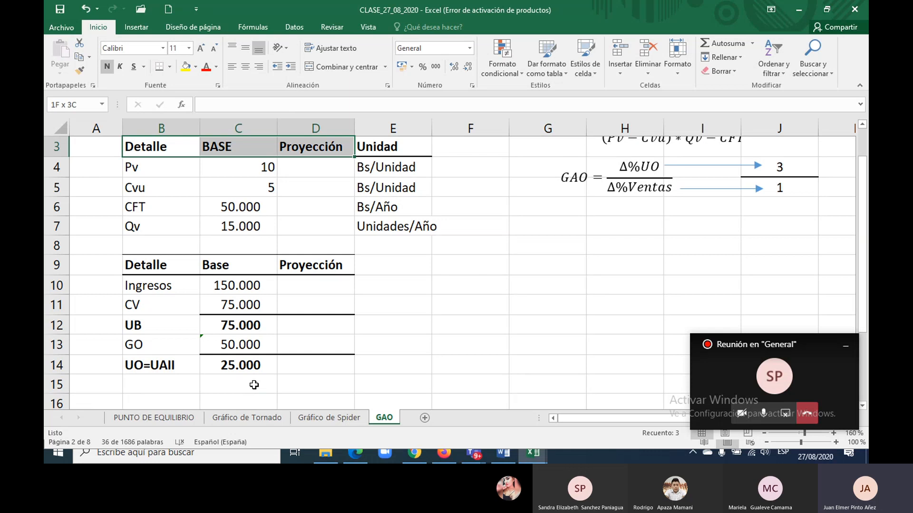
key("shift+Right")
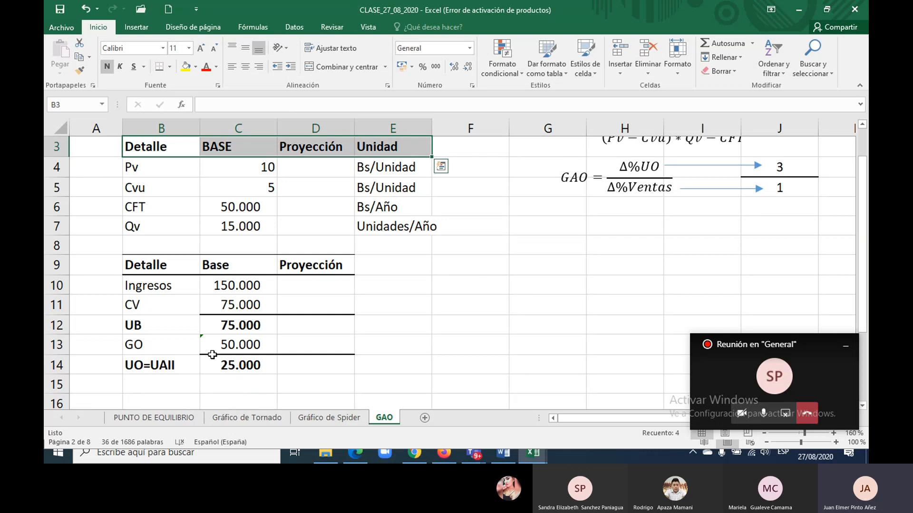
left_click(162, 71)
Step: Link the projected Pv, Cvu and CFT in D4:D6 to their base values with =C4, =C5 and =C6
left_click(319, 166)
type("=C4")
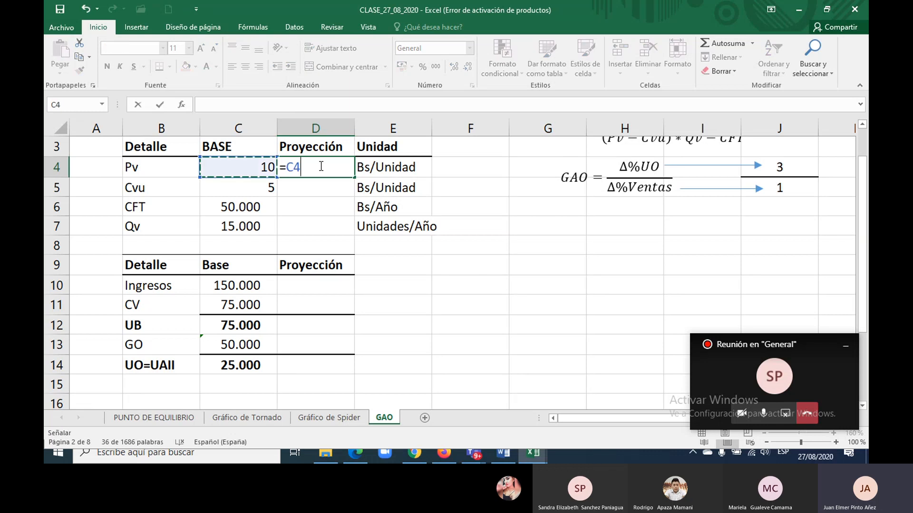
key("Return")
type("=C5")
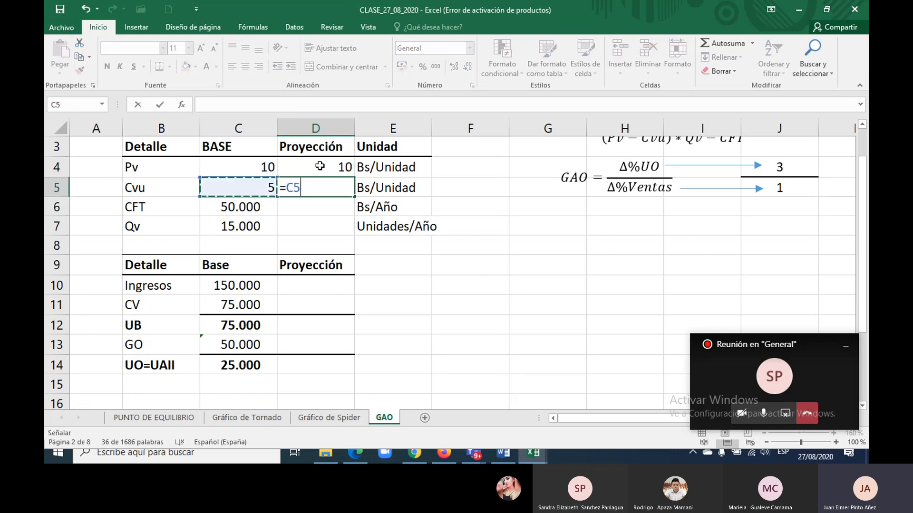
key("Return")
type("=C6")
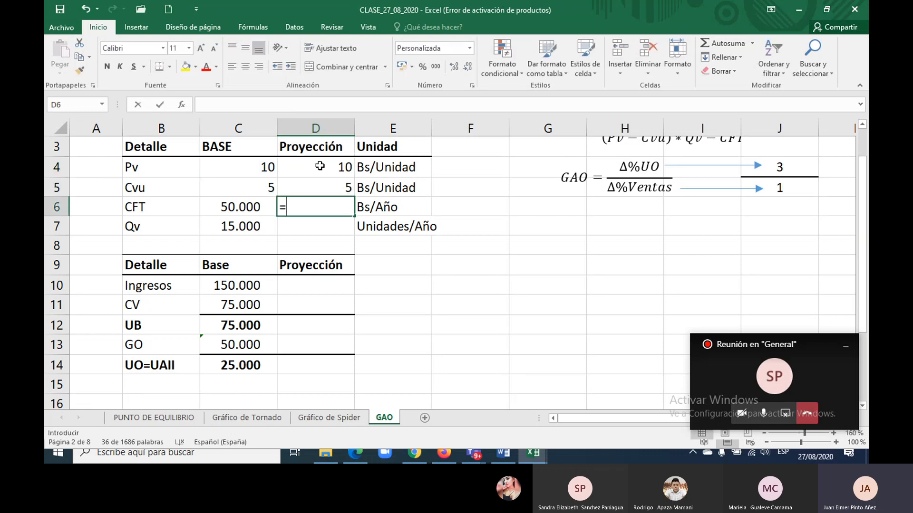
key("Return")
key("Up")
Step: Review the Pv, Cvu and CFT rows, comparing their base and projected values
left_click(319, 166)
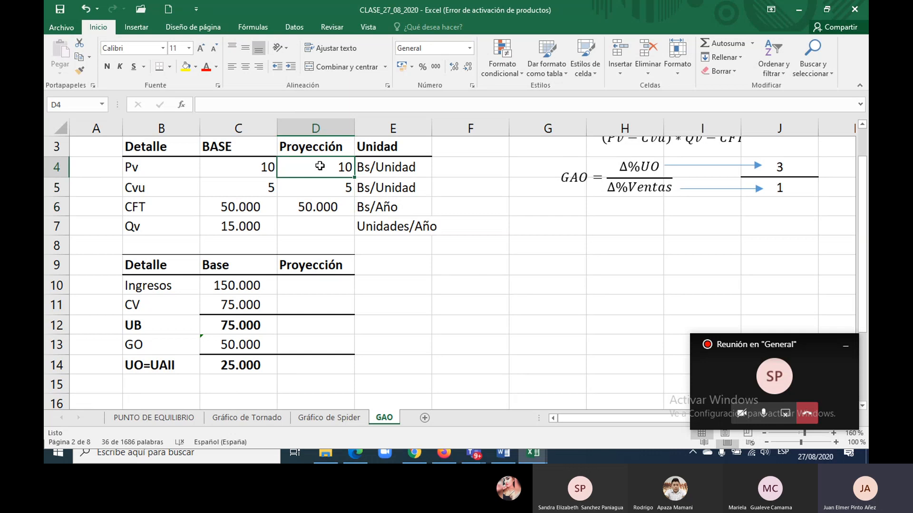
key("shift+Down")
key("shift+Down")
key("Left")
key("Left")
key("Left")
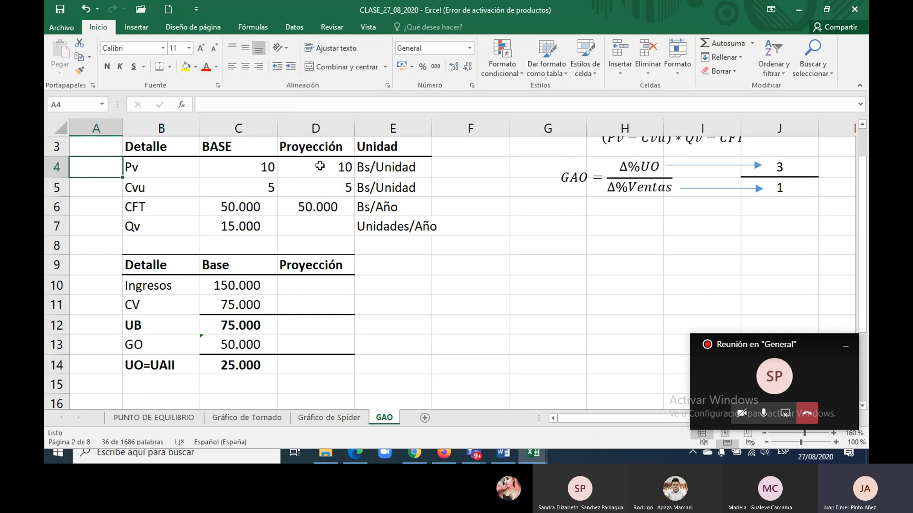
key("Right")
key("shift+Down")
key("shift+Down")
key("shift+Down")
key("shift+Up")
key("shift+Right")
key("shift+Right")
key("shift+Right")
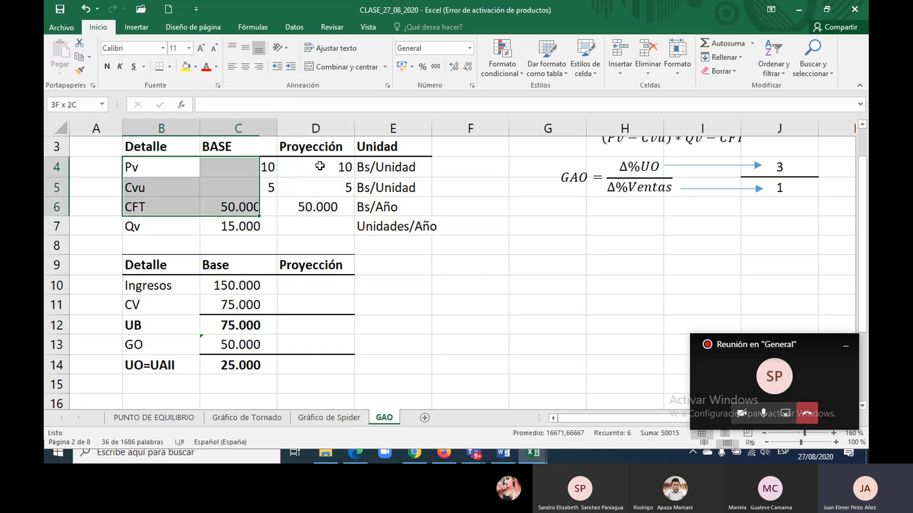
key("Down")
key("Down")
key("Down")
key("Down")
key("Down")
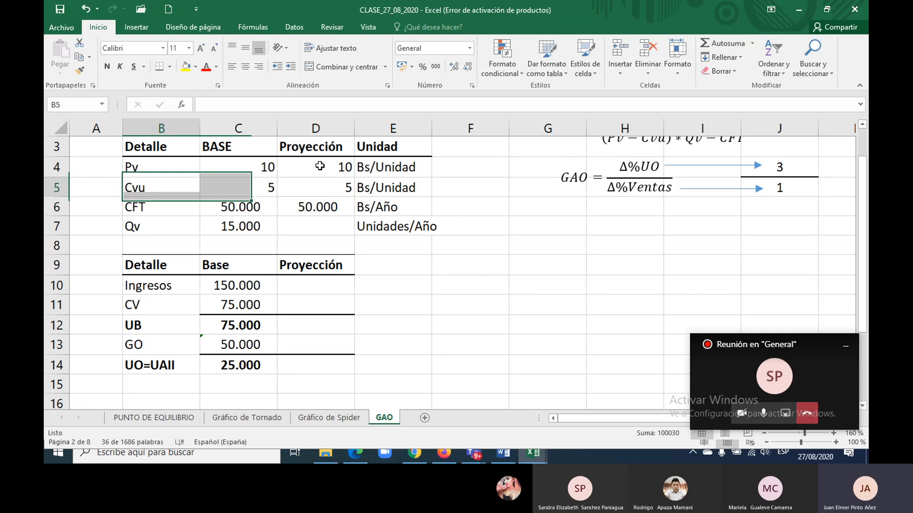
Step: Calculate the projected Qv in D7 as the base quantity increased by 20% with =C7*(1+20%)
key("Right")
key("Up")
key("Right")
key("Up")
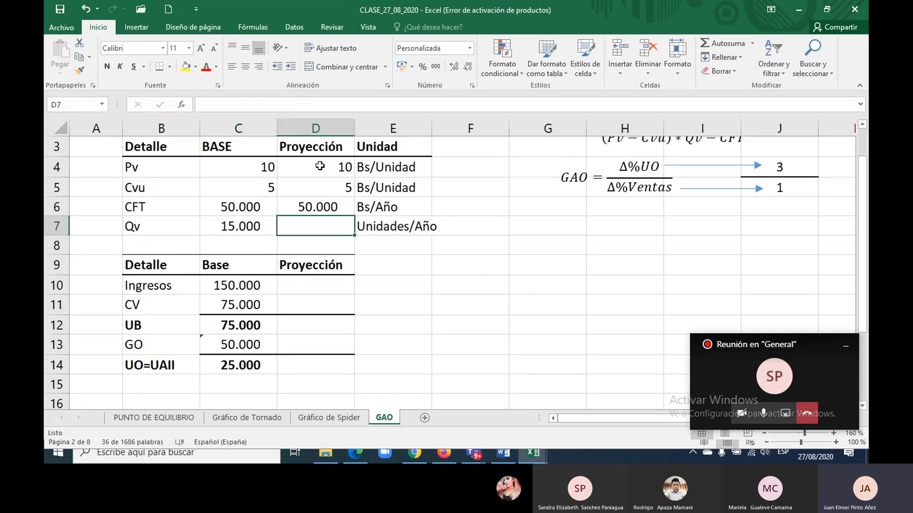
type("=")
key("Left")
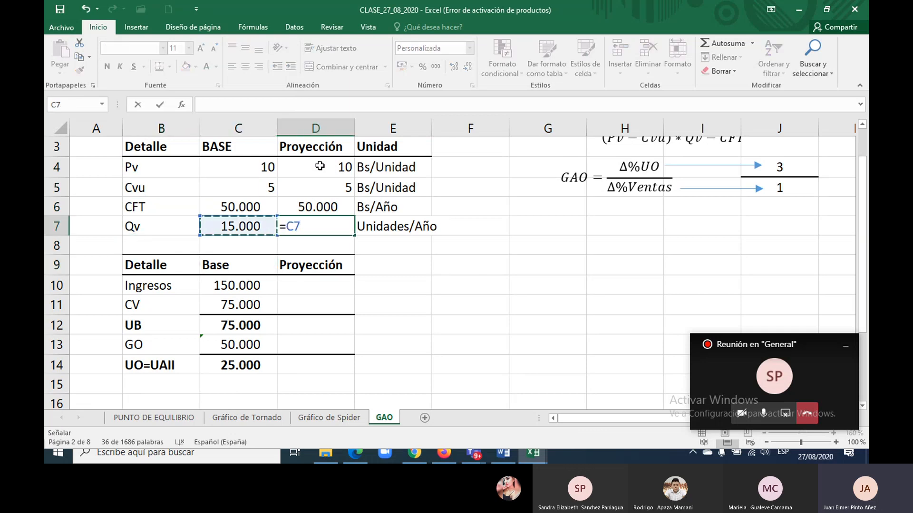
type("*(1")
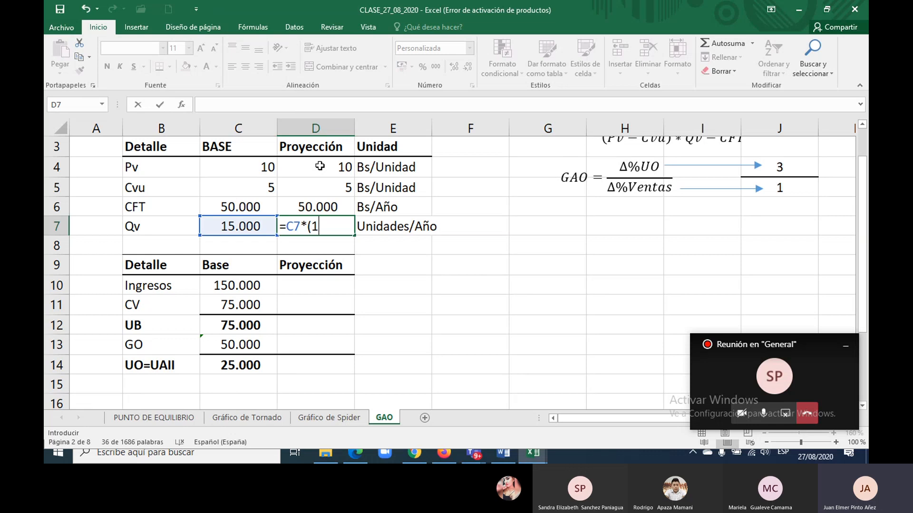
type("+20%)")
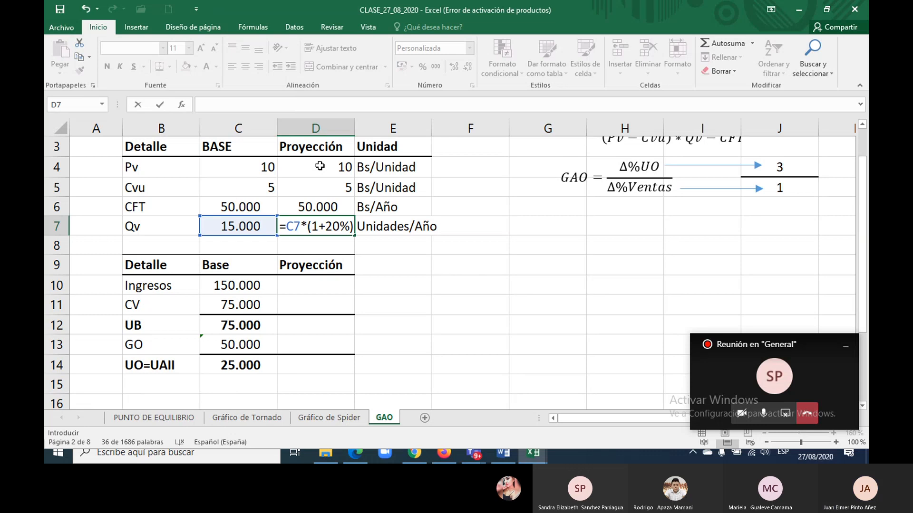
key("ctrl+Return")
Step: Compare the base and projected Qv in row 7 and inspect the 20% increase in the D7 formula
key("Left")
key("Right")
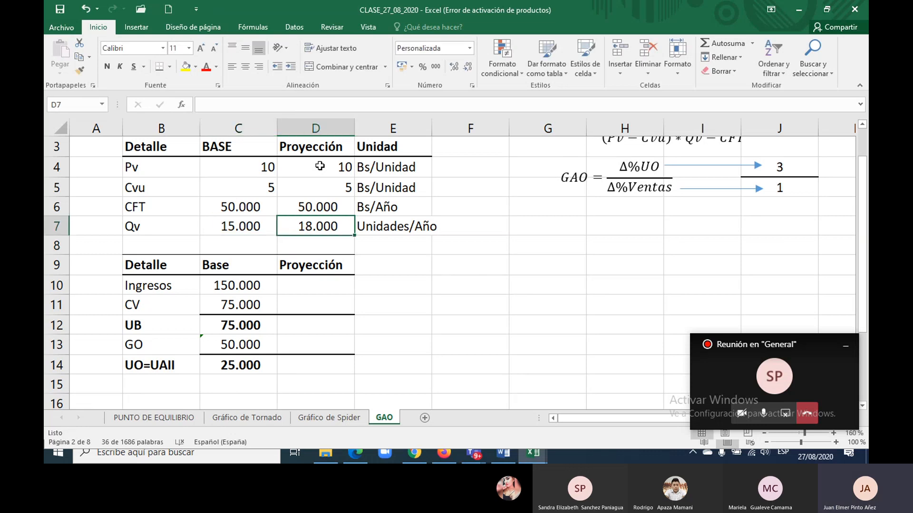
key("Left")
key("Right")
key("Left")
key("Right")
key("Left")
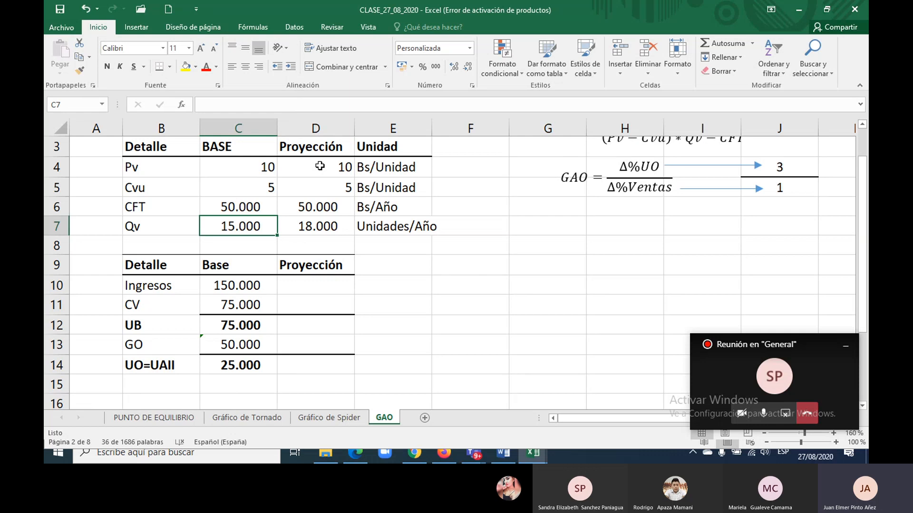
double_click(316, 223)
left_click_drag(350, 226, 326, 226)
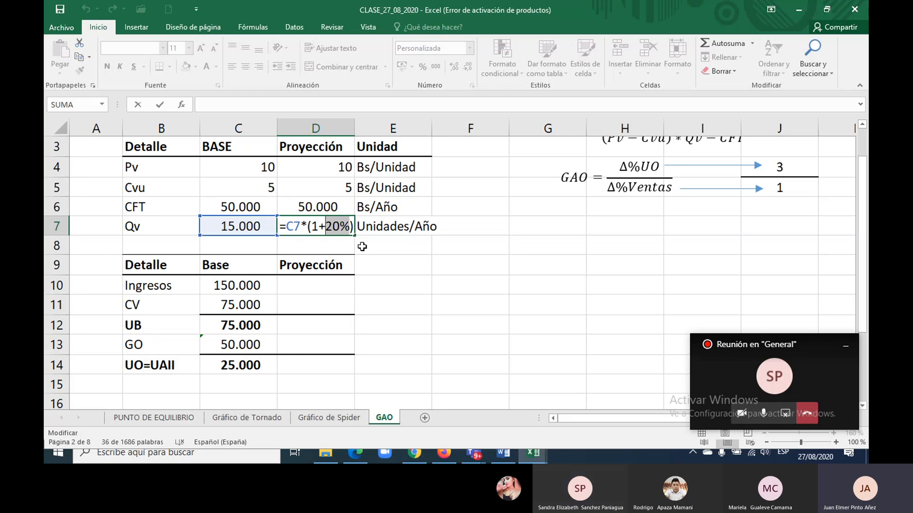
key("ctrl+Return")
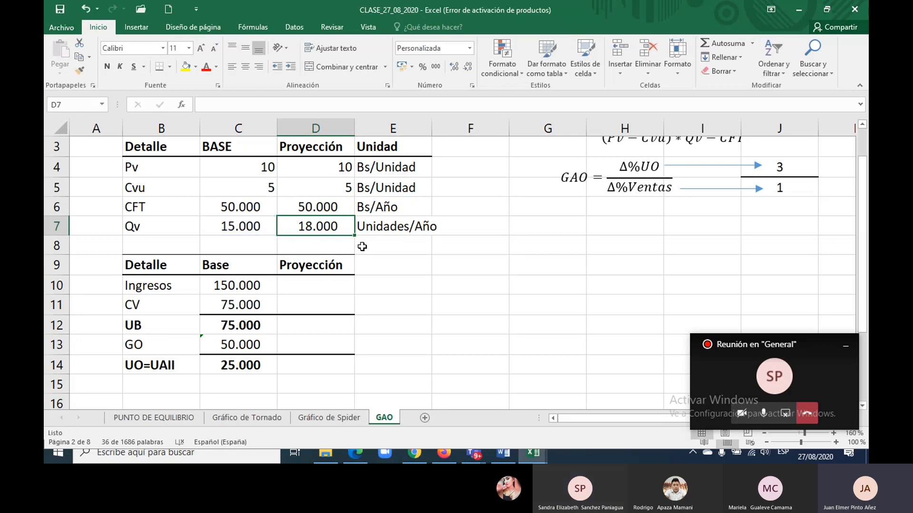
Step: Extend the base income statement formulas in C10:C14 across to the Proyección column in D10:D14
key("Down")
key("Down")
key("Down")
key("Left")
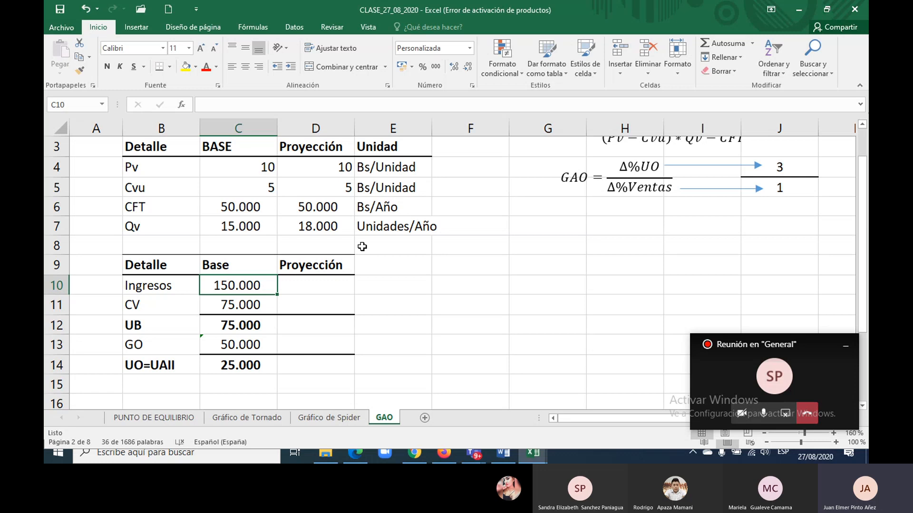
key("ctrl+shift+Down")
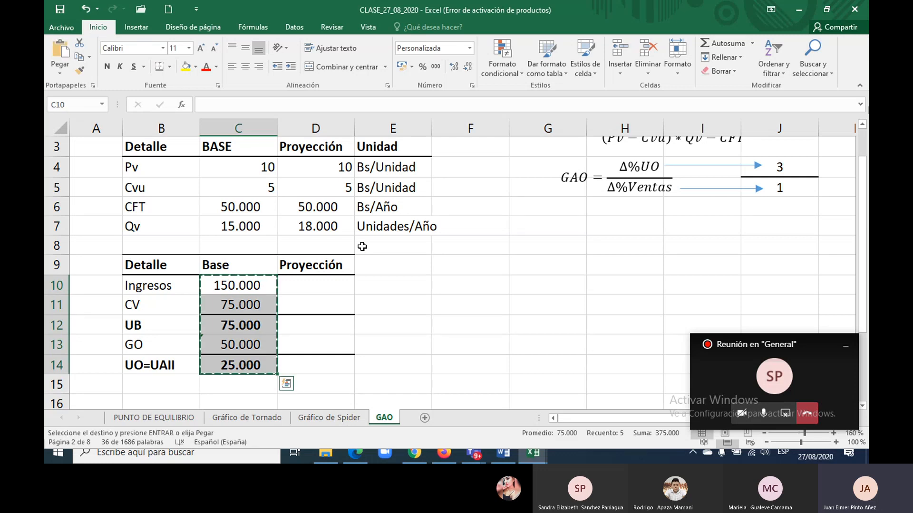
key("shift+Right")
key("ctrl+d")
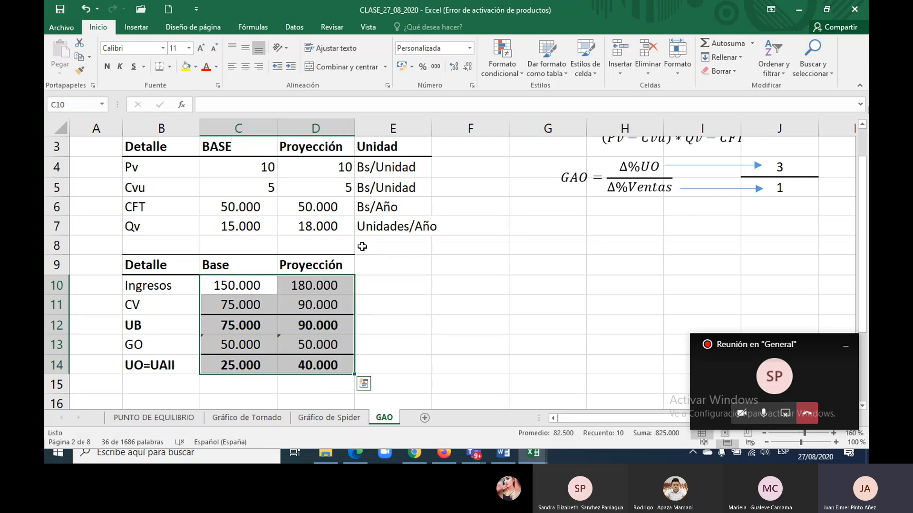
Step: Add the column header AH in E9, beside the Proyección header of the income statement
key("Right")
key("Right")
key("Up")
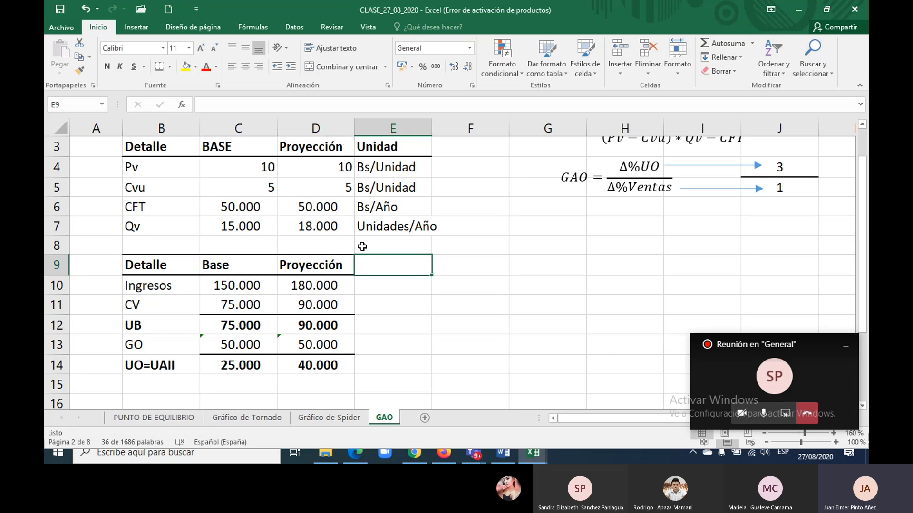
type("V")
key("BackSpace")
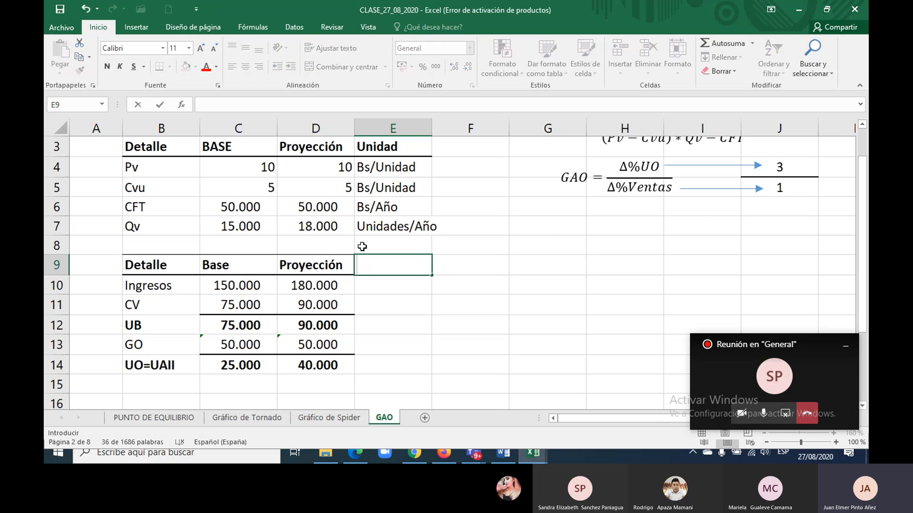
type("H")
key("BackSpace")
type("AH")
key("Return")
Step: Calculate the relative change in Ingresos in E10 with =(D10-C10)/C10
type("=(")
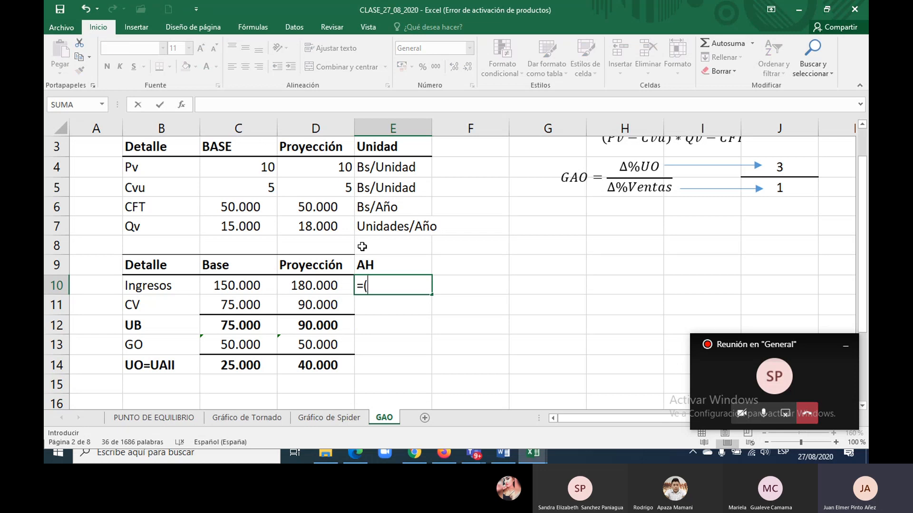
key("Left")
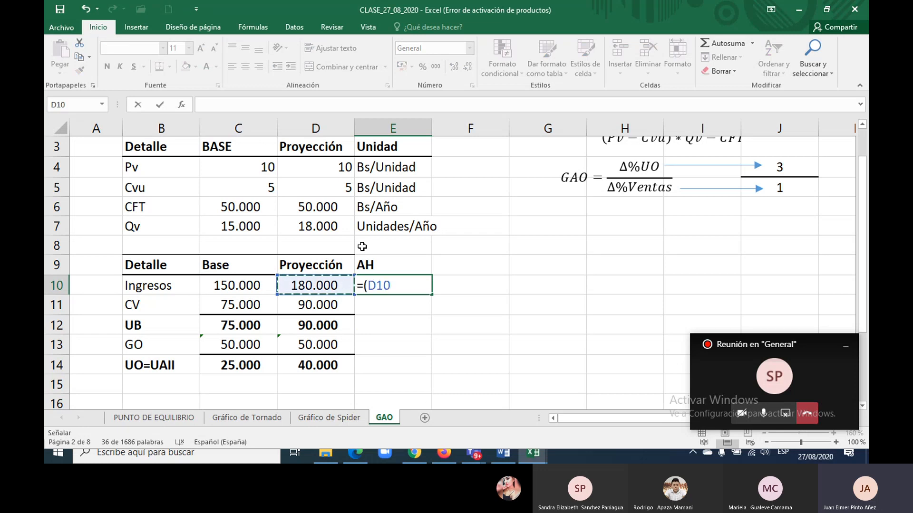
type("-")
key("Left")
key("Left")
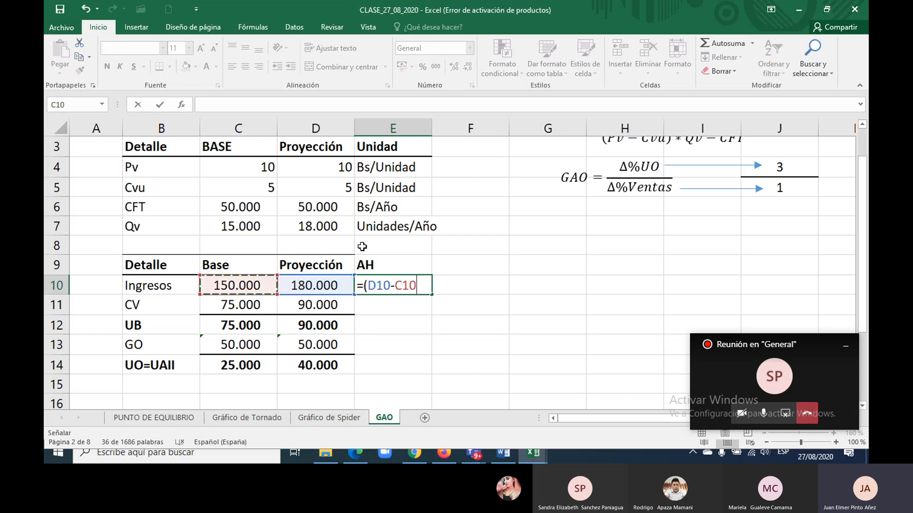
type(")/")
key("Left")
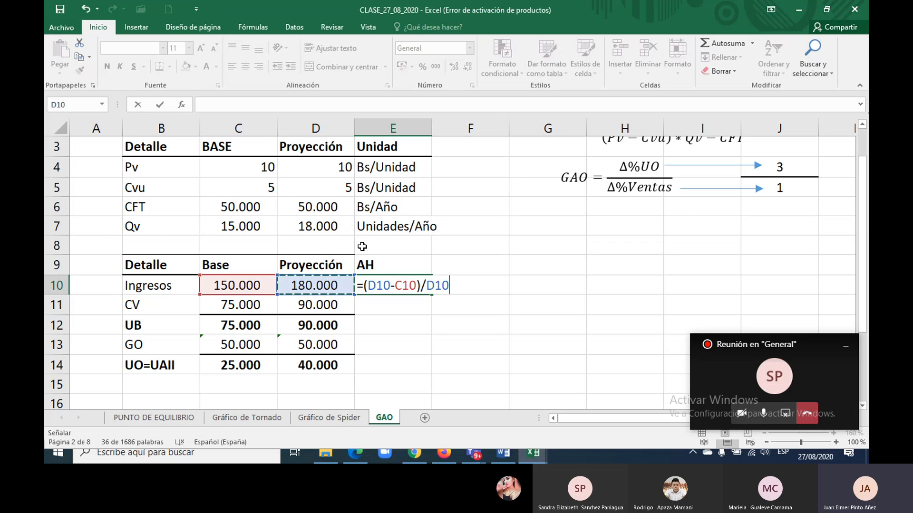
key("Left")
key("Left")
key("Right")
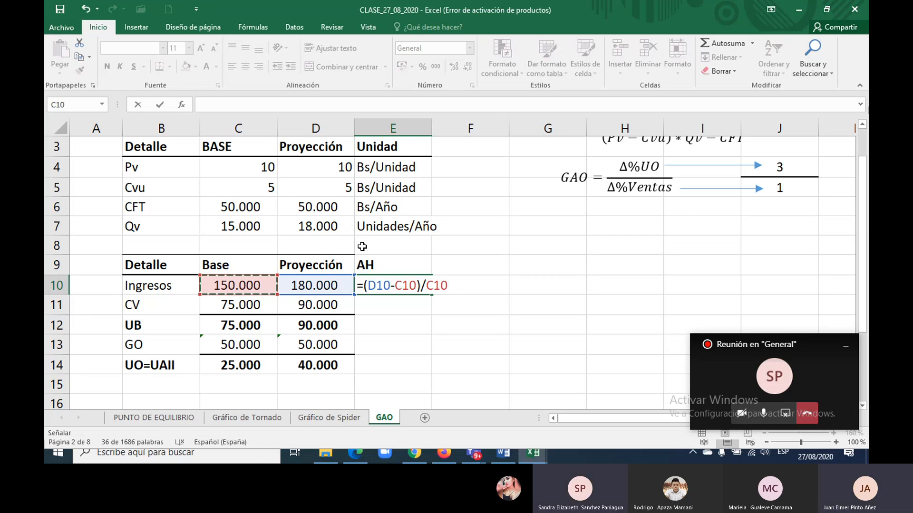
key("Return")
Step: Copy the variation formula from E10 down through E14 for the remaining income statement rows
key("Up")
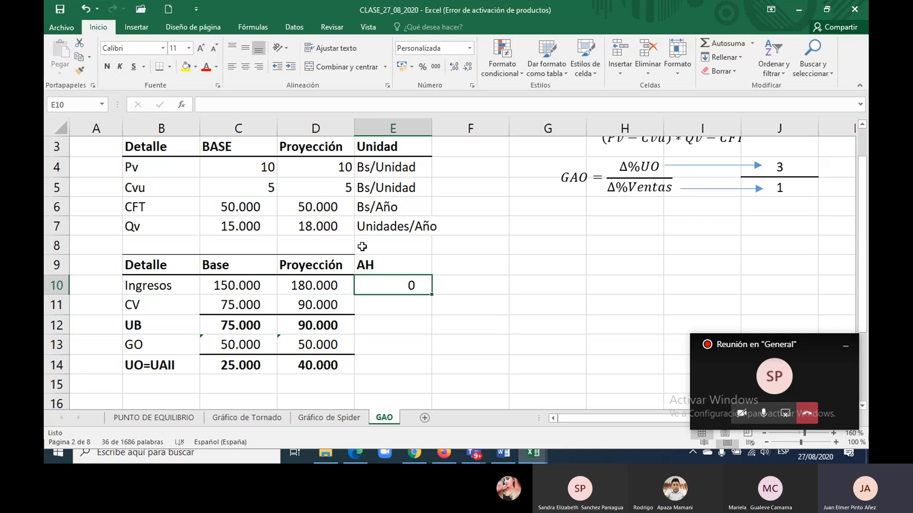
key("ctrl+c")
key("shift+Down")
key("shift+Down")
key("shift+Down")
key("shift+Down")
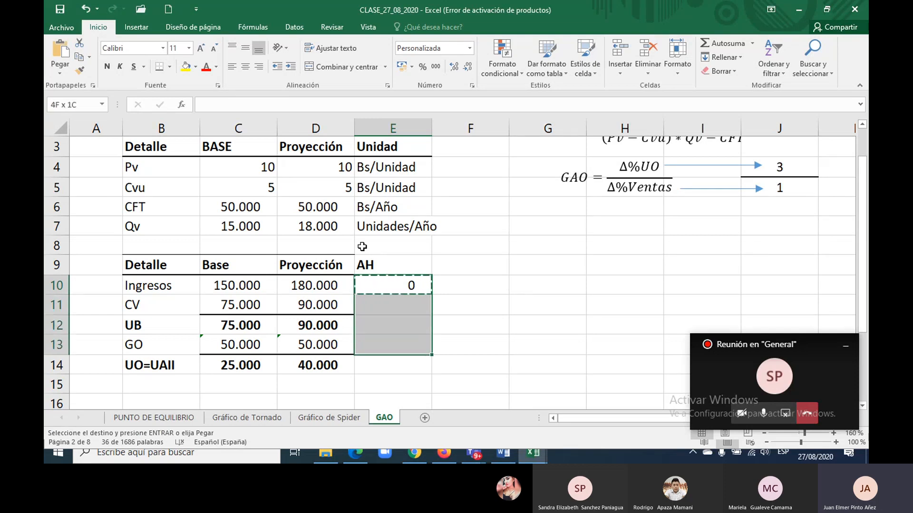
key("ctrl+v")
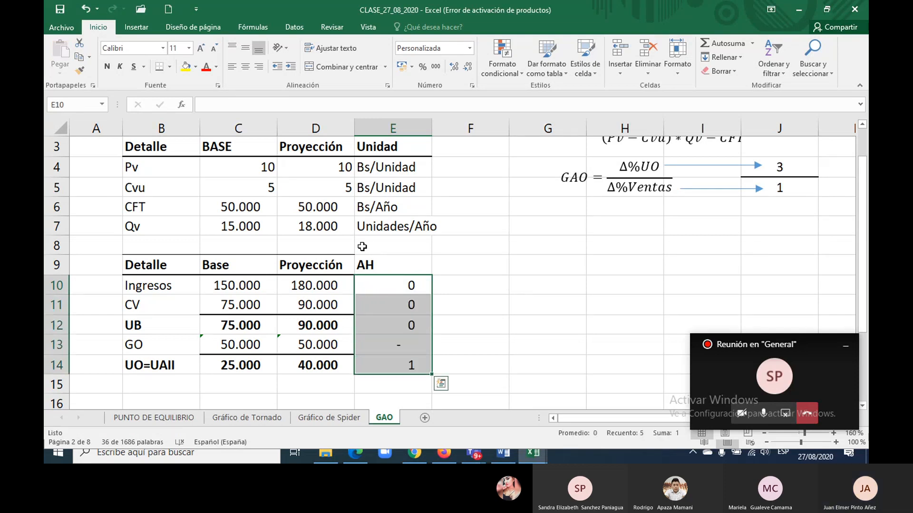
Step: Copy the formatting of the Proyección column D9:D14 onto the AH column E9:E14
left_click_drag(316, 265, 315, 364)
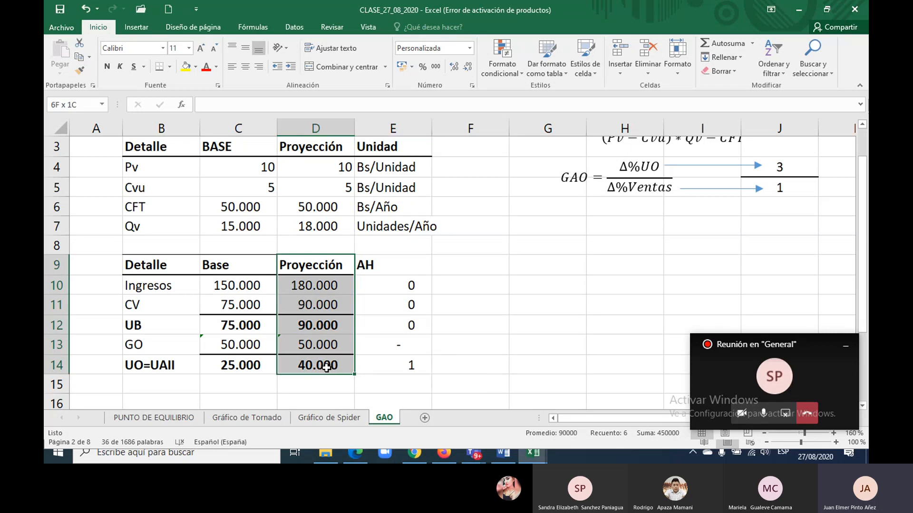
left_click(79, 71)
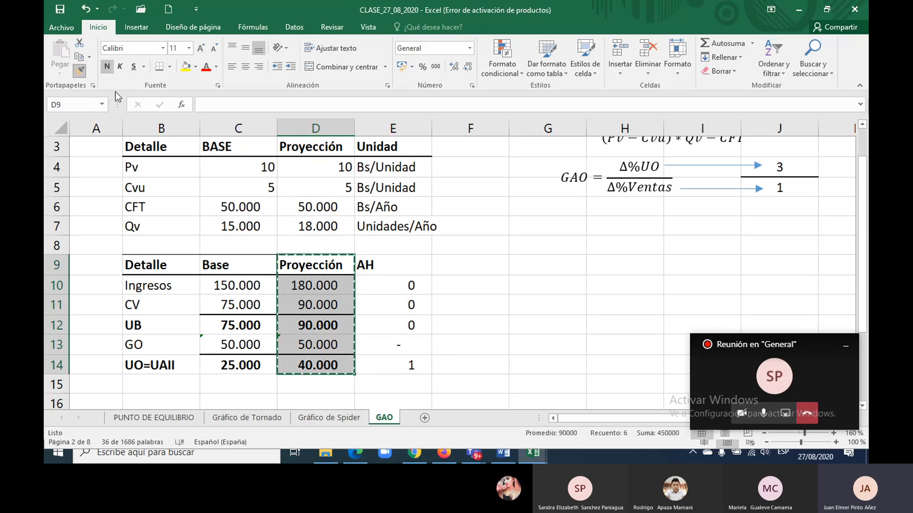
left_click(374, 267)
Step: Format the AH variations in E10:E14 as percentages without decimals
left_click(389, 284)
left_click_drag(389, 284, 399, 363)
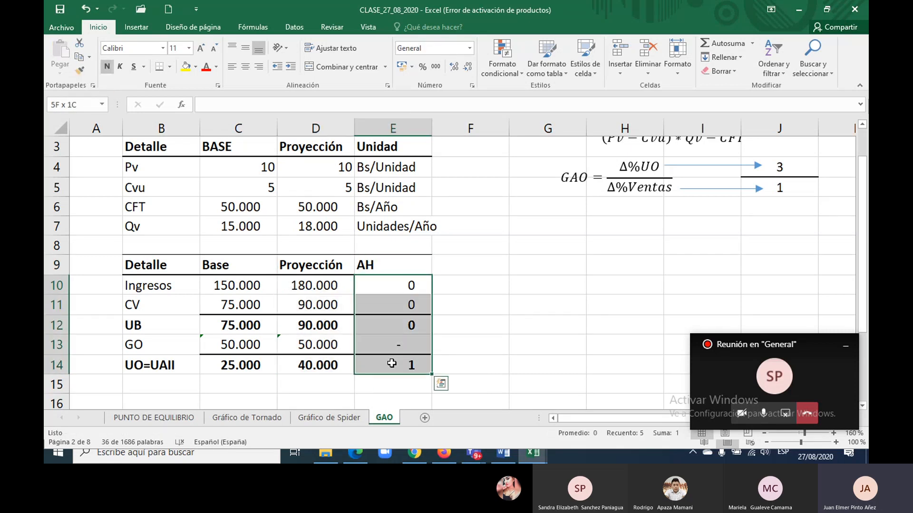
key("ctrl+shift+5")
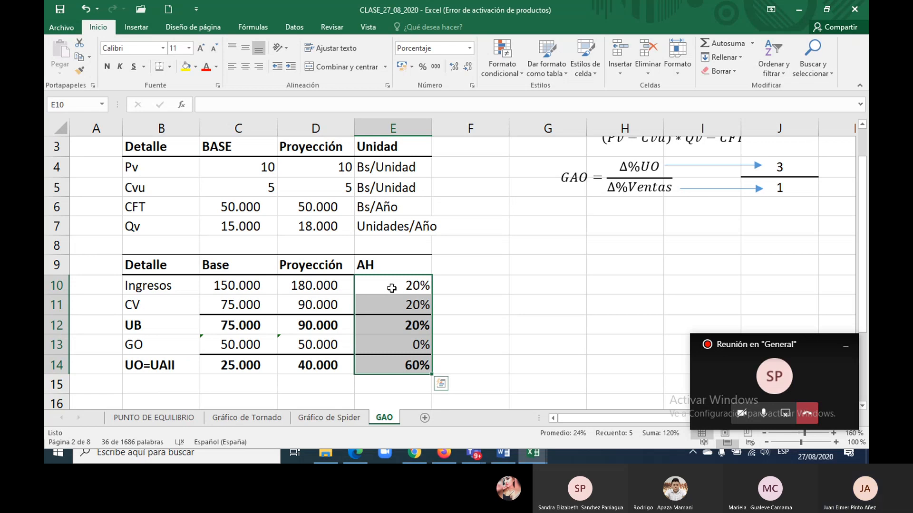
Step: Add the column header MINI GRAFICO in F9, beside the AH header
left_click(444, 267)
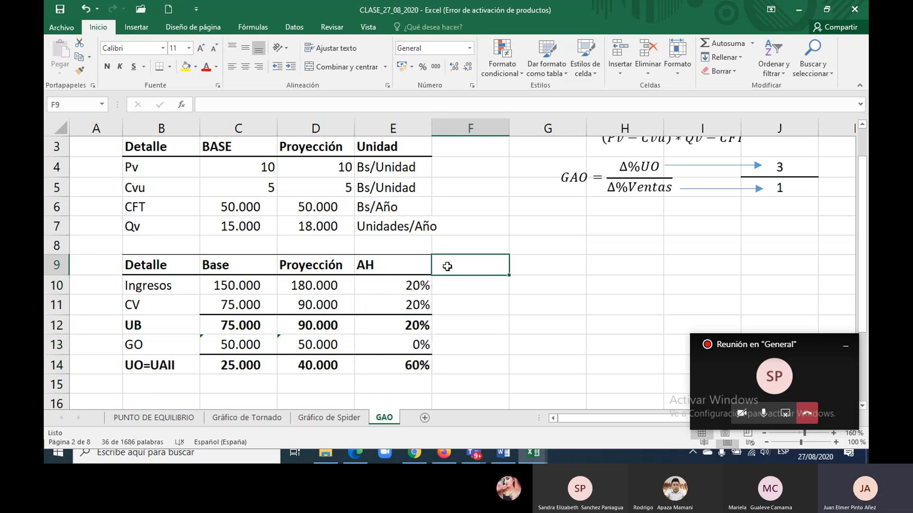
type("MINI")
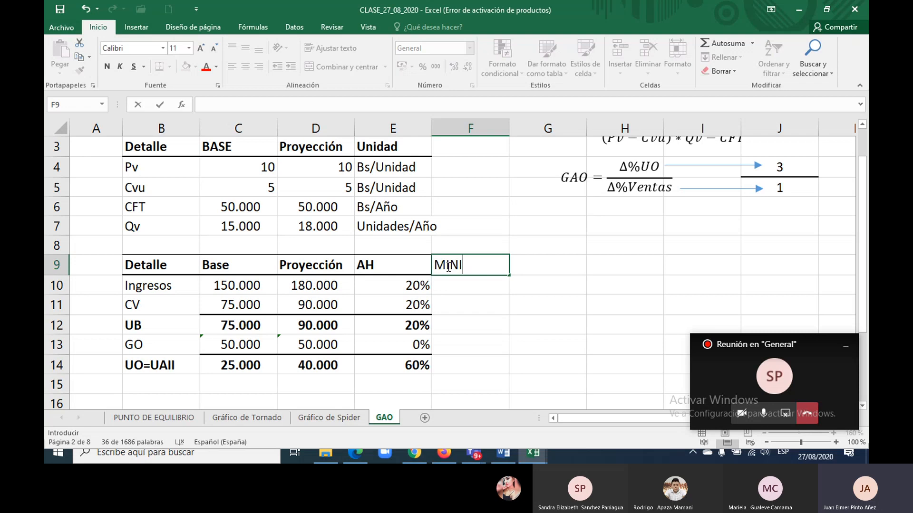
type(" GRAFICO")
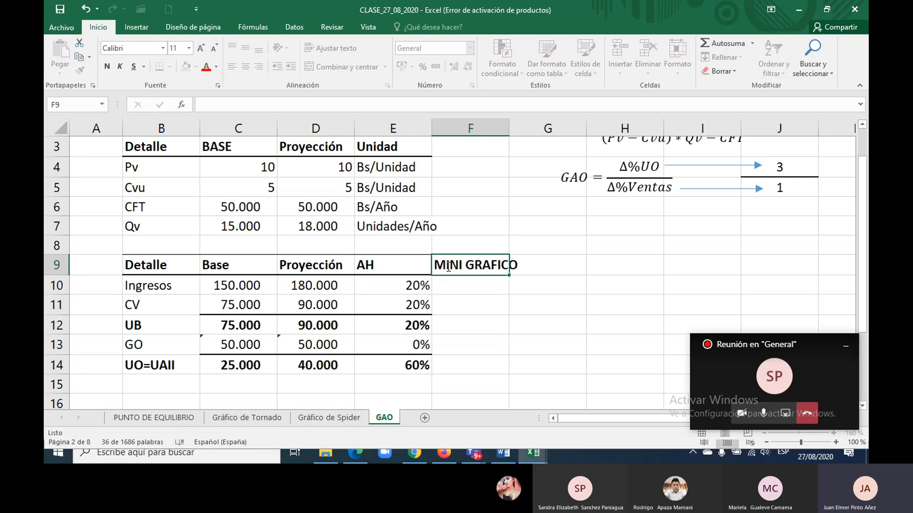
key("Return")
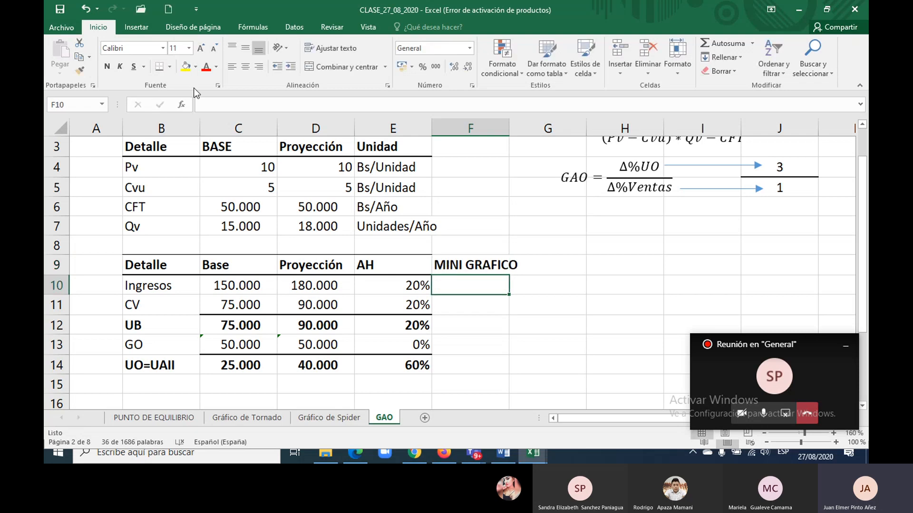
Step: Insert a line sparkline in F10 from the data range C10:D10 and fill it down to F14
left_click(145, 32)
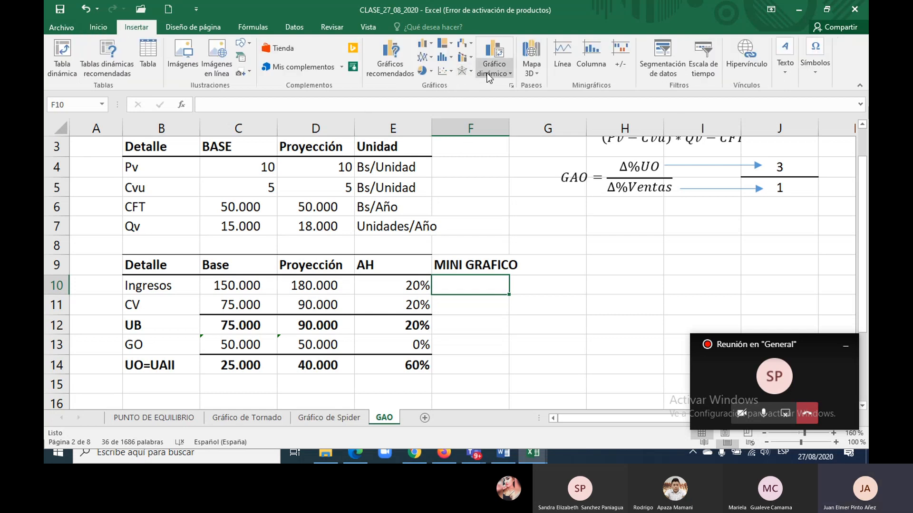
left_click(564, 68)
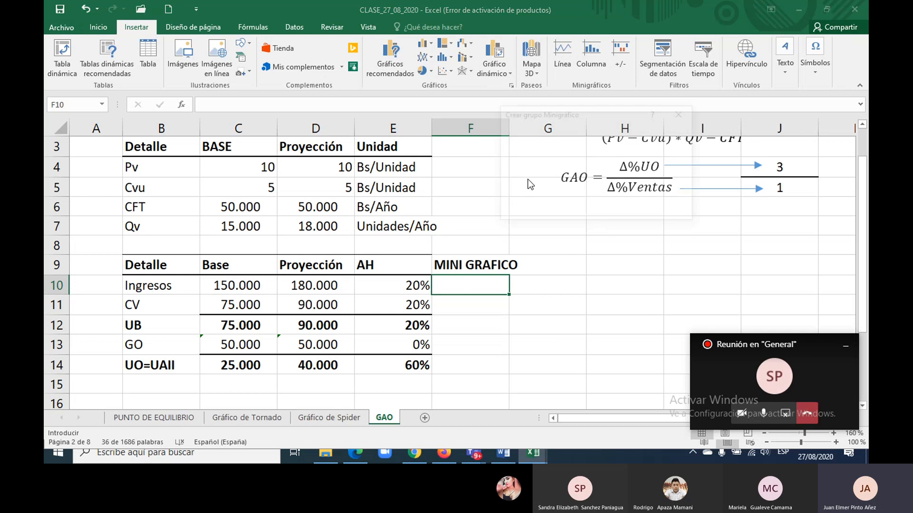
left_click_drag(248, 288, 294, 287)
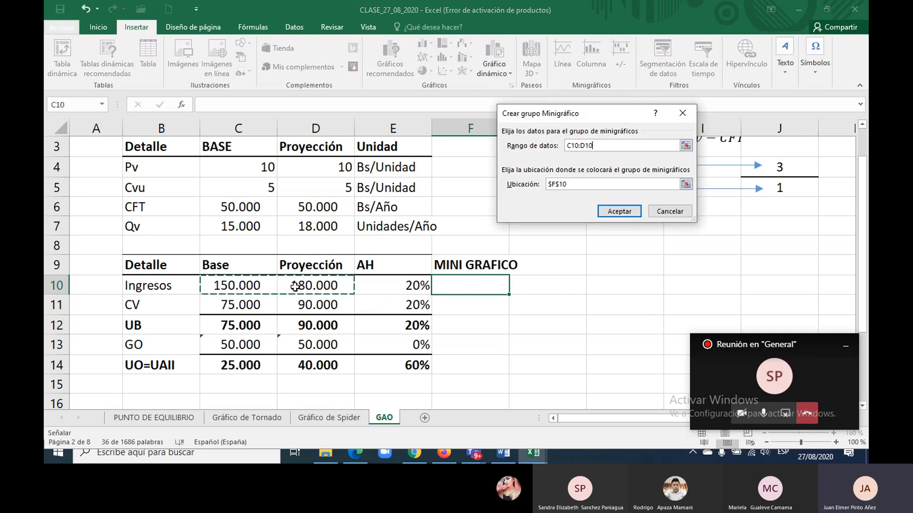
left_click(617, 212)
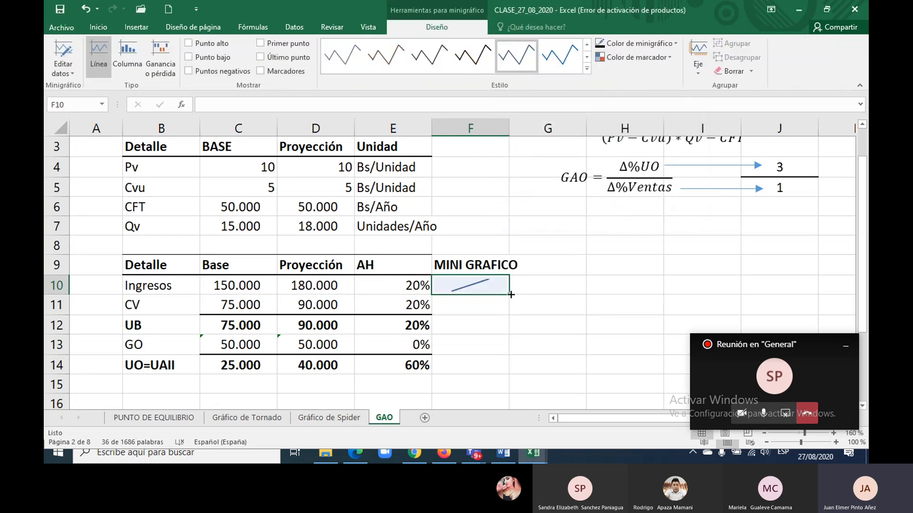
left_click_drag(509, 295, 512, 366)
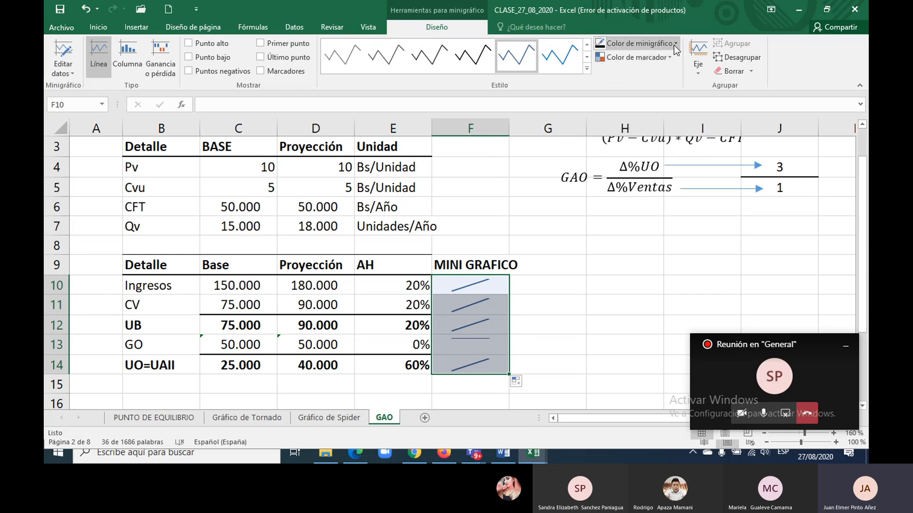
Step: Give the sparklines in F10:F14 red markers and set their line colour to green
left_click(663, 58)
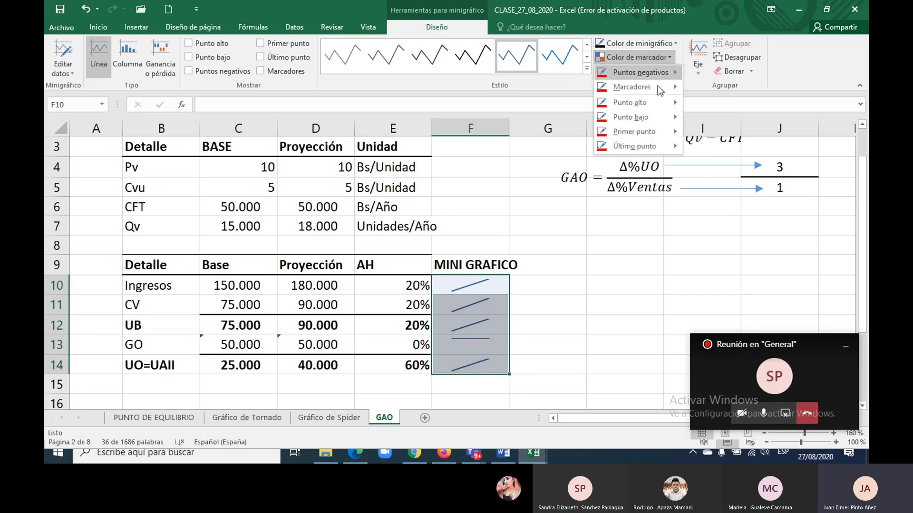
mouse_move(657, 86)
left_click(700, 169)
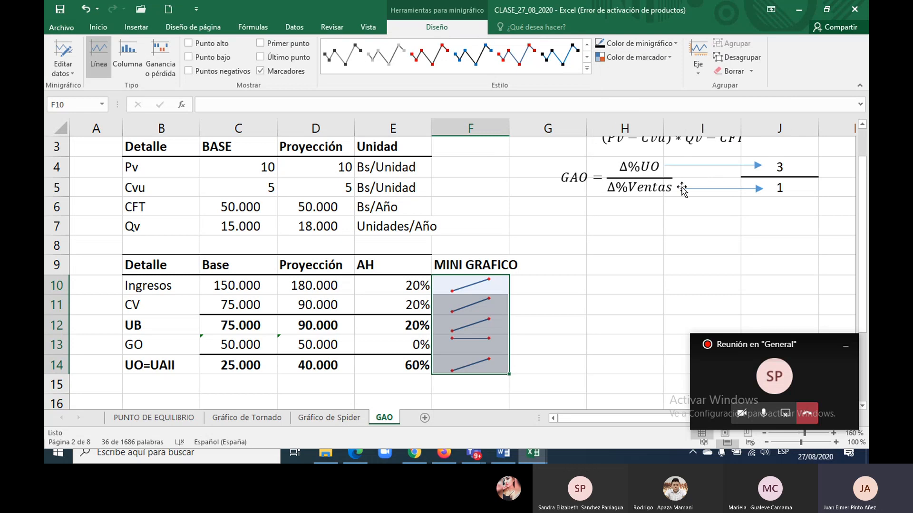
left_click(673, 45)
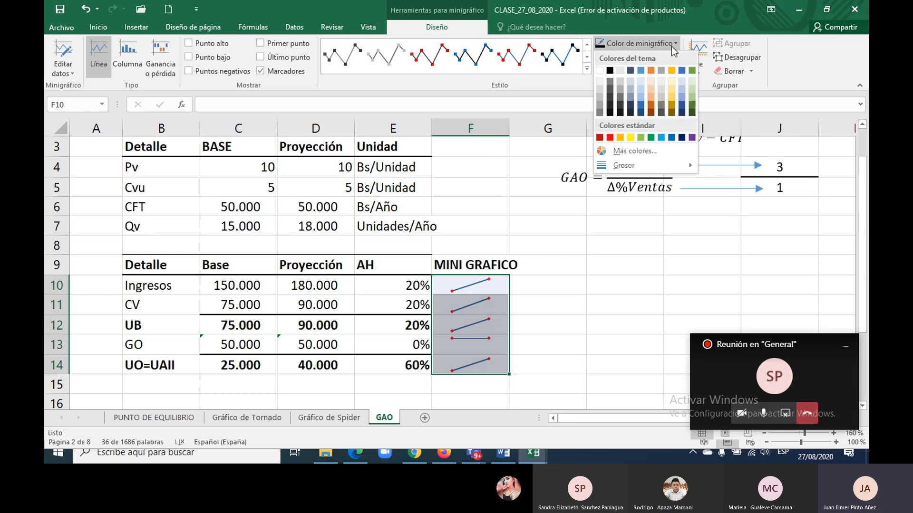
left_click(651, 137)
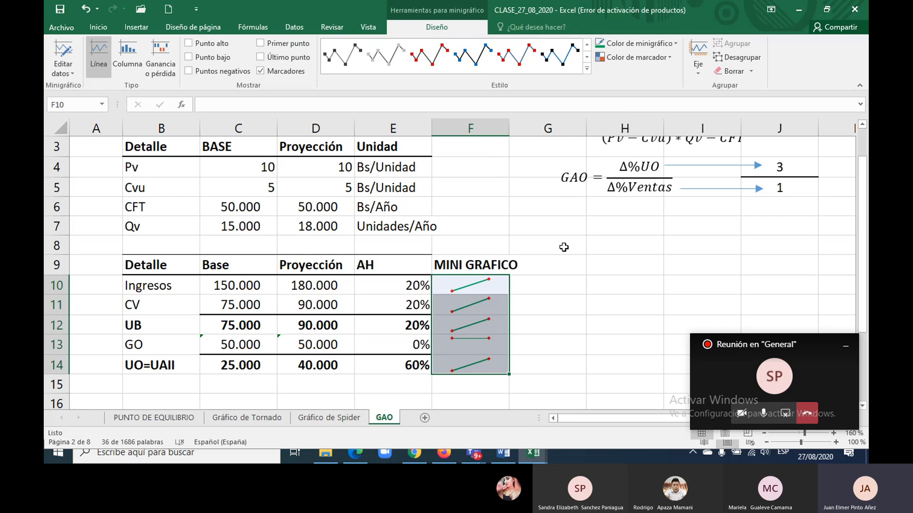
Step: Set the line weight of the sparklines in F10:F14 to 2¼ pt
left_click(672, 46)
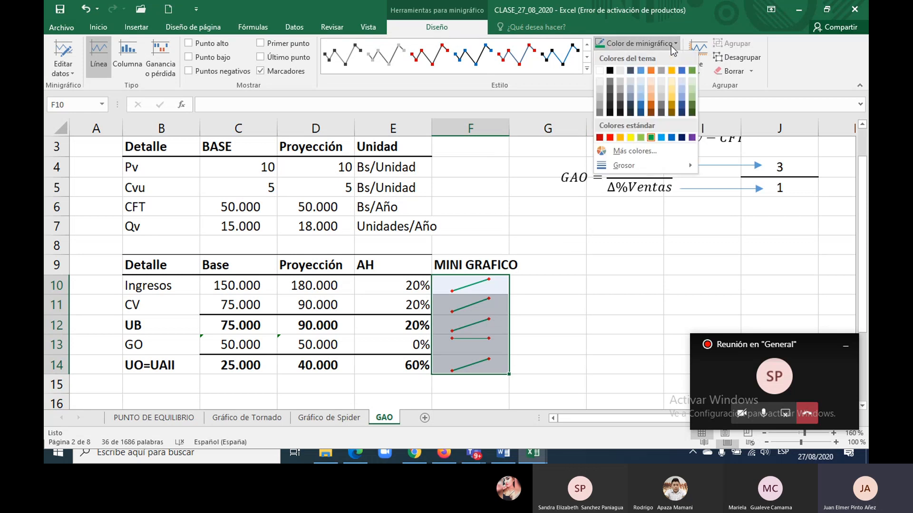
mouse_move(655, 165)
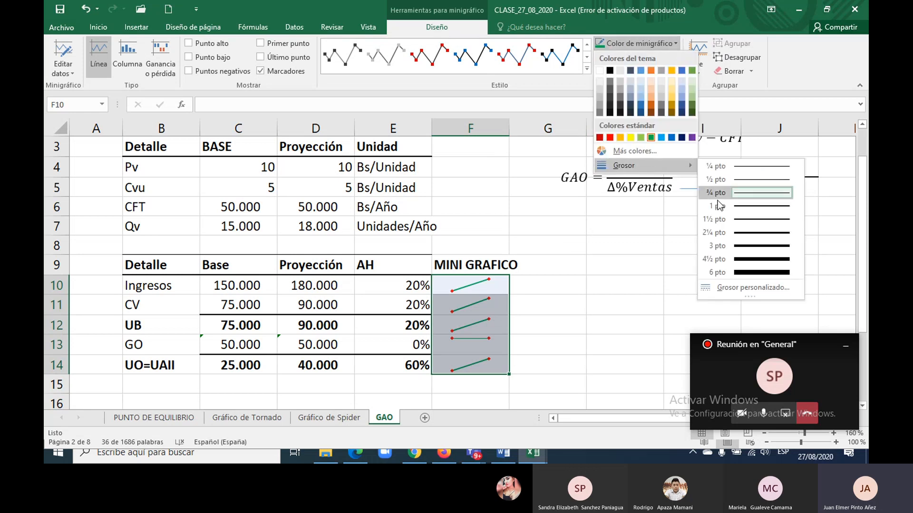
left_click(738, 233)
left_click(623, 286)
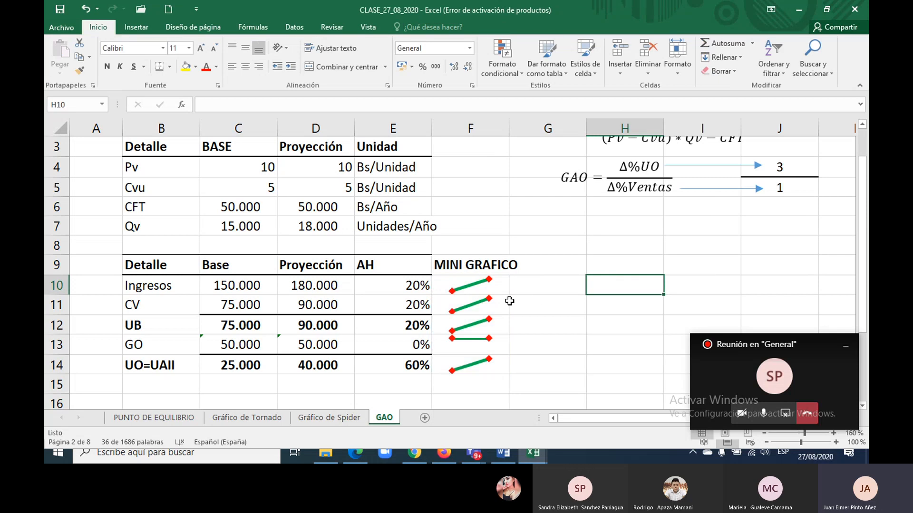
left_click(484, 266)
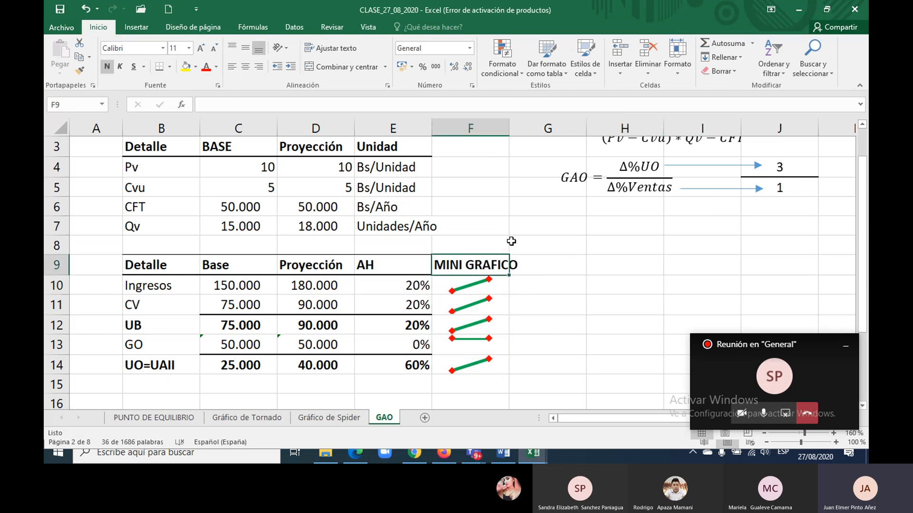
left_click(376, 286)
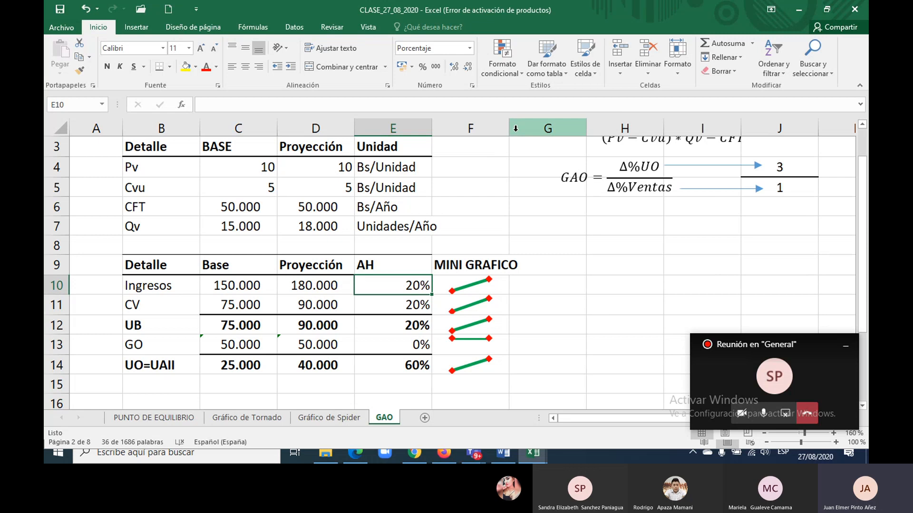
Step: Fit column F to its header text, fill E10 and E14 with yellow, and make E10 bold
double_click(509, 128)
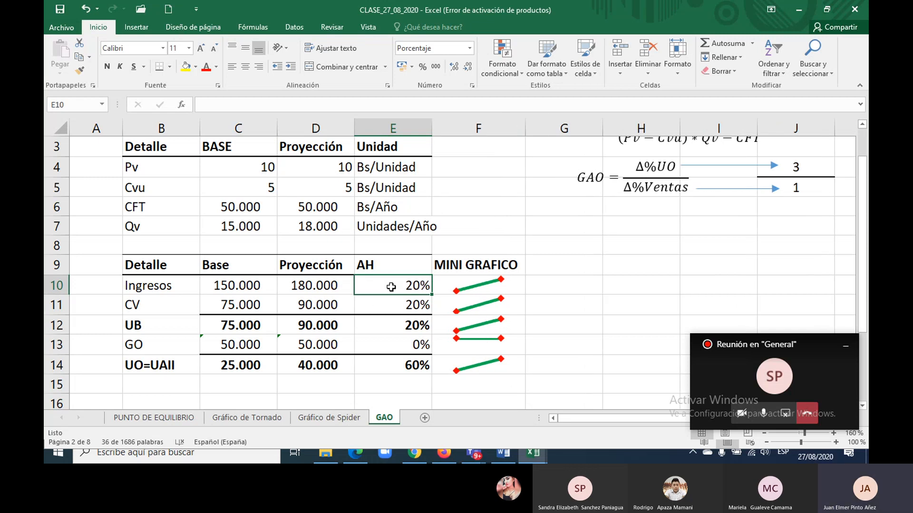
left_click(185, 68)
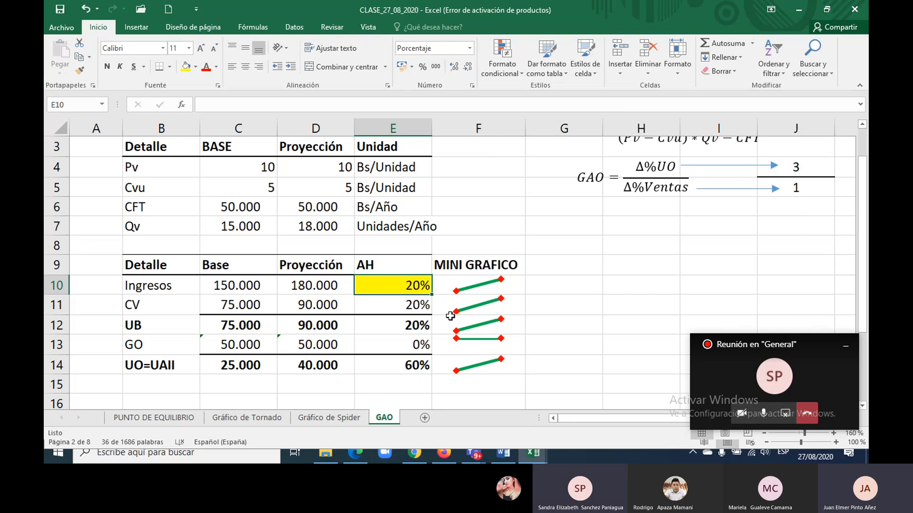
left_click(406, 367)
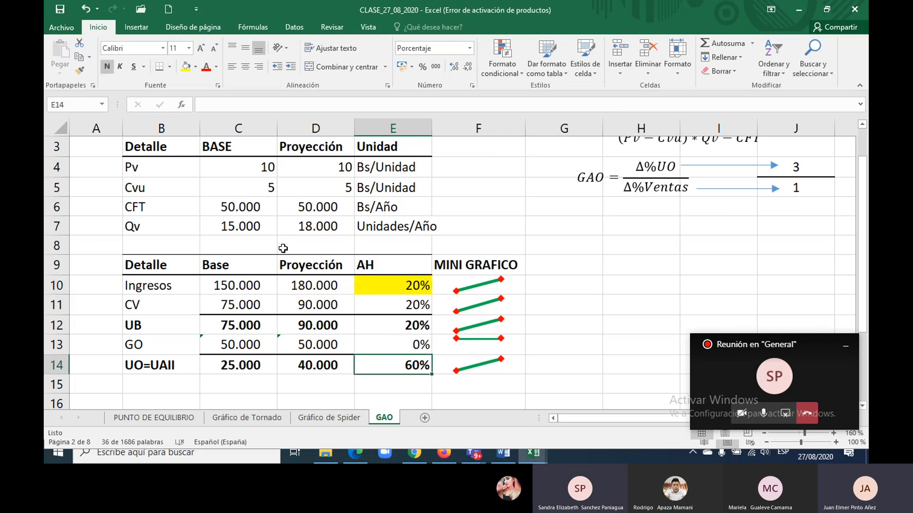
left_click(185, 67)
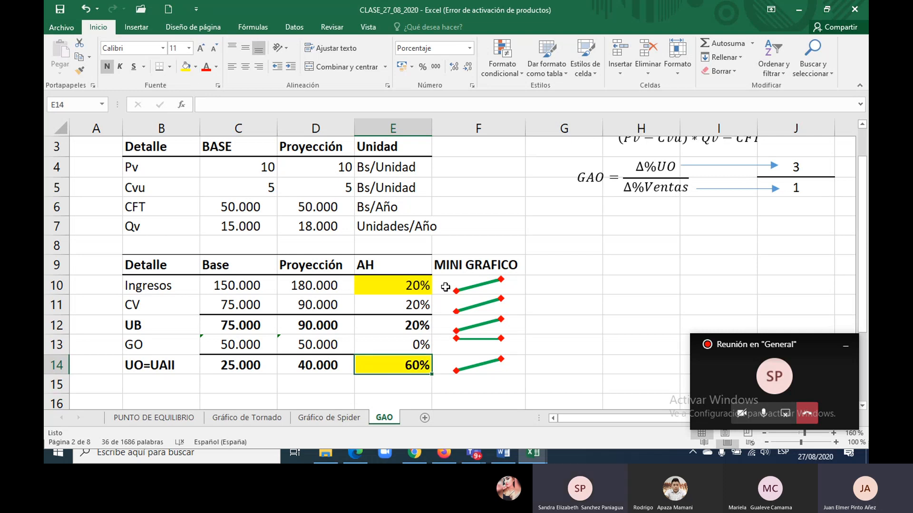
left_click(414, 287)
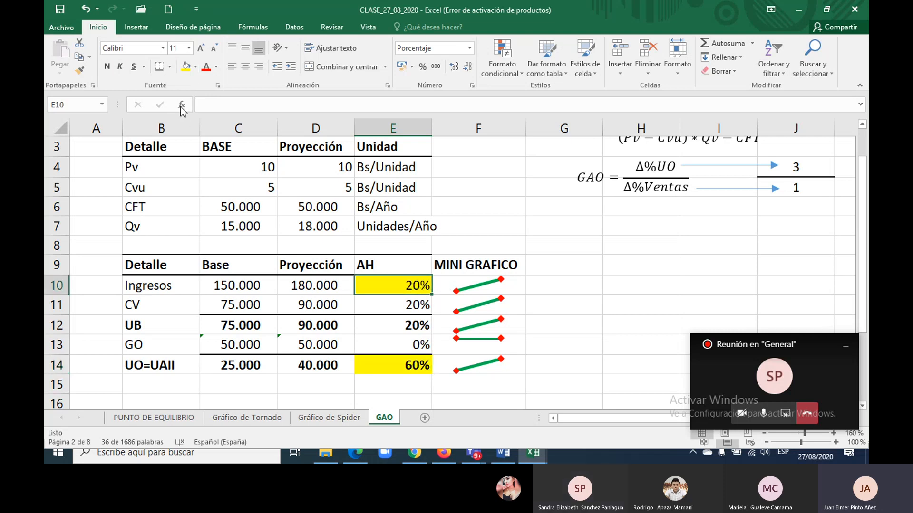
left_click(107, 67)
Step: Examine the Base, Proyección and AH figures for Ingresos, CV, GO and UO=UAII in the income table
left_click(323, 340)
left_click_drag(225, 345, 392, 344)
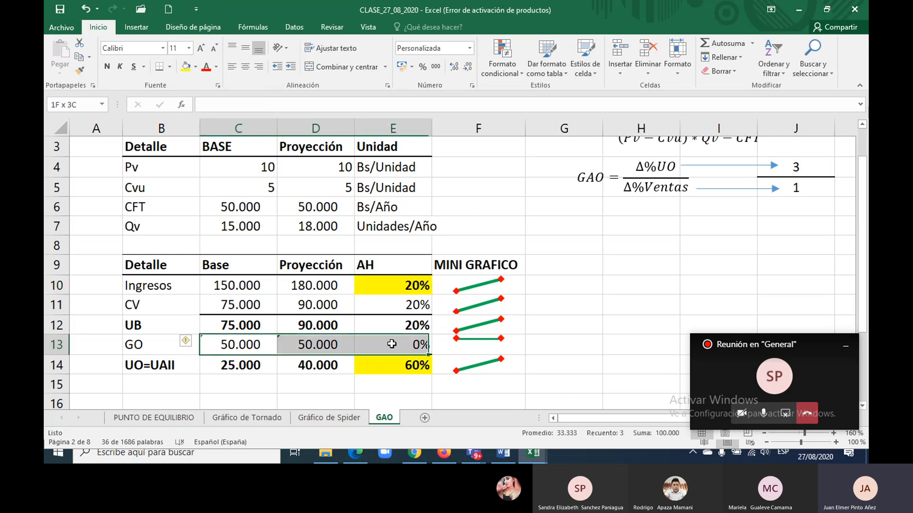
left_click_drag(232, 306, 400, 306)
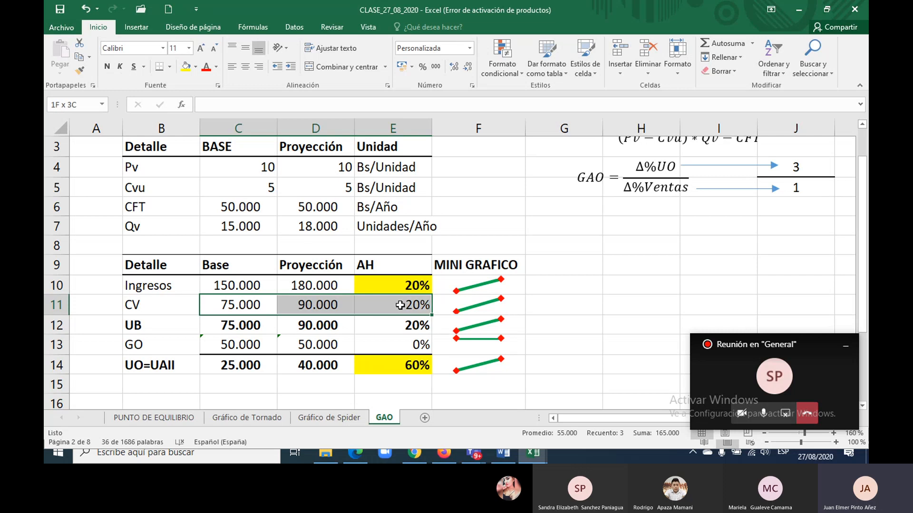
left_click_drag(243, 287, 404, 286)
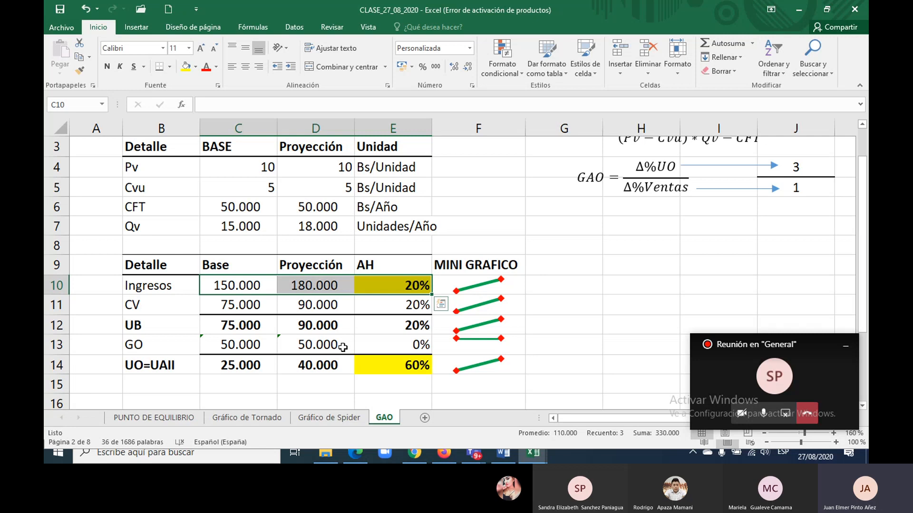
left_click_drag(223, 350, 332, 349)
left_click_drag(235, 299, 358, 300)
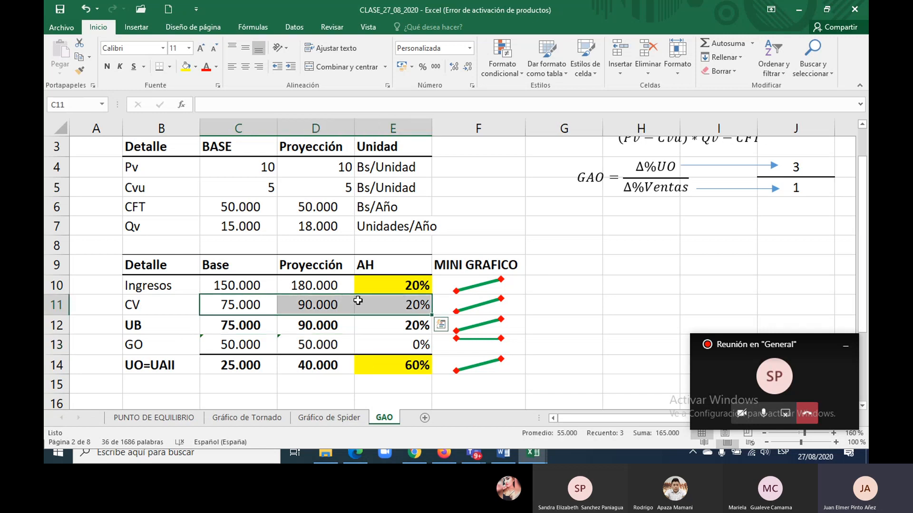
left_click_drag(245, 285, 402, 303)
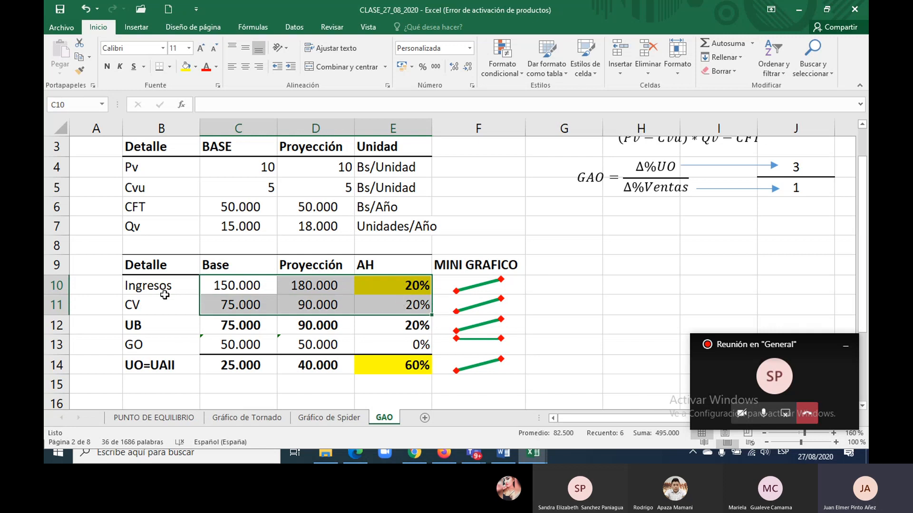
left_click_drag(236, 342, 398, 342)
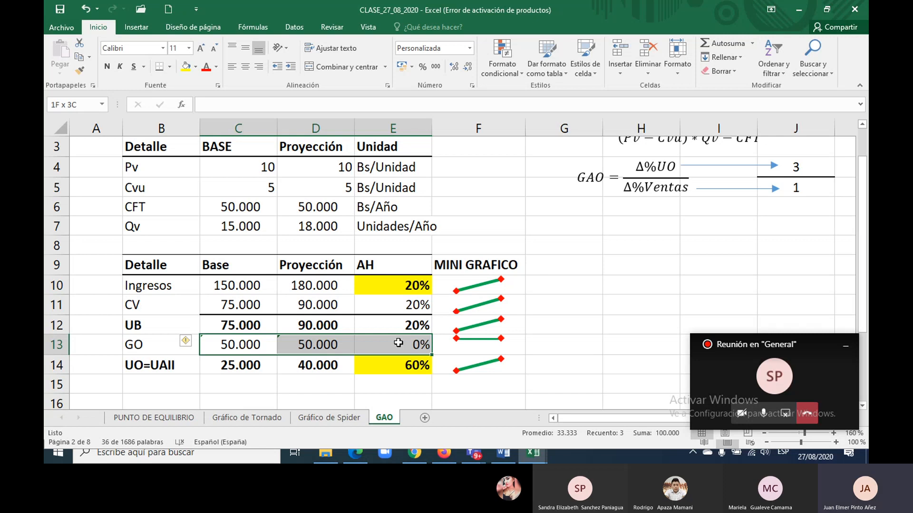
left_click_drag(399, 343, 315, 349)
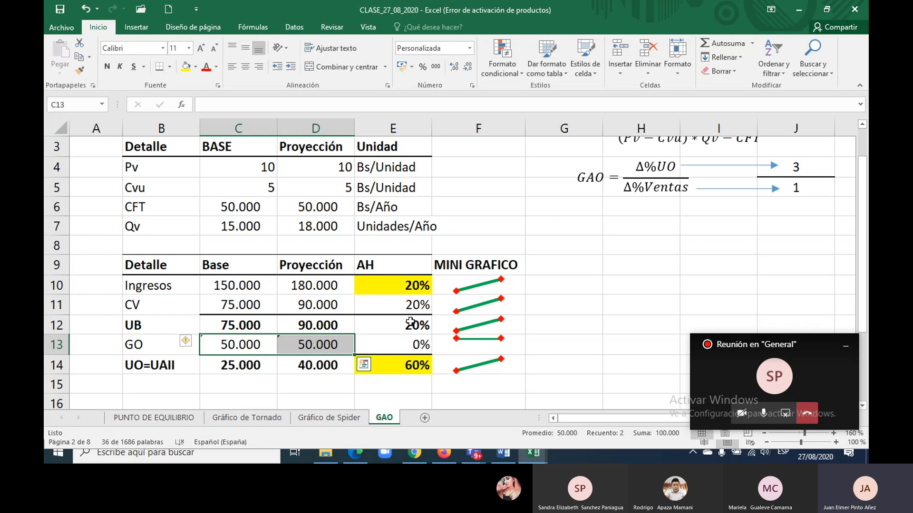
left_click(414, 365)
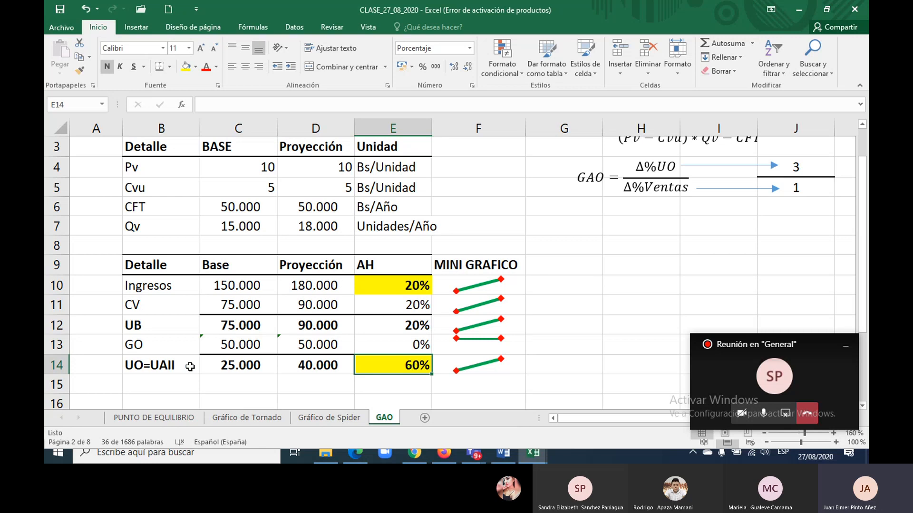
left_click_drag(151, 365, 412, 370)
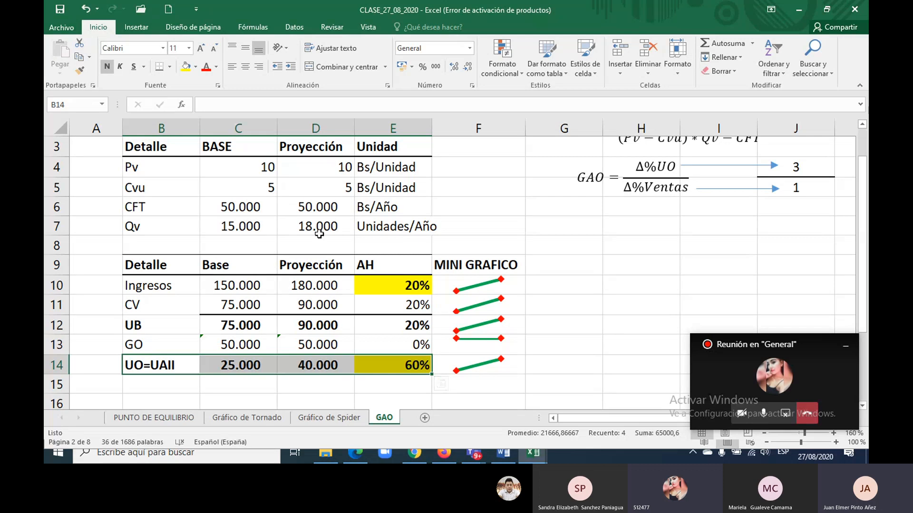
left_click_drag(418, 286, 417, 359)
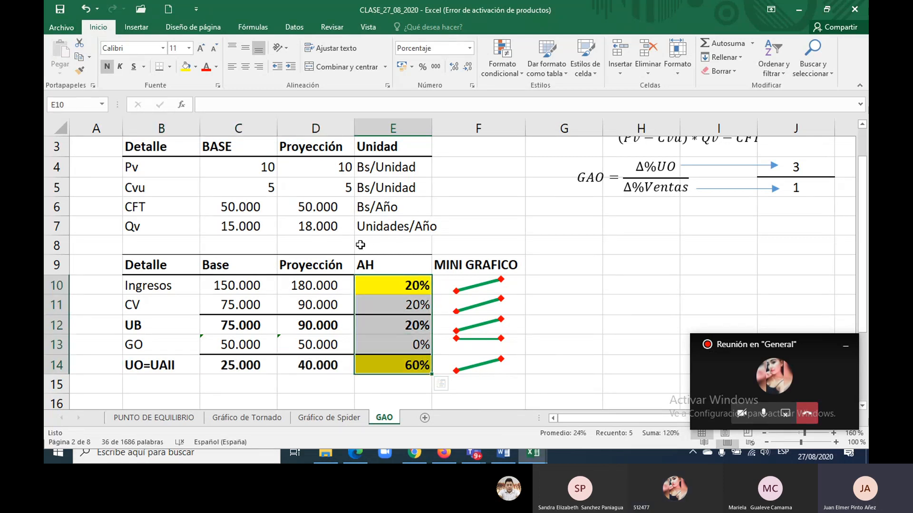
Step: Change the projected Qv formula in D7 to =C7*(1-20%) and review the AH variations, the UO=UAII row and the GO row
left_click(332, 227)
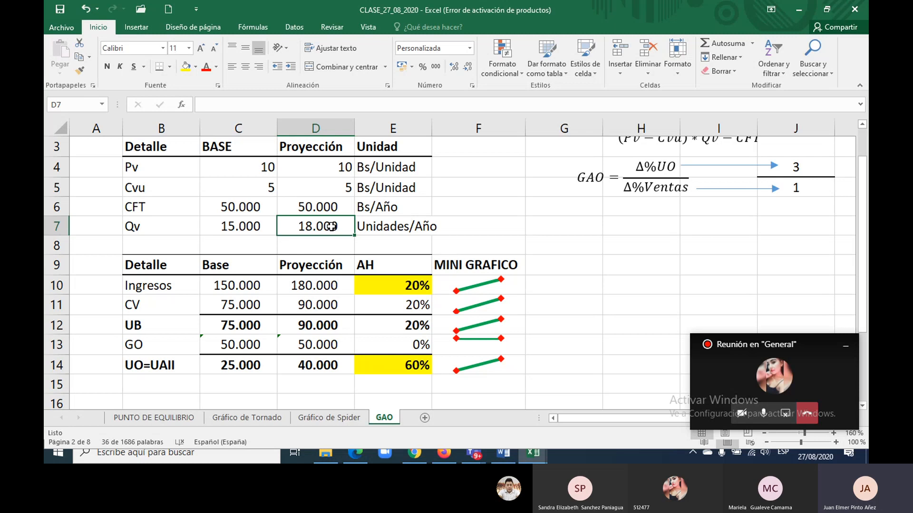
double_click(331, 226)
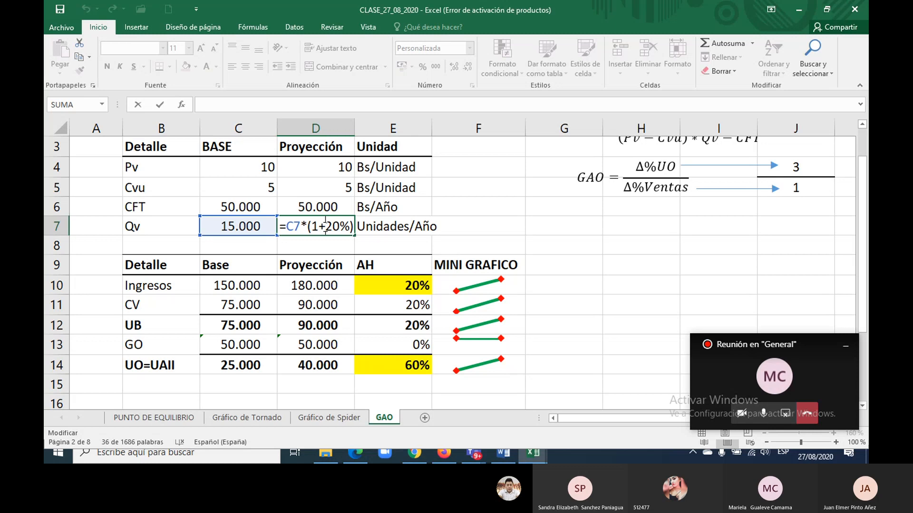
left_click(785, 416)
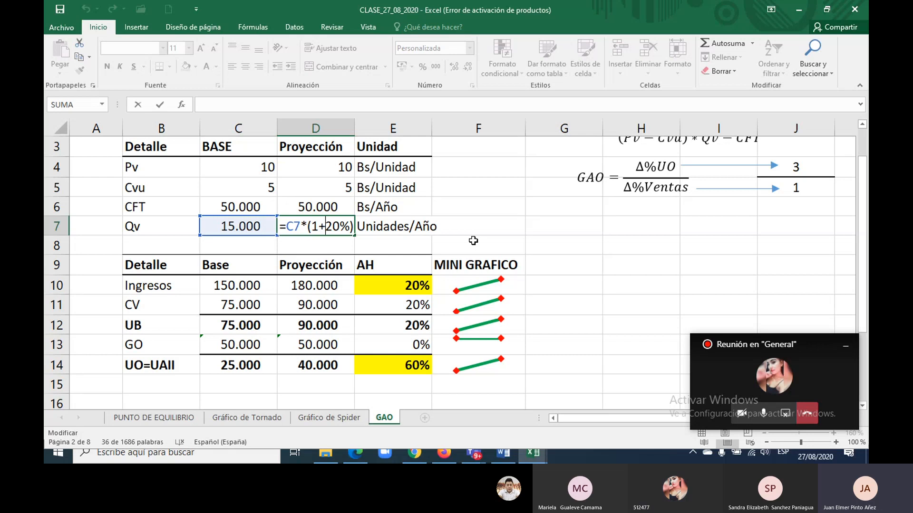
key("BackSpace")
type("-")
key("Return")
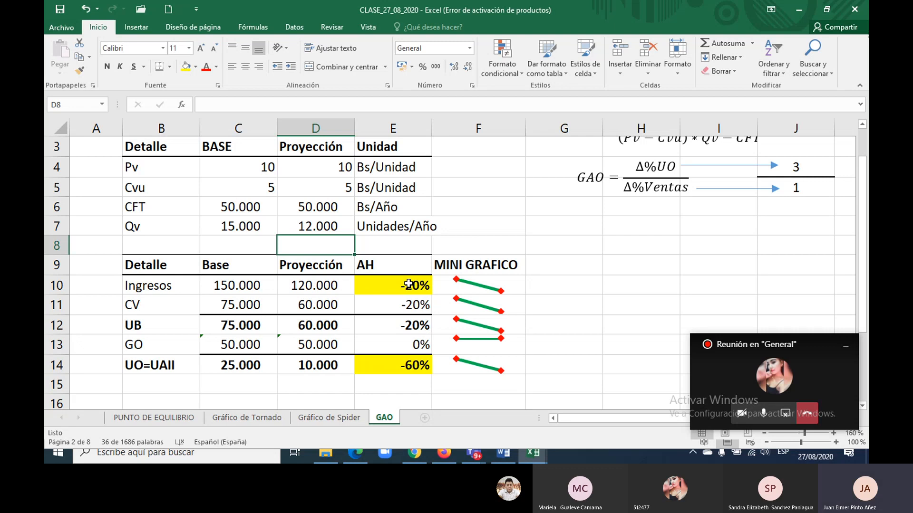
left_click_drag(409, 285, 409, 360)
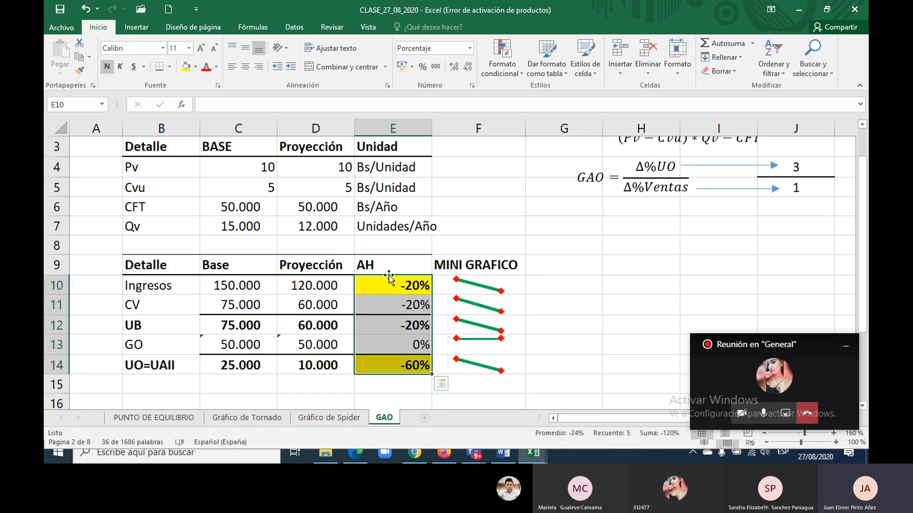
left_click(402, 287)
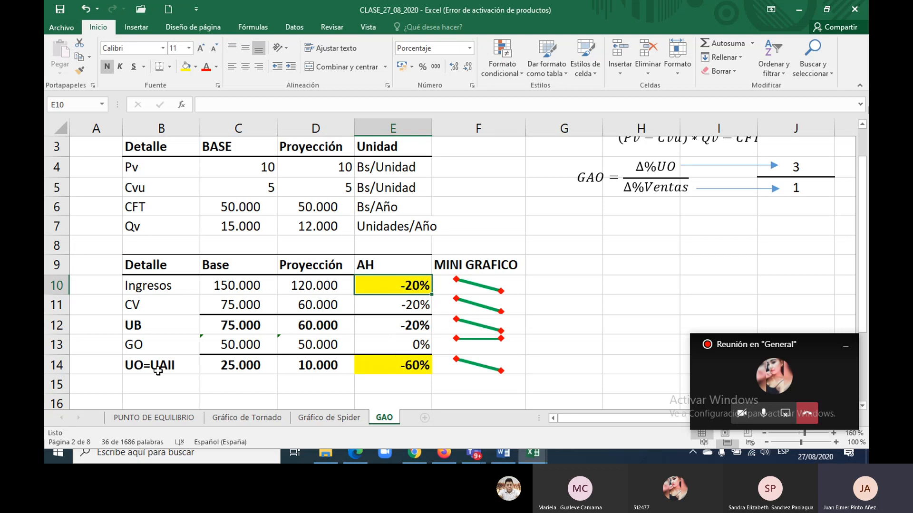
left_click_drag(159, 371, 395, 365)
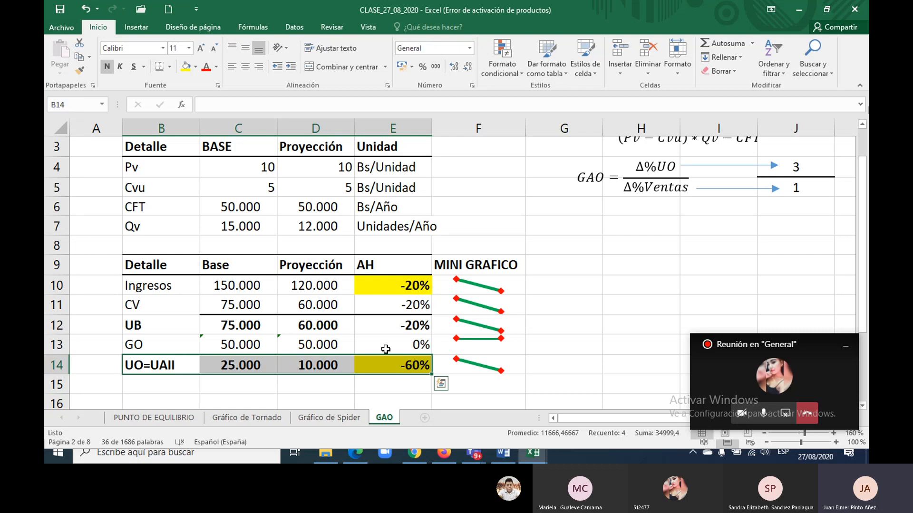
left_click_drag(241, 348, 287, 347)
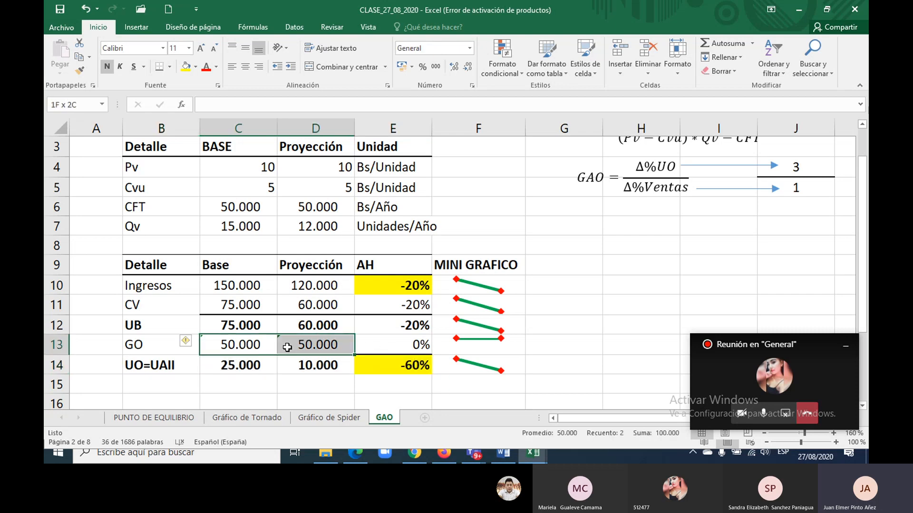
Step: Set the projected CFT in D6 to 25000 and compare the AH variations of Ingresos and UO=UAII
left_click(316, 345)
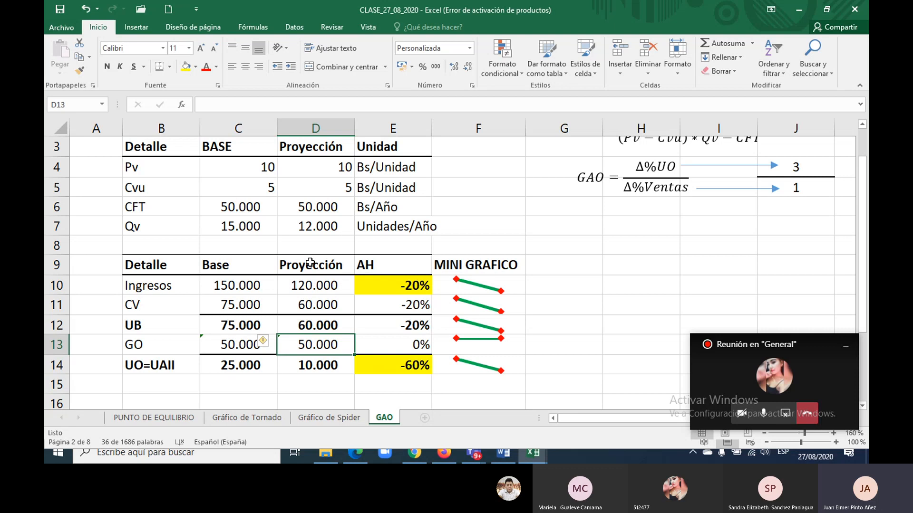
left_click(327, 210)
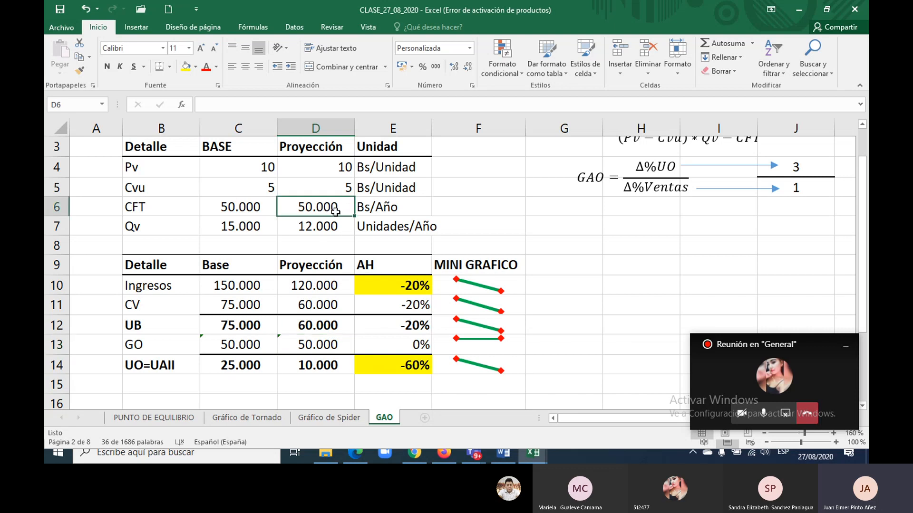
type("25000")
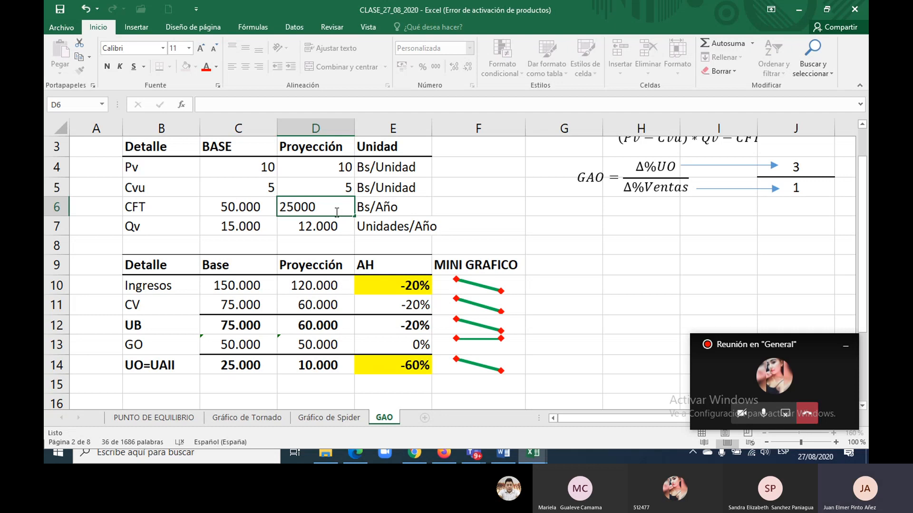
key("Return")
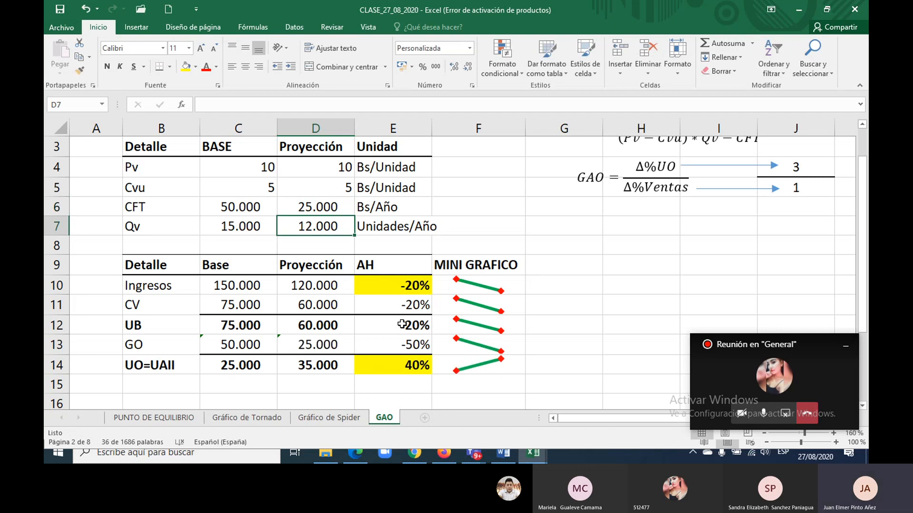
left_click(421, 367)
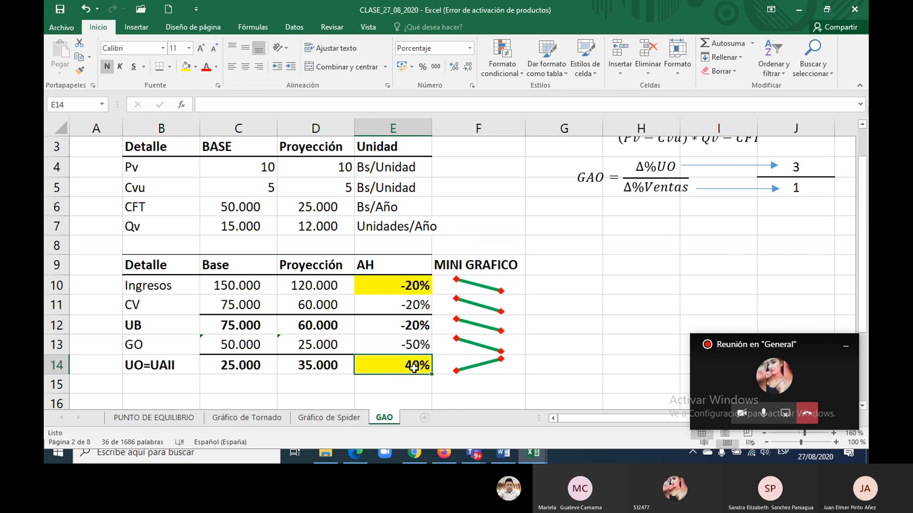
left_click(404, 285)
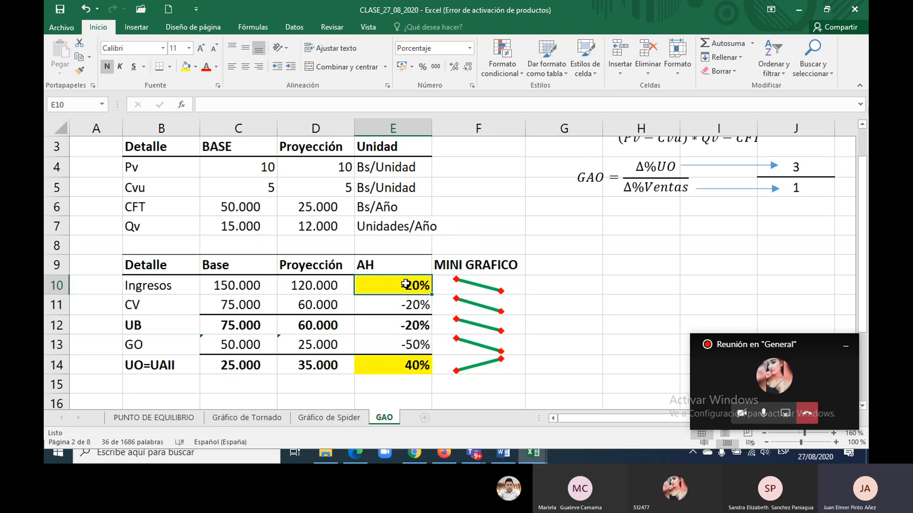
left_click_drag(233, 349, 339, 350)
left_click(410, 369)
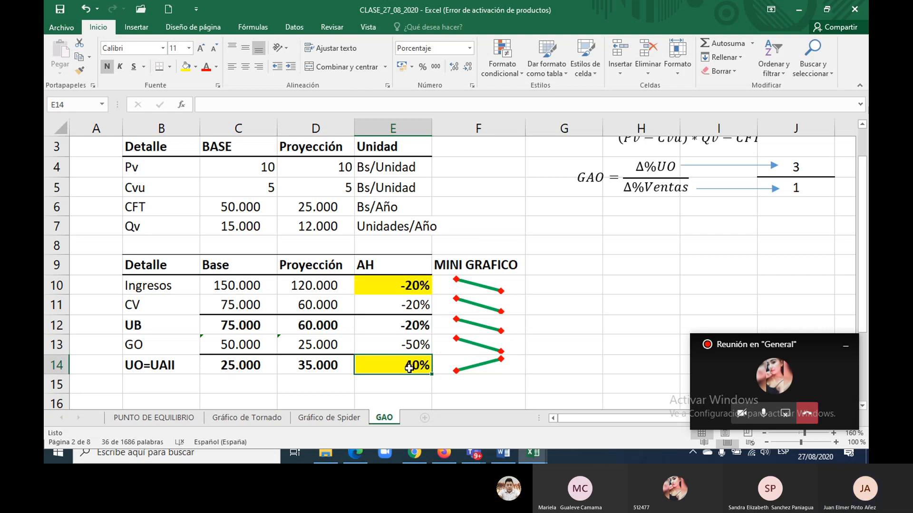
Step: Undo the projected CFT change in D6 and set the projected Qv formula in D7 to =C7*(1+20%)
left_click(318, 211)
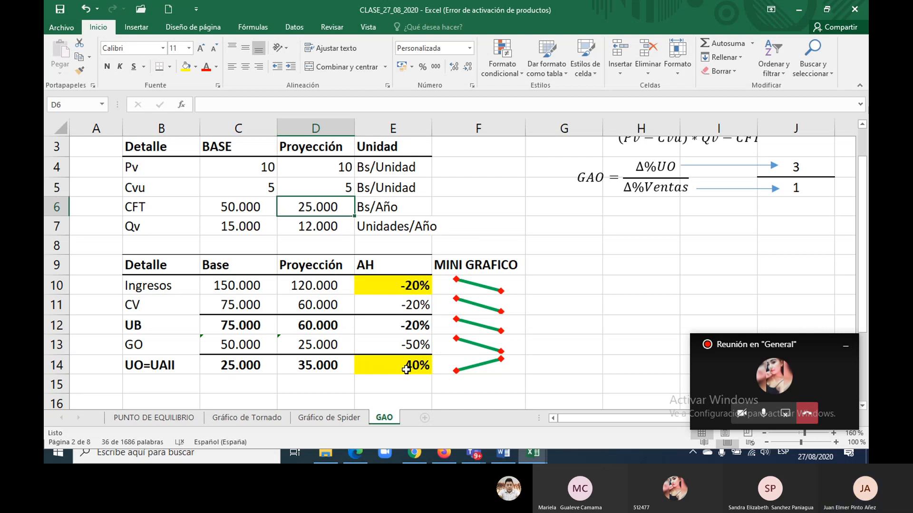
key("ctrl+z")
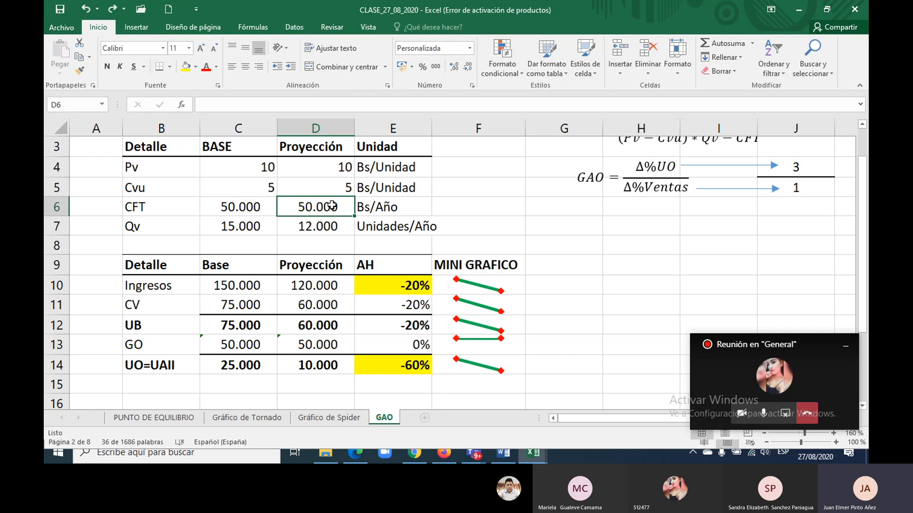
double_click(333, 224)
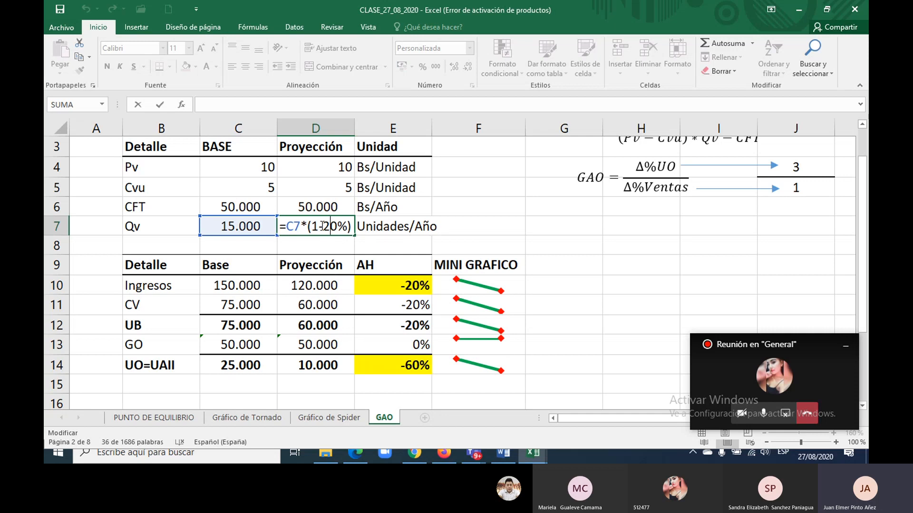
left_click(323, 226)
key("BackSpace")
type("+")
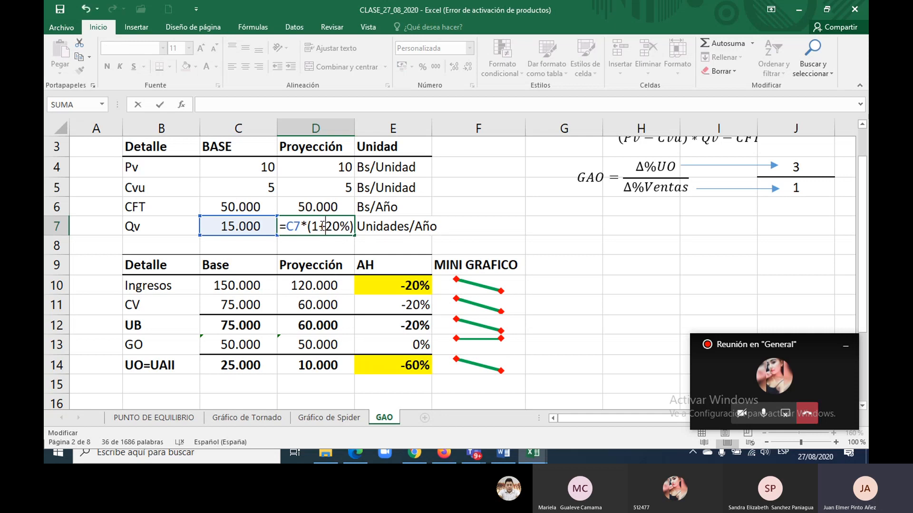
key("Return")
key("Down")
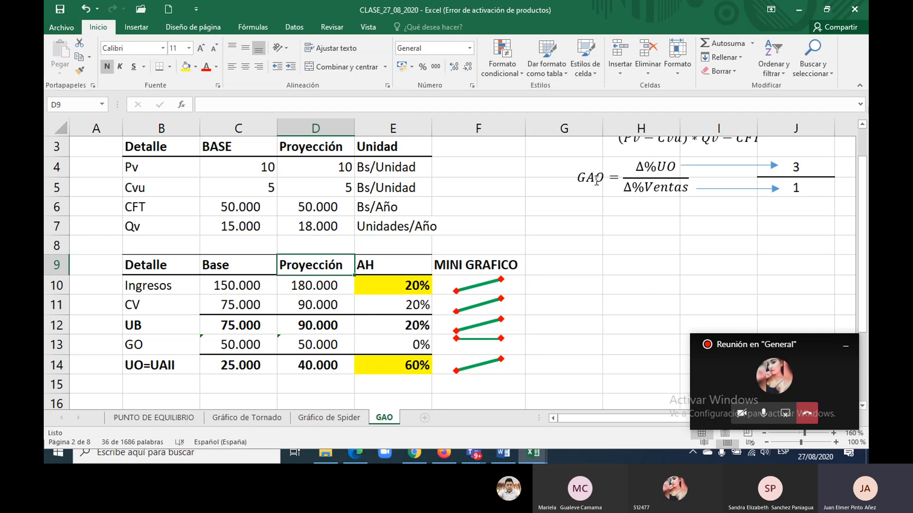
Step: Delete the empty row 16 above the "a) Determine el GAO" heading
scroll(411, 285, "down", 3)
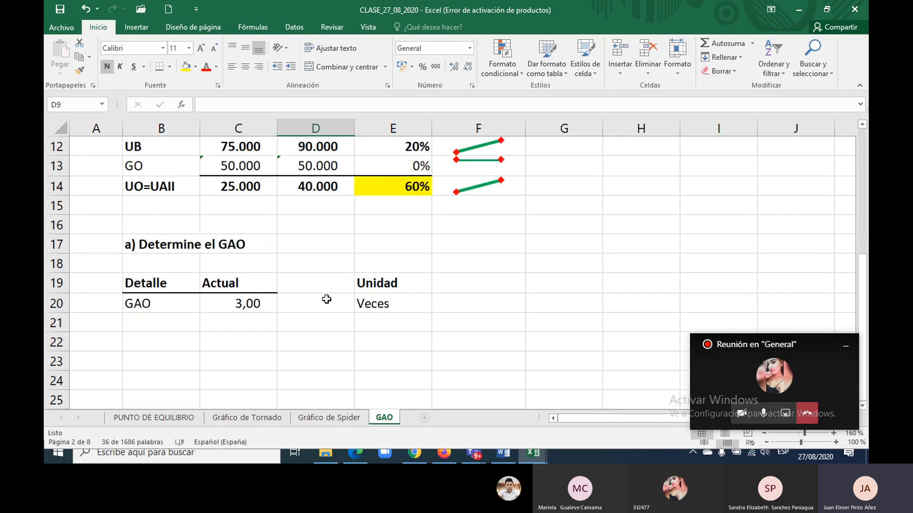
left_click(57, 224)
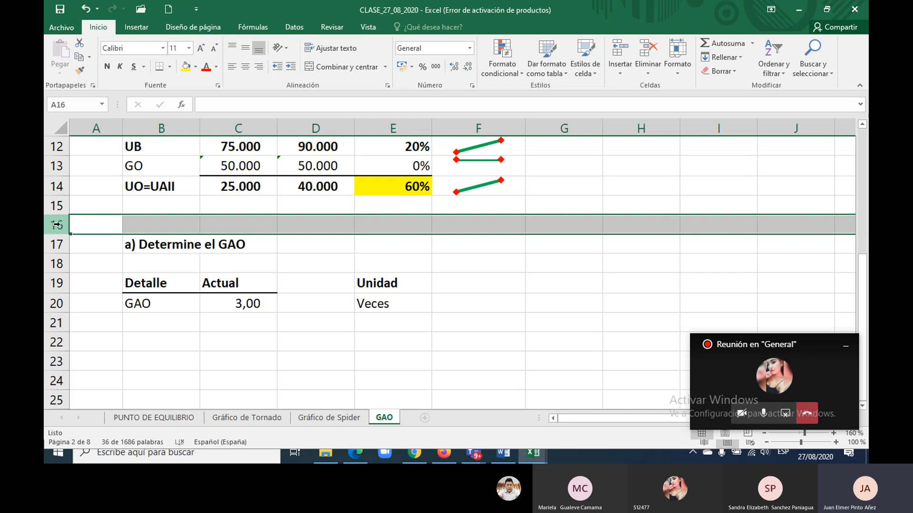
key("ctrl+minus")
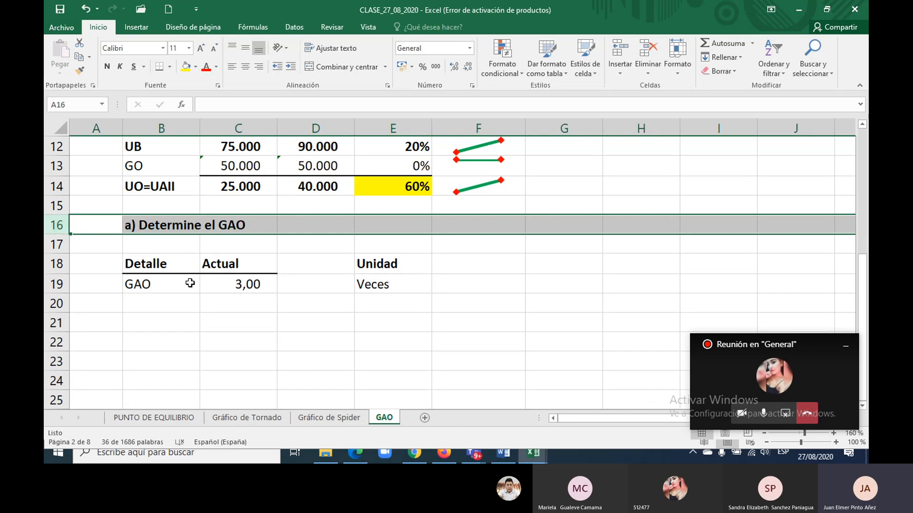
left_click(272, 331)
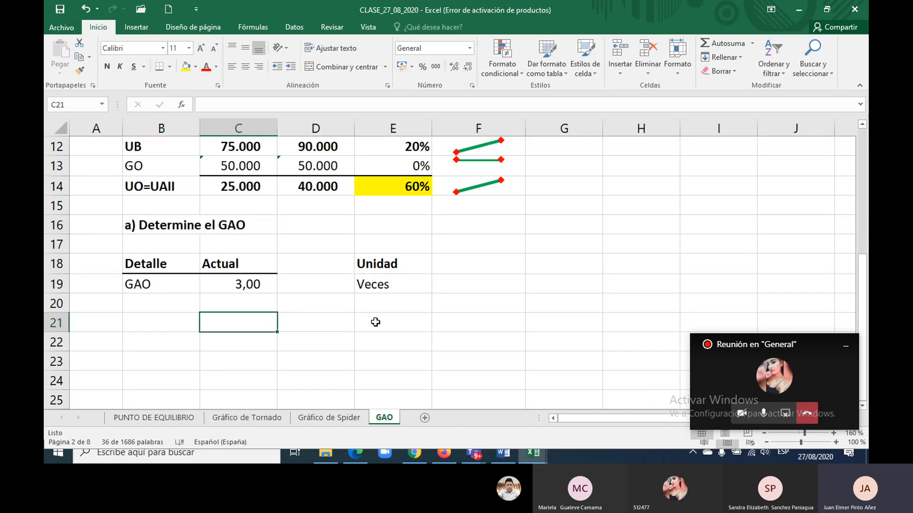
Step: Move the floating meeting window off the worksheet cells and review the GAO result in C19 against the income table
left_click_drag(809, 342, 817, 9)
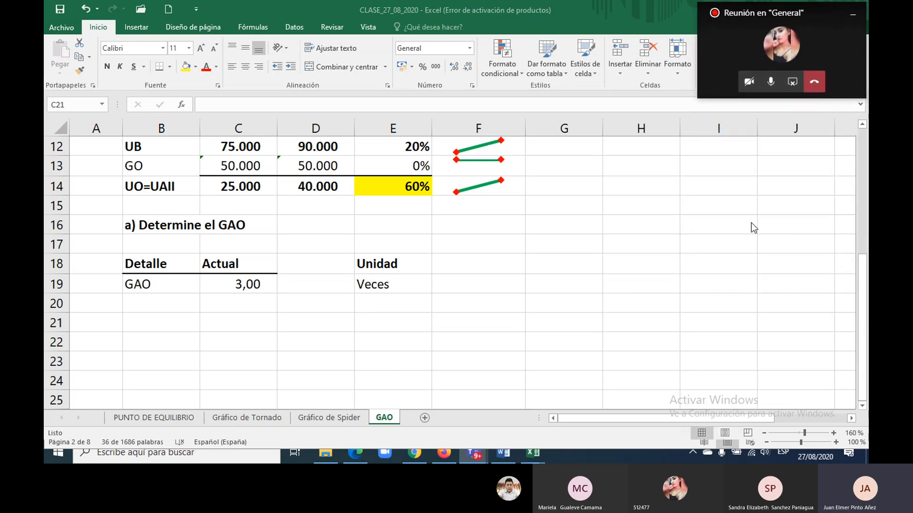
left_click(743, 242)
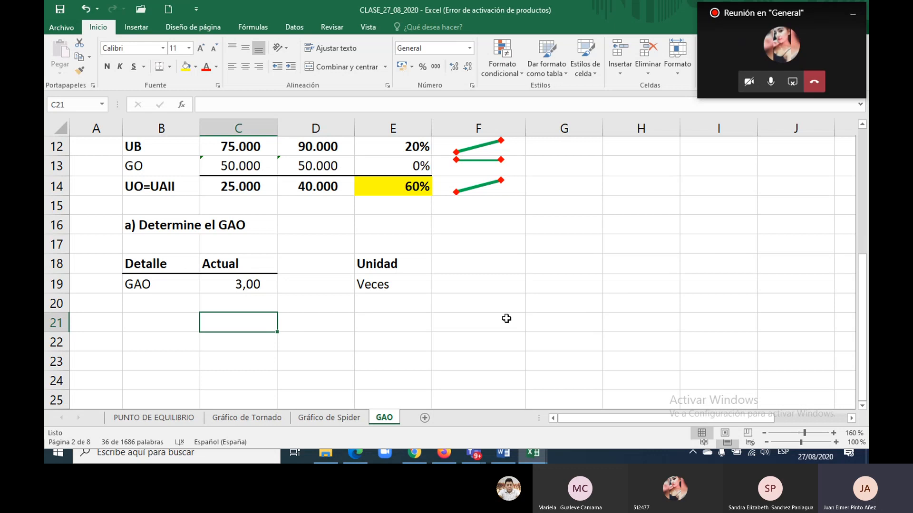
scroll(247, 285, "up", 2)
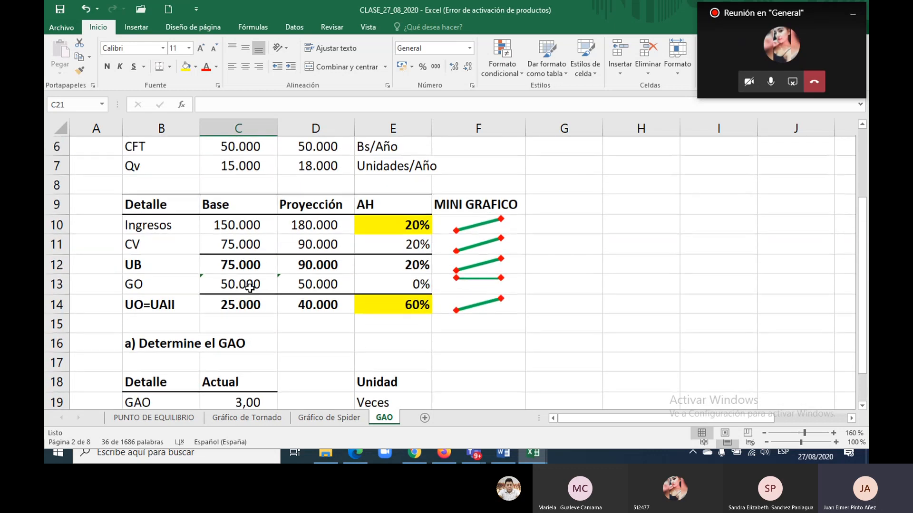
scroll(249, 287, "down", 2)
left_click(249, 286)
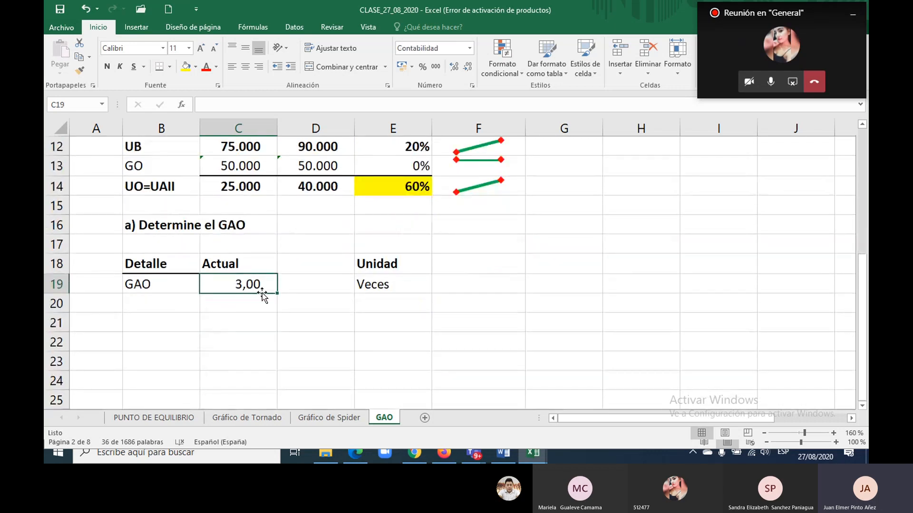
scroll(262, 294, "up", 3)
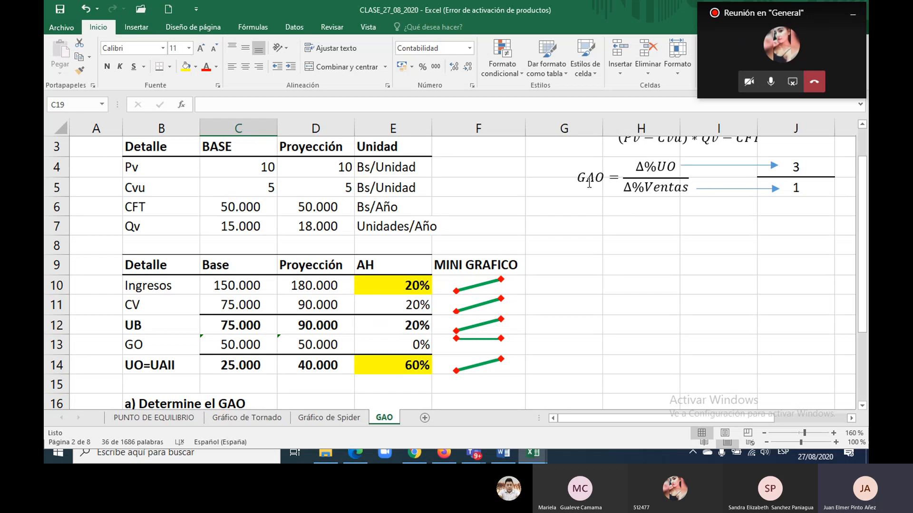
Step: Calculate the GAO in H11 with the formula =E14/E10 and apply the comma number style with two decimals
left_click(612, 305)
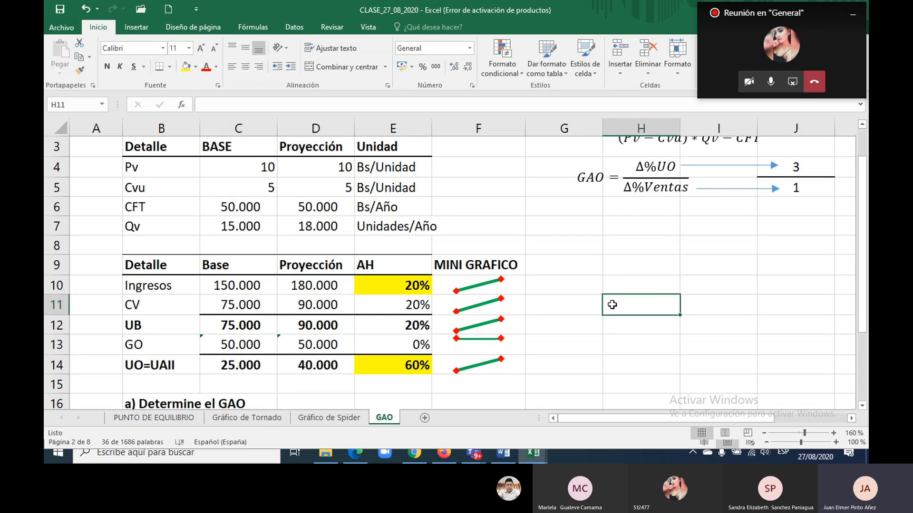
type("=")
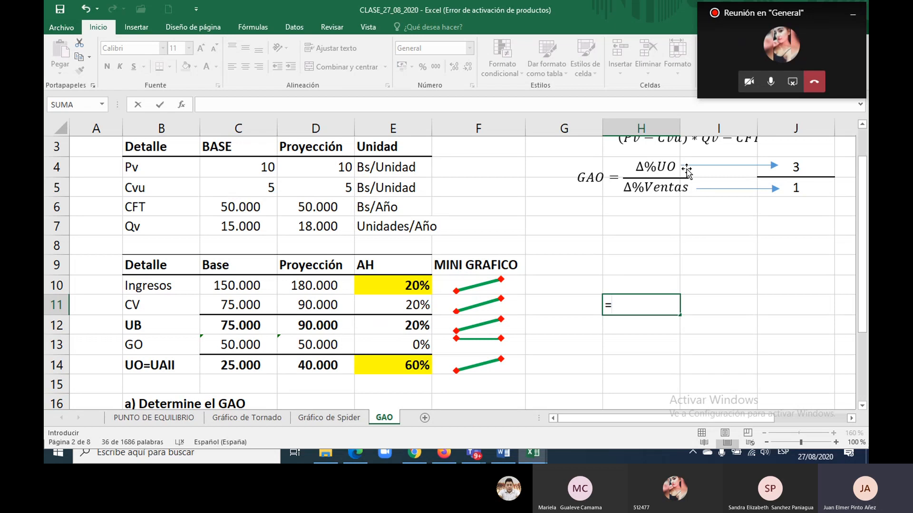
left_click(409, 365)
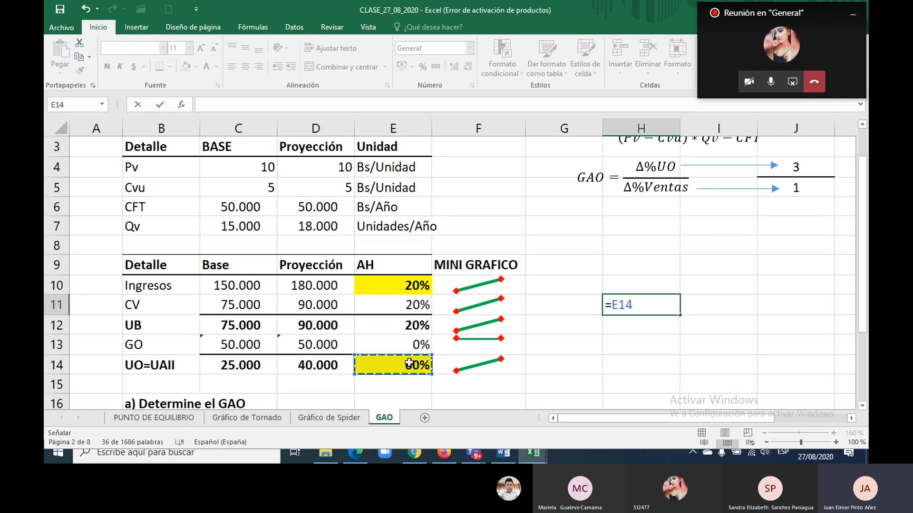
type("/")
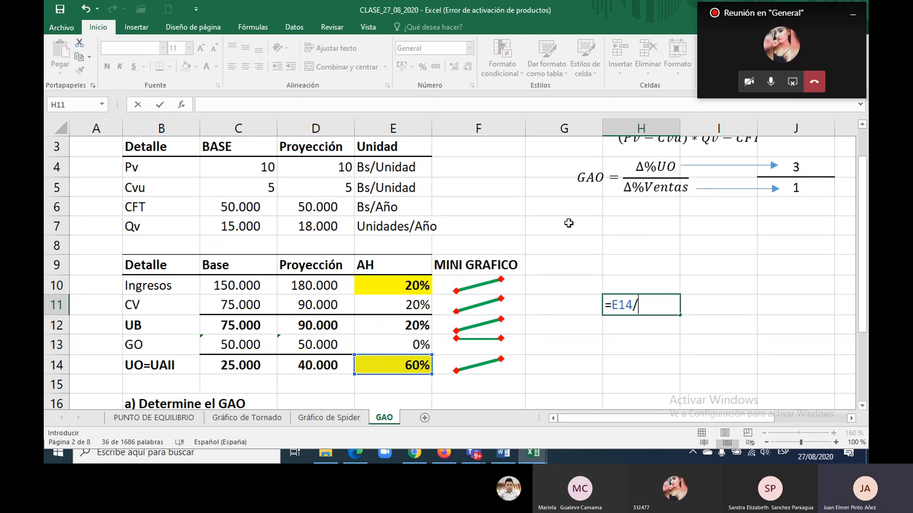
left_click(400, 283)
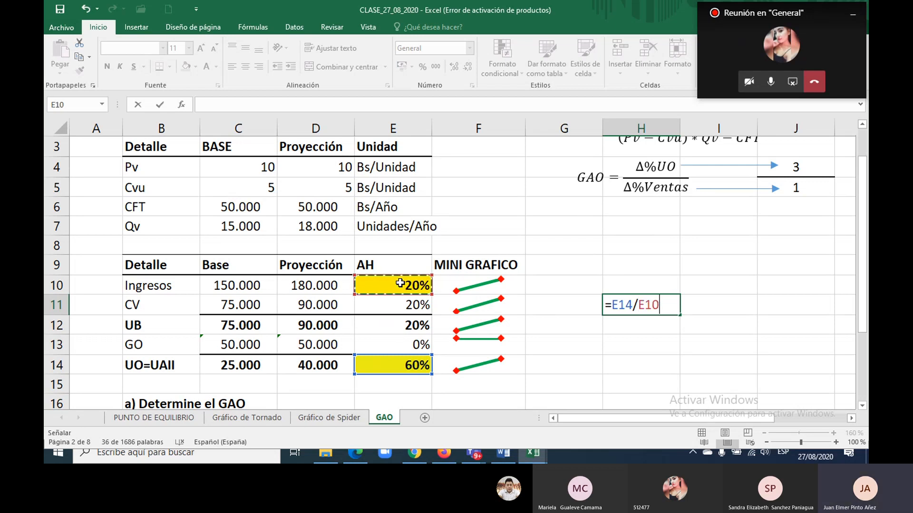
key("ctrl+Return")
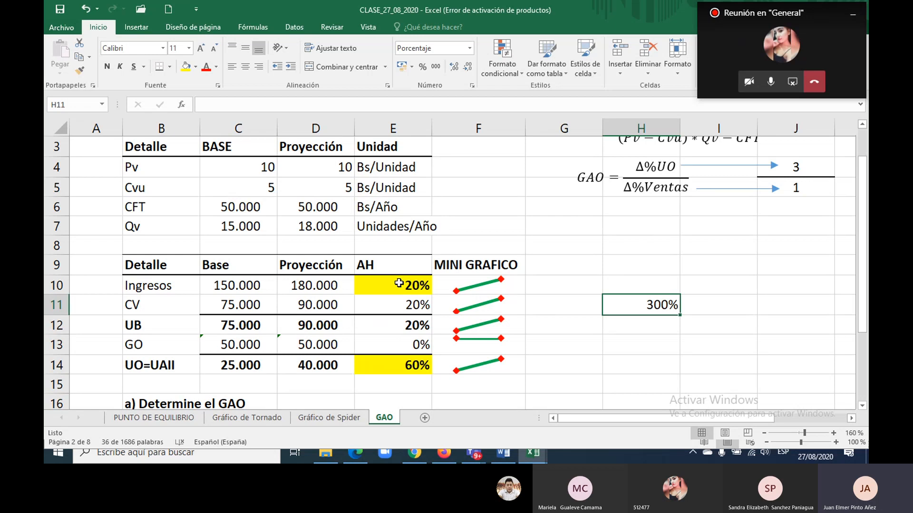
left_click(436, 66)
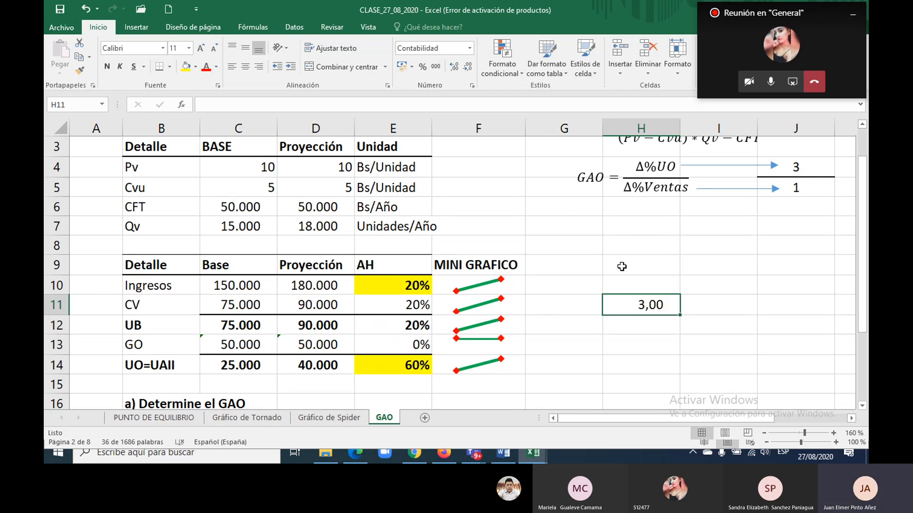
Step: Draw a straight arrow from the GAO result in H11 to the 3 over 1 ratio in column J and recheck the H11 formula
left_click(142, 28)
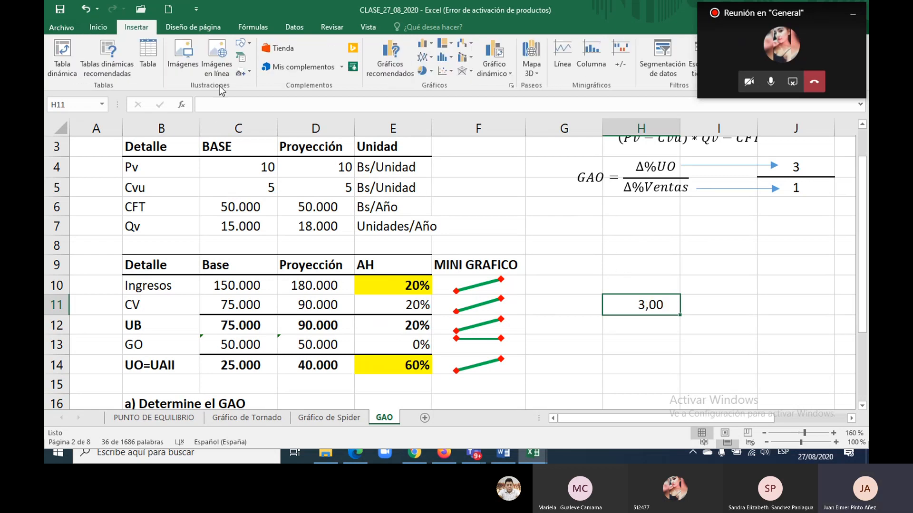
left_click(250, 44)
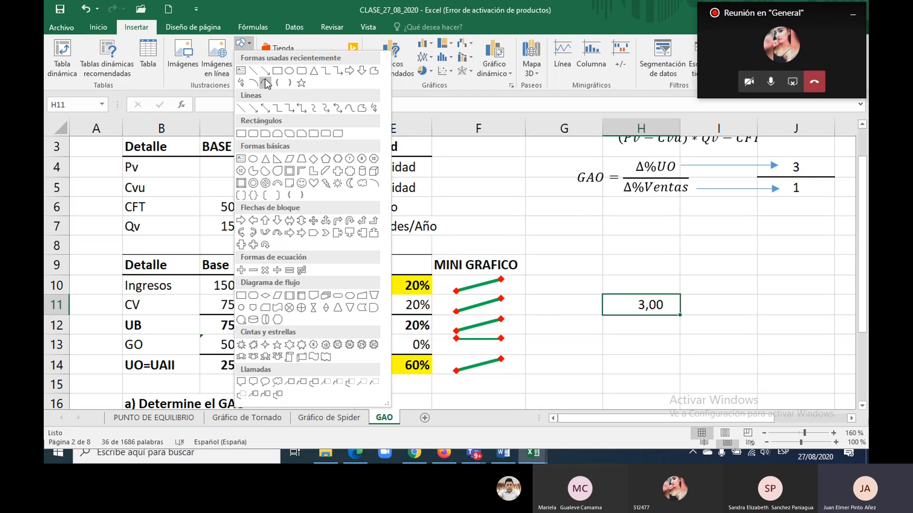
left_click(265, 75)
mouse_move(669, 295)
left_mouse_down()
mouse_move(729, 210)
mouse_move(764, 198)
left_mouse_up()
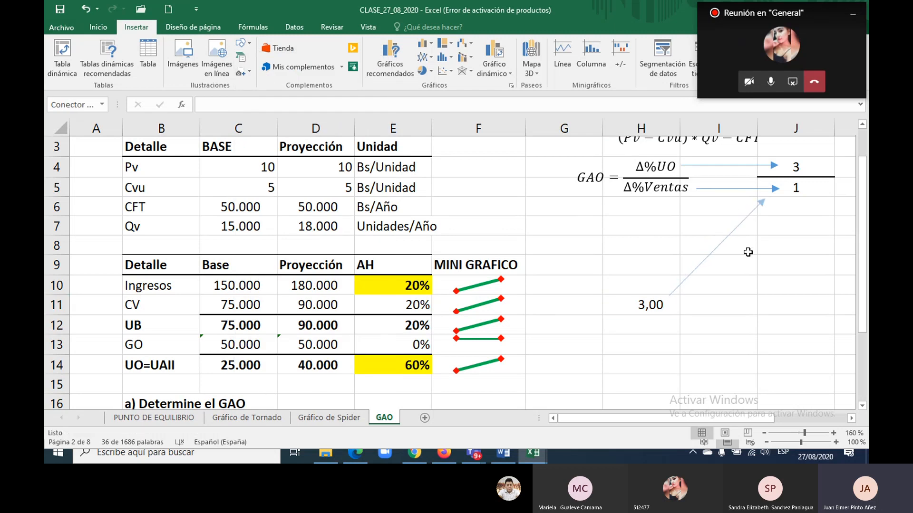
left_click(714, 310)
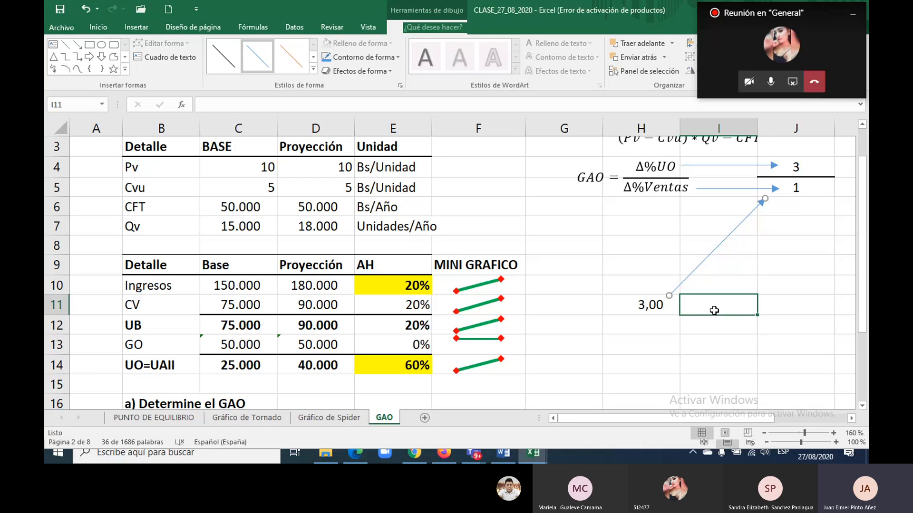
double_click(661, 306)
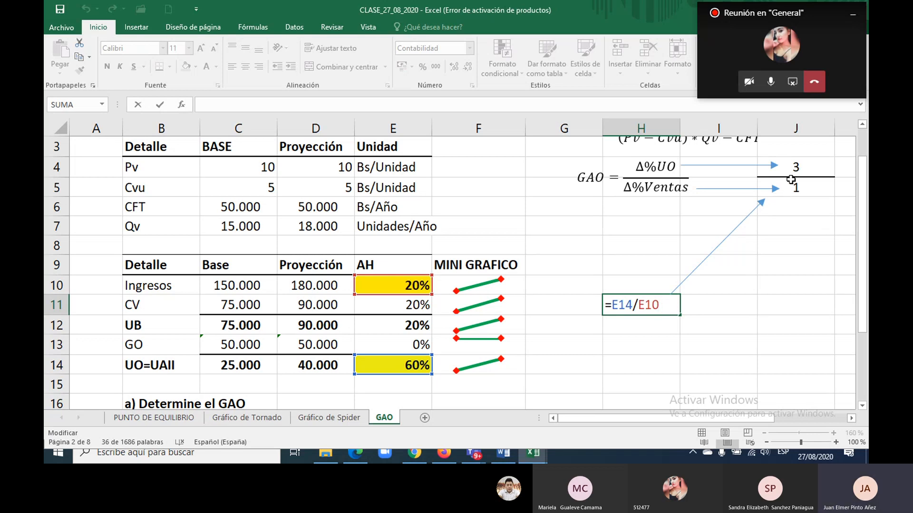
key("ctrl+Return")
Step: Enter "Si" in B21 and draw an upward block arrow beside it in C21
scroll(371, 345, "down", 2)
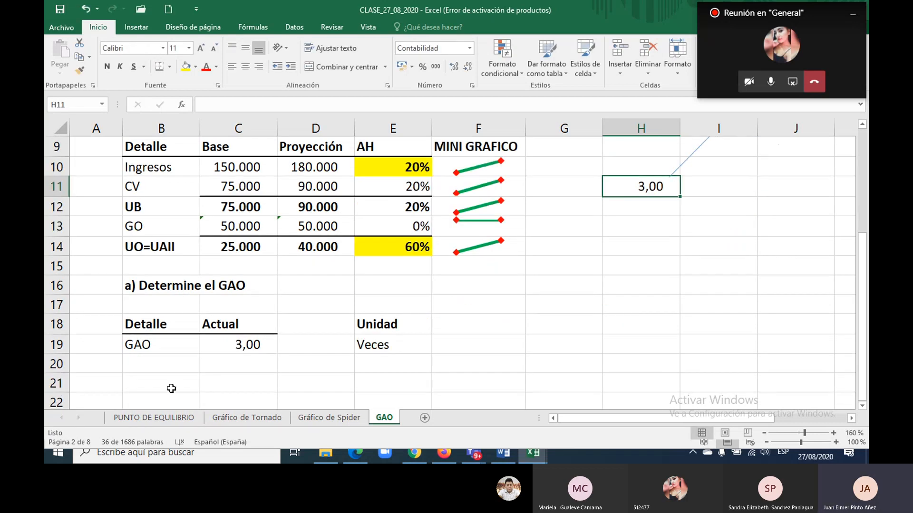
left_click(165, 389)
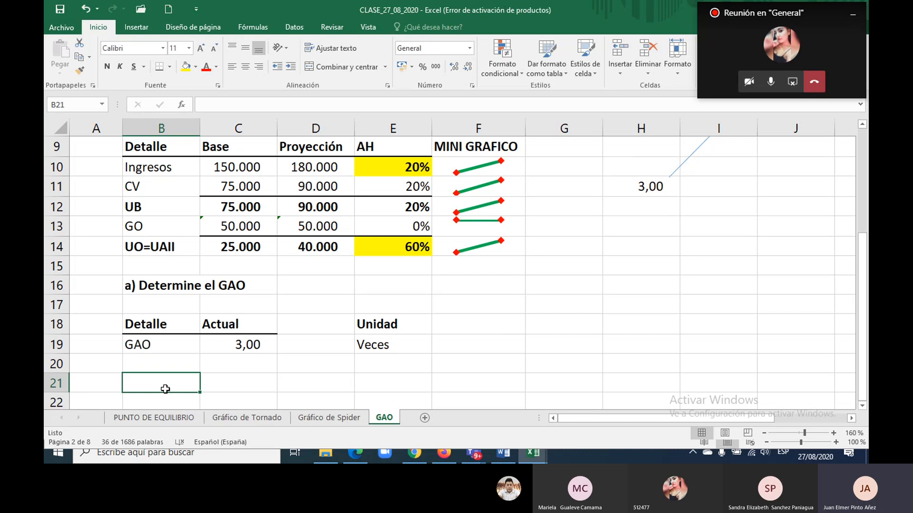
type("Si")
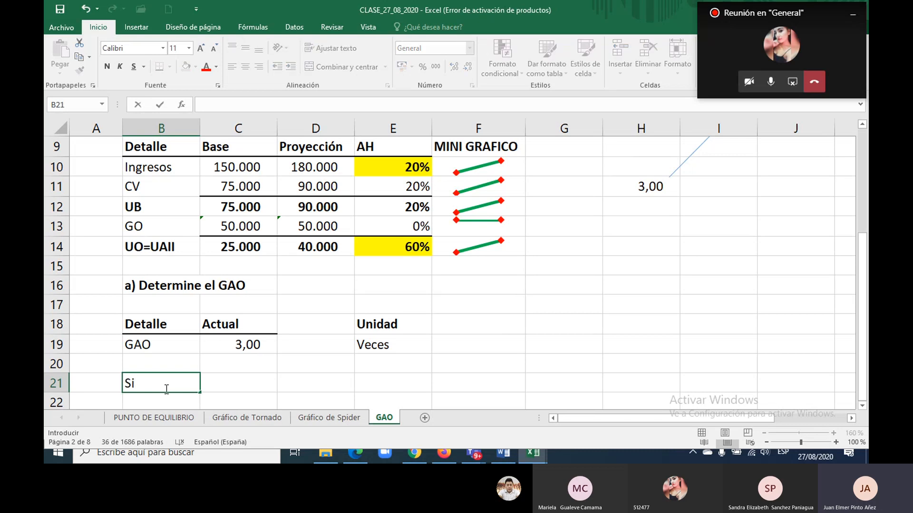
left_click(224, 375)
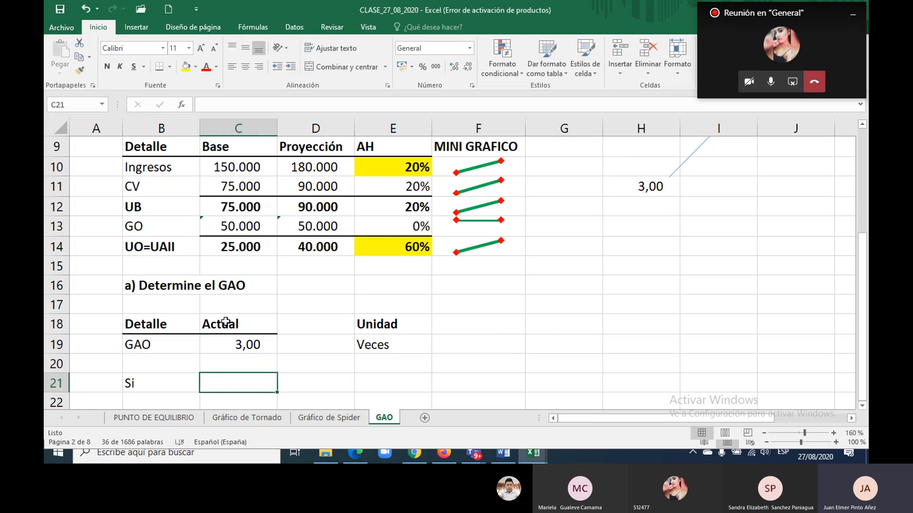
left_click(138, 29)
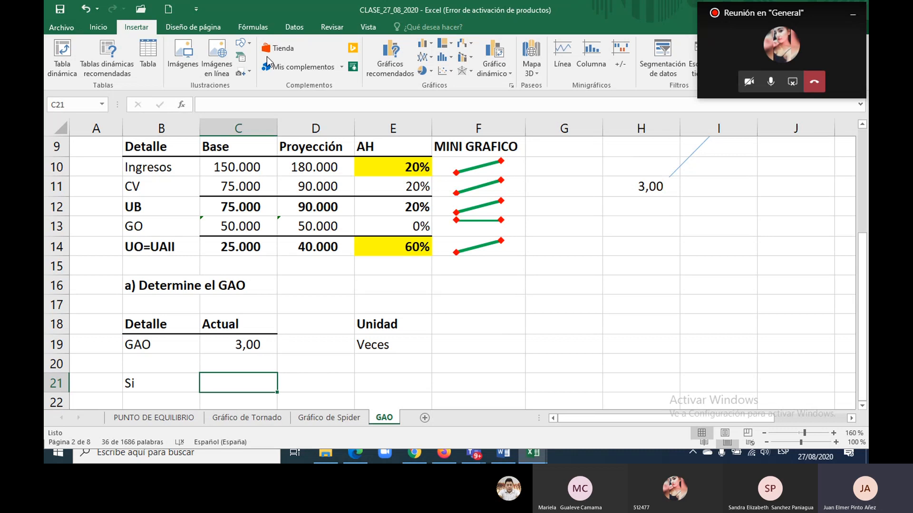
left_click(246, 43)
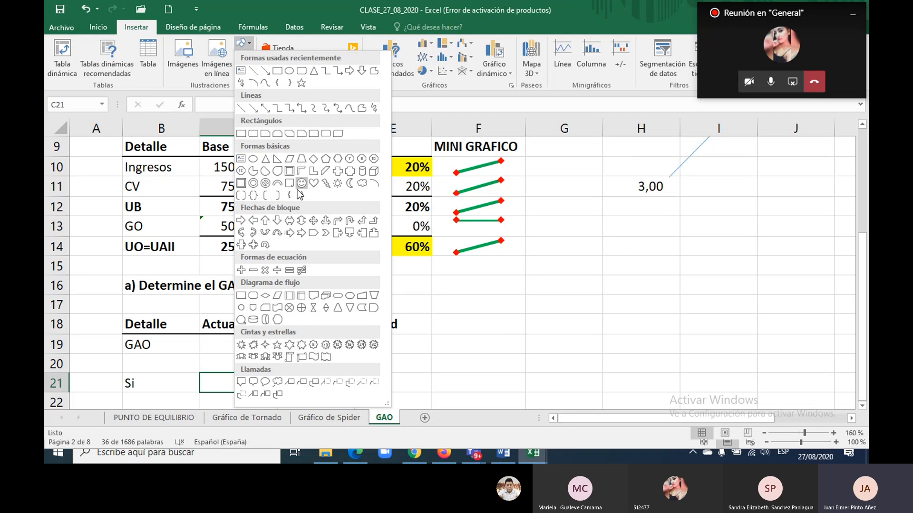
left_click(264, 220)
left_click_drag(211, 392, 247, 363)
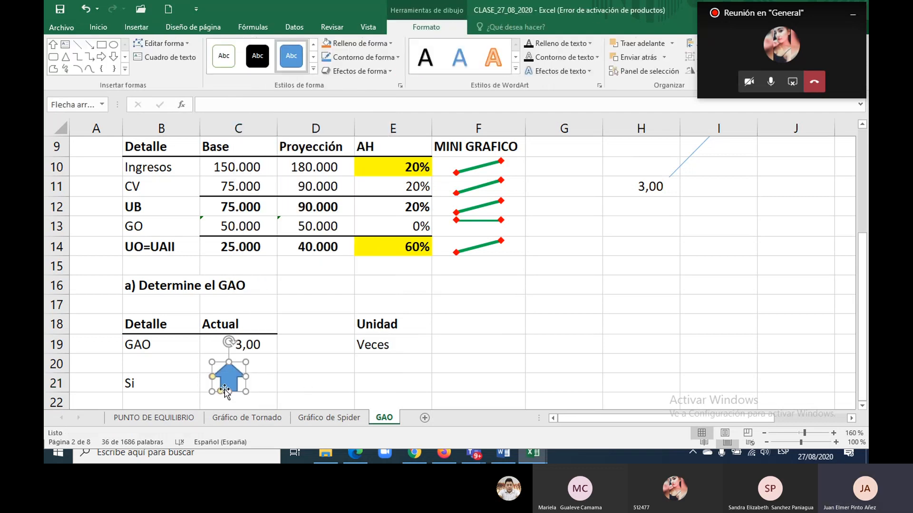
Step: Enter "GAO" in D21 and draw a horizontal straight arrow from it into E21
left_click(285, 383)
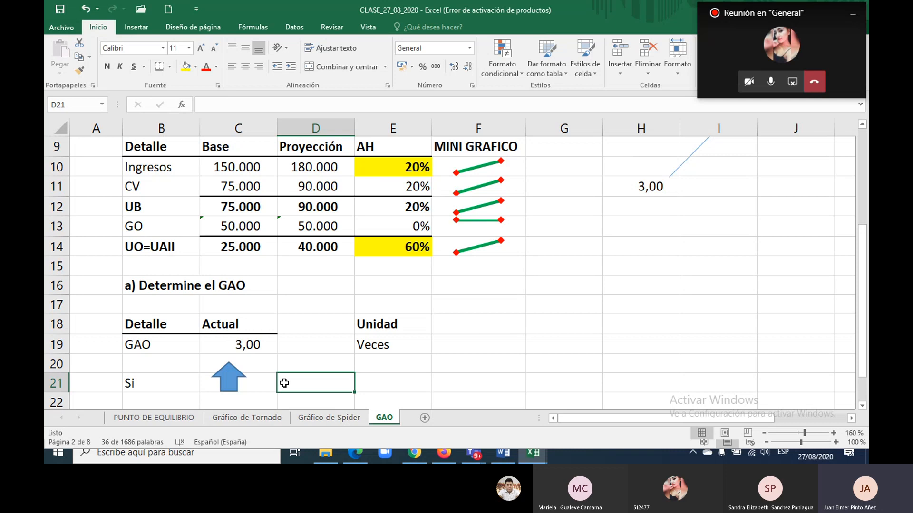
type("GAO")
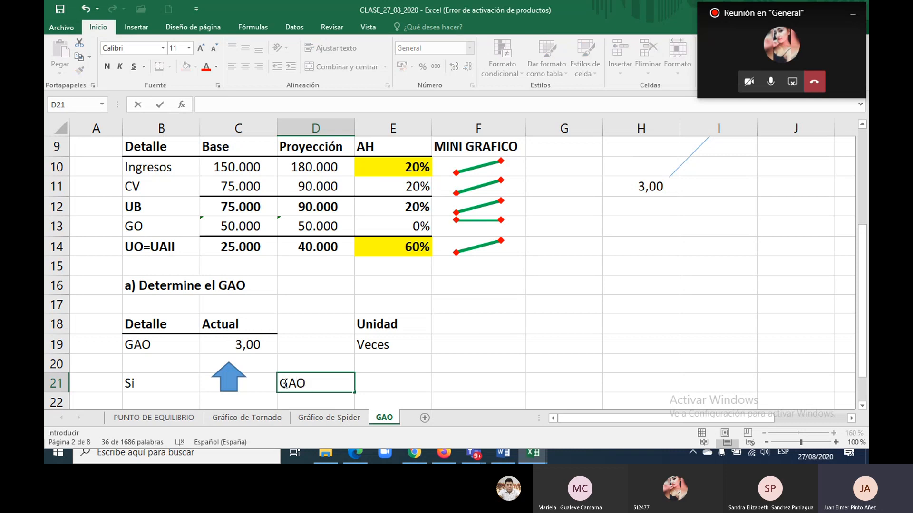
key("Tab")
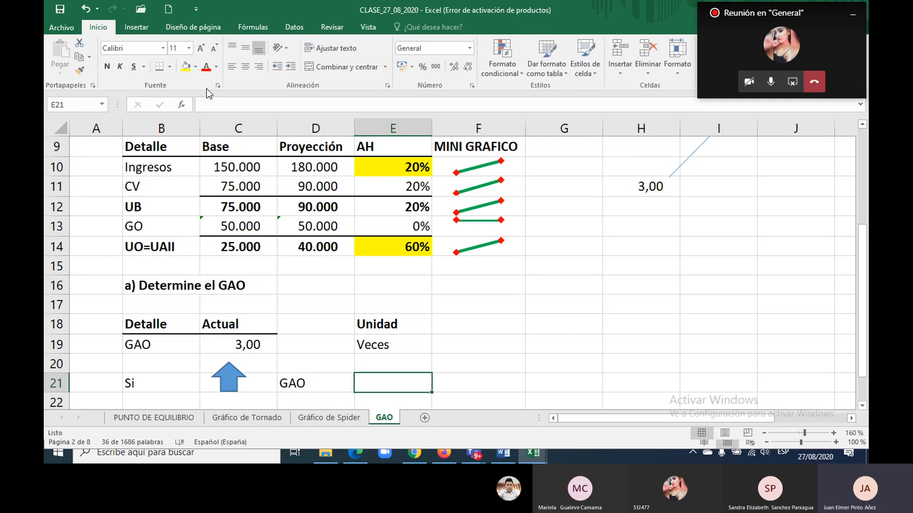
left_click(142, 27)
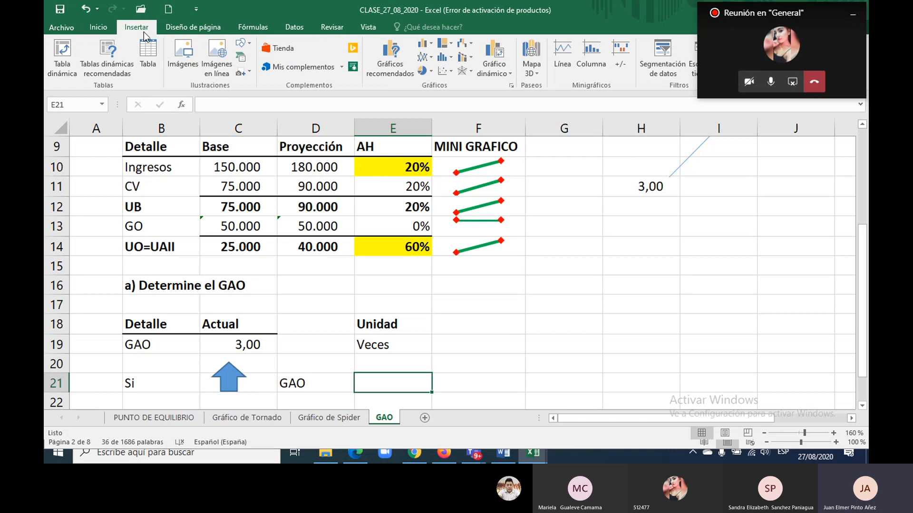
left_click(242, 43)
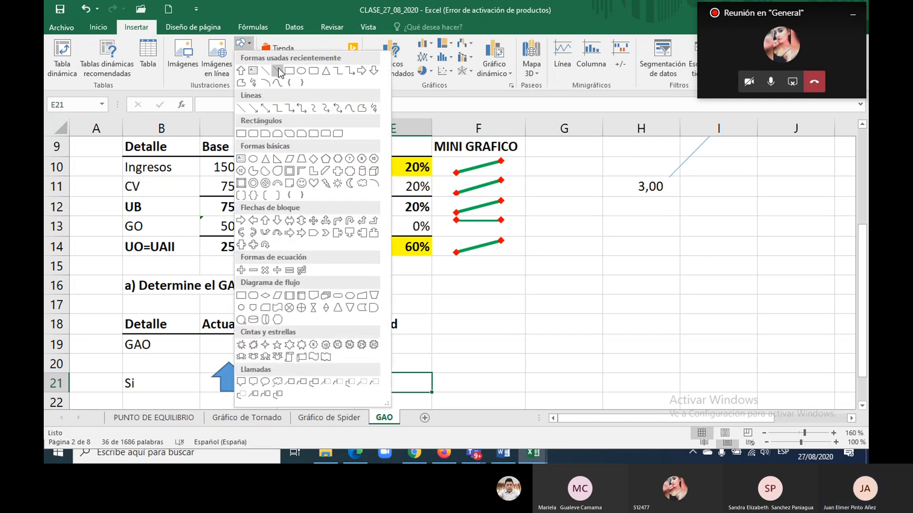
left_click(277, 71)
left_click_drag(322, 382, 392, 382)
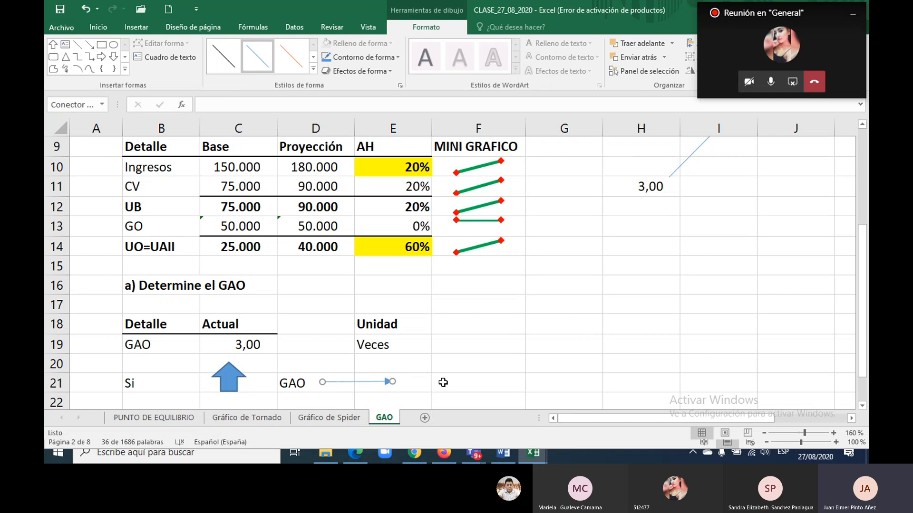
Step: Enter "Rentabilidad" in F21 and place a copy of the C21 upward block arrow before it in E21
left_click(445, 382)
type("R")
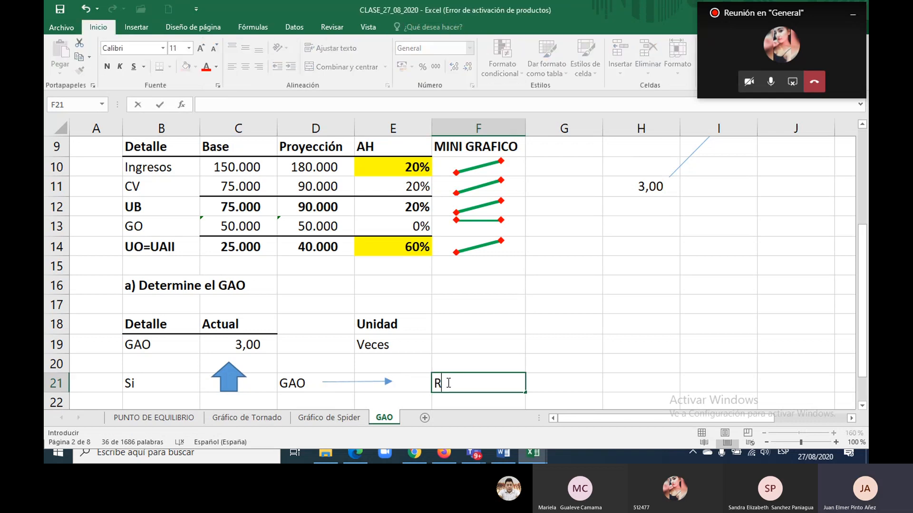
type("entabilidad")
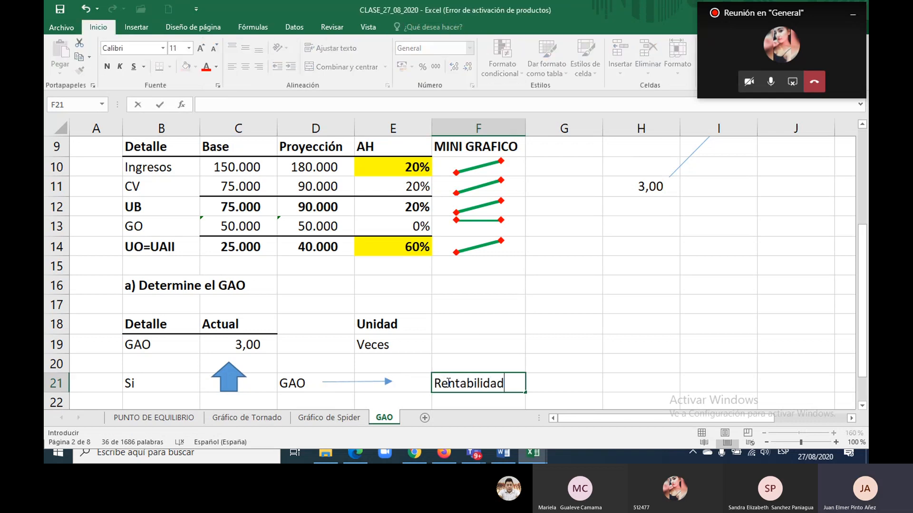
left_click(464, 348)
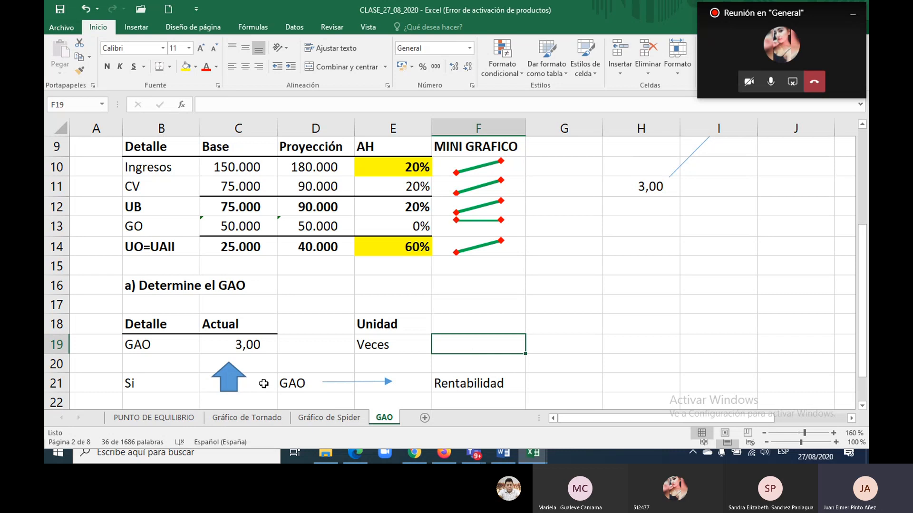
left_click(236, 387)
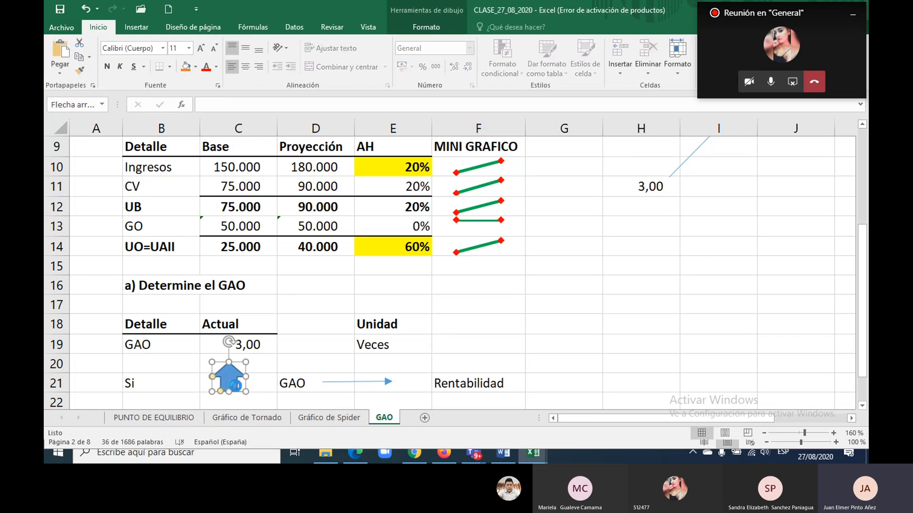
left_click_drag(236, 386, 410, 379)
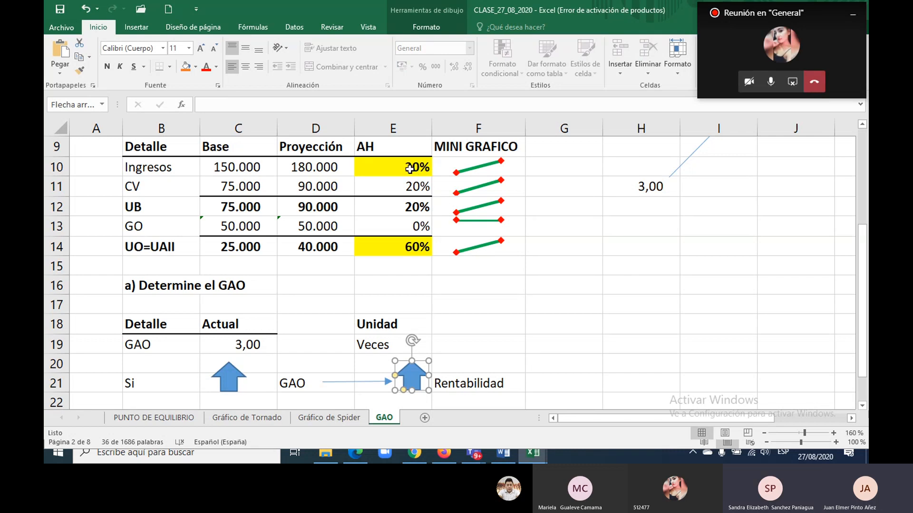
left_click_drag(410, 169, 410, 247)
left_click(469, 283)
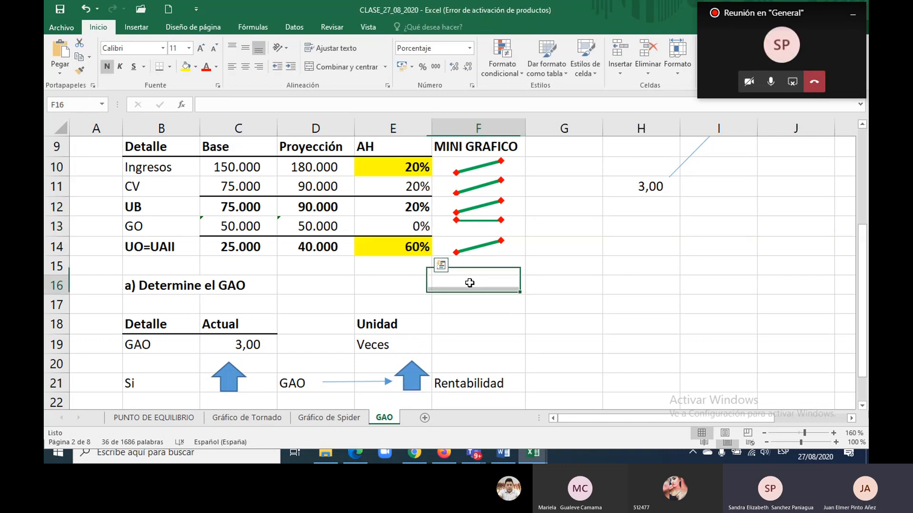
Step: Duplicate the horizontal straight arrow that follows "GAO" and place the copy after "Rentabilidad" in G21
left_click(377, 382)
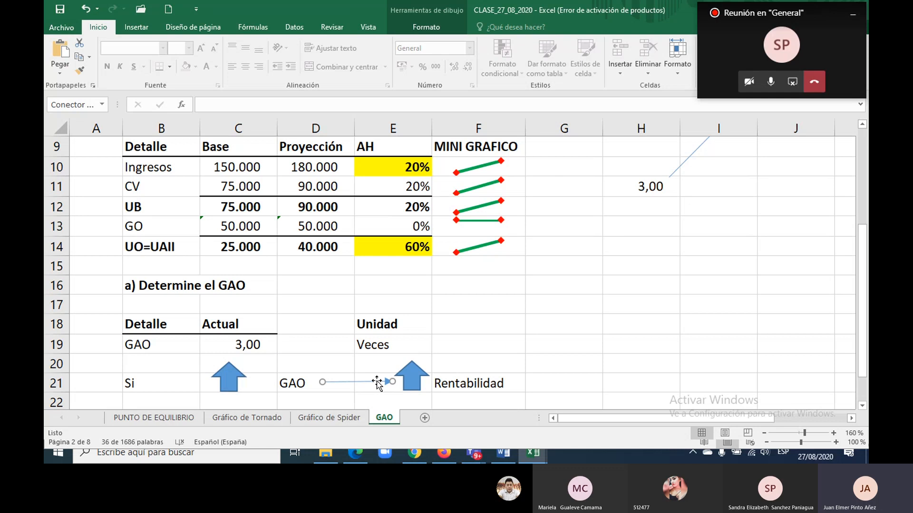
key("ctrl+d")
left_click_drag(400, 402, 577, 383)
Step: Enter "Riesgo operativo" in I21 and place a copy of the upward block arrow before it in H21
left_click(695, 380)
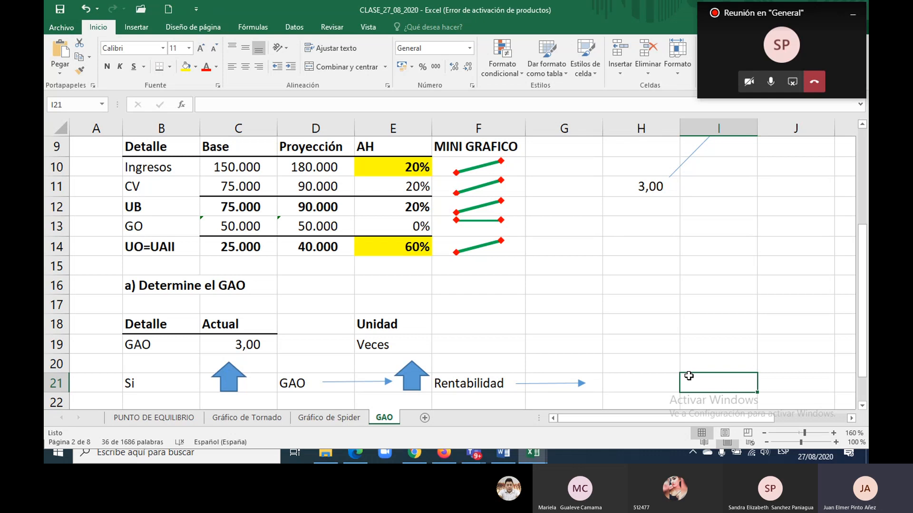
type("R")
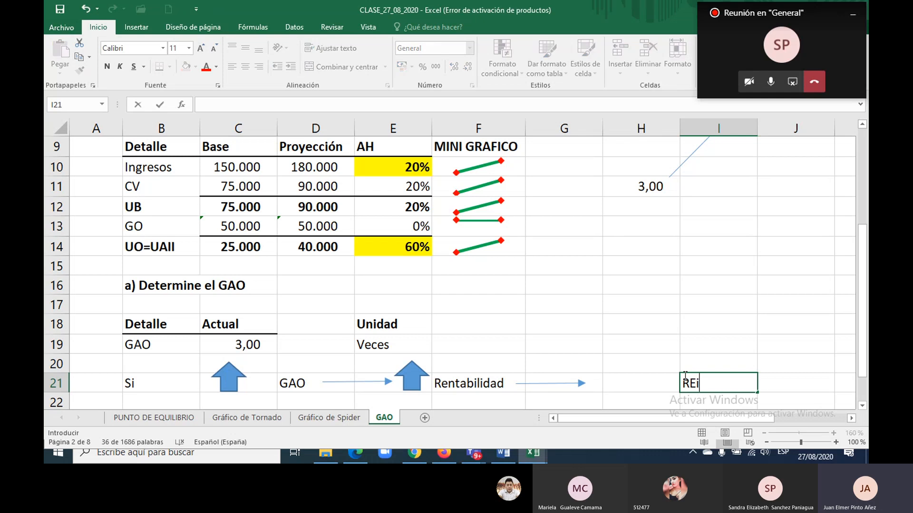
type("iesgo operativo")
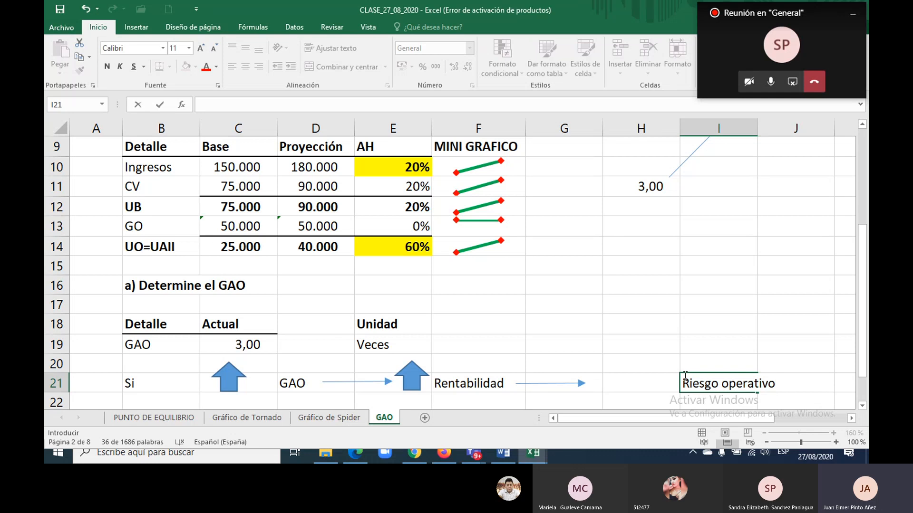
left_click(416, 384)
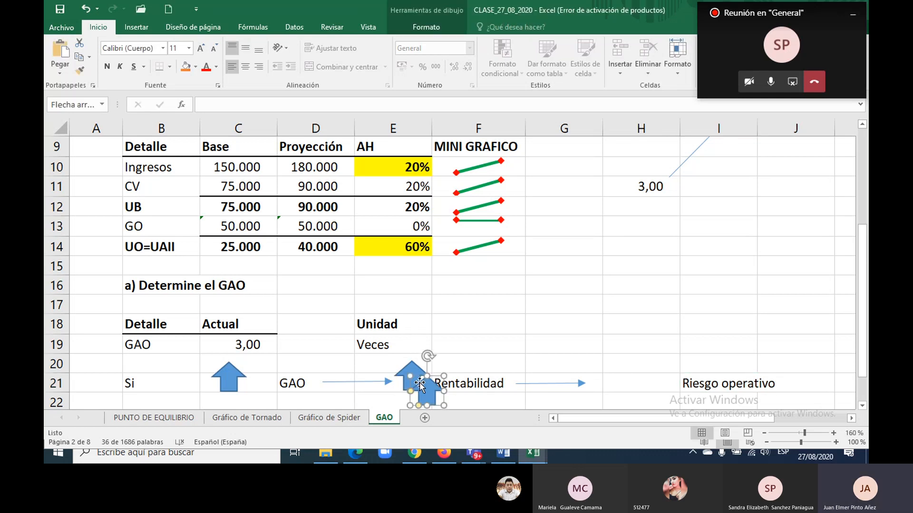
left_click_drag(416, 383, 655, 375)
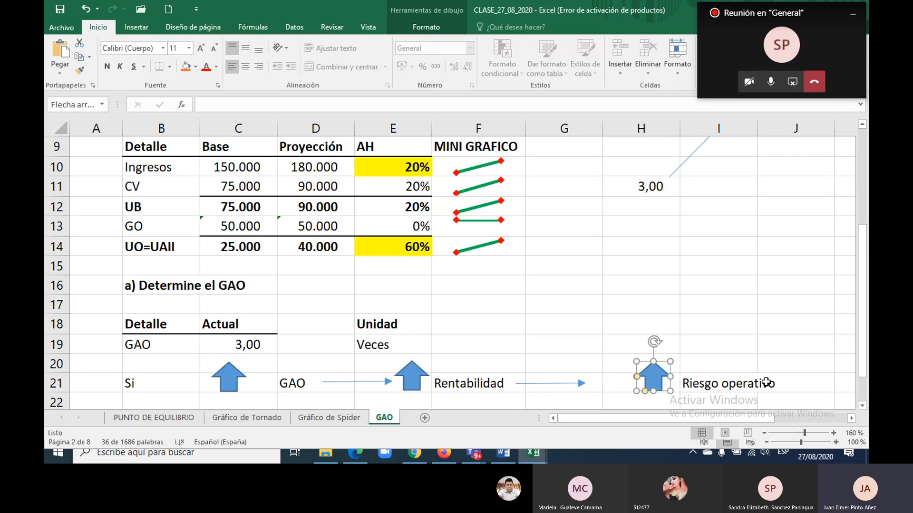
left_click(722, 375)
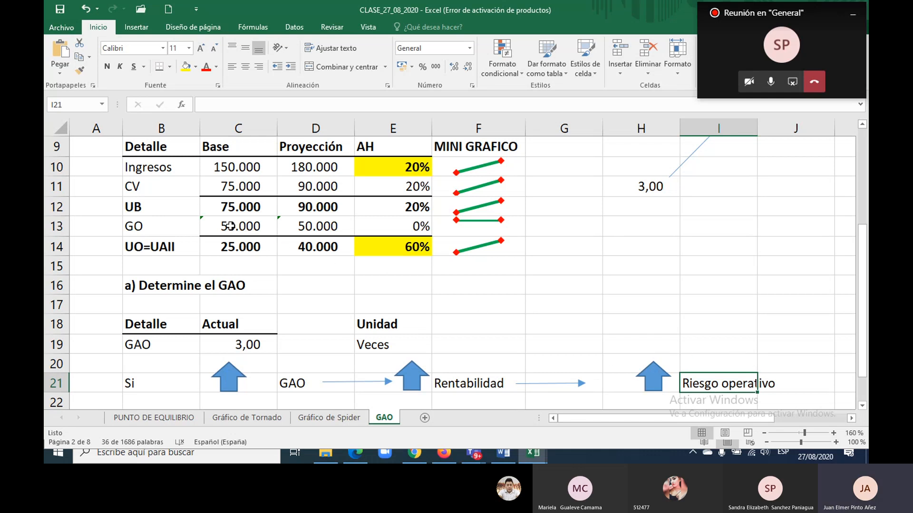
Step: Compare the base and projected amounts of the GO and CV rows in the income table
left_click_drag(235, 228, 305, 226)
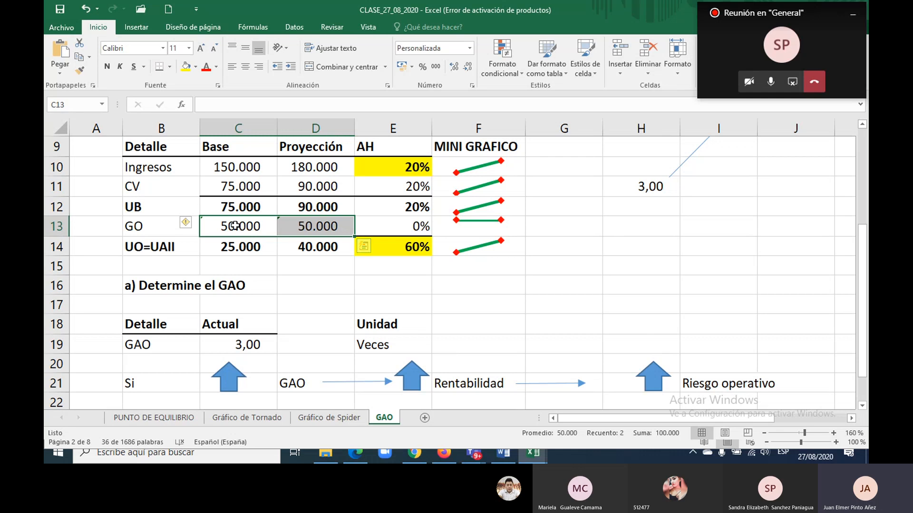
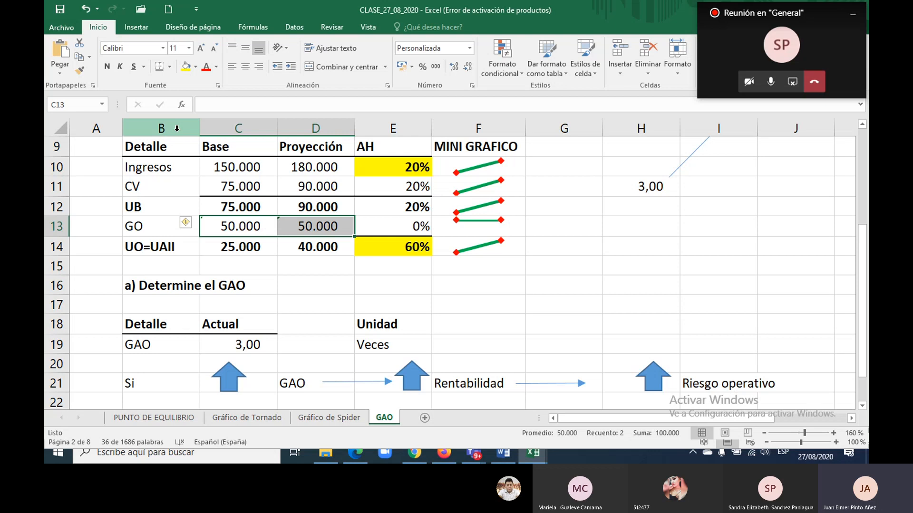
left_click_drag(141, 226, 308, 224)
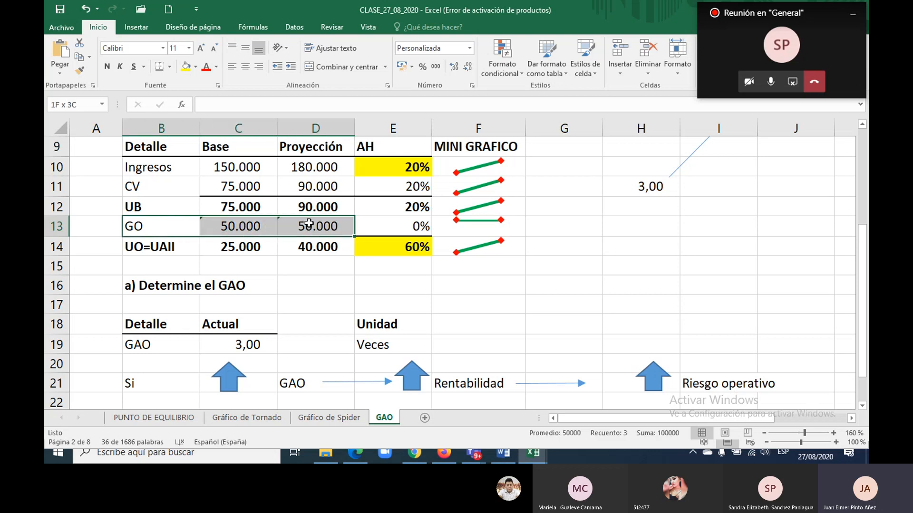
left_click_drag(309, 223, 309, 223)
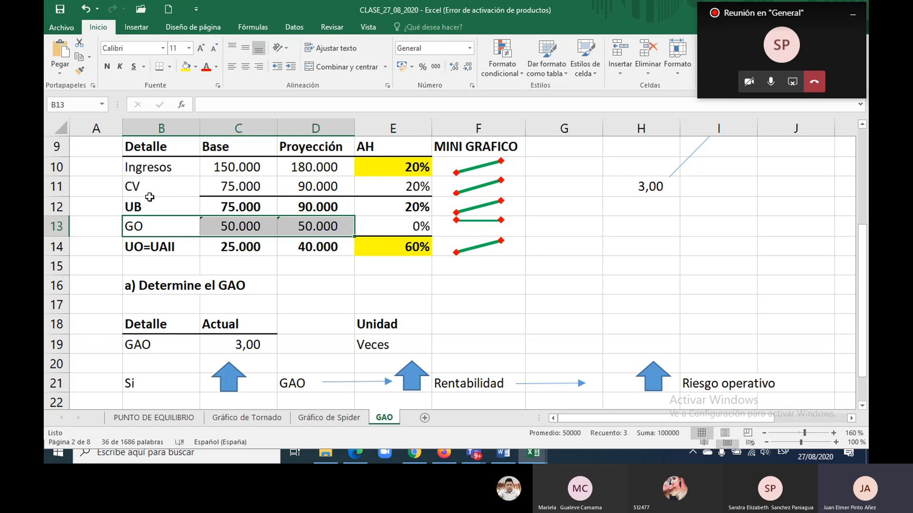
left_click_drag(139, 189, 317, 187)
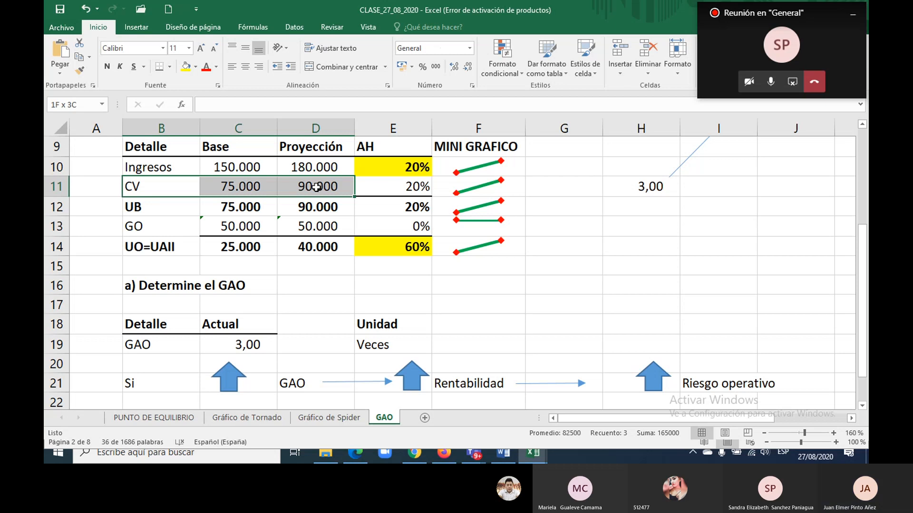
left_click_drag(316, 187, 317, 187)
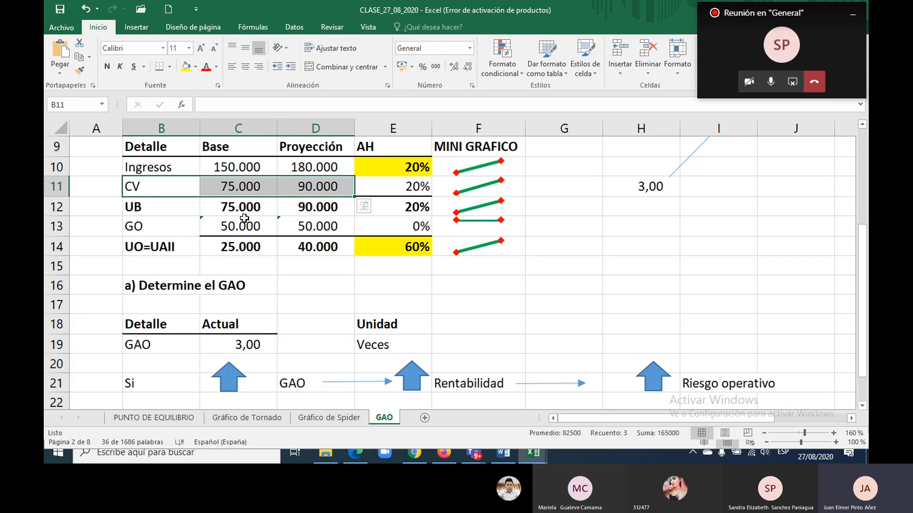
left_click_drag(140, 227, 343, 227)
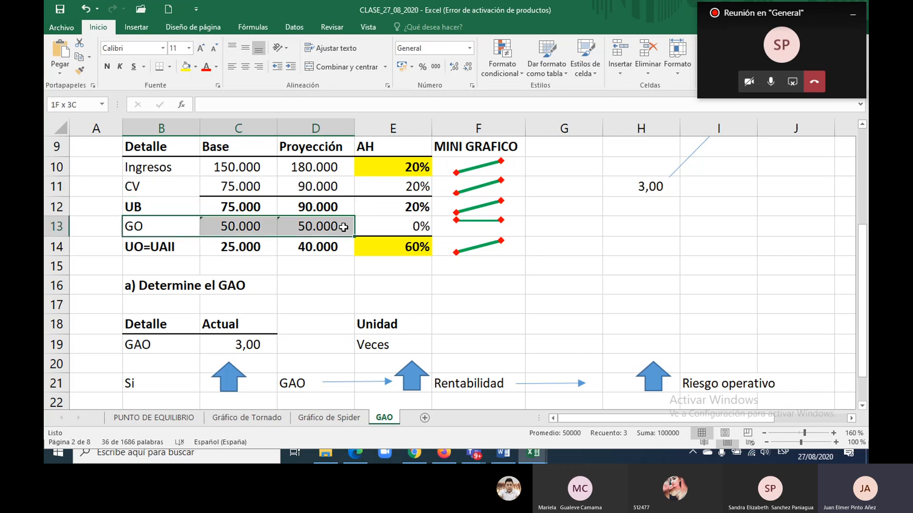
left_click_drag(148, 193, 298, 193)
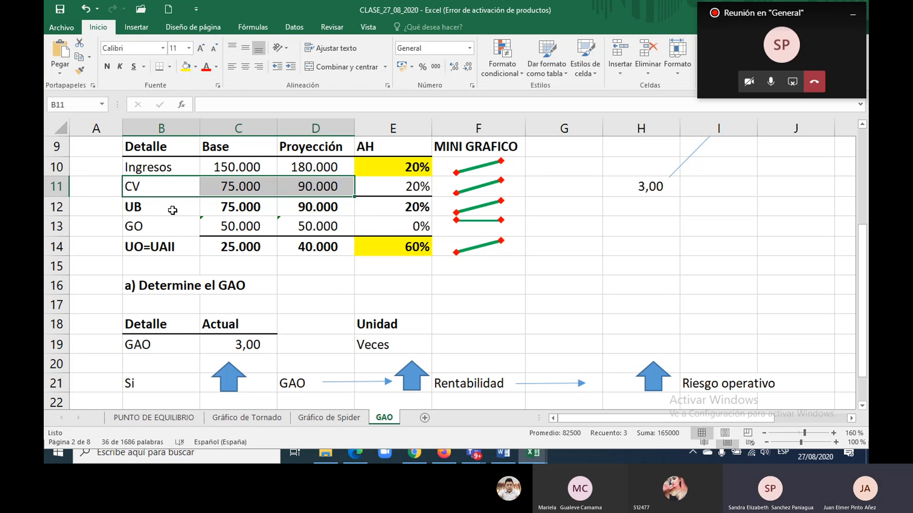
Step: Copy the heading "a) Determine el GAO" from B16 to B24
scroll(262, 325, "down", 1)
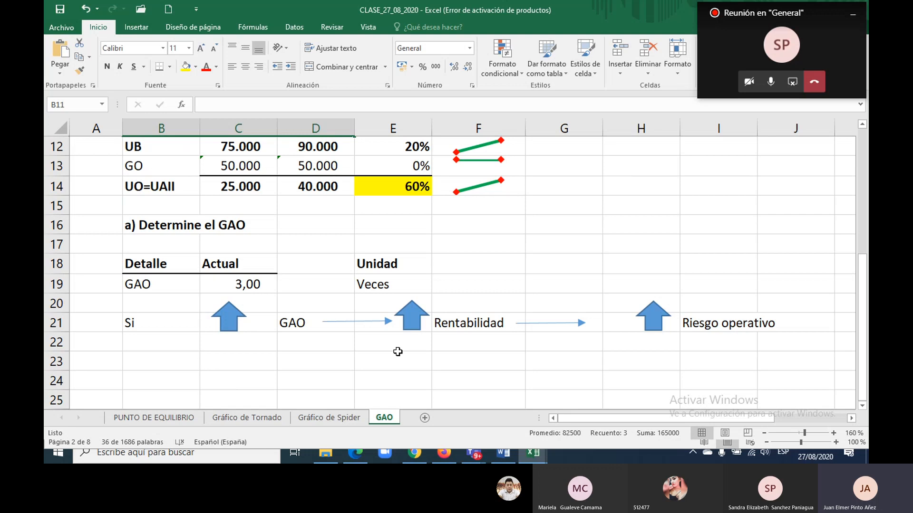
left_click(143, 362)
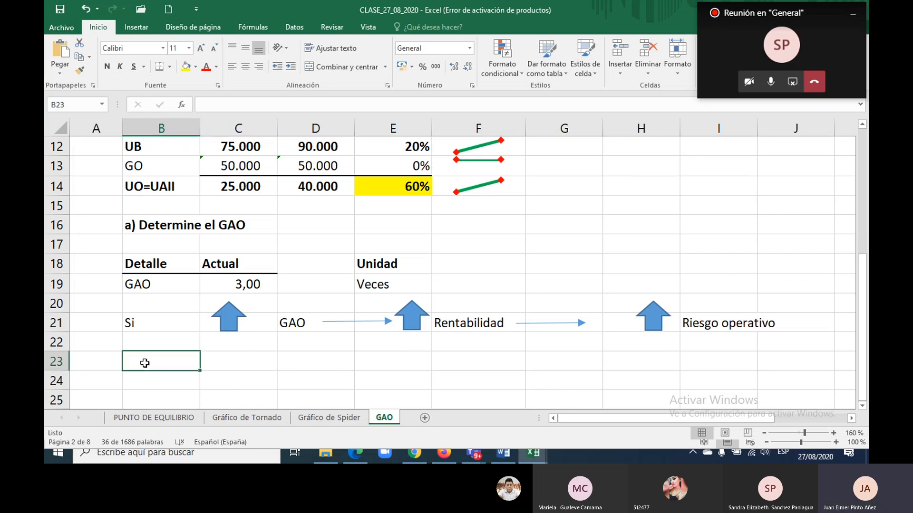
left_click(148, 226)
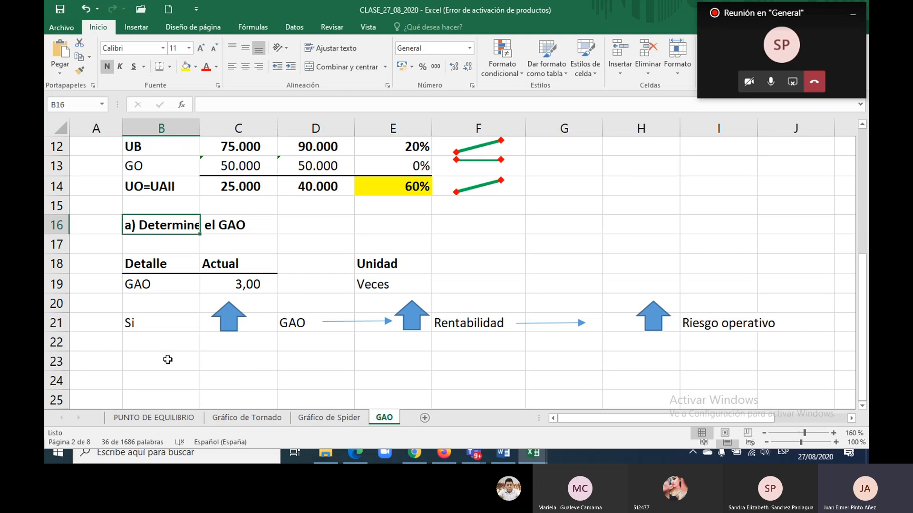
left_click(162, 377)
key("Up")
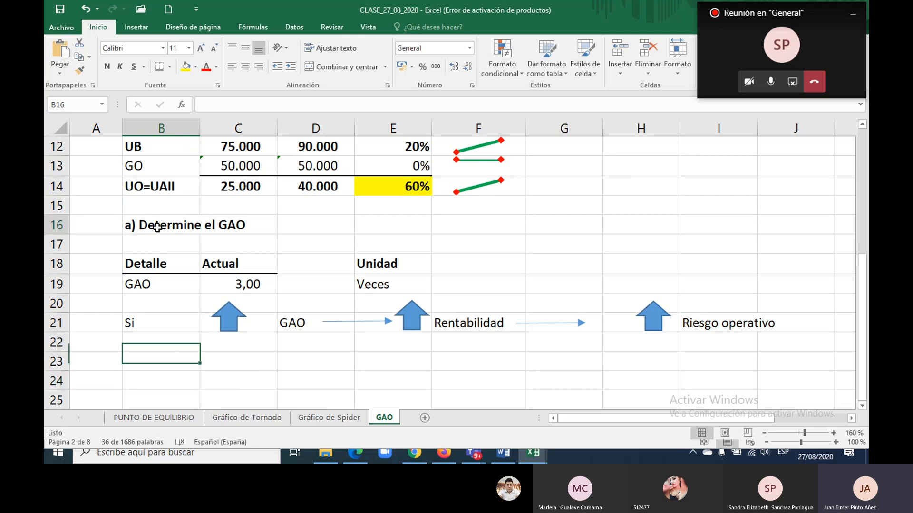
left_click(158, 223)
key("ctrl+c")
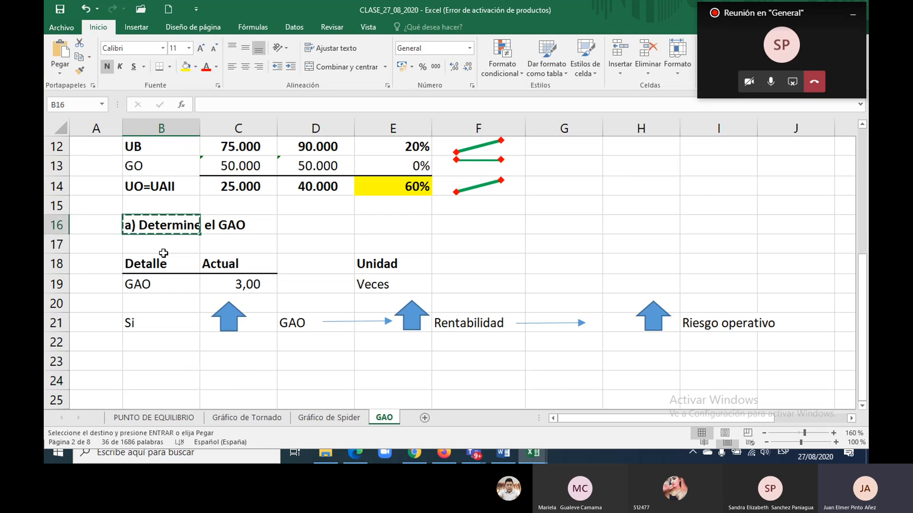
left_click(152, 377)
key("ctrl+v")
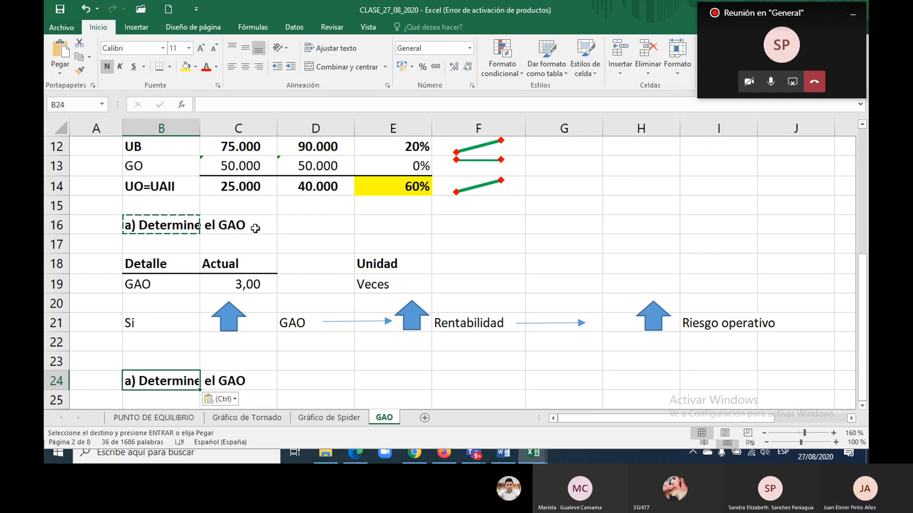
key("Escape")
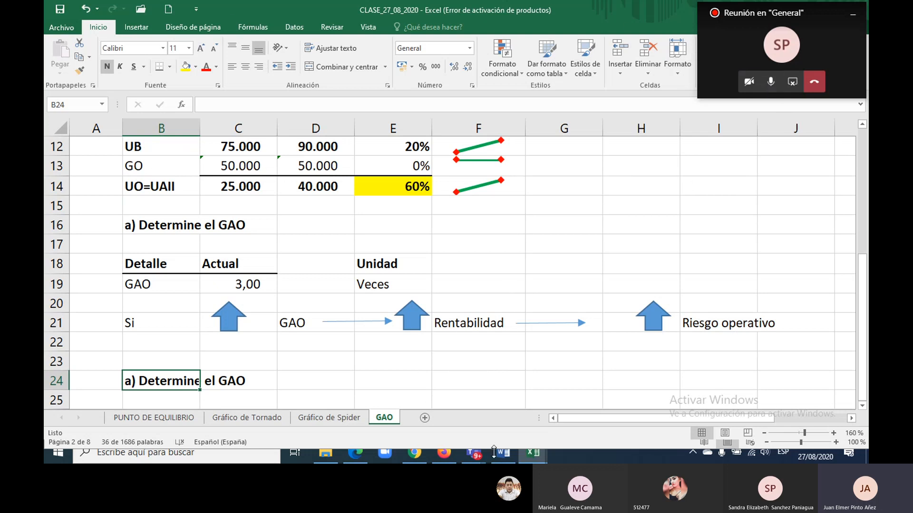
Step: Switch to the Finanzas aplicadas II workbook to view the course schedule
mouse_move(527, 461)
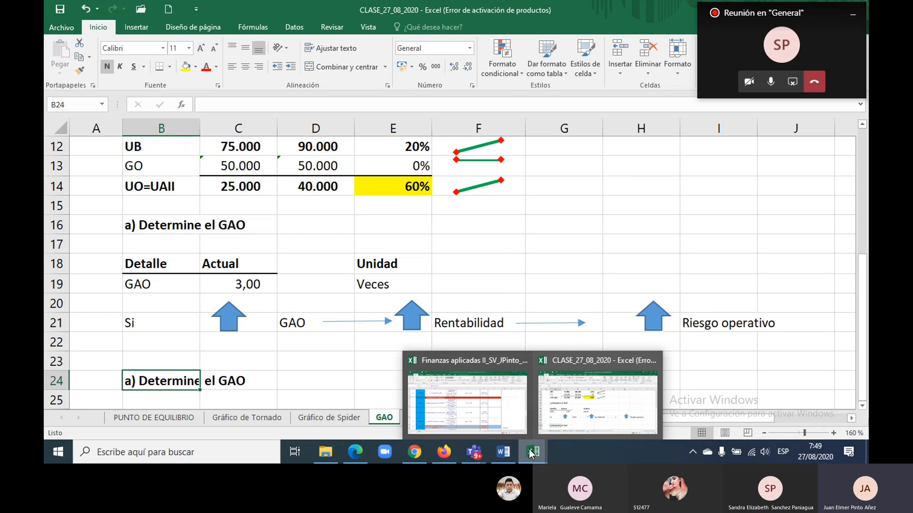
left_click(466, 394)
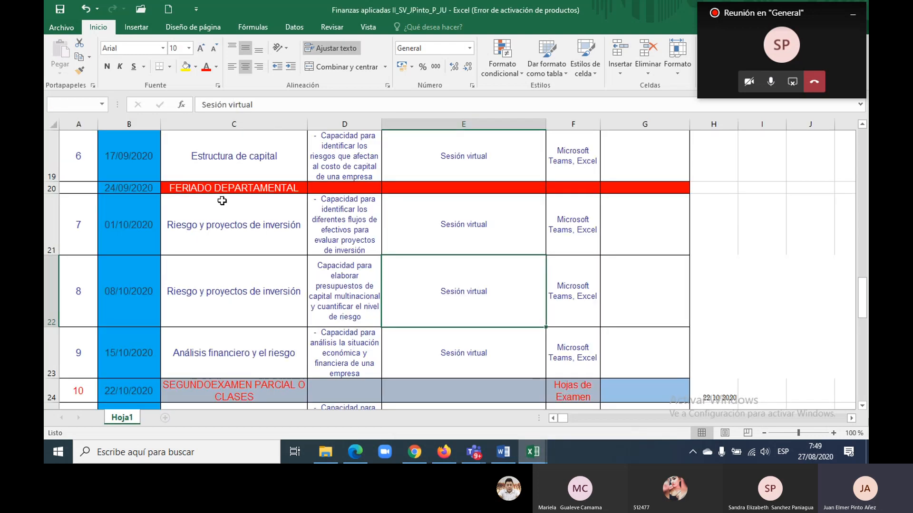
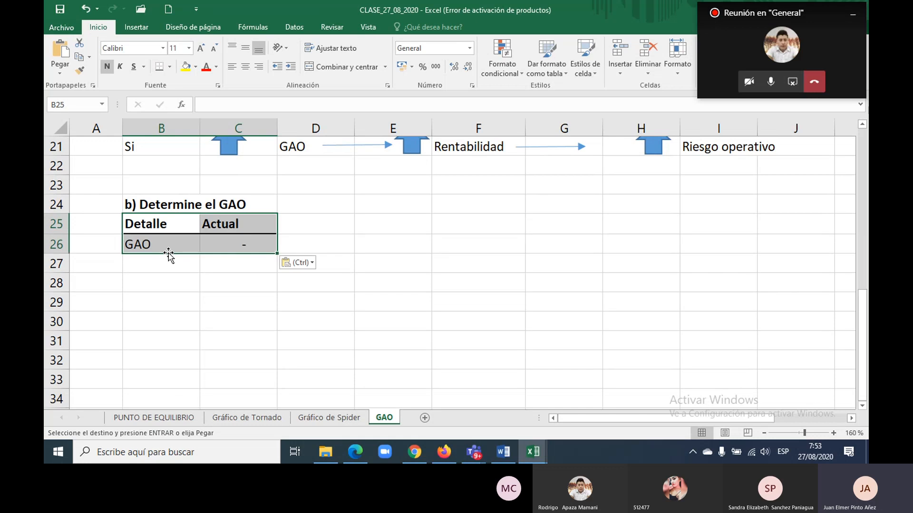
Step: Clear the pasted GAO value from C26 in the table under "b) Determine el GAO"
left_click(216, 245)
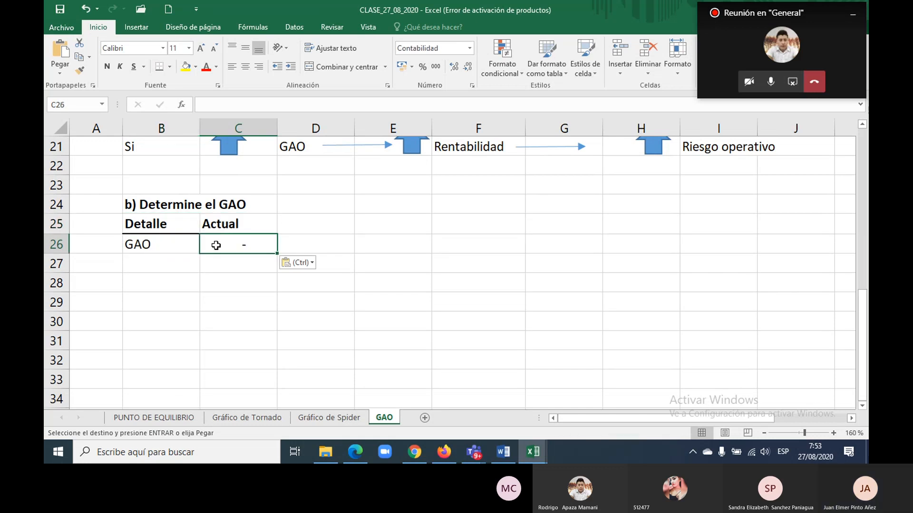
key("Delete")
left_click(315, 241)
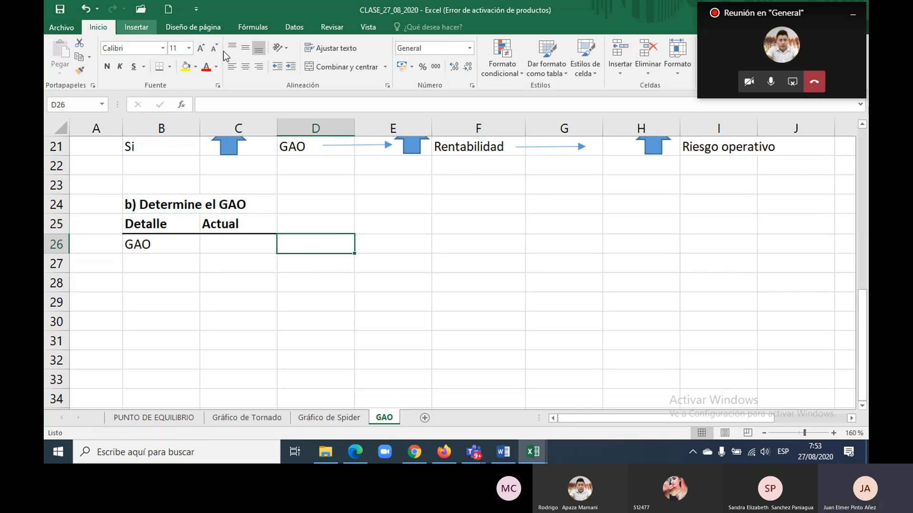
Step: Switch to the Microsoft Teams meeting and restart sharing the screen with the GAO worksheet
left_click(838, 42)
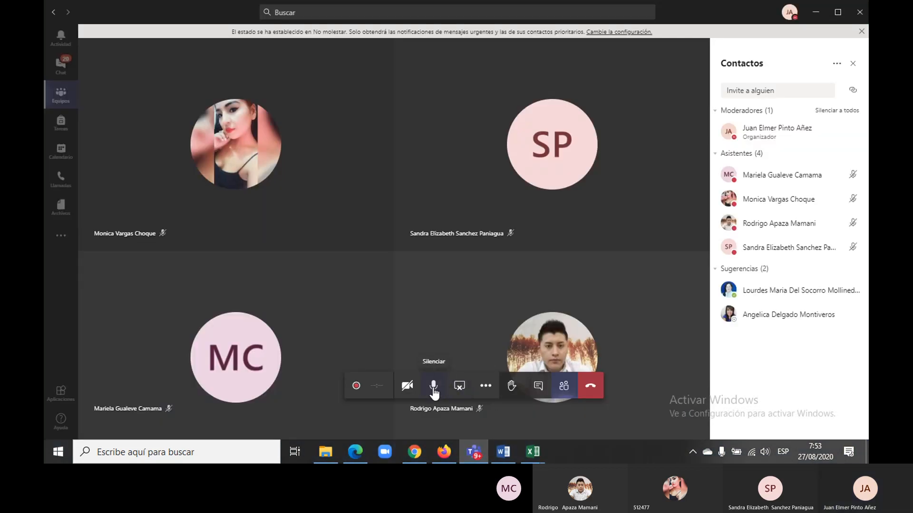
left_click(459, 387)
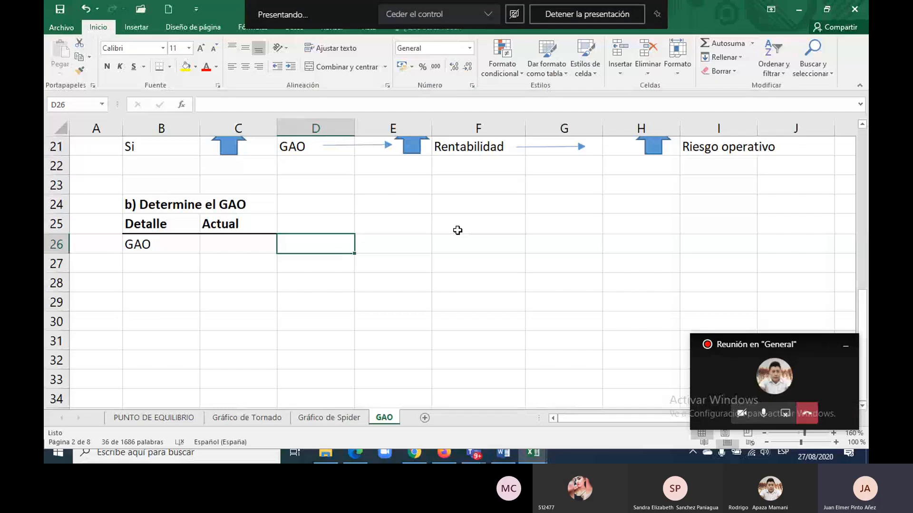
Step: Insert a new equation beside the table under "b) Determine el GAO" and begin it with "GAO ="
left_click(457, 228)
left_click(213, 256)
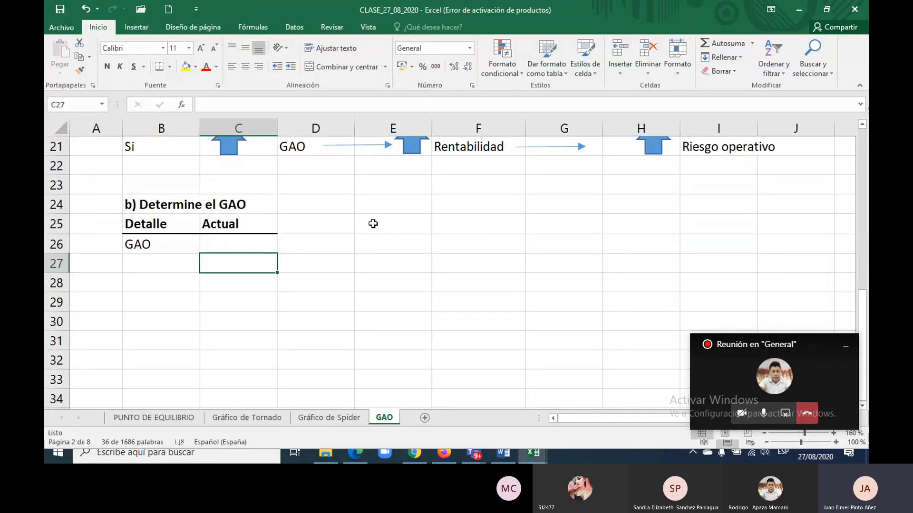
left_click(134, 27)
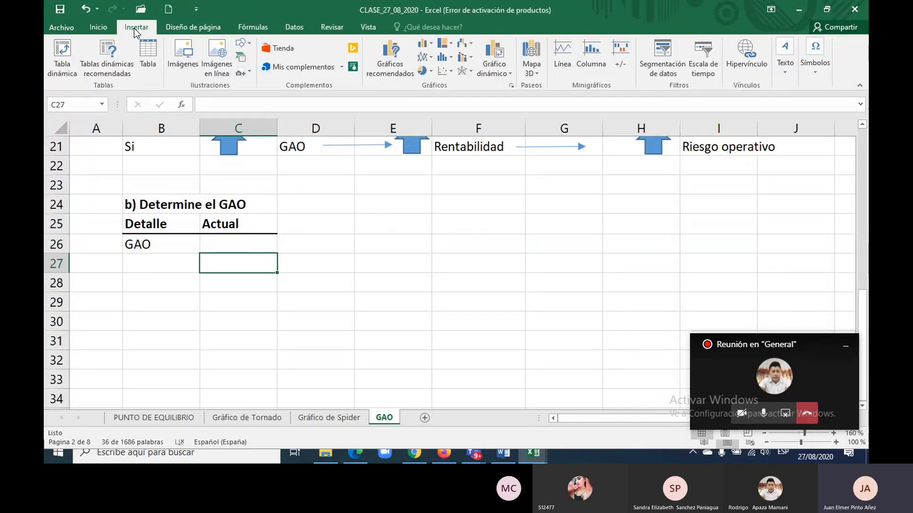
left_click(815, 70)
left_click(819, 107)
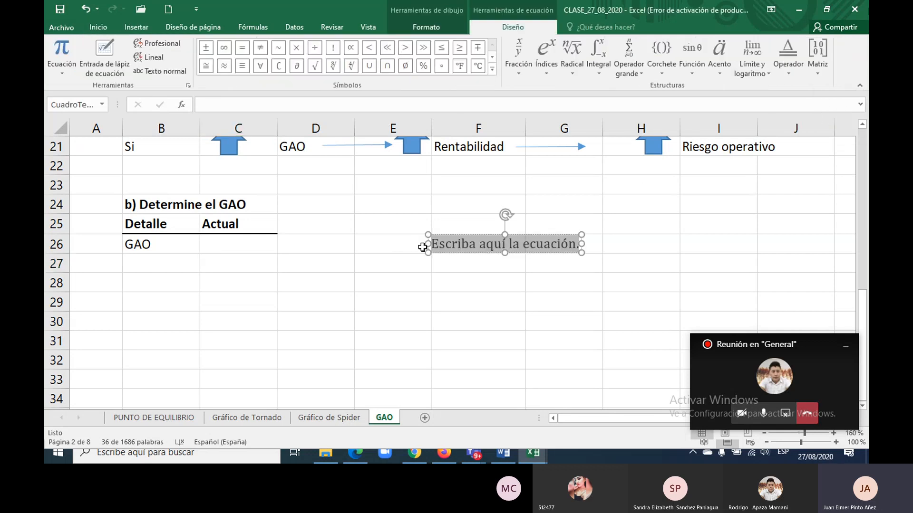
type("GA")
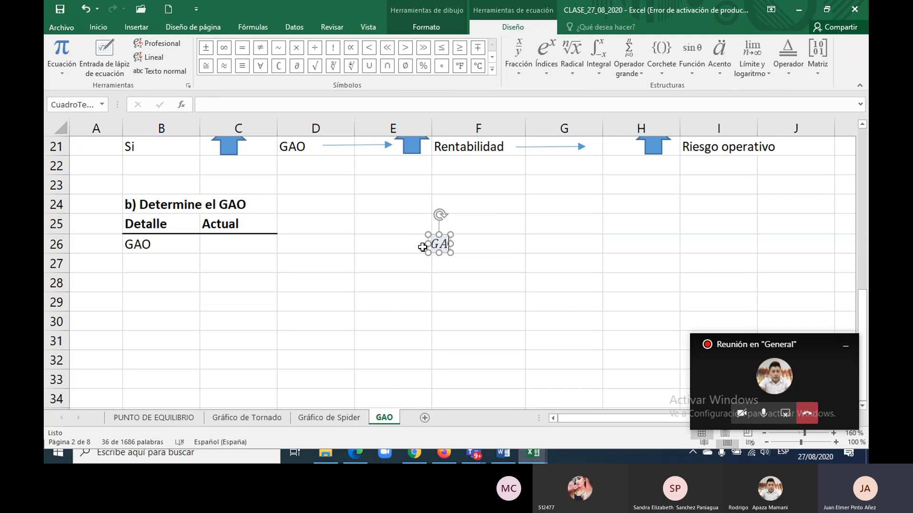
type("O =")
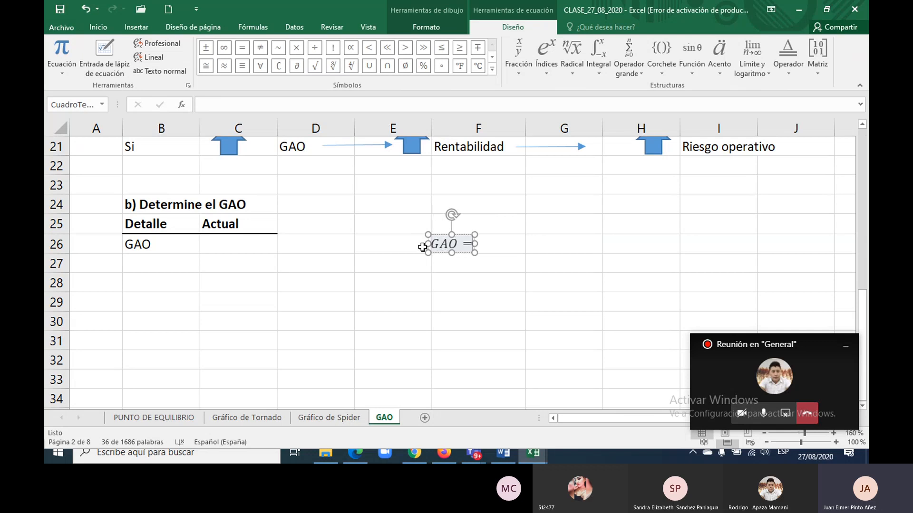
Step: Complete the GAO equation with a stacked fraction of QV over QV − QE and move it next to the Actual column
left_click(515, 70)
left_click(532, 122)
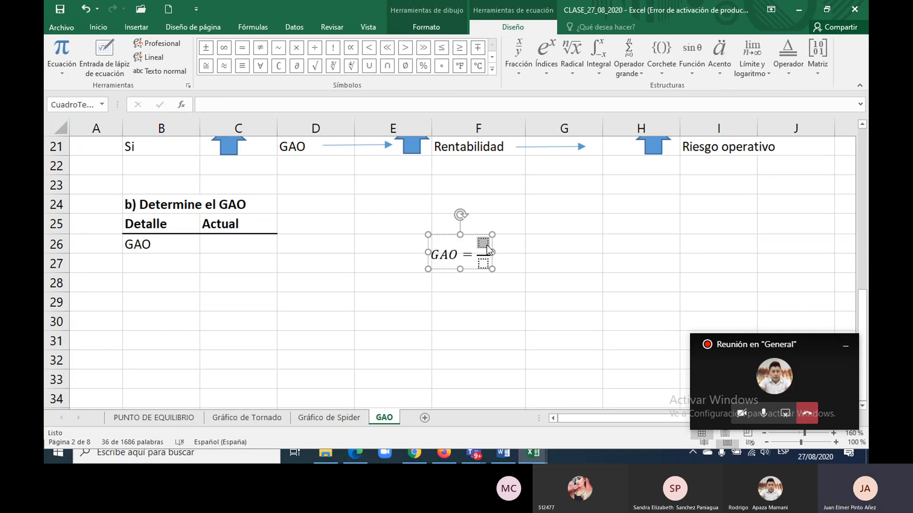
type("QV")
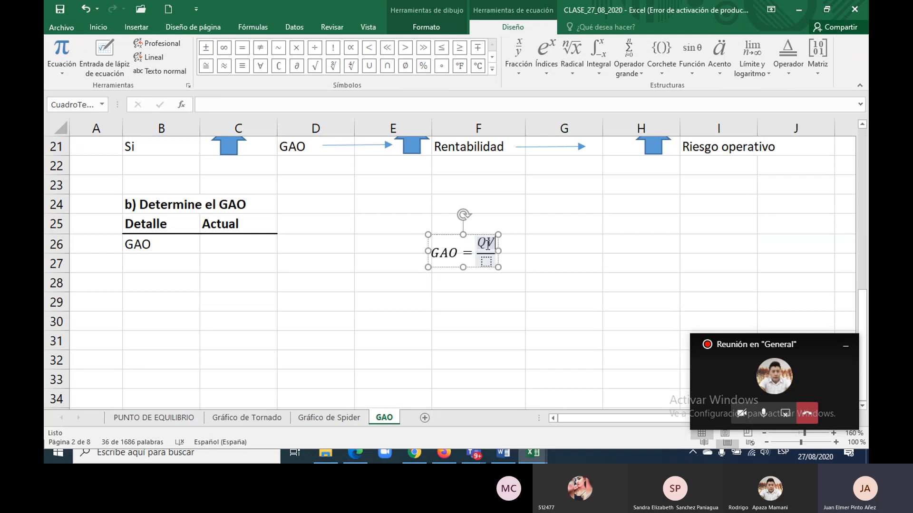
key("Down")
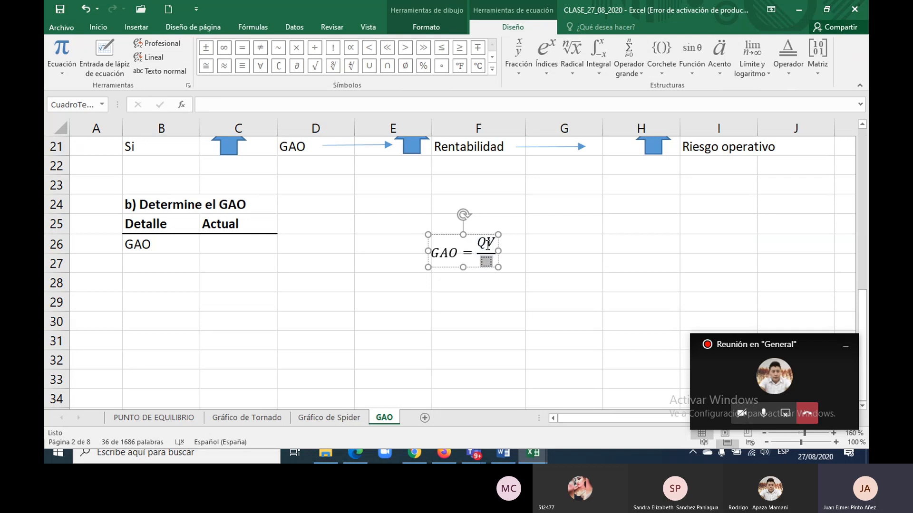
type("QV")
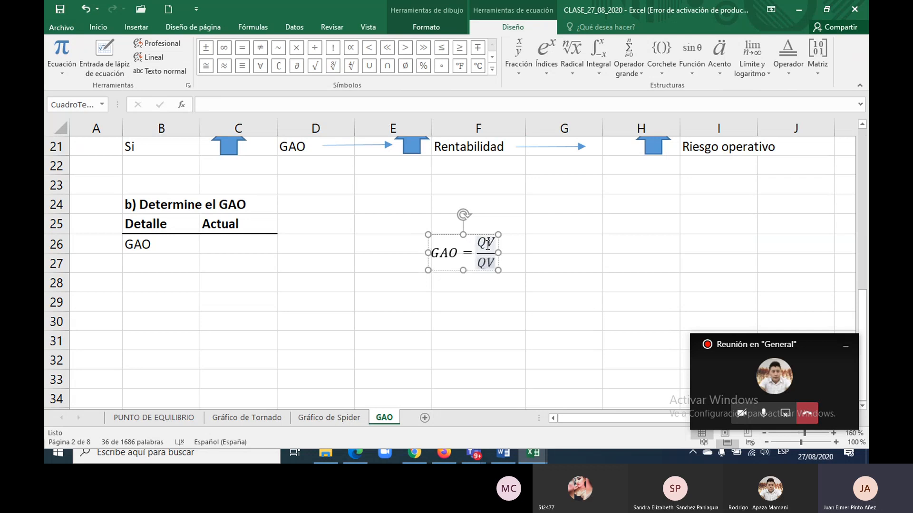
type("-")
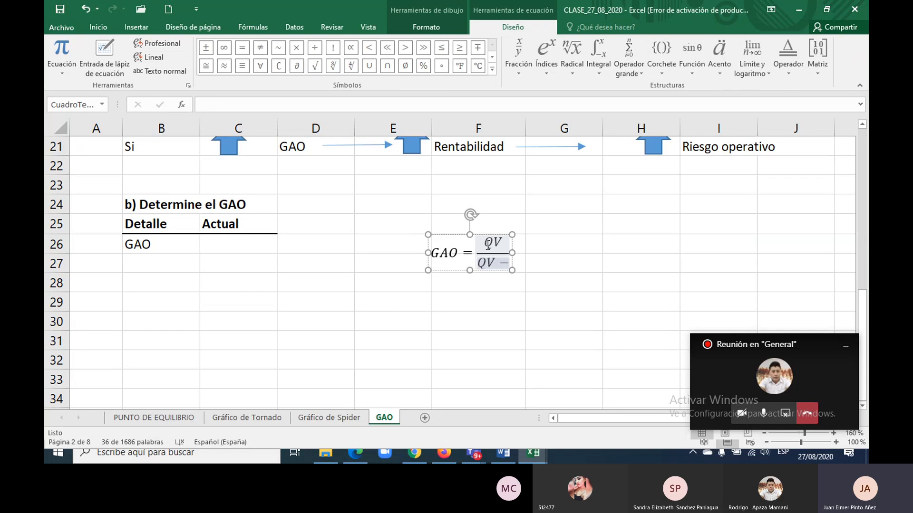
type("QE")
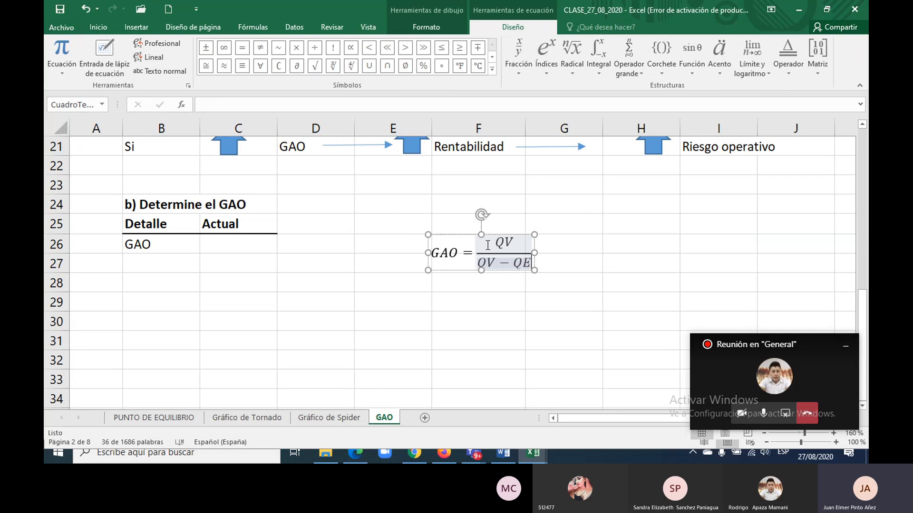
left_click(488, 276)
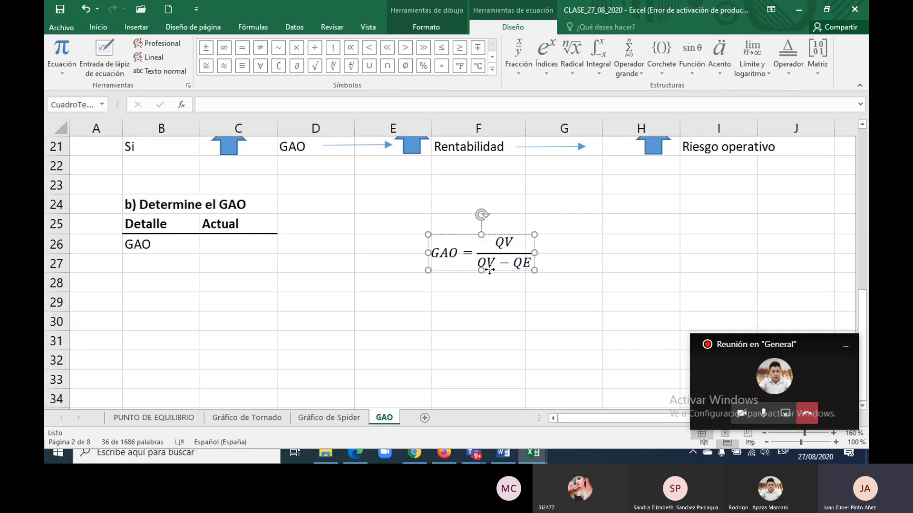
left_click_drag(439, 270, 399, 259)
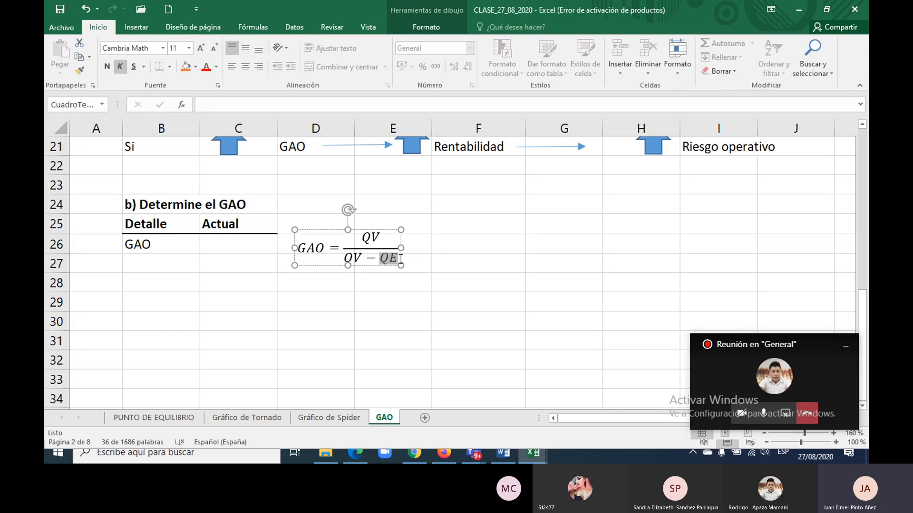
Step: Insert a blank row below the Qv row of the data table, at row 8
left_click(235, 244)
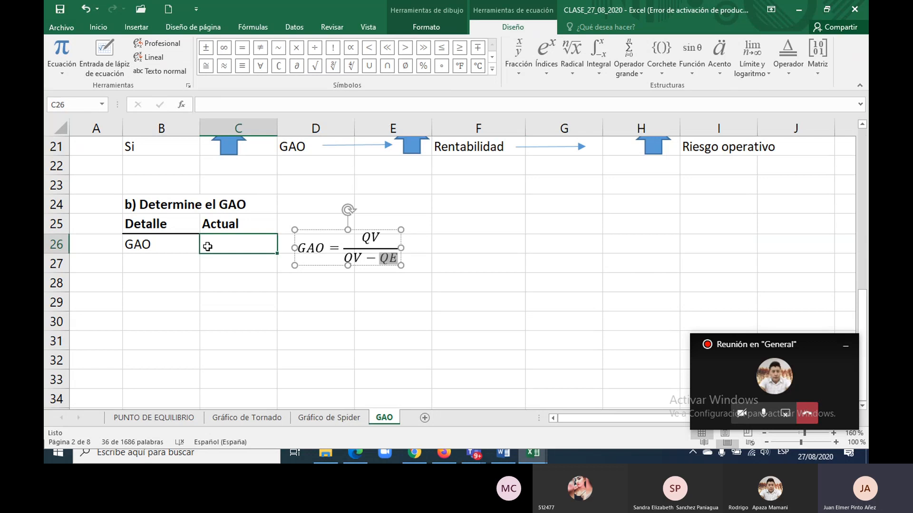
scroll(223, 258, "up", 2)
scroll(223, 258, "up", 2)
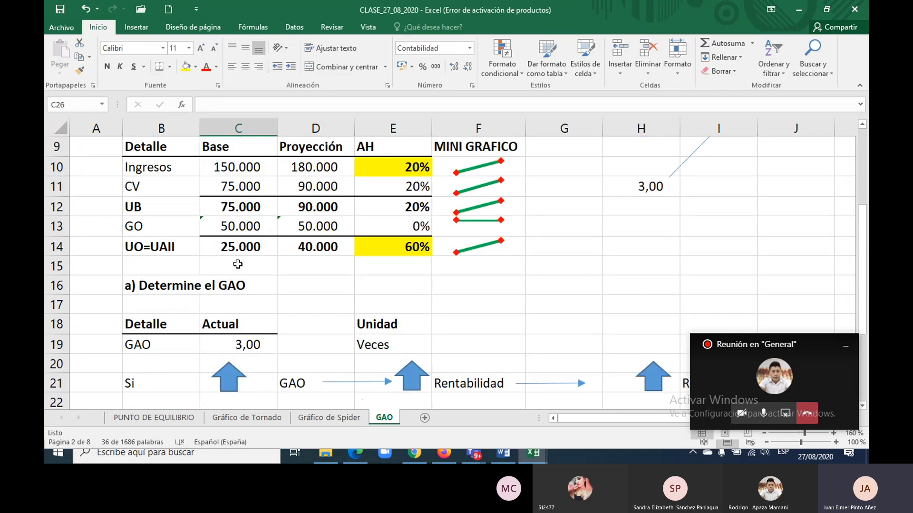
scroll(237, 264, "up", 2)
left_click(57, 245)
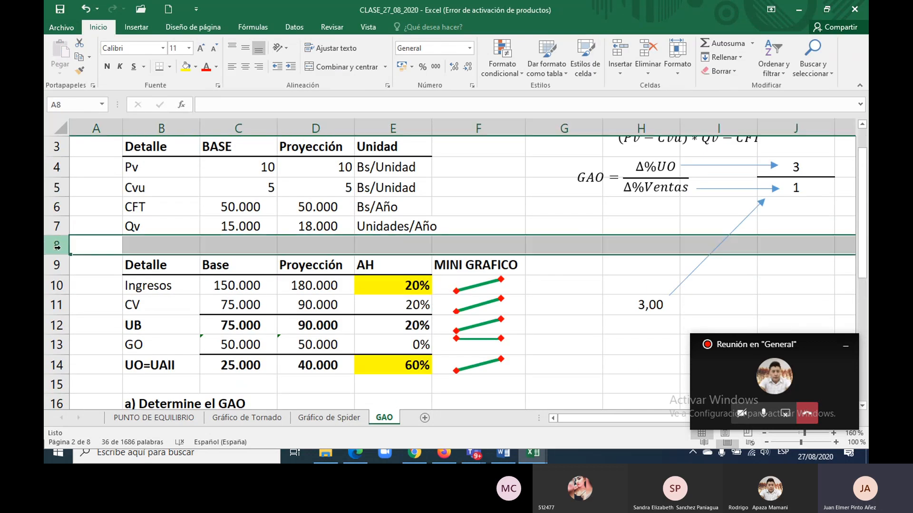
key("ctrl+plus")
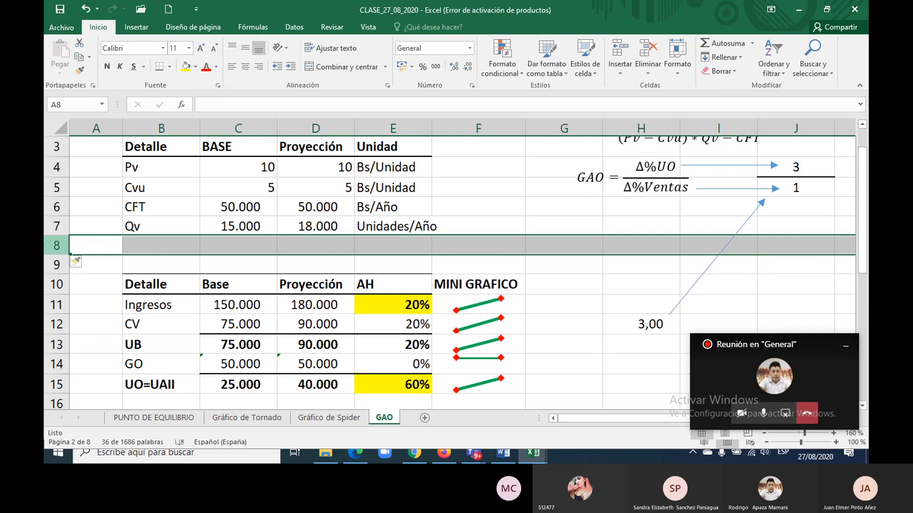
Step: Label the new row QE in B8 and link its unit in E8 to the Qv unit directly above
left_click(161, 245)
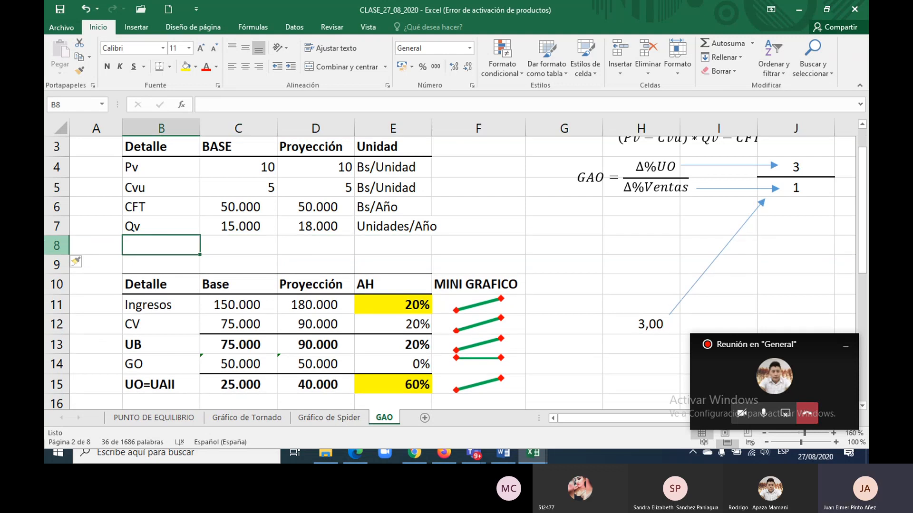
type("Qe")
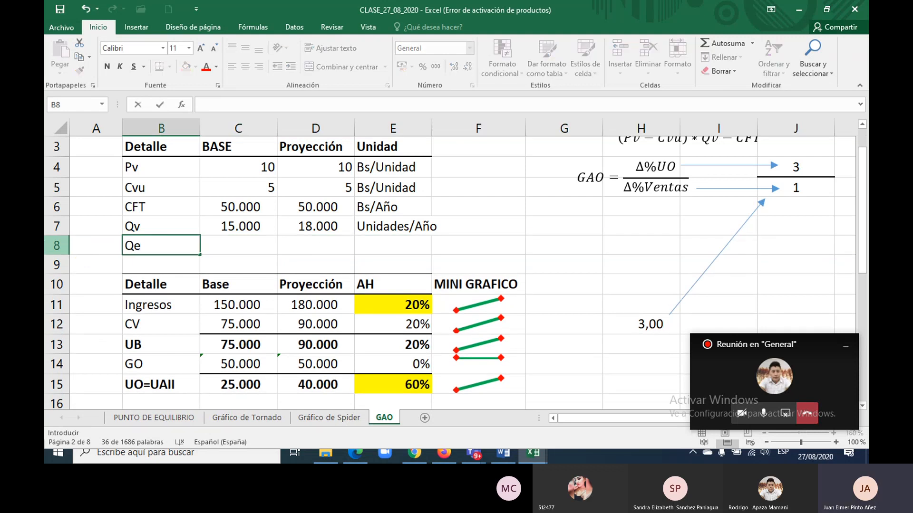
key("BackSpace")
type("E")
key("Tab")
key("Tab")
key("Tab")
type("=")
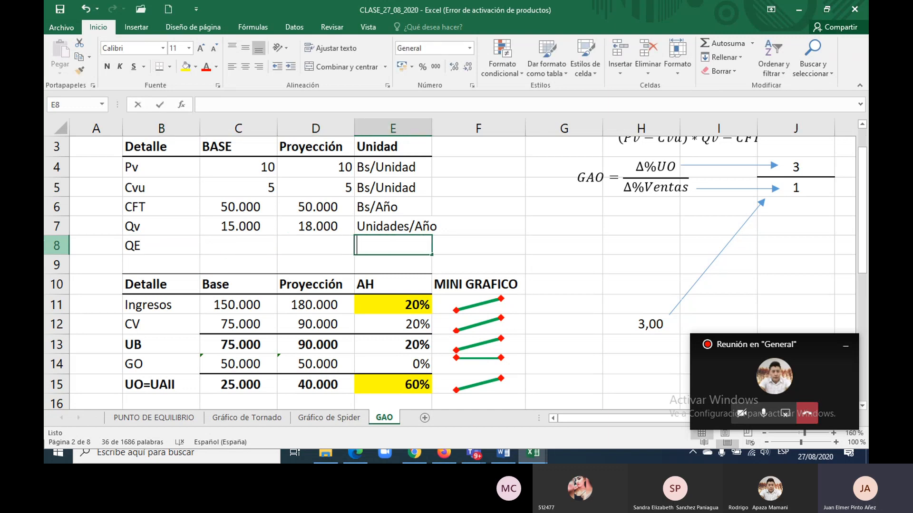
key("Up")
key("Return")
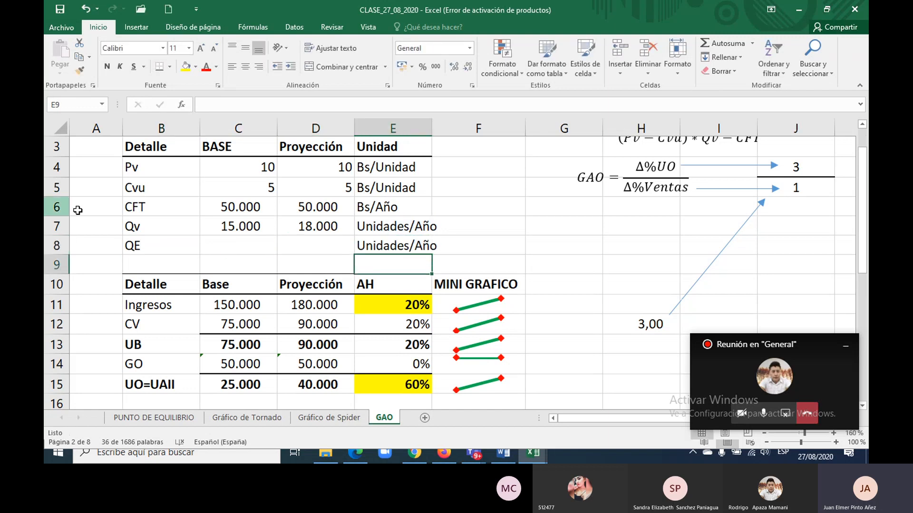
Step: Copy the QE equation from the PUNTO DE EQUILIBRIO sheet to the GAO sheet and position it alongside the QE row, starting at column G
left_click(171, 417)
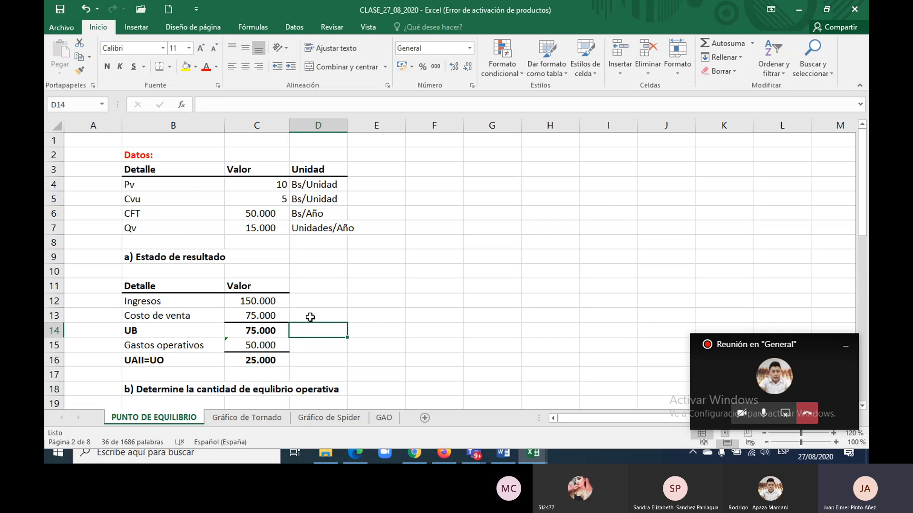
scroll(311, 317, "down", 2)
scroll(312, 317, "down", 2)
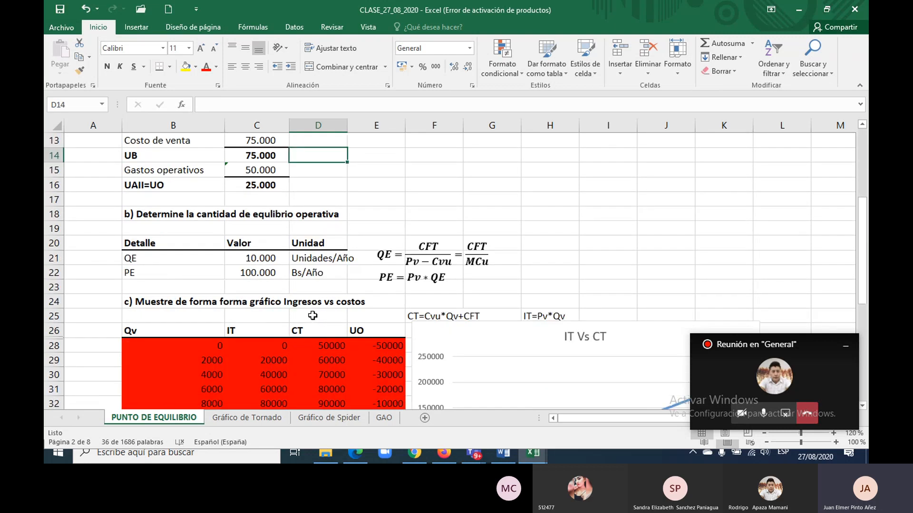
left_click(406, 257)
left_click(409, 266)
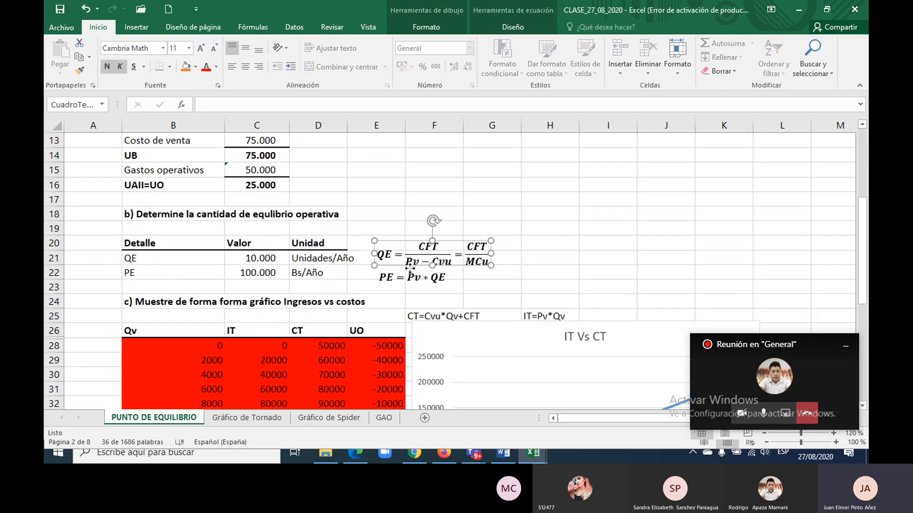
key("ctrl+c")
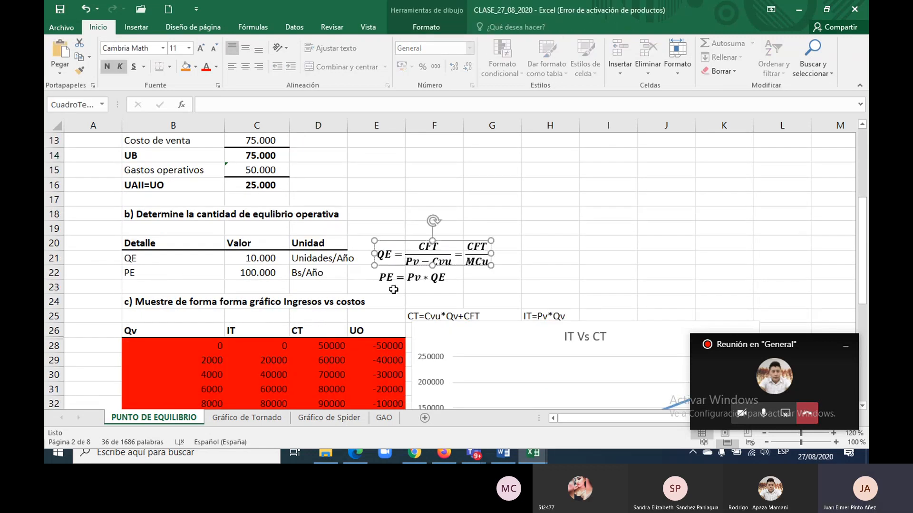
left_click(385, 418)
left_click(511, 243)
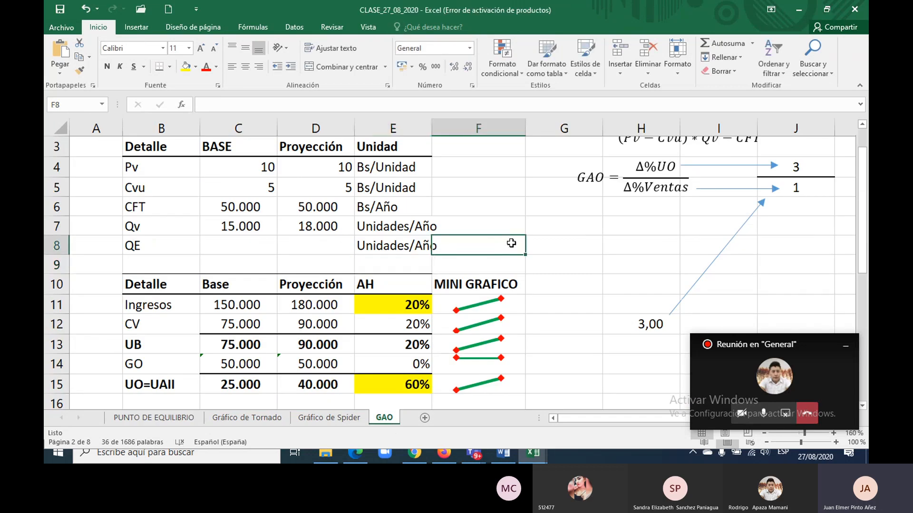
left_click(532, 242)
key("ctrl+v")
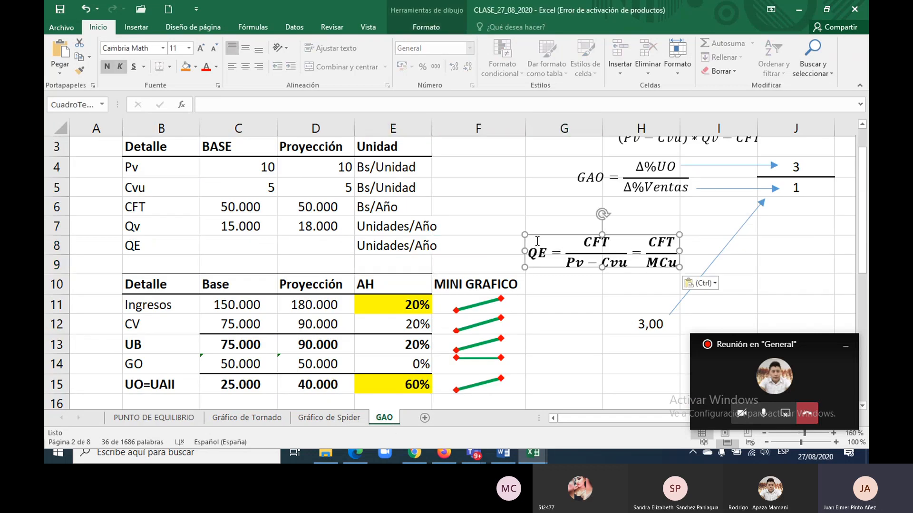
left_click_drag(537, 241, 538, 233)
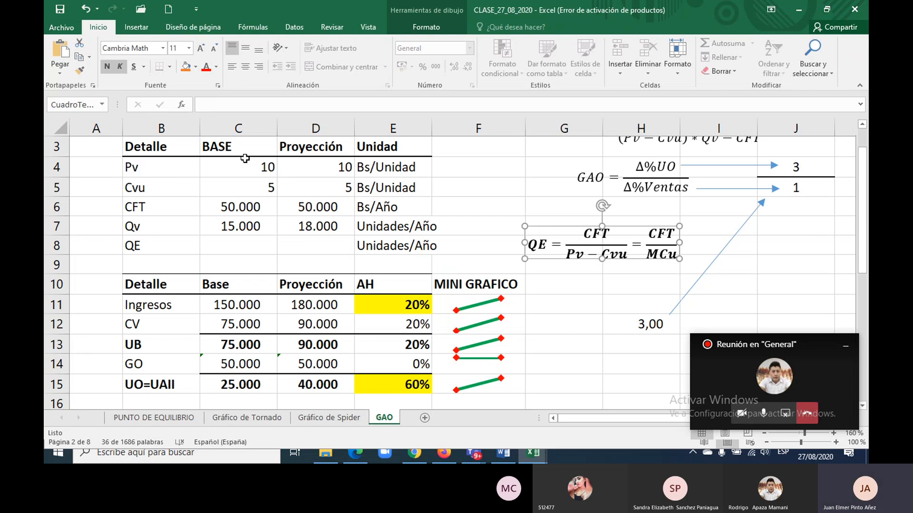
Step: Draw a horizontal arrow about 1,77 cm long from the QE row's unit toward the pasted QE equation
left_click(144, 28)
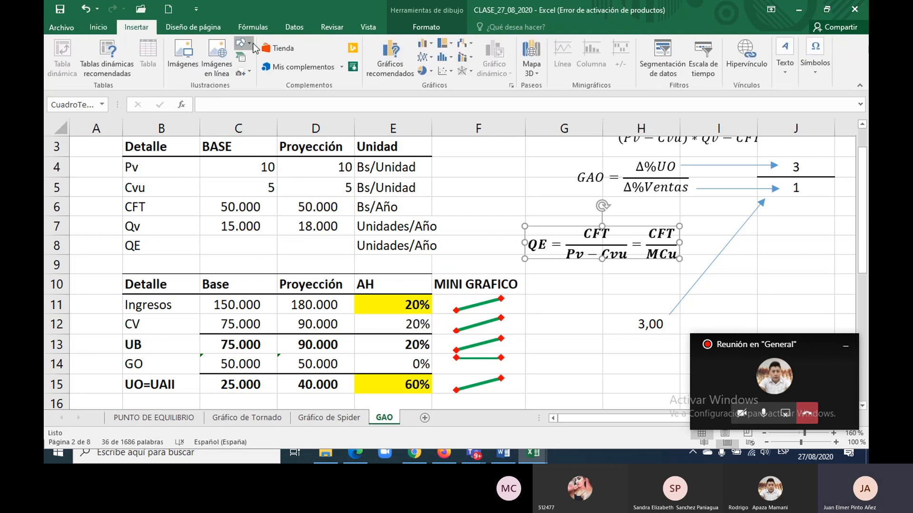
left_click(241, 44)
left_click(278, 72)
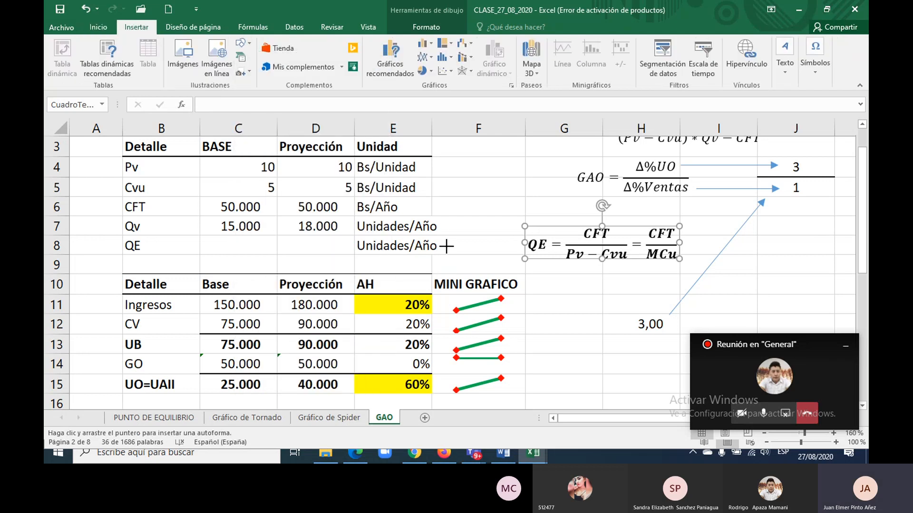
left_click_drag(447, 246, 511, 246)
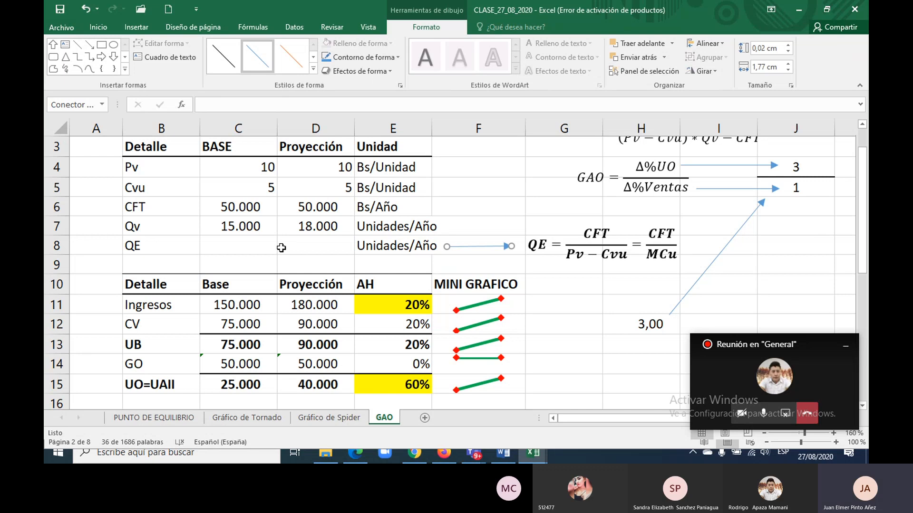
Step: Calculate the base QE in C8 with the formula =C6/(C4-C5)
left_click(245, 248)
left_click(306, 249)
left_click(241, 249)
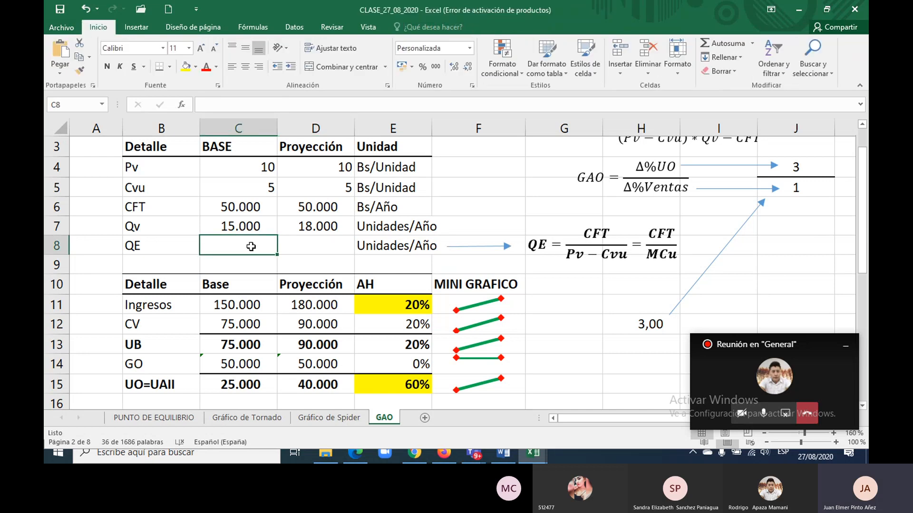
type("=")
key("Up")
key("Up")
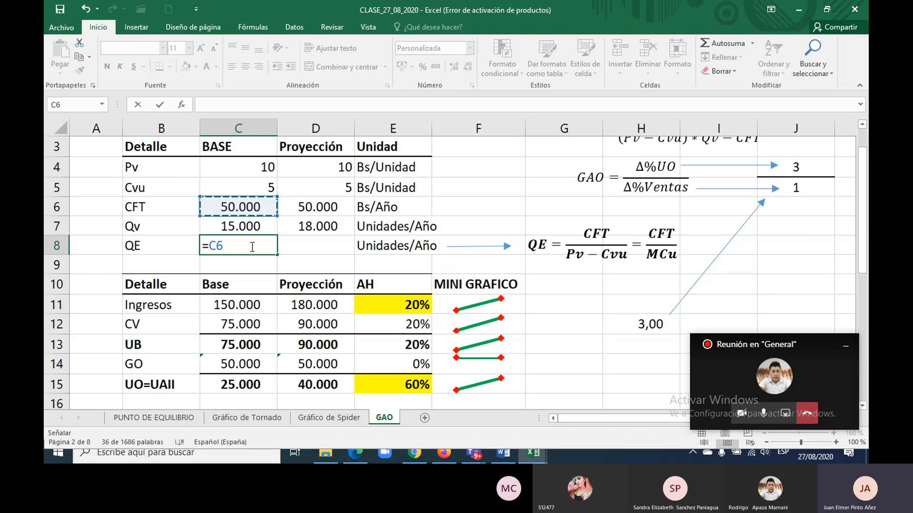
type("/(")
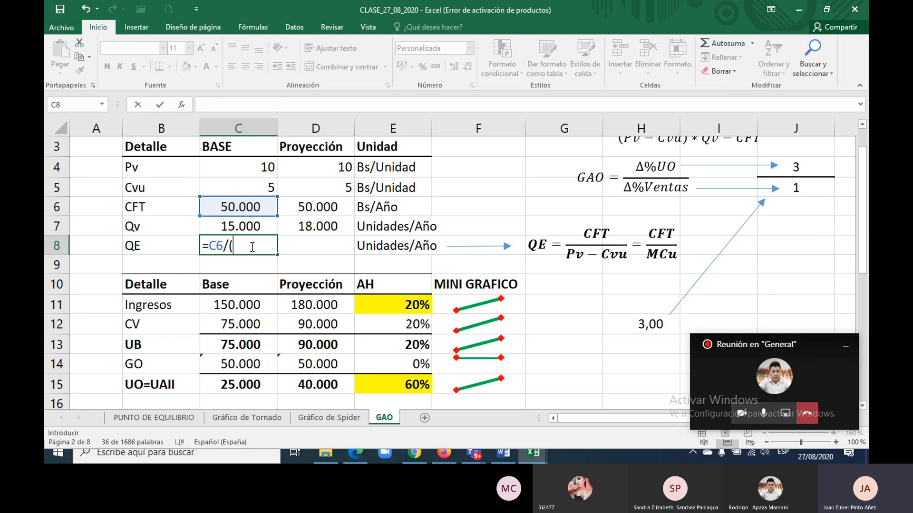
key("Up")
key("Up")
key("Up")
key("Up")
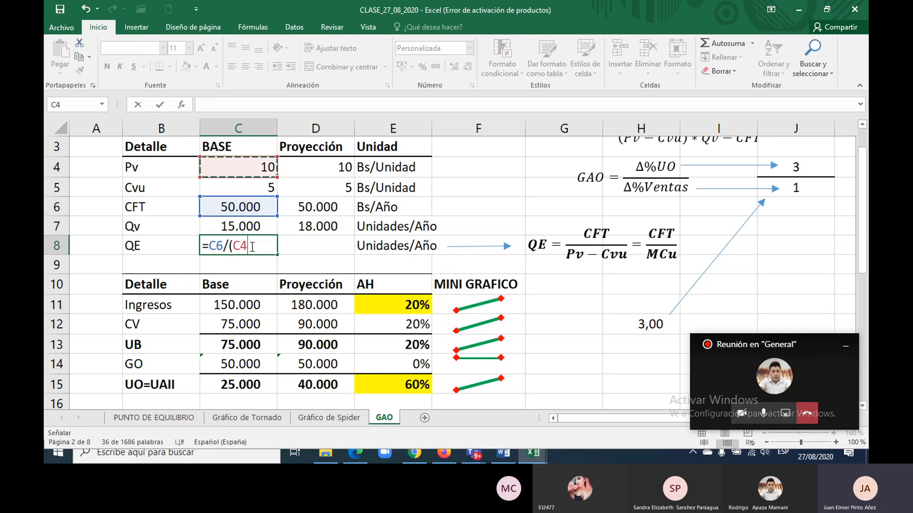
type("-")
key("Up")
key("Up")
key("Up")
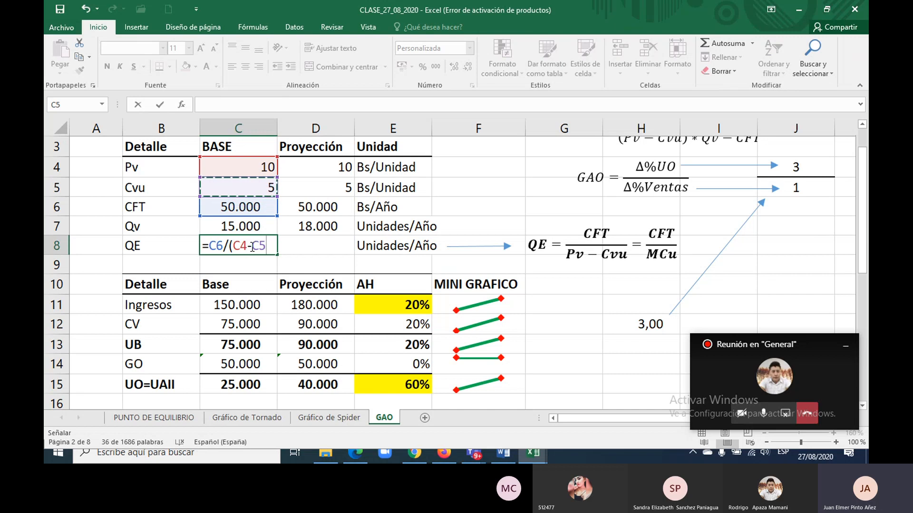
type(")")
key("Return")
Step: Copy the base QE formula from C8 into the Proyección cell D8
left_click(251, 245)
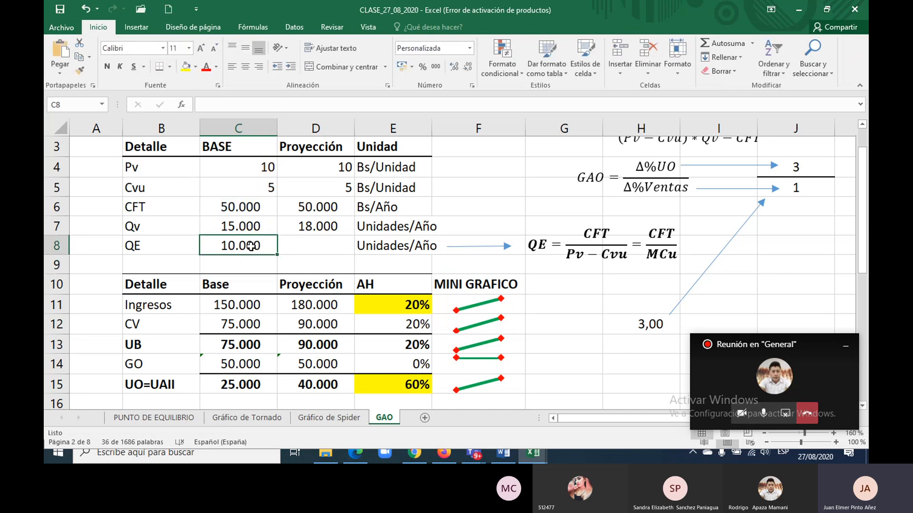
key("ctrl+c")
key("Right")
key("Return")
left_click(251, 246)
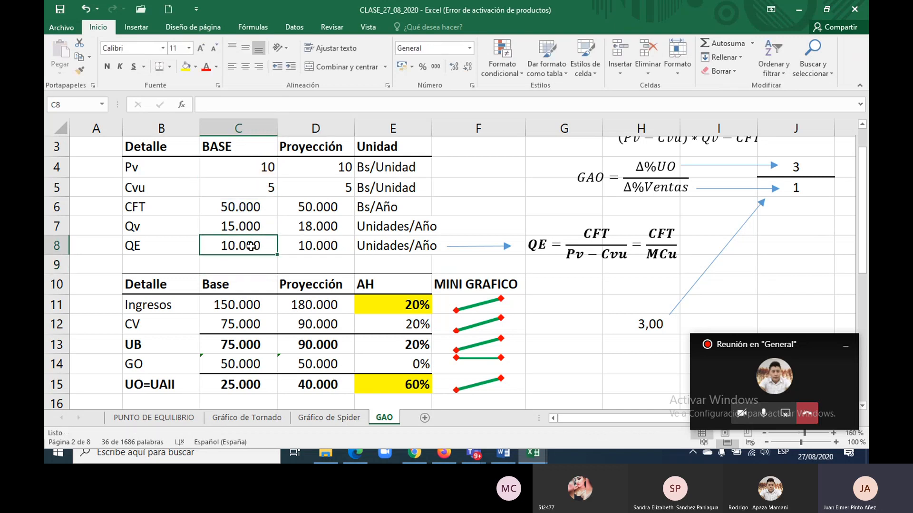
key("ctrl+shift+Right")
key("Left")
key("Right")
left_click_drag(245, 247, 300, 248)
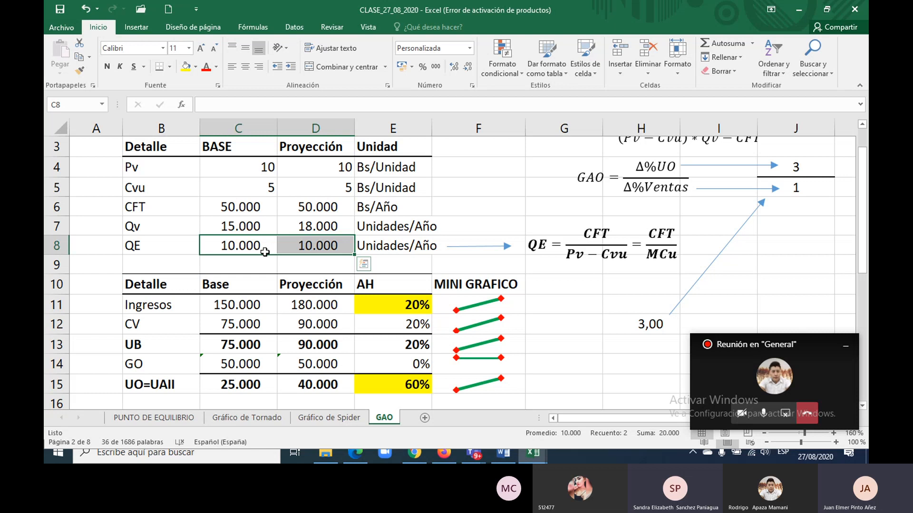
Step: Calculate the section b) GAO in C27 from Qv and QE with the formula =C7/(C7-C8)
scroll(266, 252, "down", 4)
scroll(266, 252, "down", 1)
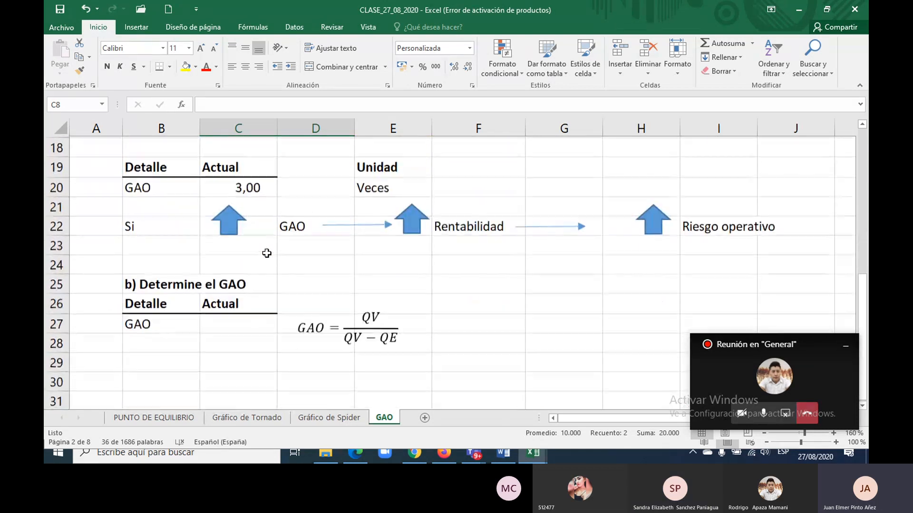
left_click(234, 322)
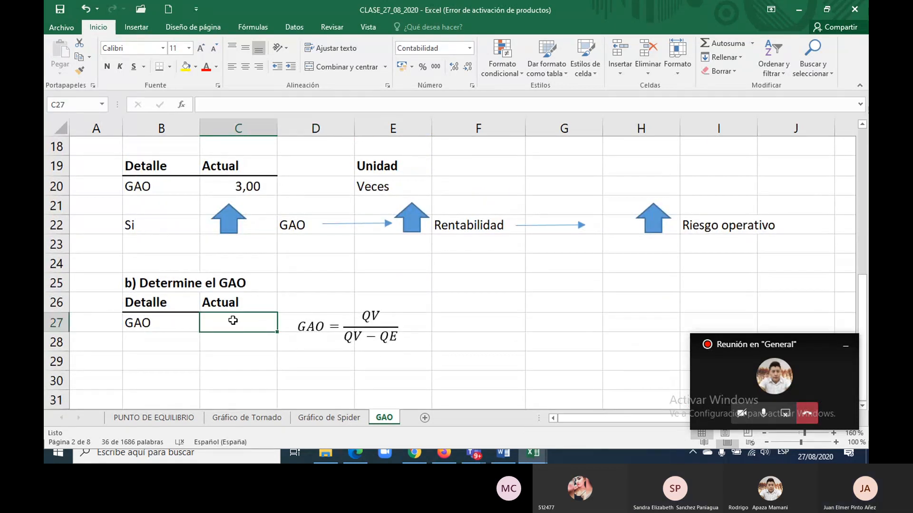
type("=")
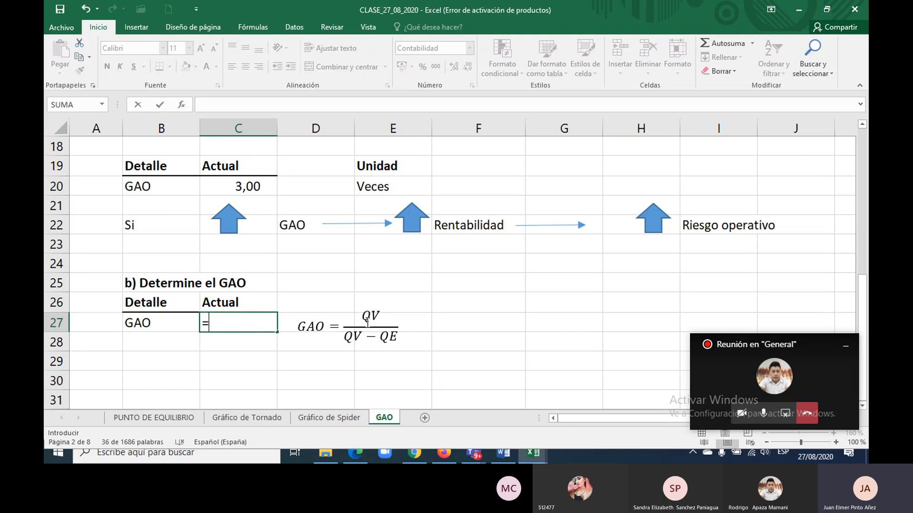
scroll(376, 323, "up", 6)
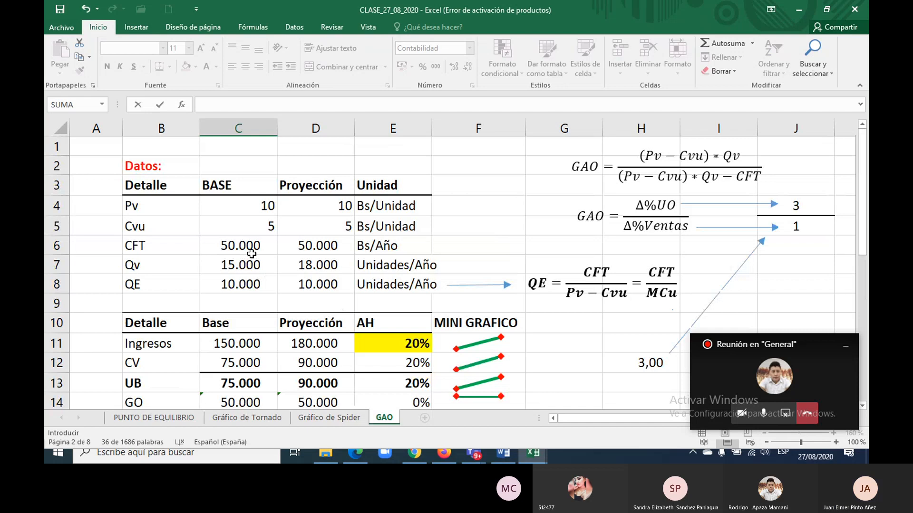
left_click(237, 263)
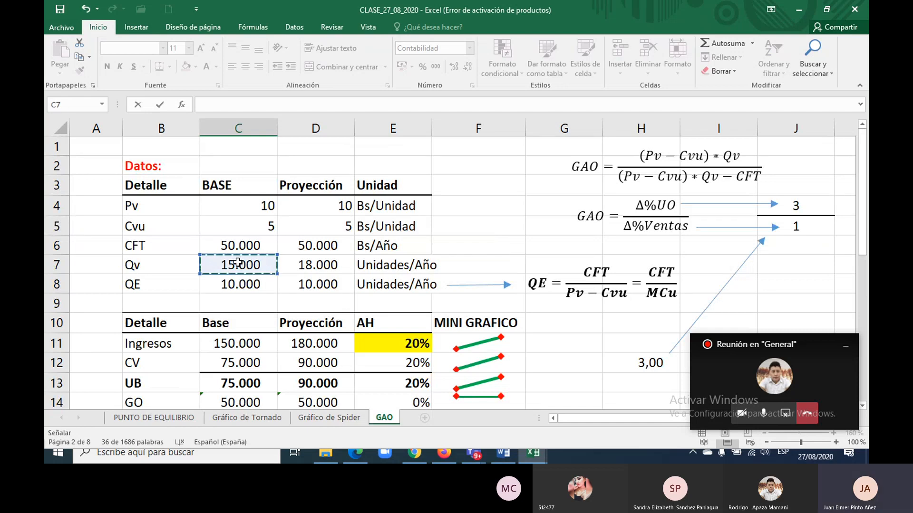
type("/(")
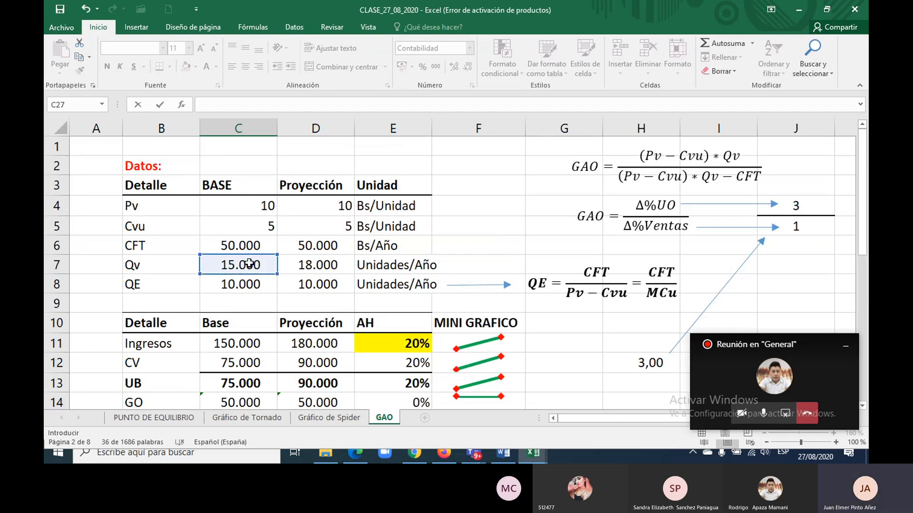
scroll(352, 280, "down", 7)
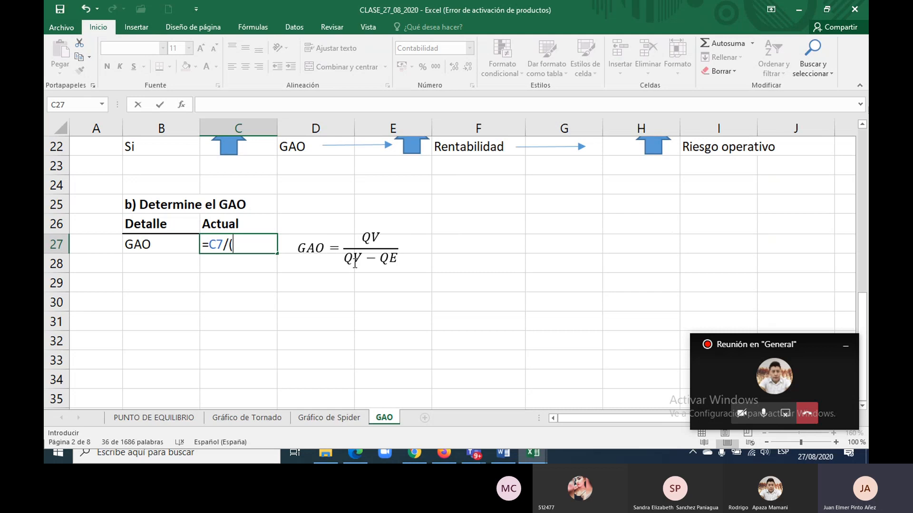
scroll(405, 267, "up", 7)
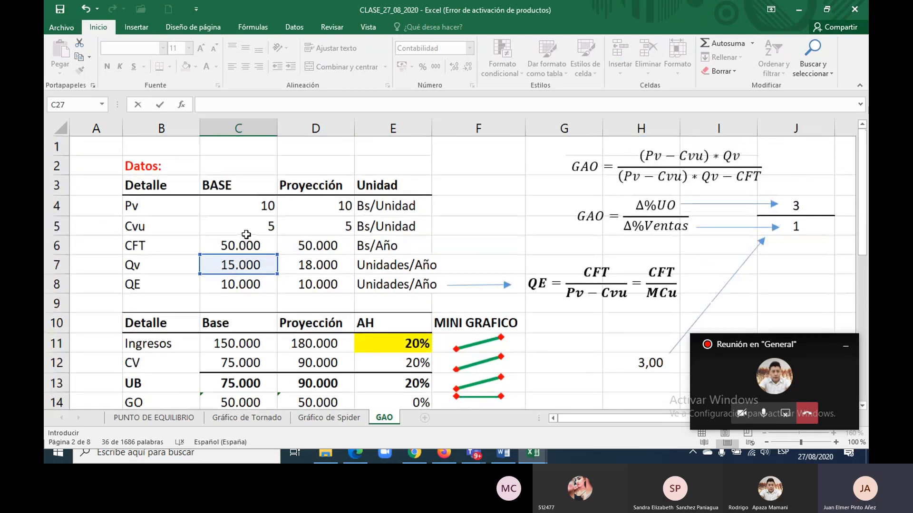
left_click(238, 264)
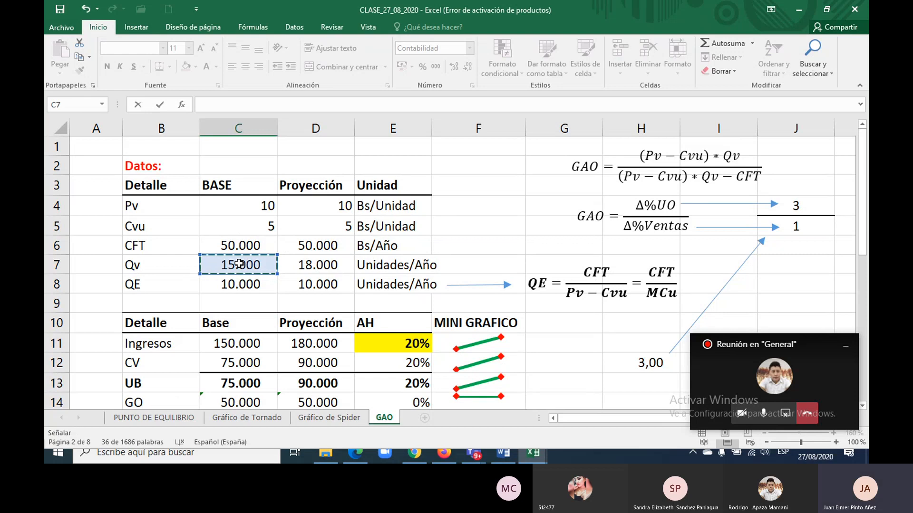
type("-")
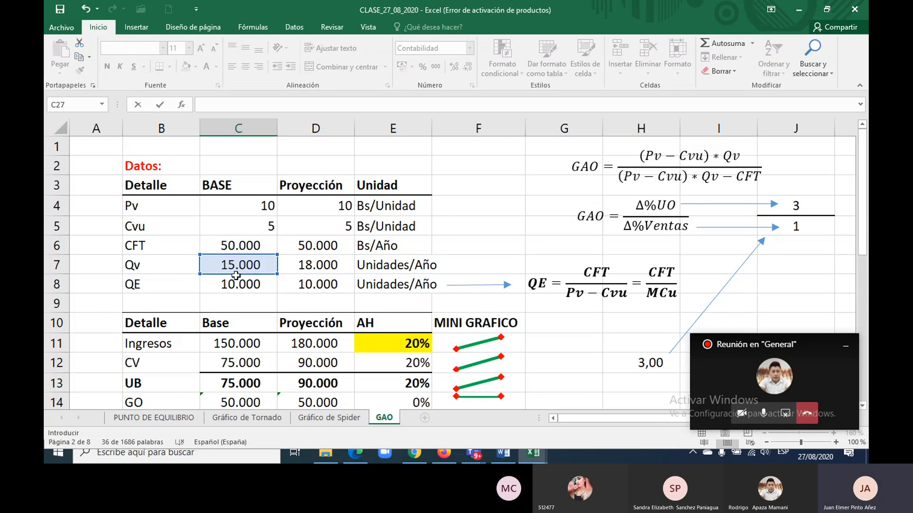
left_click(230, 281)
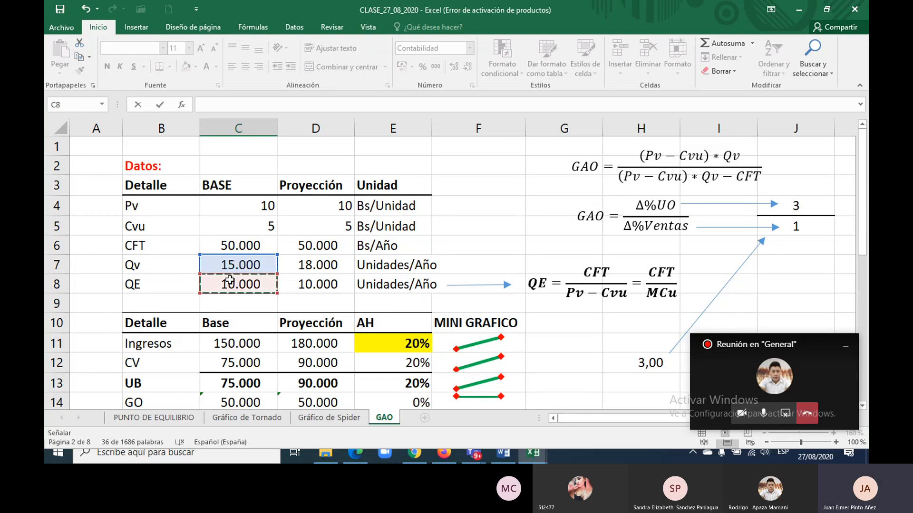
key("Return")
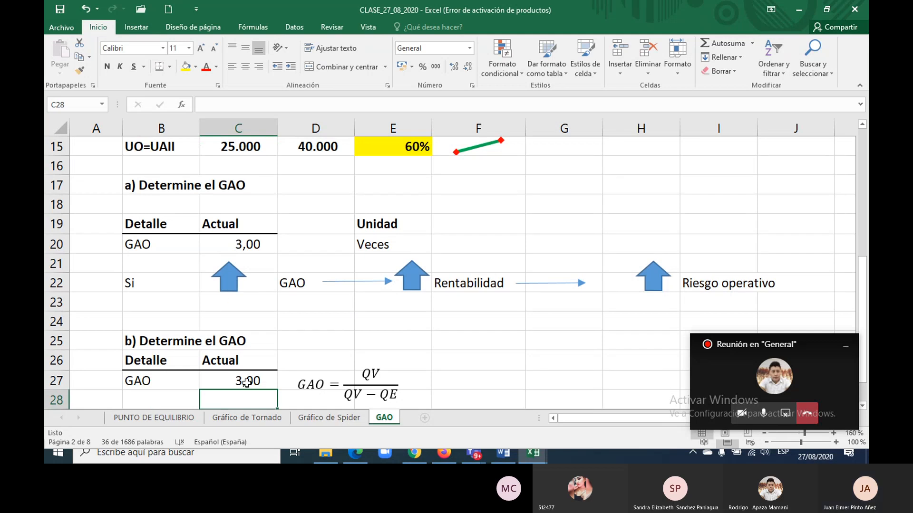
Step: Review the formula in C27 and compare its terms with the GAO equation beside it
left_click(246, 383)
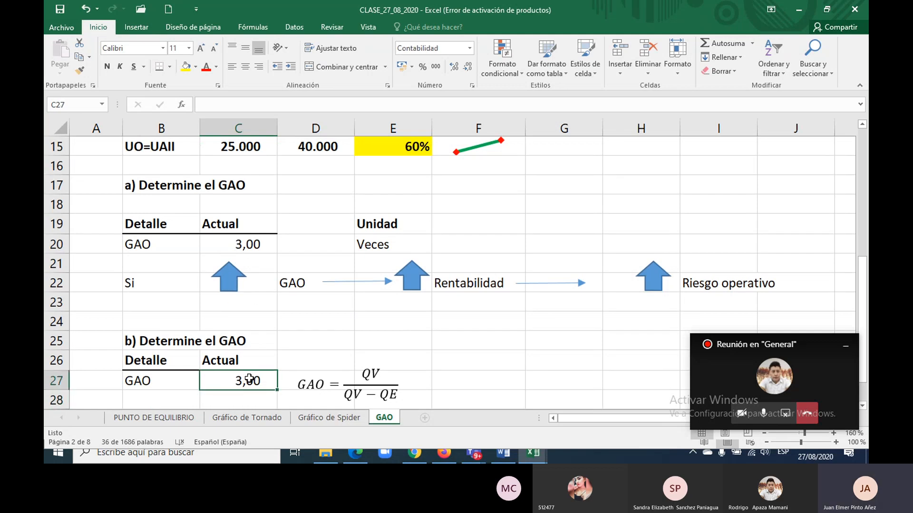
double_click(250, 381)
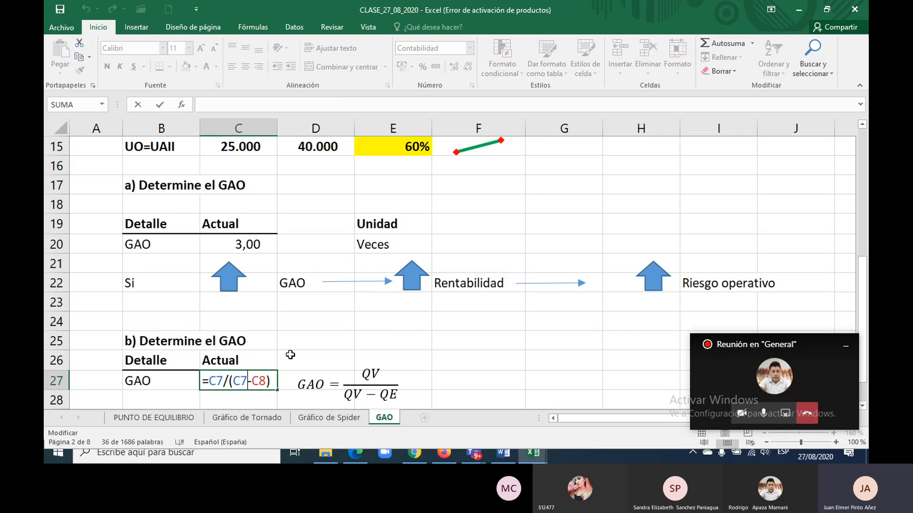
key("Escape")
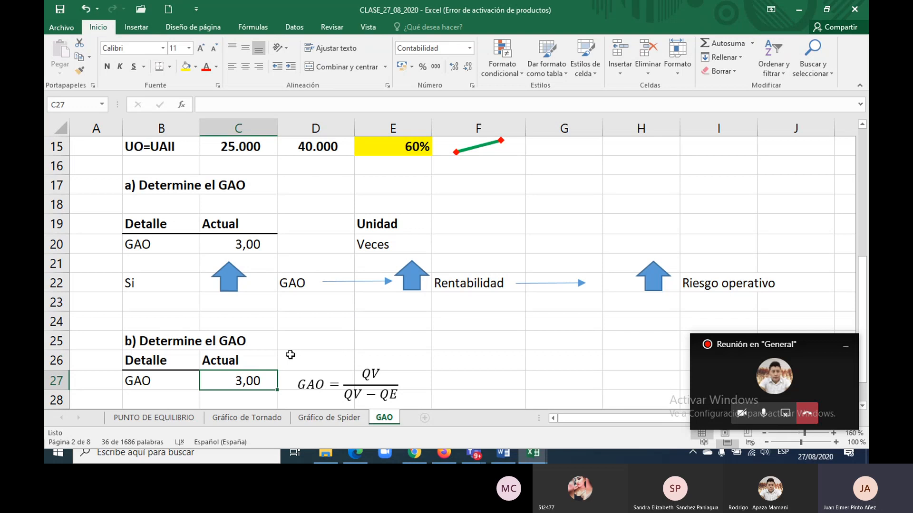
scroll(290, 354, "up", 1)
scroll(347, 347, "down", 2)
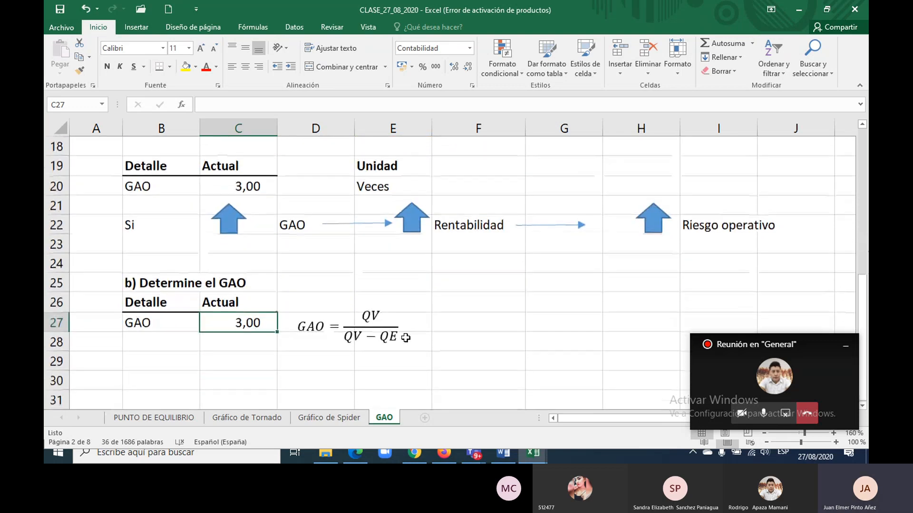
left_click(354, 334)
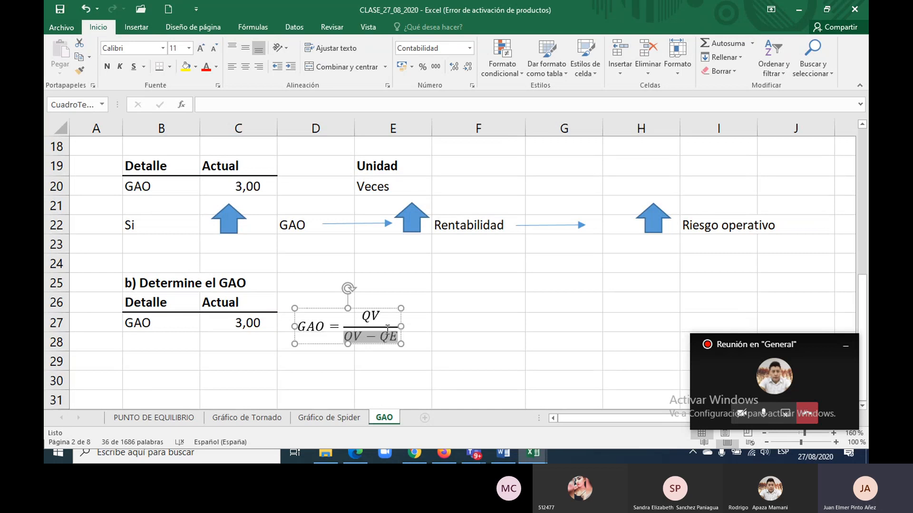
left_click(389, 315)
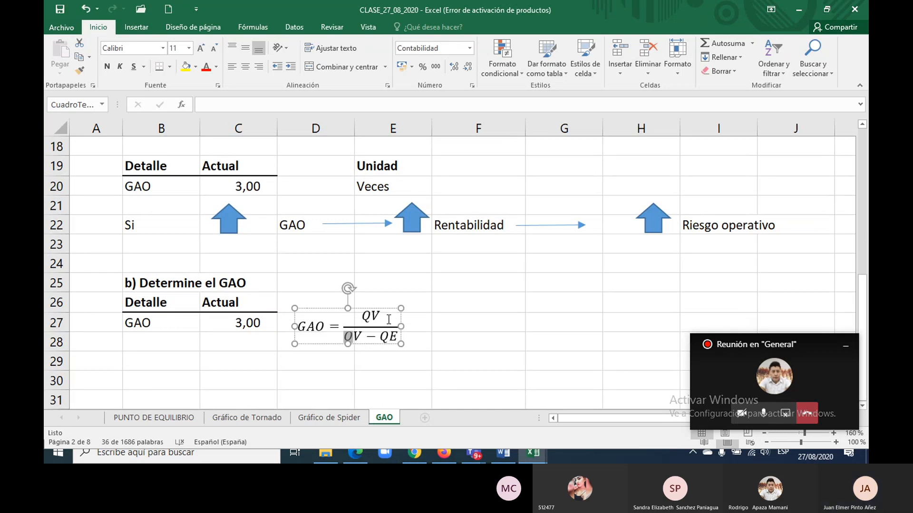
left_click(360, 318)
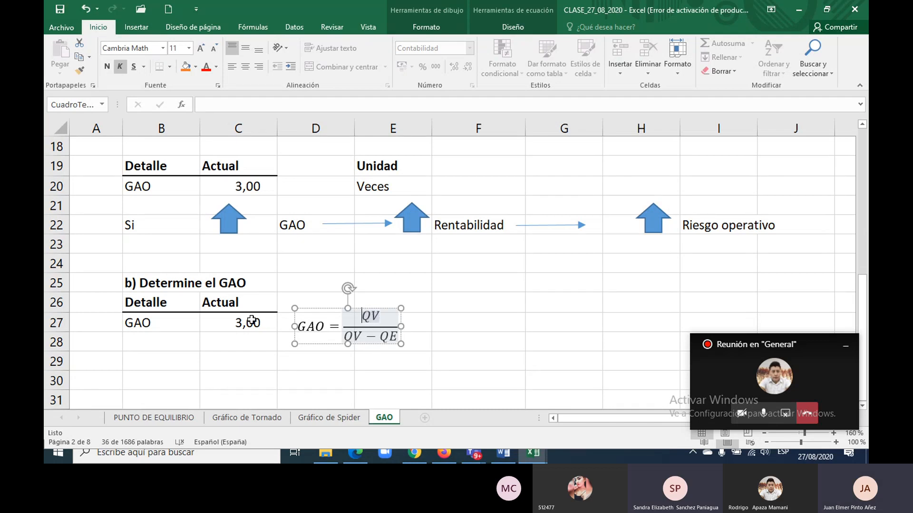
left_click(249, 320)
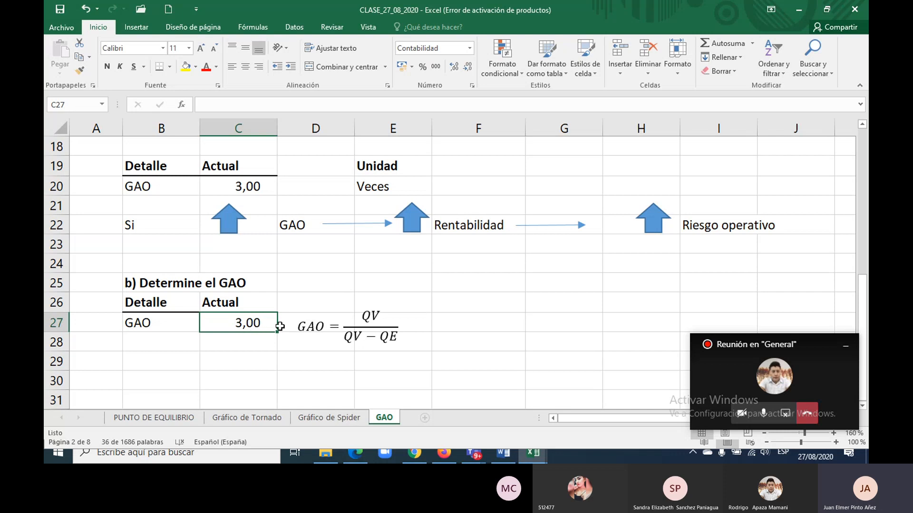
Step: Set the base sales quantity Qv in C7 to 40000
scroll(280, 328, "up", 4)
scroll(281, 328, "up", 2)
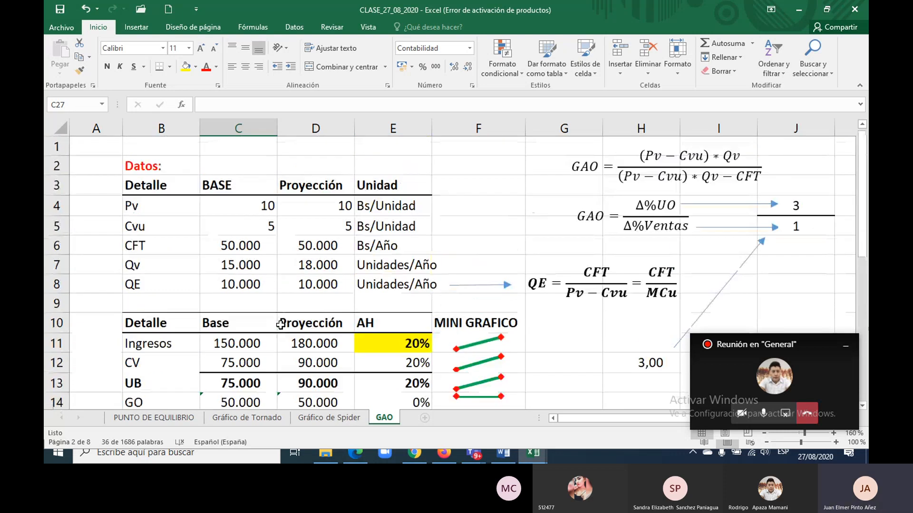
left_click(250, 269)
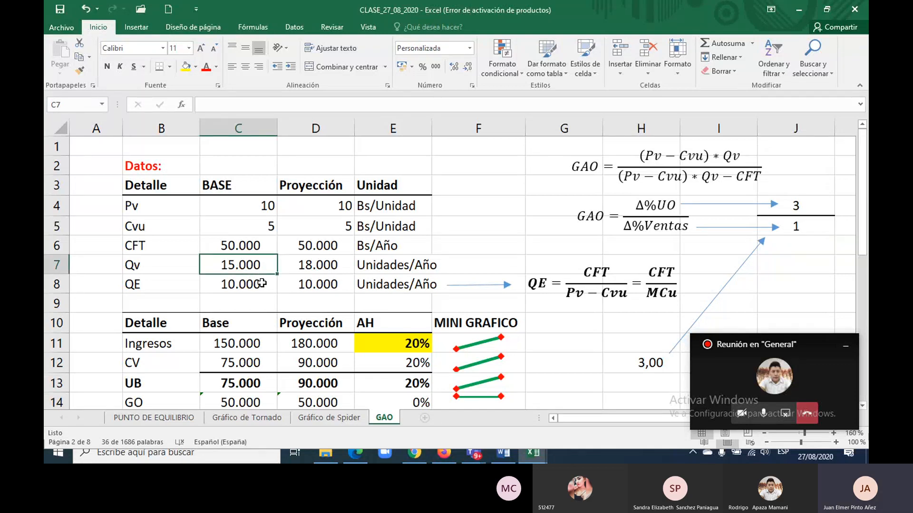
type("40000")
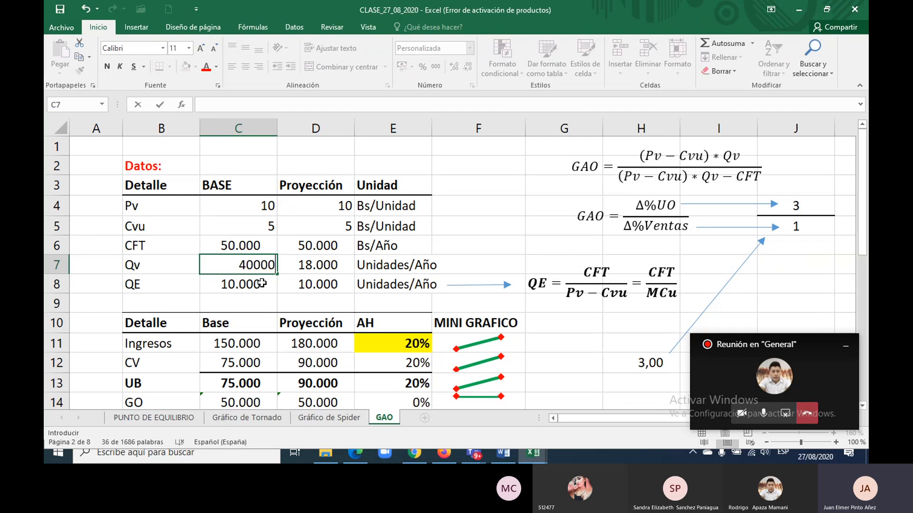
key("Return")
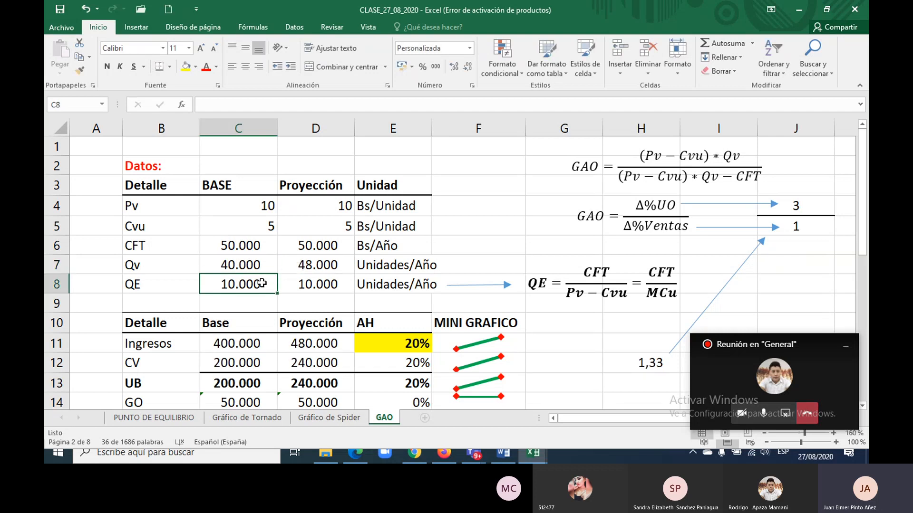
Step: Compare the GAO results of sections a) and b) in C20 and C27
scroll(262, 283, "down", 5)
left_click(250, 224)
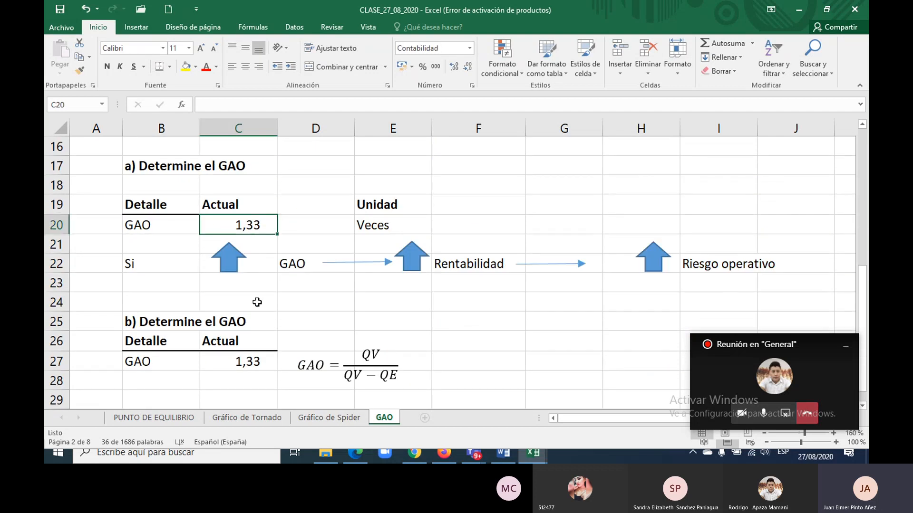
left_click(250, 359)
left_click(249, 232)
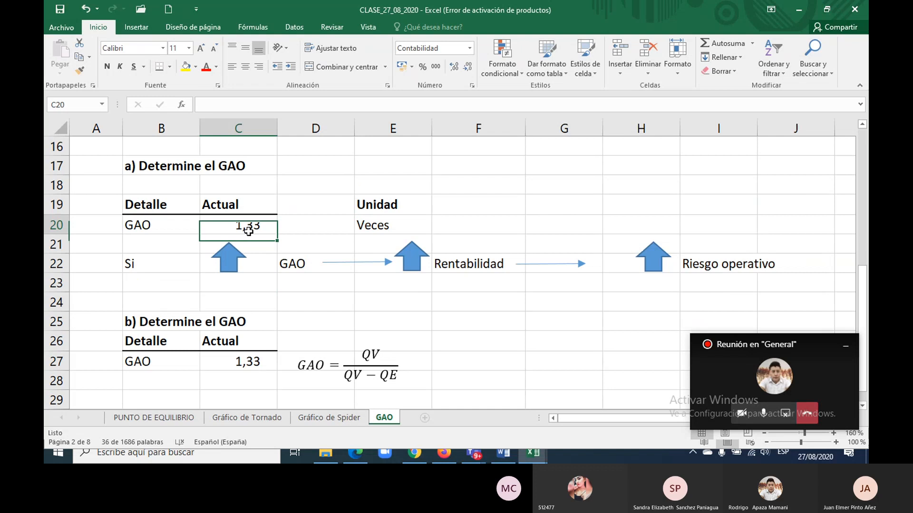
left_click(249, 360)
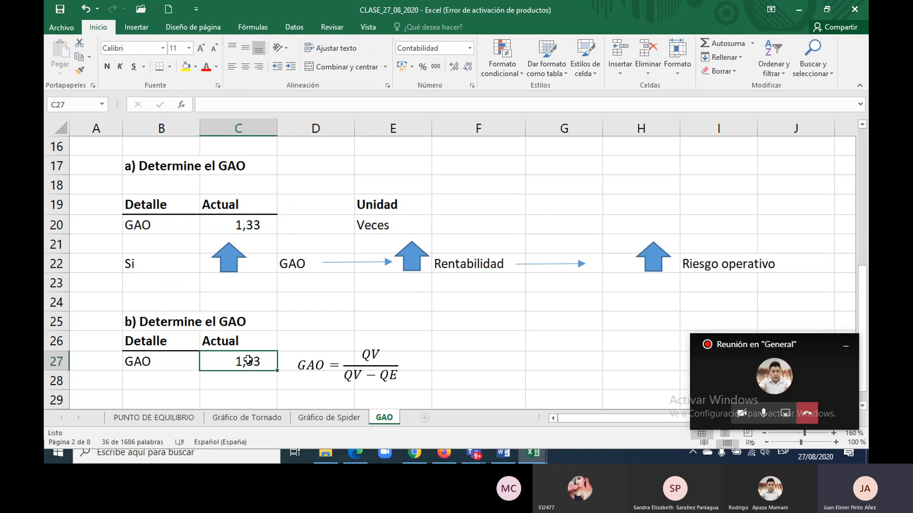
Step: Set the base sales quantity Qv in C7 to 15000 after rechecking both GAO results
left_click(252, 229)
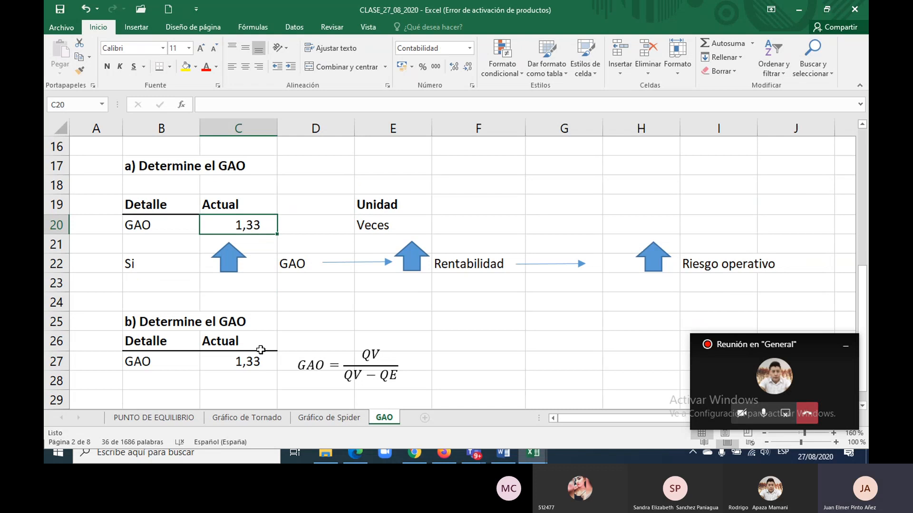
left_click(259, 365)
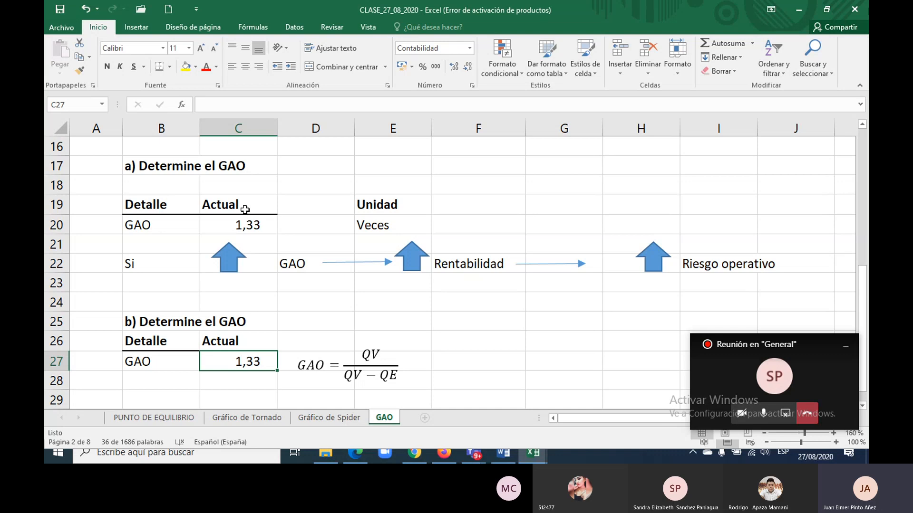
scroll(245, 209, "up", 5)
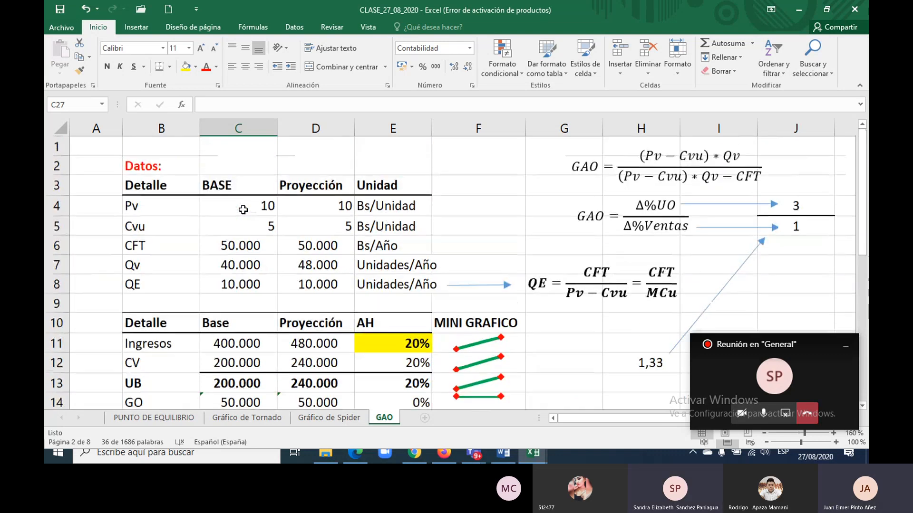
left_click(254, 268)
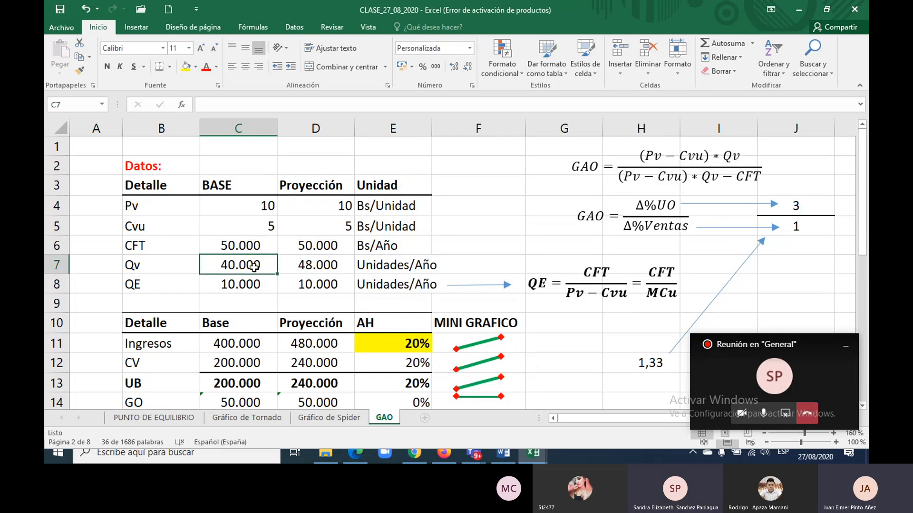
type("15000")
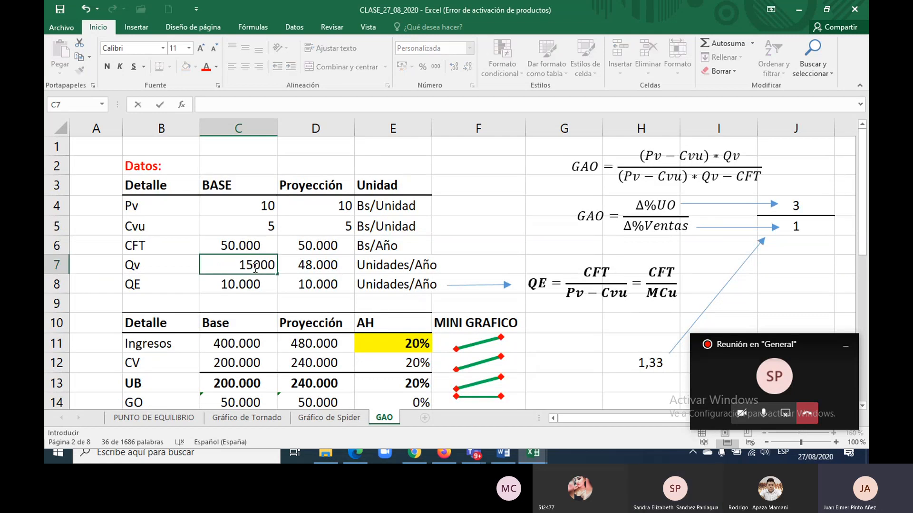
key("Return")
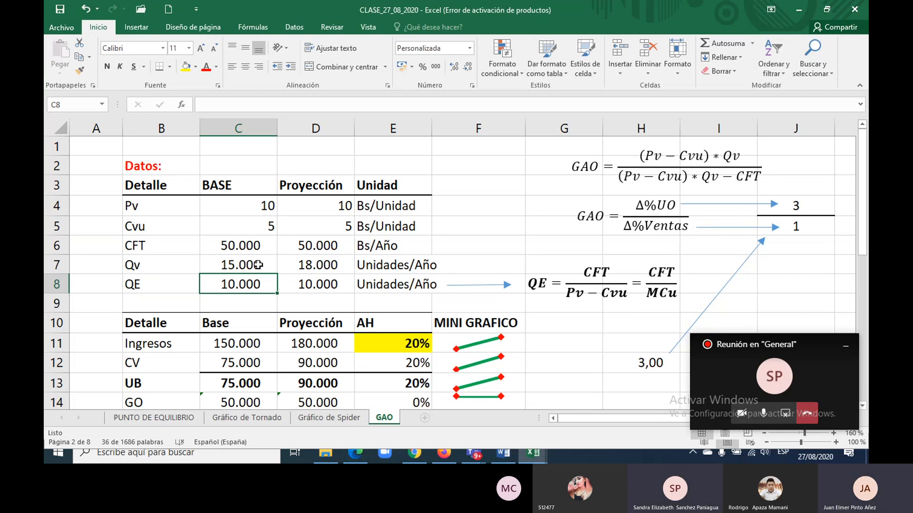
Step: Compare the base sales quantity Qv in C7 with the break-even quantity QE in C8
left_click(259, 264)
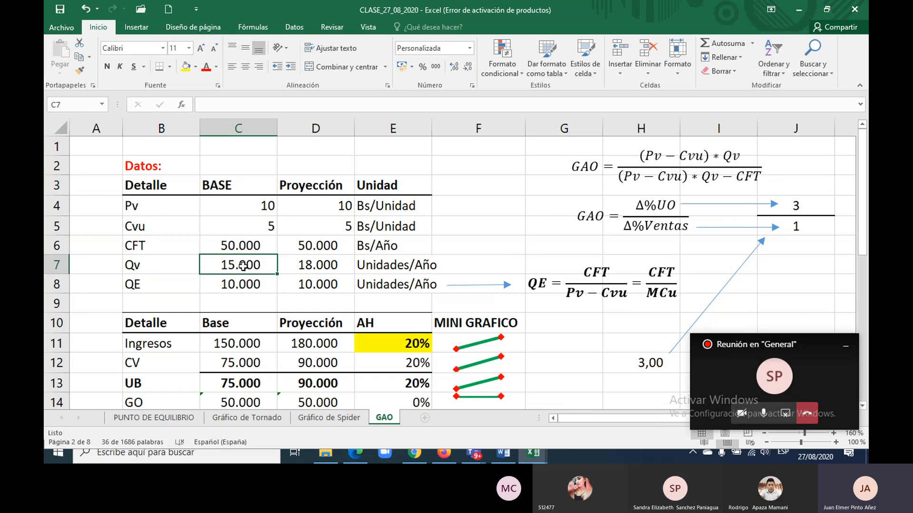
double_click(261, 264)
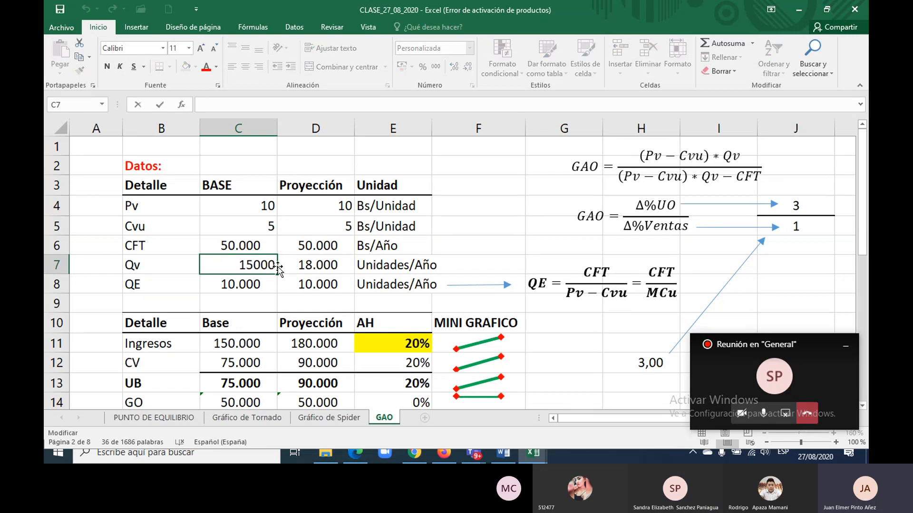
left_click_drag(238, 265, 273, 263)
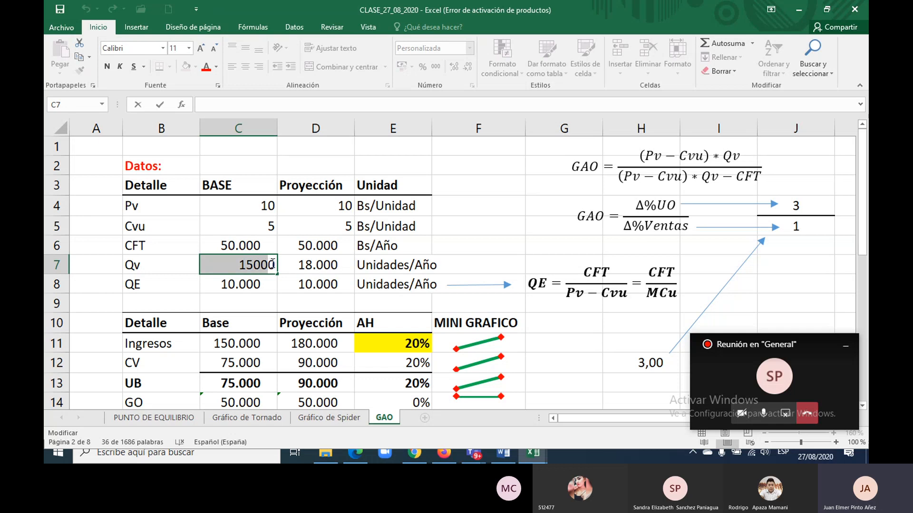
left_click(239, 283)
left_click(243, 265)
left_click(240, 284)
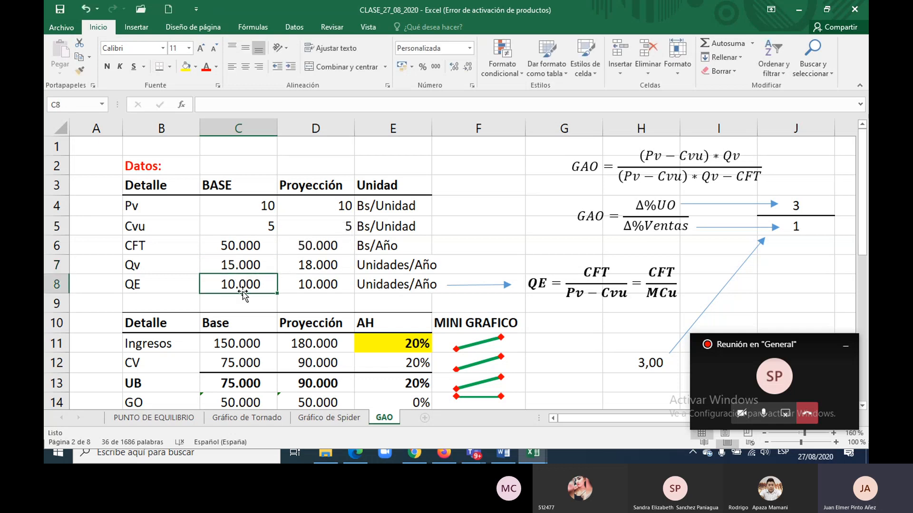
Step: Review the IT and CT break-even chart on the PUNTO DE EQUILIBRIO sheet and return to the GAO sheet
left_click(180, 418)
scroll(575, 299, "down", 5)
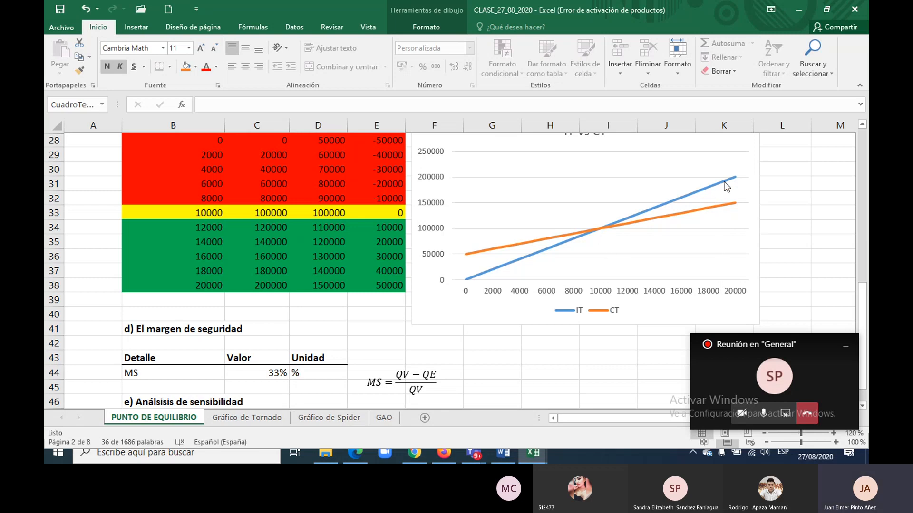
left_click(382, 418)
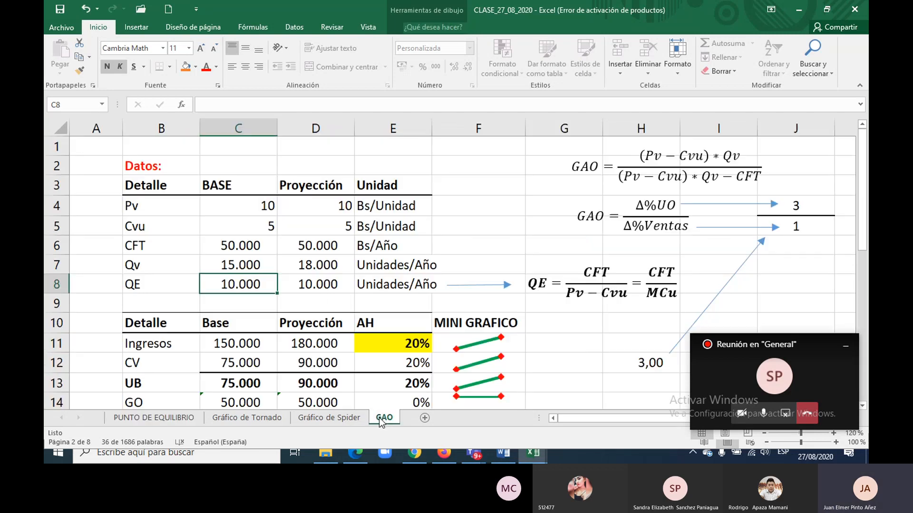
Step: Check the GAO of section a) in C20 against the section b) result for the changed sales quantity
scroll(265, 304, "down", 4)
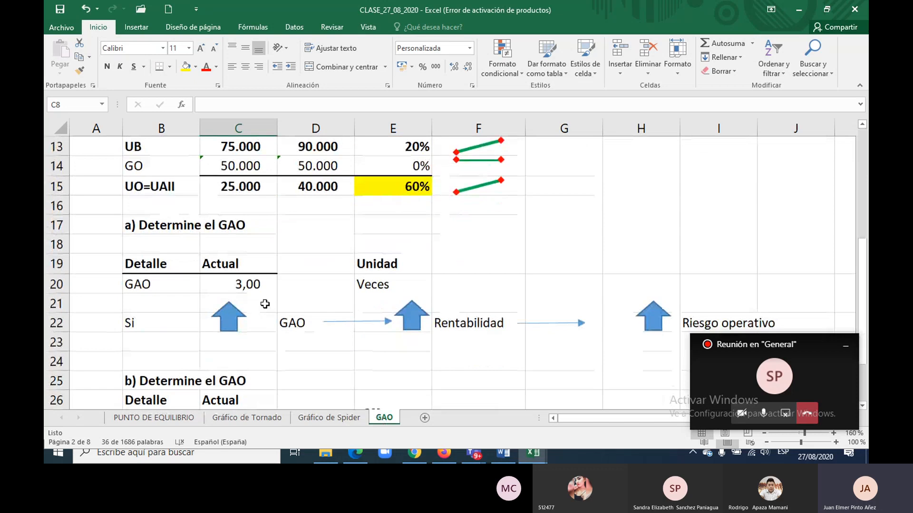
left_click(251, 288)
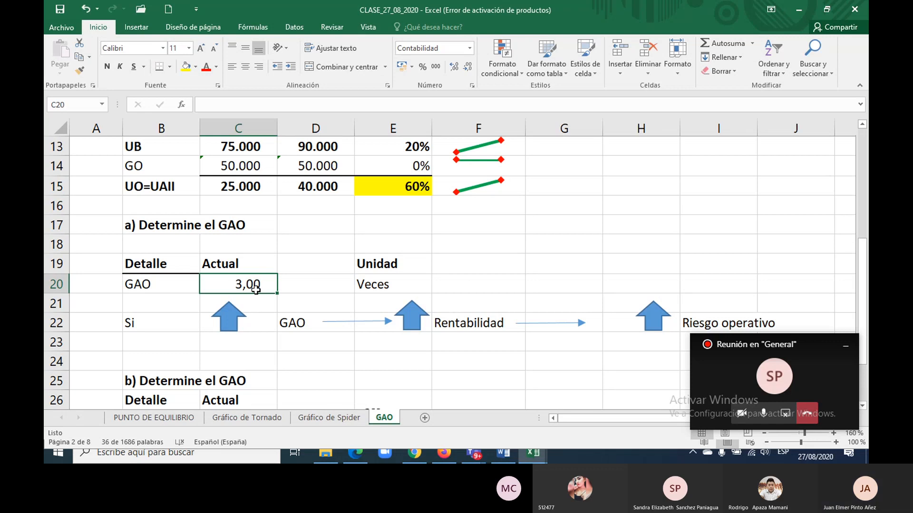
scroll(256, 290, "down", 1)
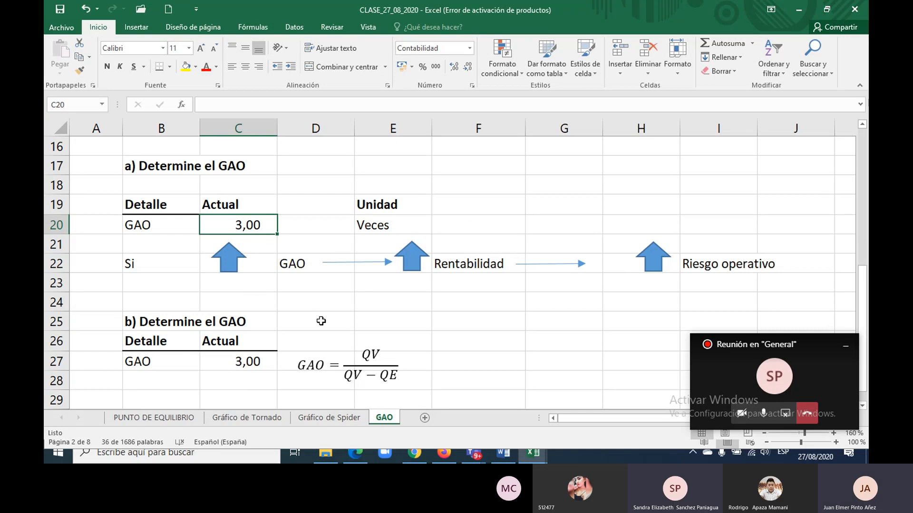
Step: Review the base and projected CFT and Qv values, and compare base Qv with QE in C7:C8
scroll(296, 313, "up", 5)
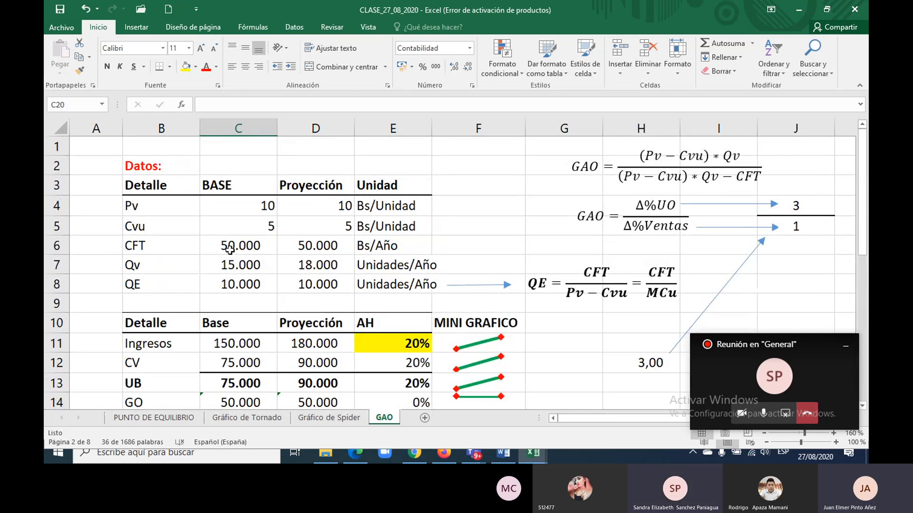
left_click_drag(233, 251, 303, 251)
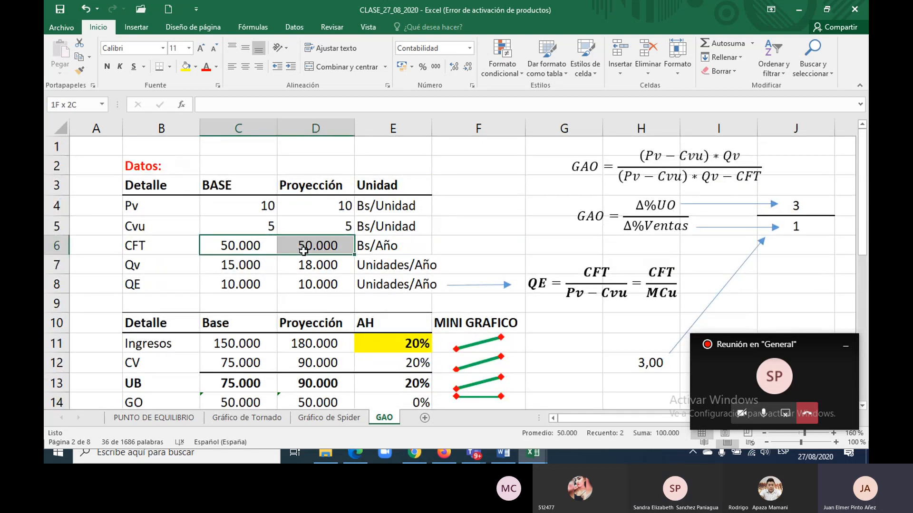
left_click_drag(218, 264, 308, 265)
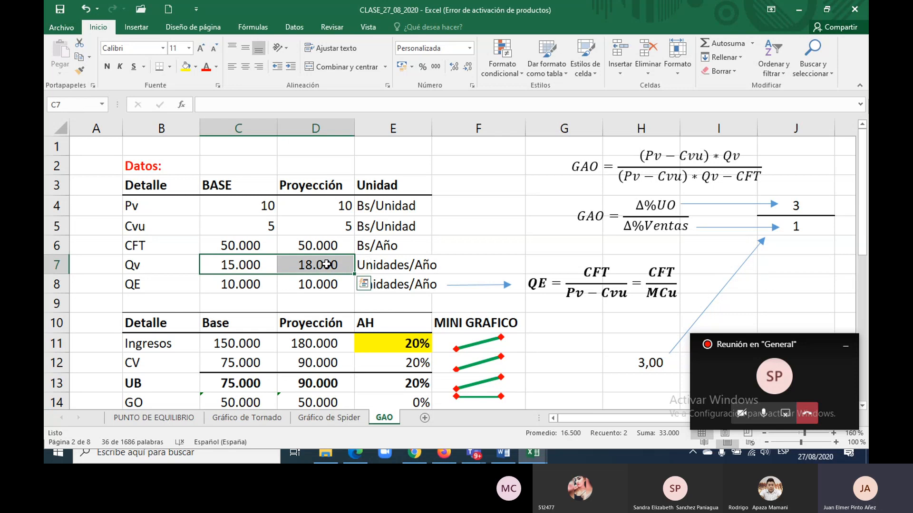
left_click(242, 285)
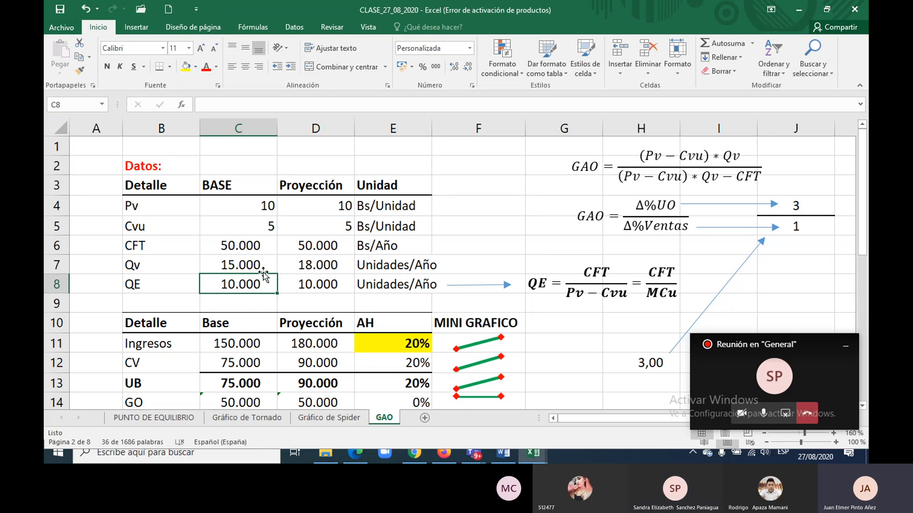
left_click_drag(255, 262, 263, 281)
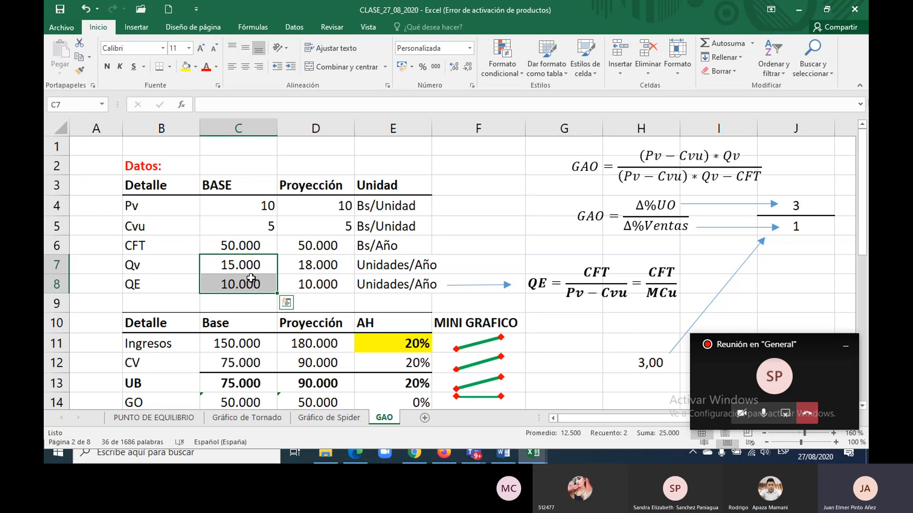
left_click(251, 267)
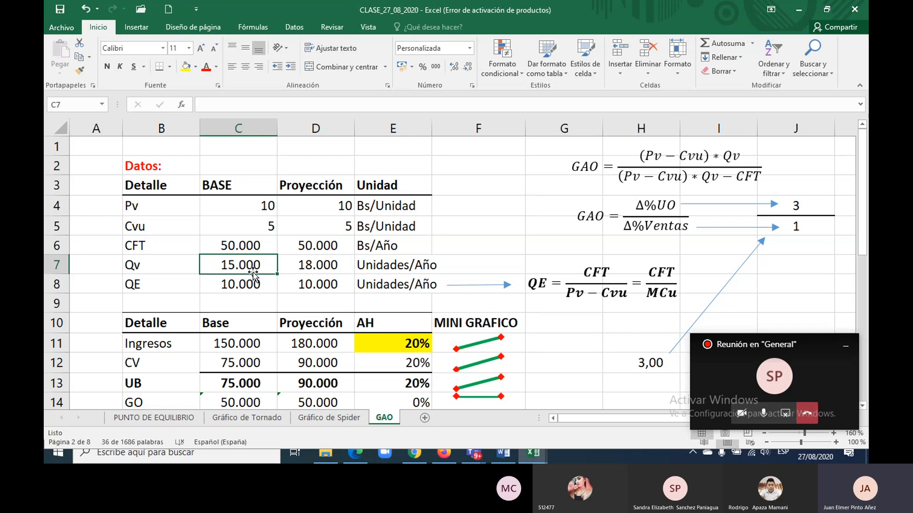
Step: Set the base sales quantity Qv in C7 of the GAO sheet to 50000
type("50000")
key("Return")
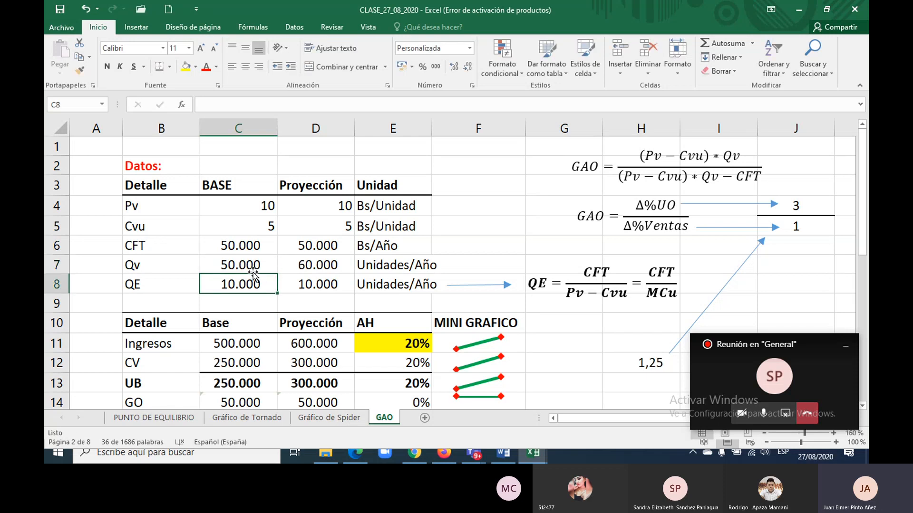
left_click(253, 272)
left_click(253, 275)
left_click(253, 273)
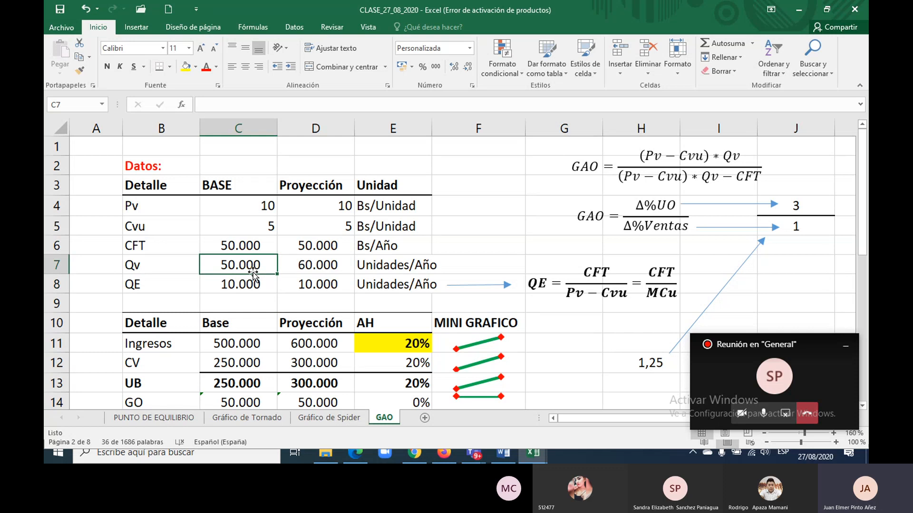
left_click(253, 276)
left_click(253, 273)
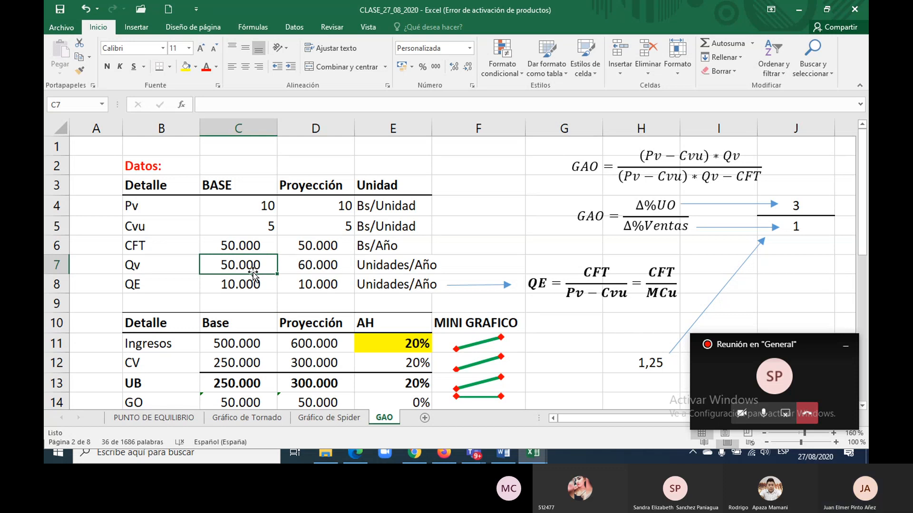
left_click(253, 276)
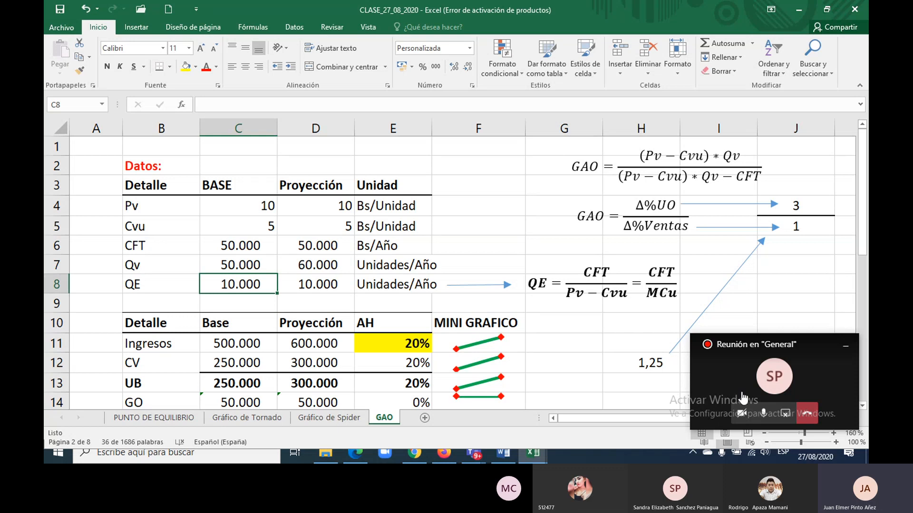
left_click(764, 414)
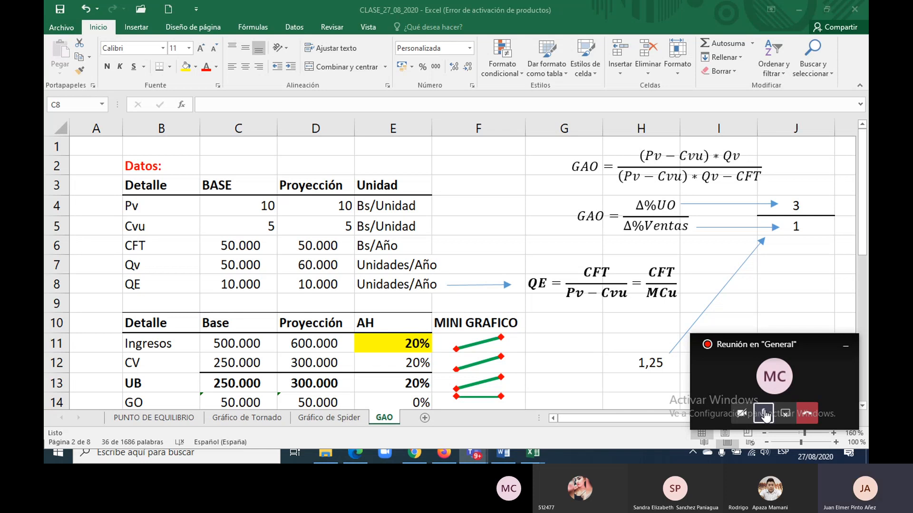
left_click(765, 414)
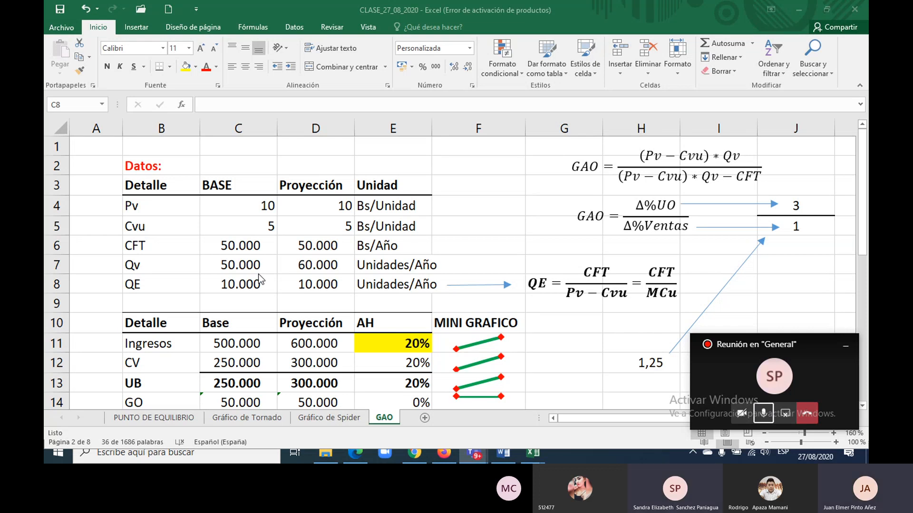
Step: Change the base sales quantity Qv in C7 back to 15000
left_click(254, 262)
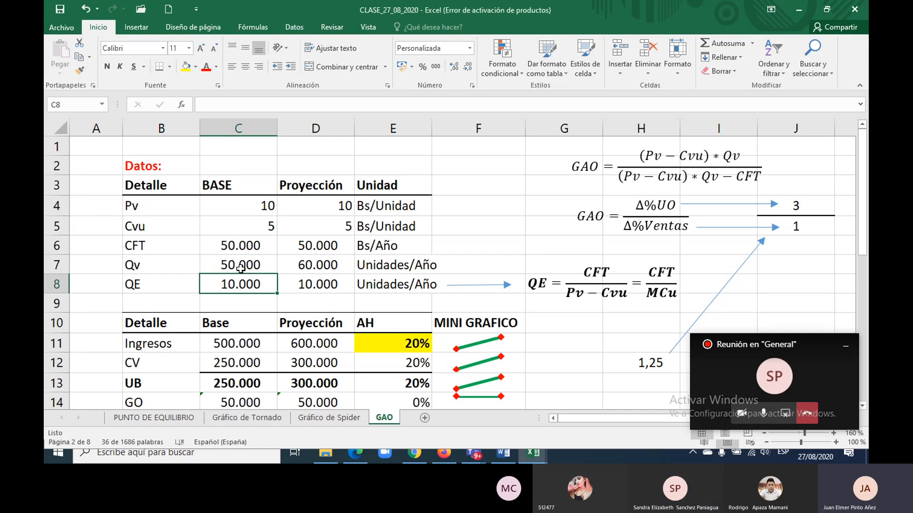
left_click(260, 267)
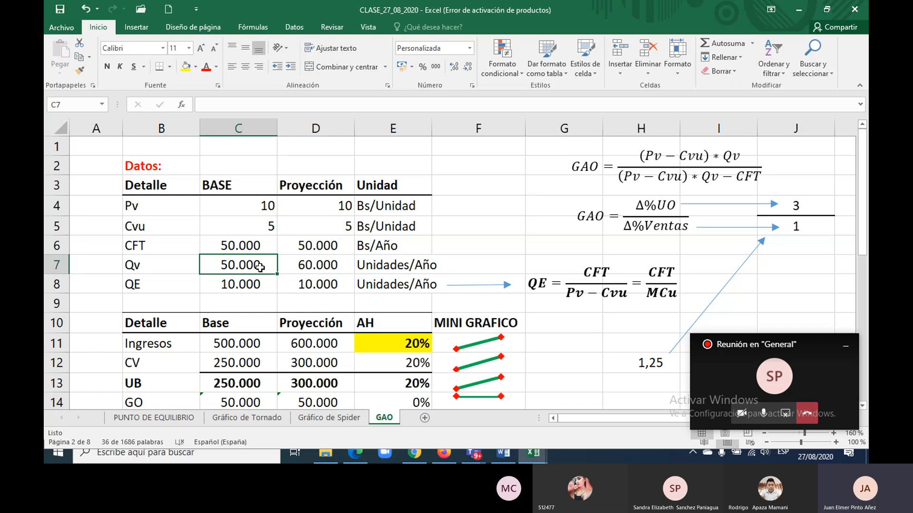
type("15000")
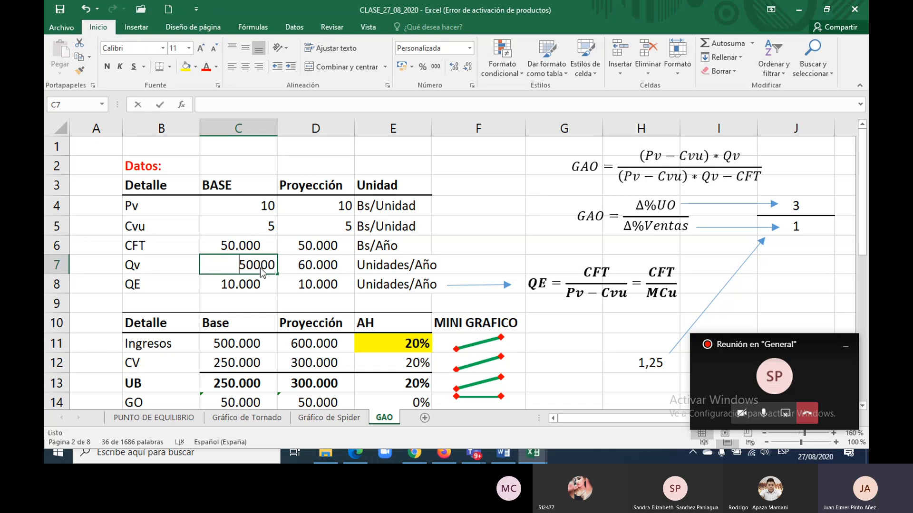
key("Return")
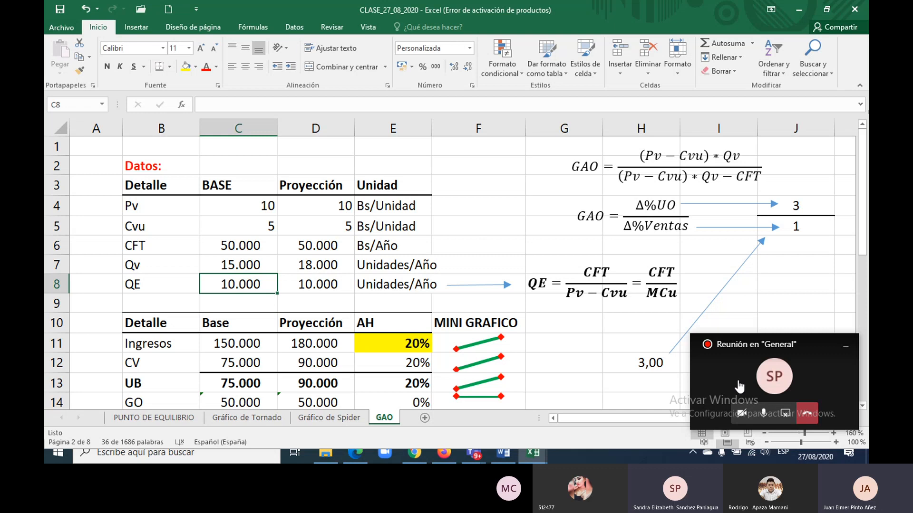
left_click(761, 415)
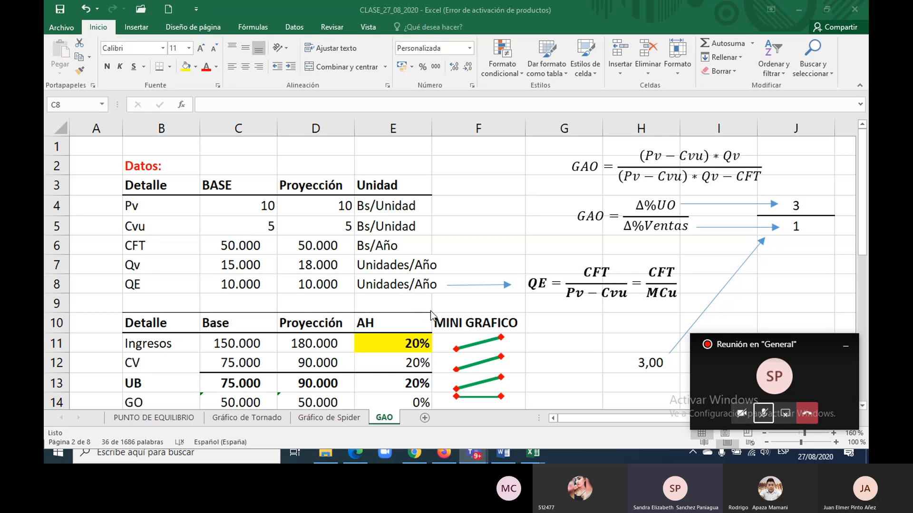
left_click(763, 414)
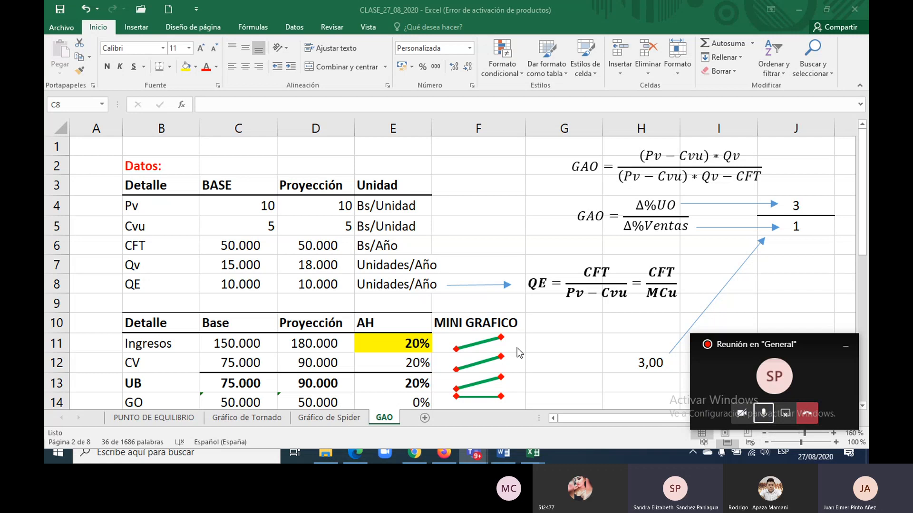
Step: Set the base sales quantity Qv in C7 to 9000, below the equilibrium quantity QE
left_click(243, 268)
scroll(252, 267, "down", 2)
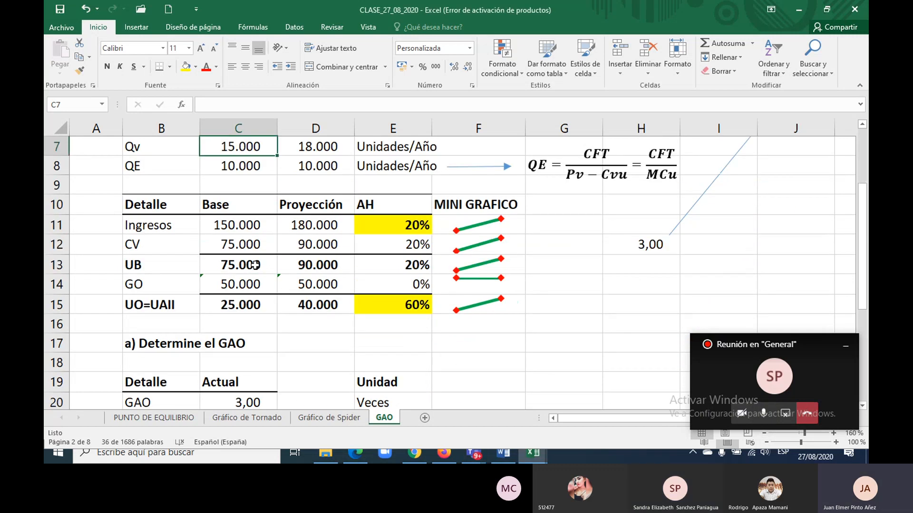
type("9000")
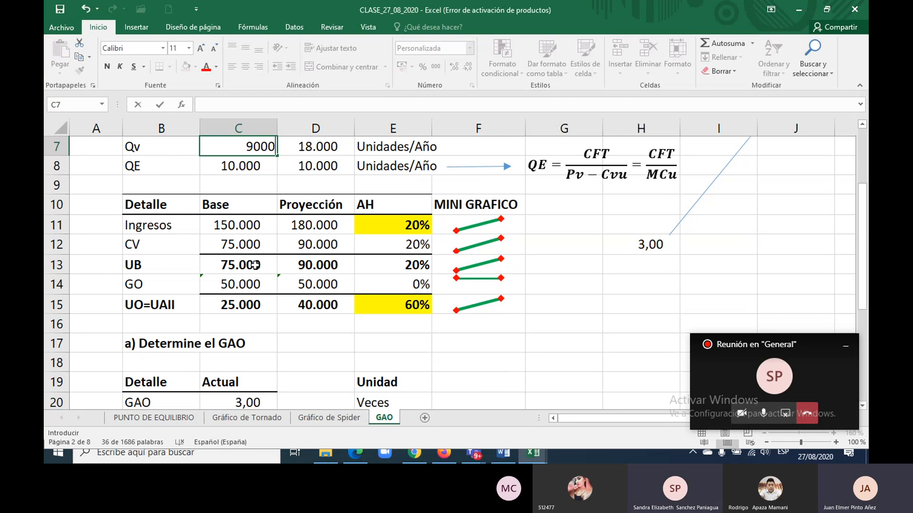
key("Return")
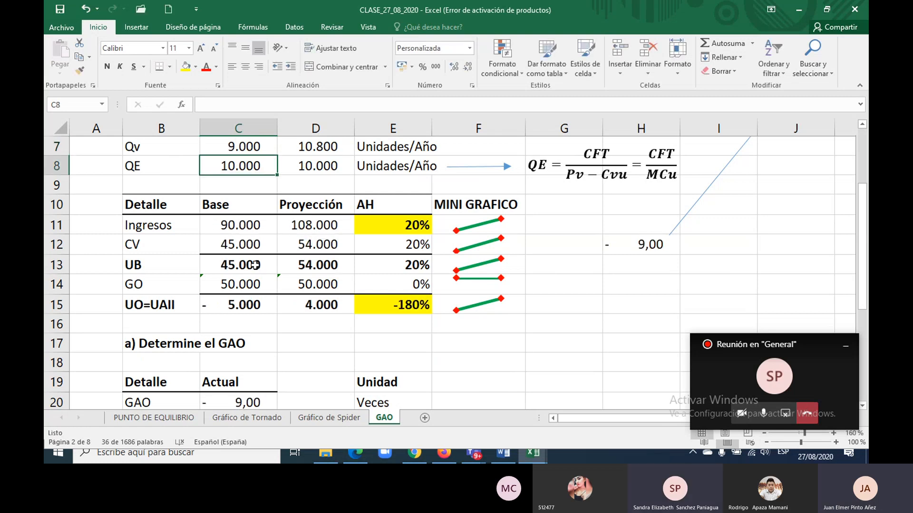
Step: Examine the base operating profit UO=UAII in C15 and the resulting GAO in row 20
key("Up")
key("Down")
key("Down")
key("Down")
key("Down")
key("Down")
key("Down")
key("Down")
key("Down")
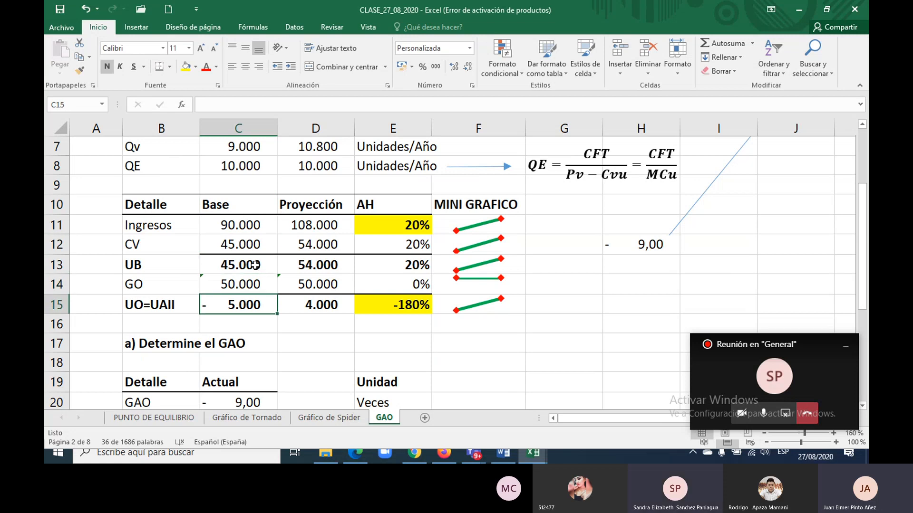
scroll(294, 321, "down", 1)
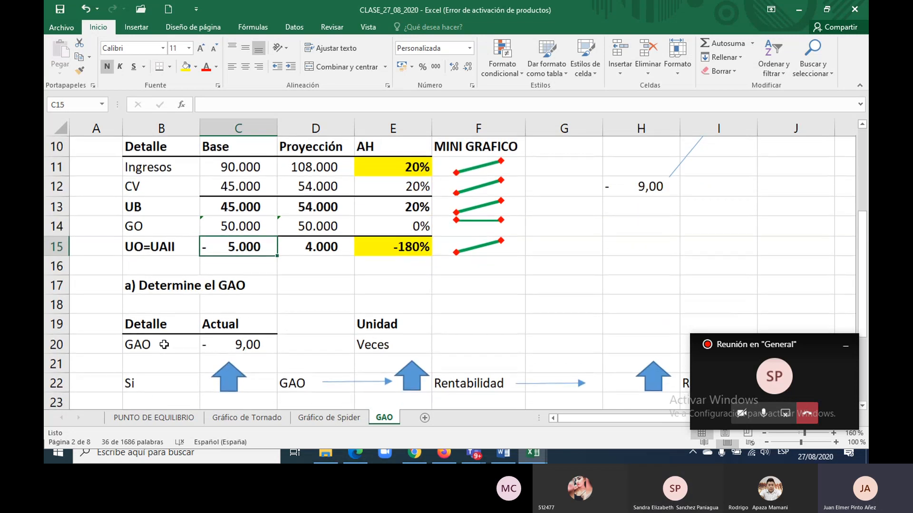
left_click_drag(164, 345, 224, 344)
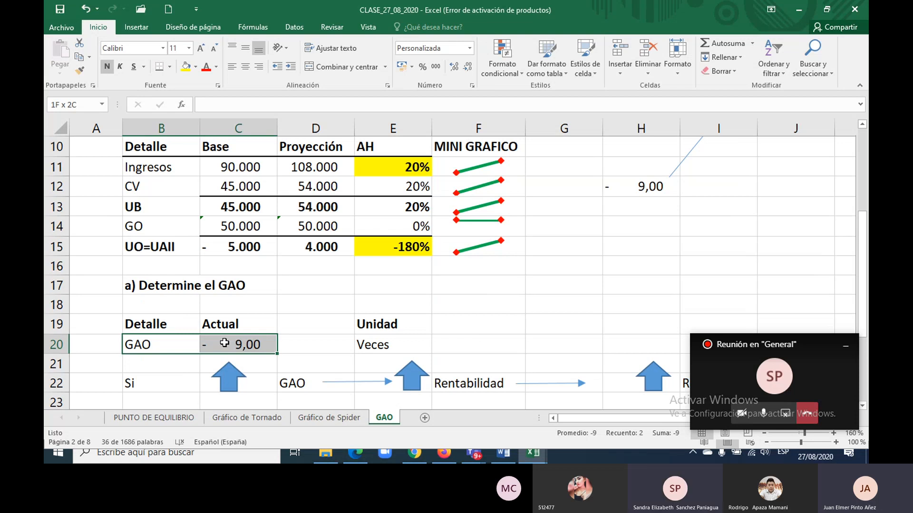
left_click_drag(224, 343, 224, 343)
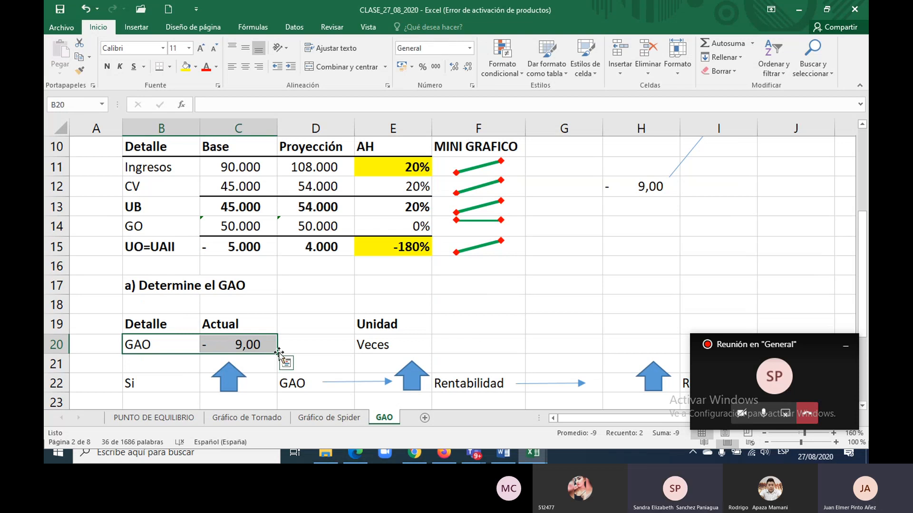
Step: Review the red loss rows for Qv 0 to 8000 beside the IT Vs CT chart on the PUNTO DE EQUILIBRIO sheet
left_click(175, 418)
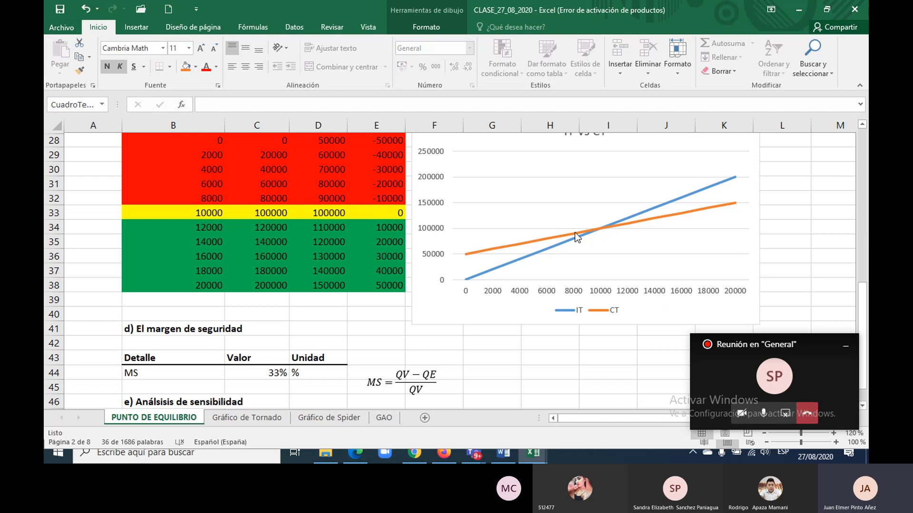
mouse_move(545, 242)
scroll(304, 231, "up", 1)
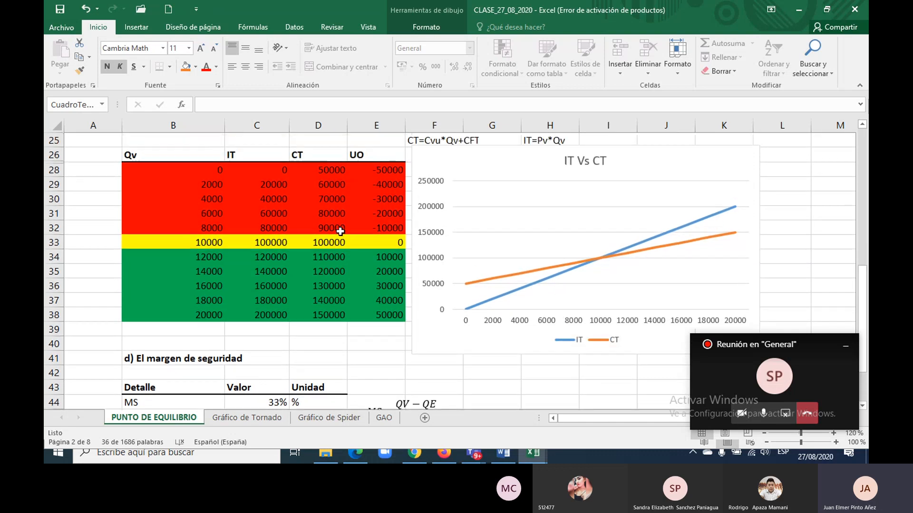
left_click(124, 167)
left_click_drag(125, 167, 381, 225)
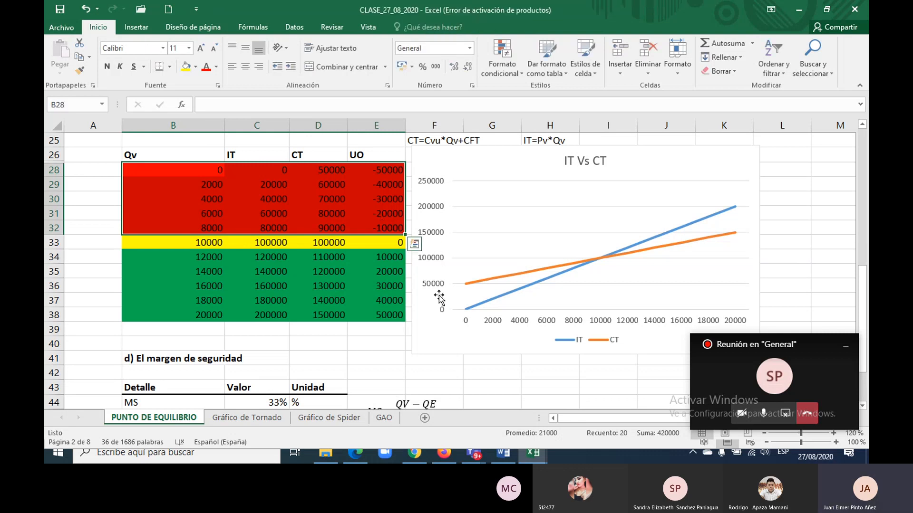
Step: Return to the GAO sheet and restore the base sales quantity Qv in C7 to 15000
left_click(384, 418)
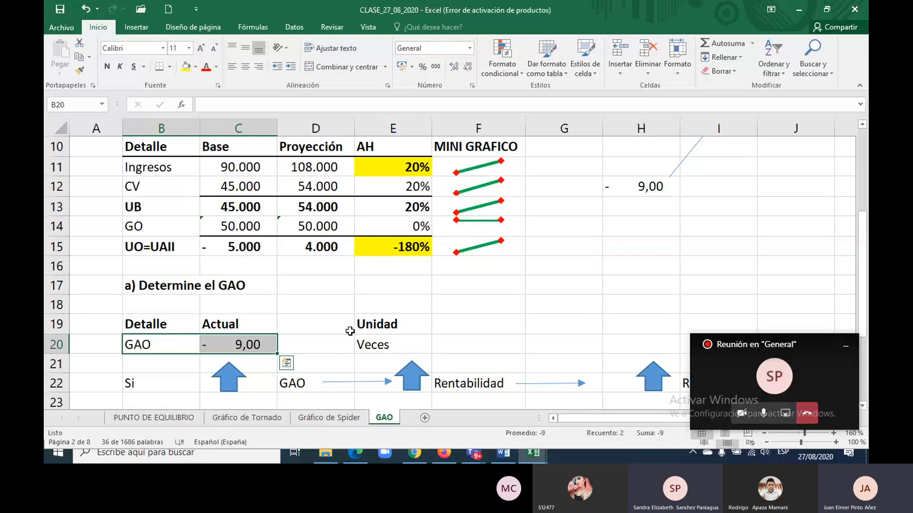
scroll(350, 332, "up", 3)
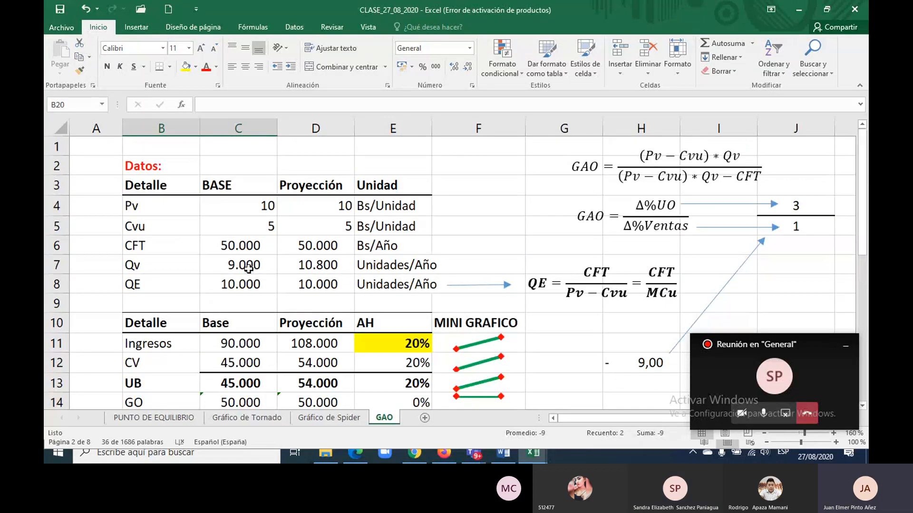
left_click(248, 269)
type("15000")
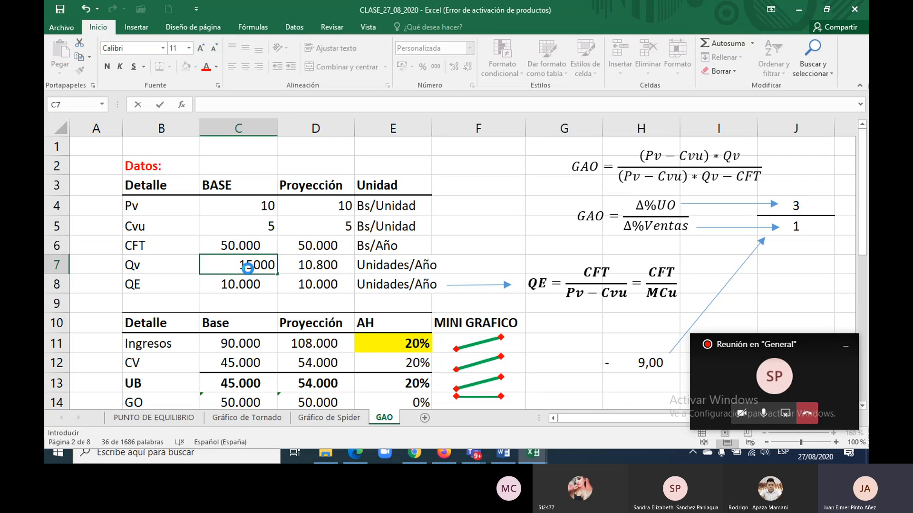
key("Return")
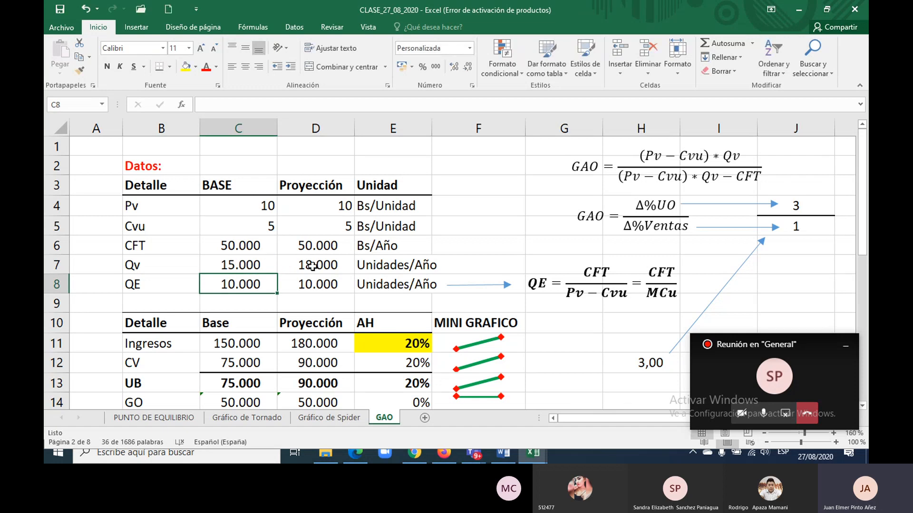
Step: Add a new worksheet after the GAO sheet and name it GAF
left_click(427, 419)
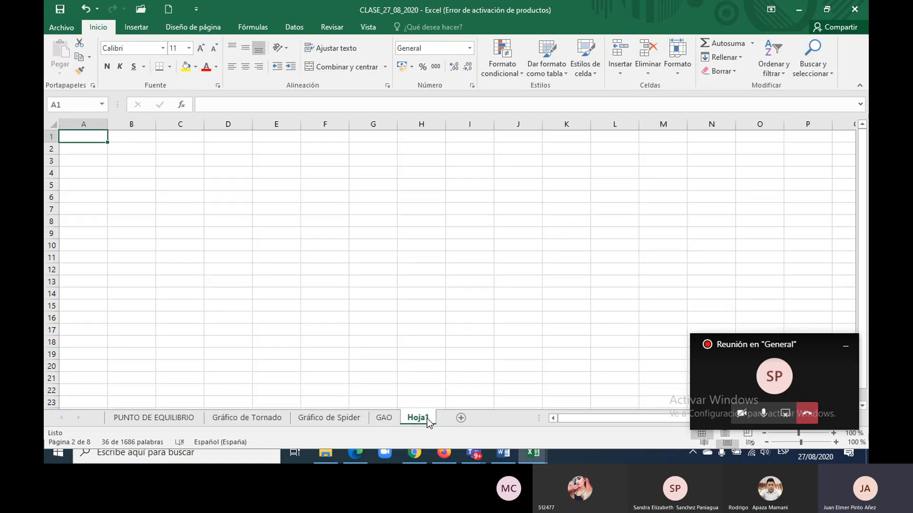
double_click(427, 418)
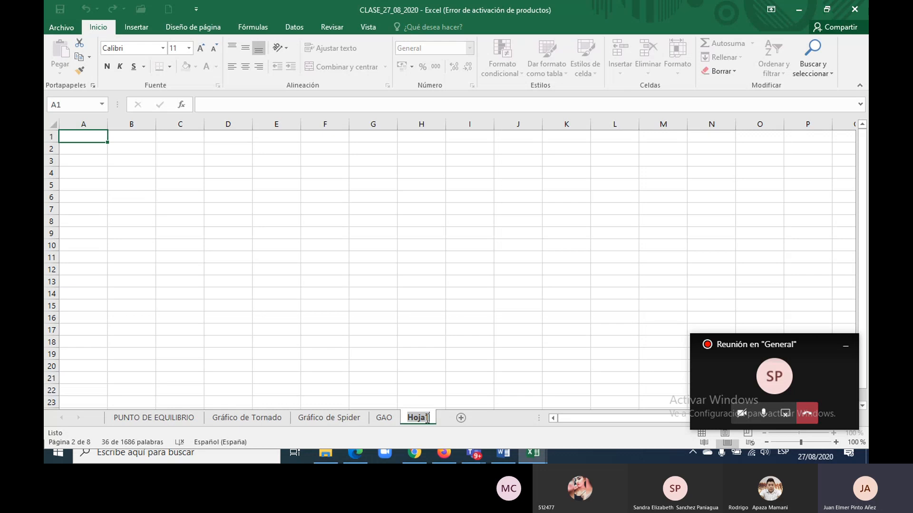
key("BackSpace")
type("GAF")
left_click(386, 418)
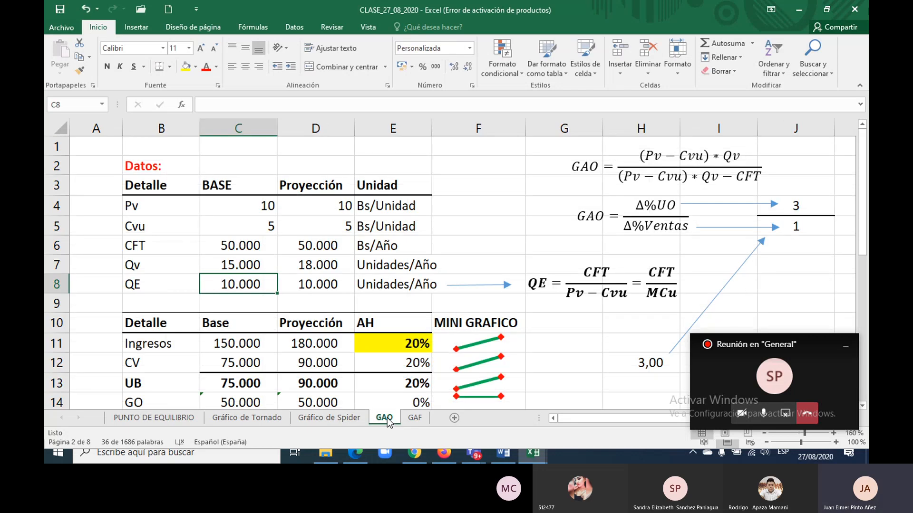
left_click(414, 419)
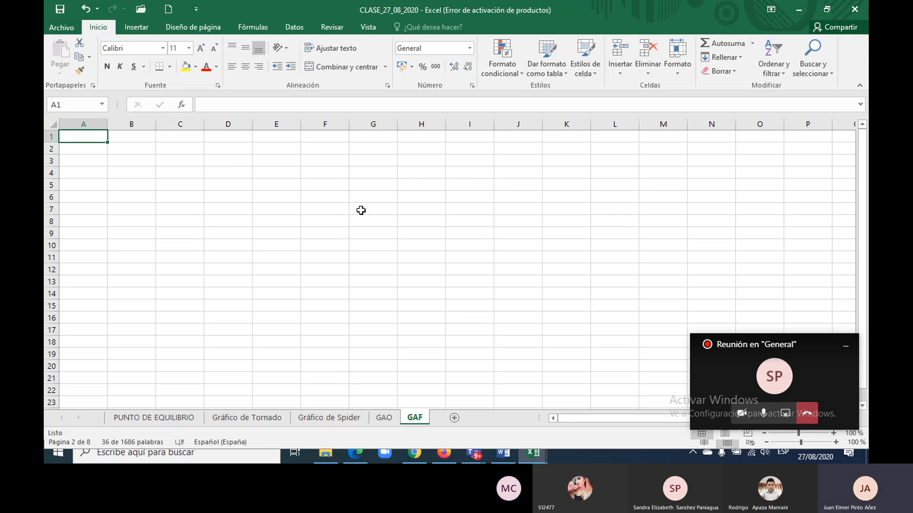
left_click(835, 434)
left_click(834, 434)
left_click(834, 434)
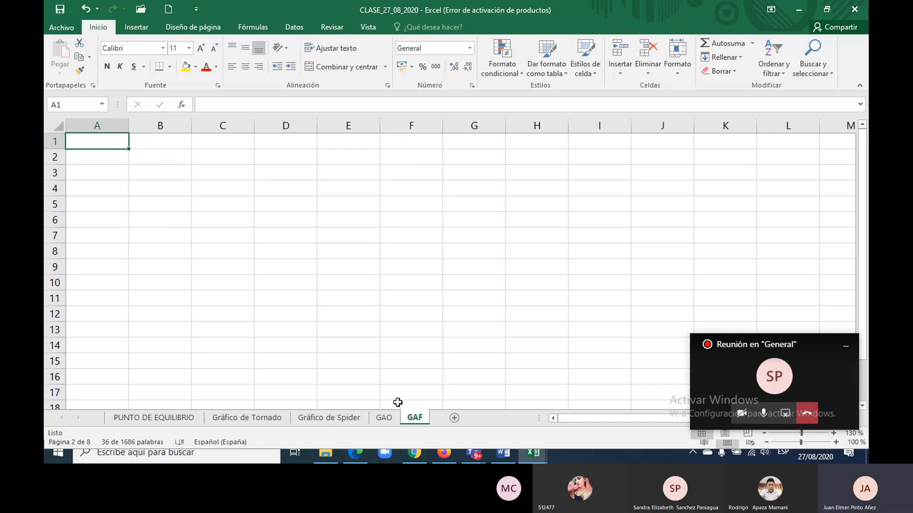
Step: Copy the Datos table B2:D7 from the PUNTO DE EQUILIBRIO sheet to cell B2 of the GAF sheet
left_click(159, 417)
scroll(200, 321, "up", 8)
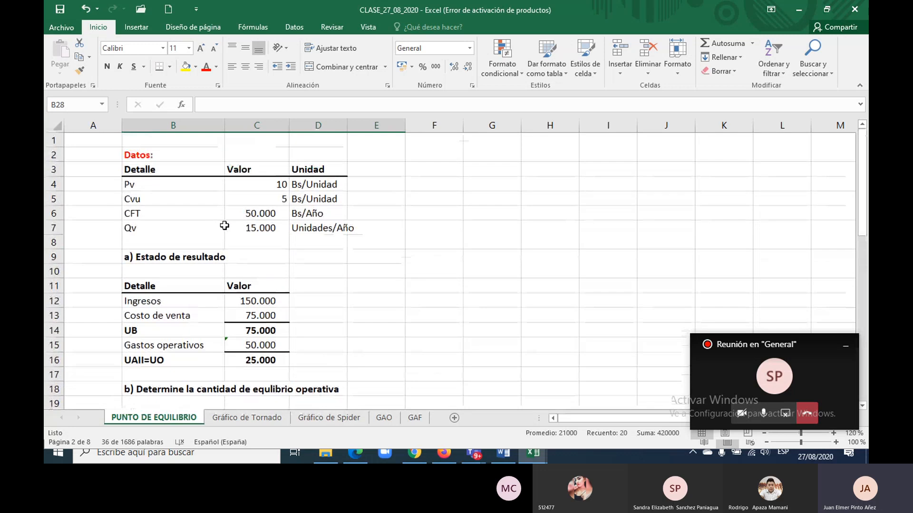
left_click_drag(141, 156, 319, 232)
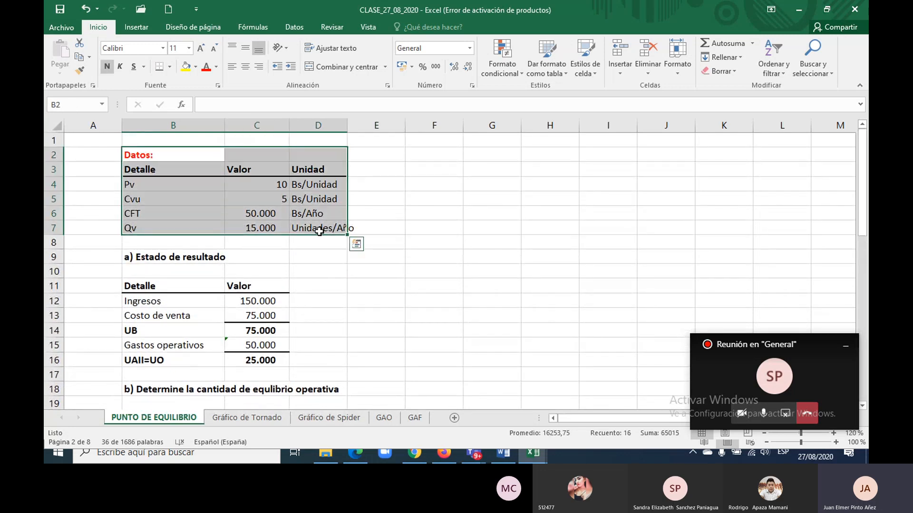
key("ctrl+c")
left_click(413, 419)
left_click(141, 156)
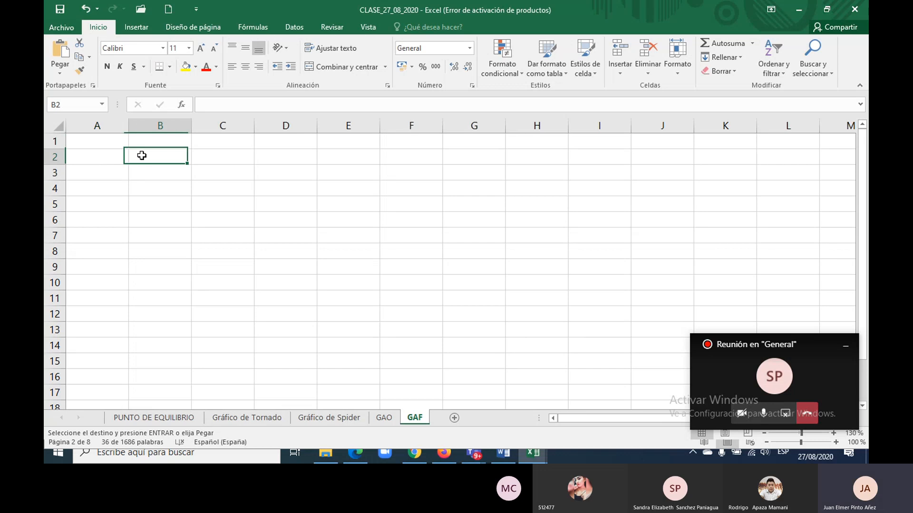
key("ctrl+v")
left_click(414, 282)
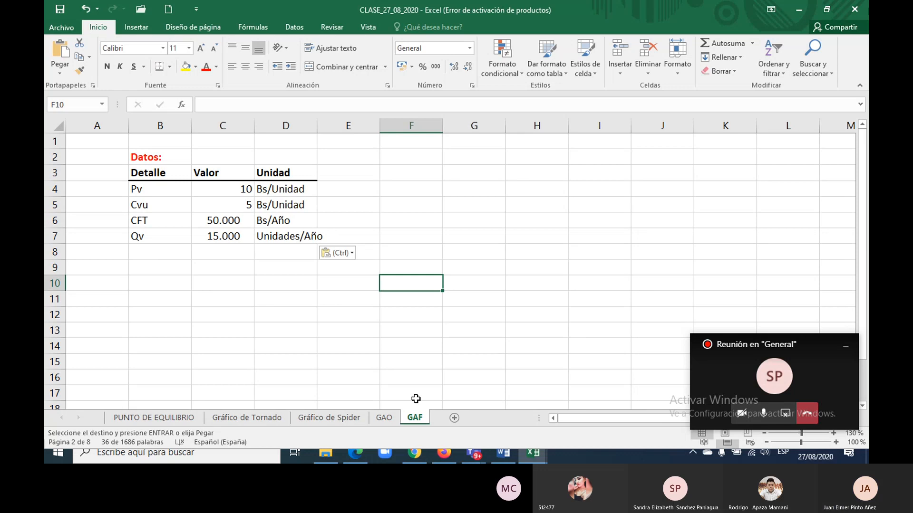
left_click(415, 417)
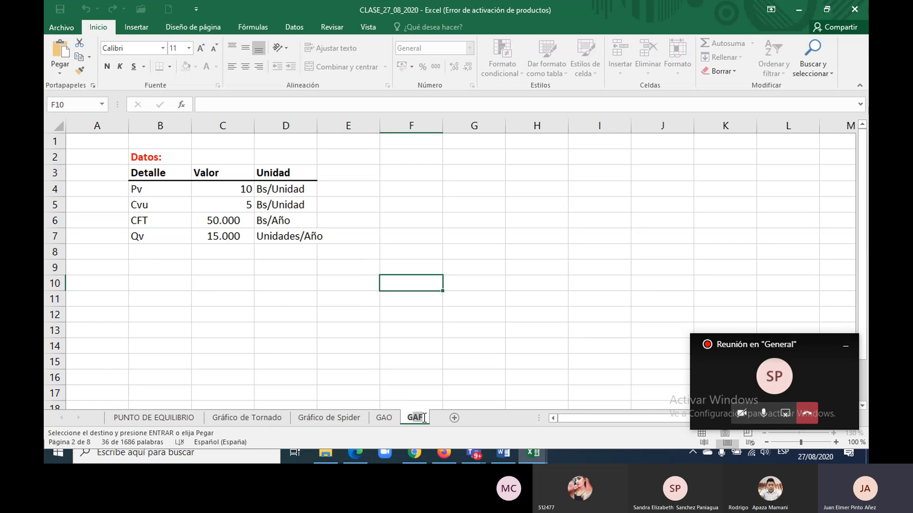
left_click(257, 322)
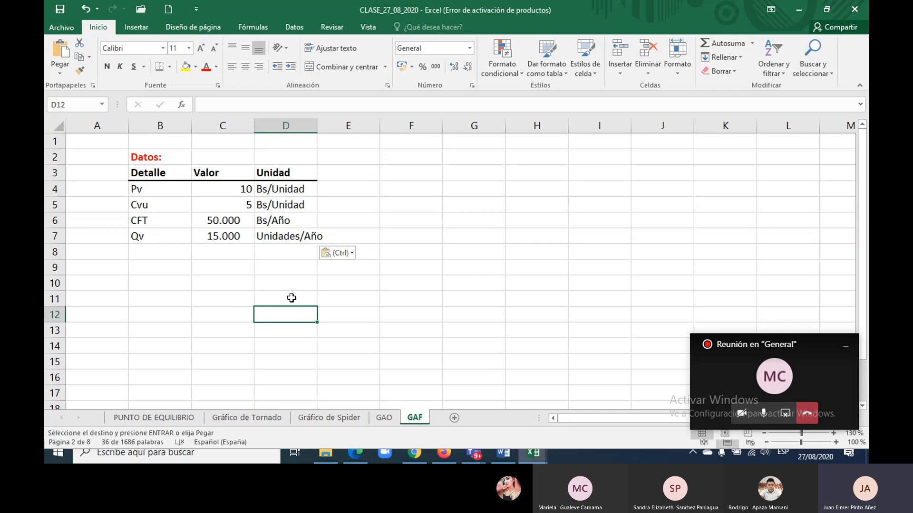
left_click(164, 294)
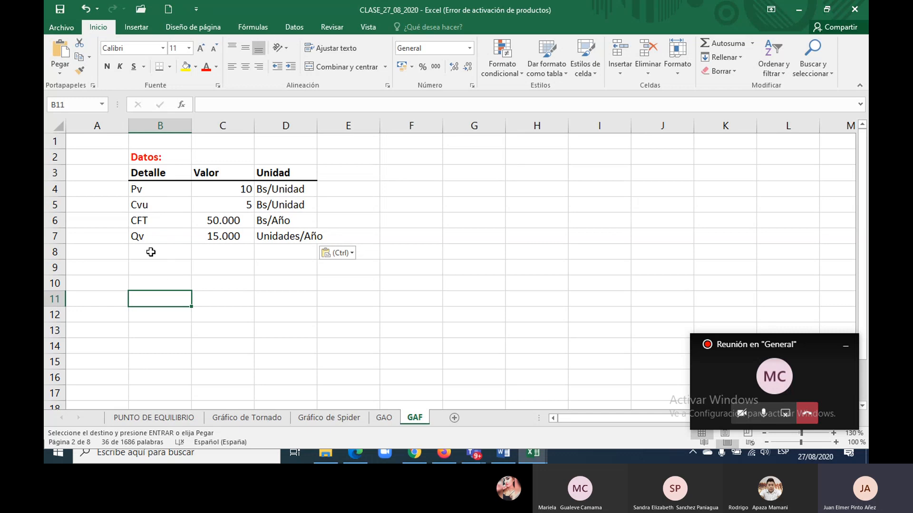
Step: Insert three blank rows above the Datos table at row 2 of the GAF sheet
left_click(55, 157)
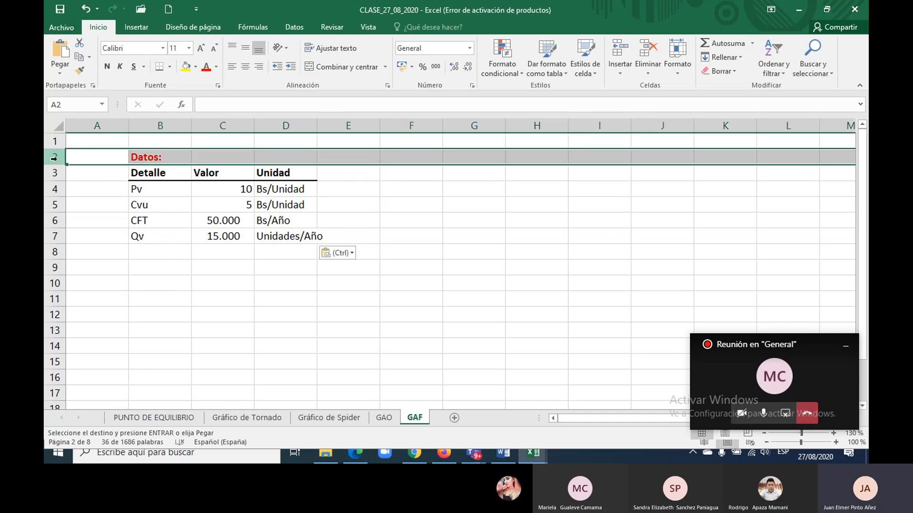
key("ctrl+plus")
key("ctrl+plus")
key("ctrl+plus")
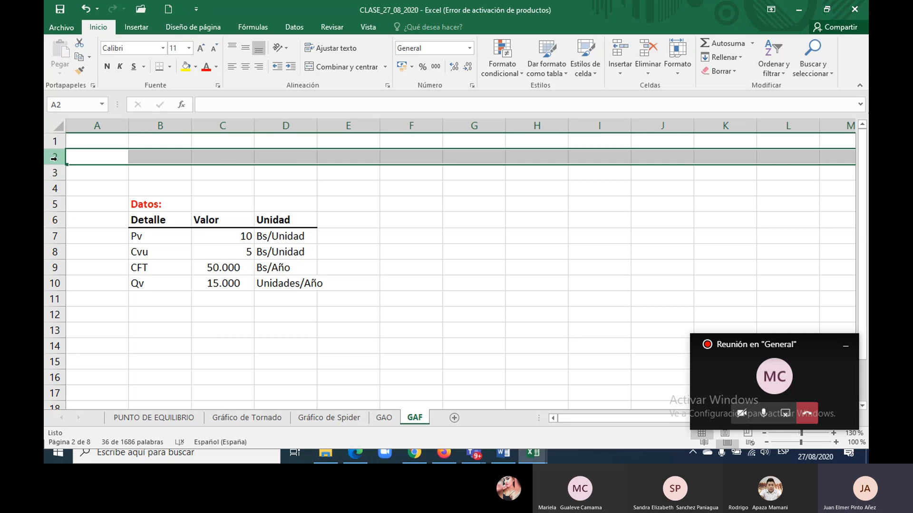
Step: Enter the heading "Buena deuda" in B1 and format it bold and red
left_click(146, 142)
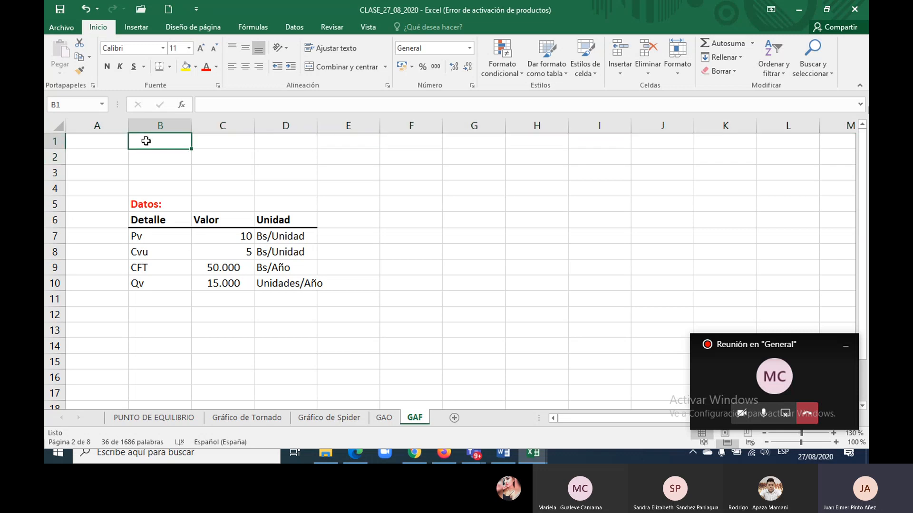
type("Buena deud")
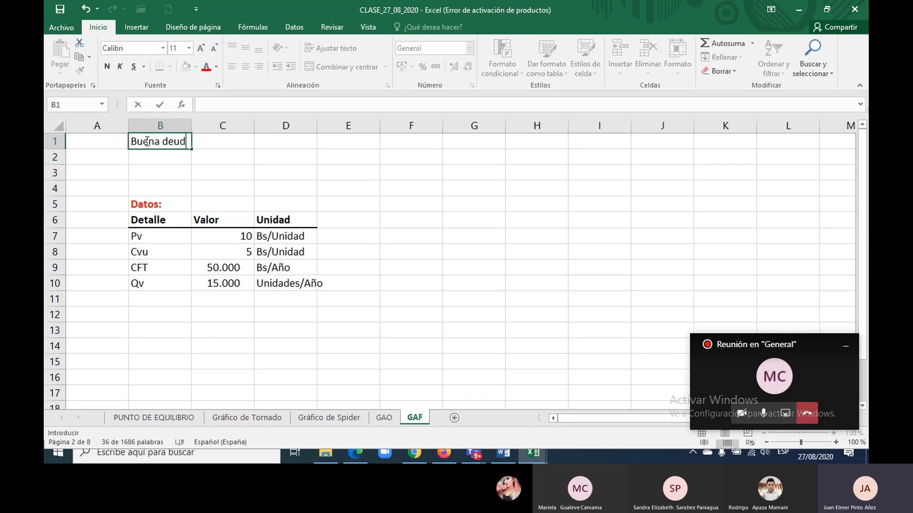
type("a")
key("Return")
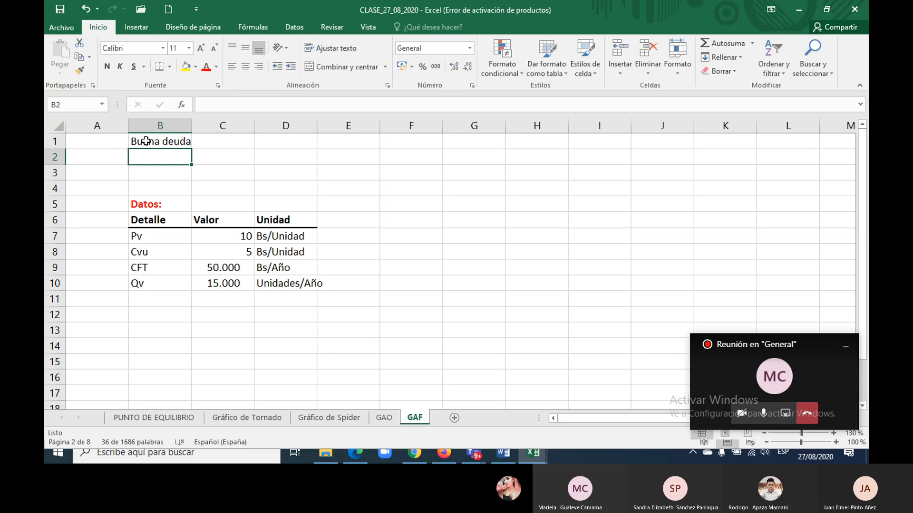
left_click(174, 142)
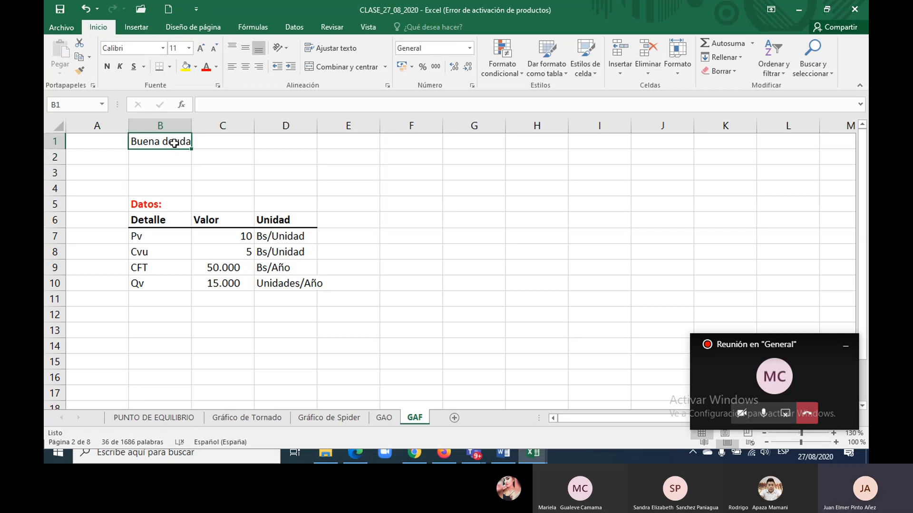
key("ctrl+n")
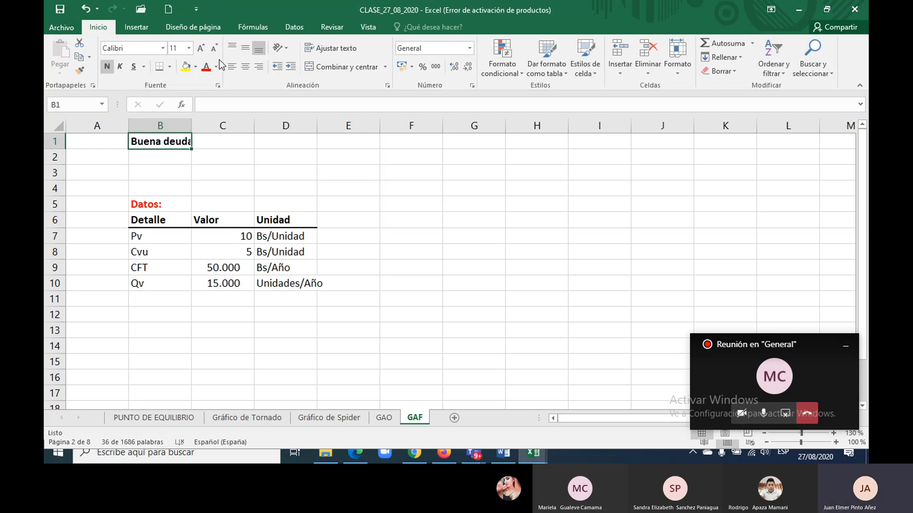
left_click(206, 70)
left_click(175, 155)
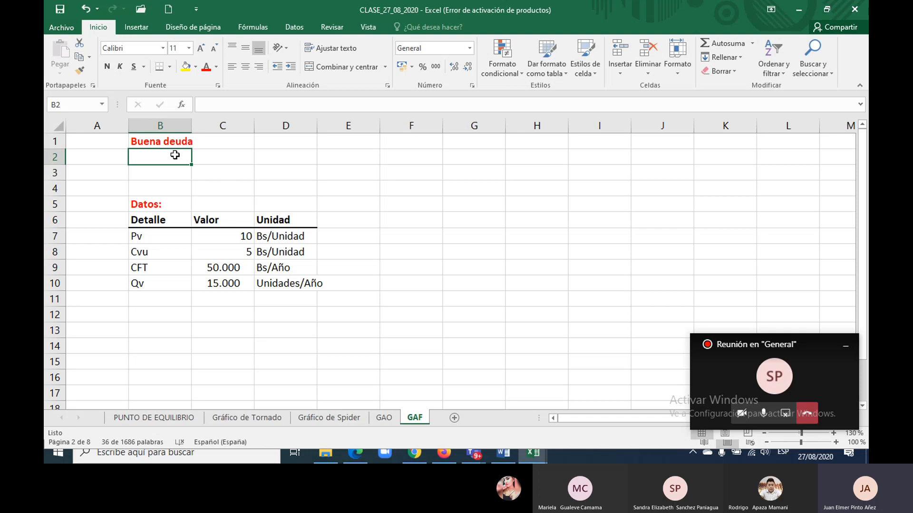
Step: Enter SI in B3 and draw a small upward block arrow beside it across C2:C3
left_click(168, 176)
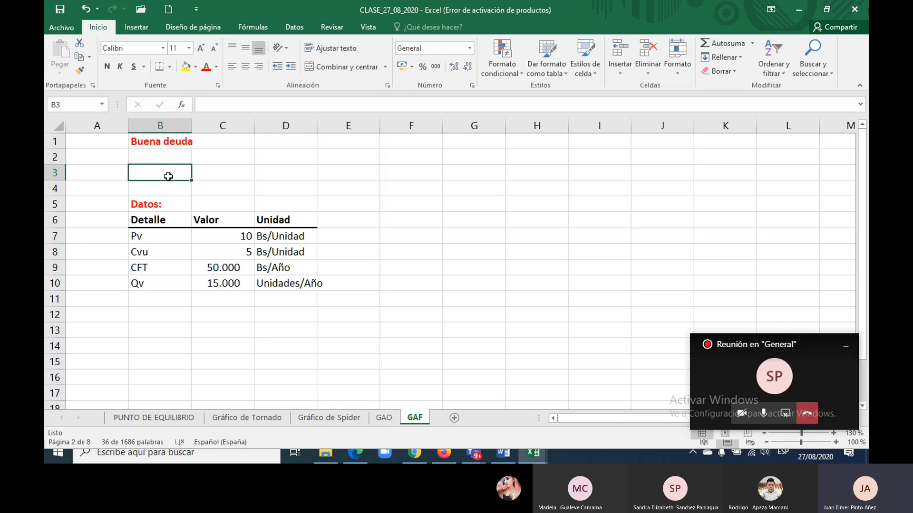
type("SI")
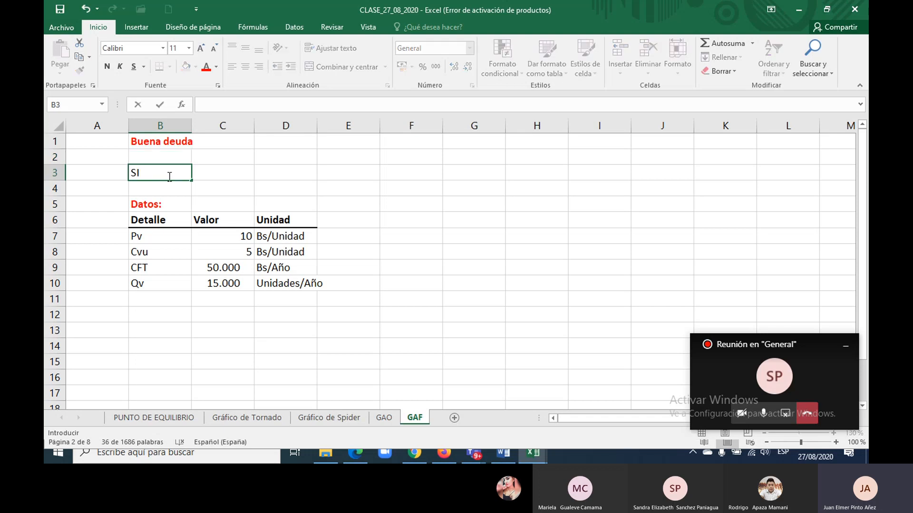
left_click(237, 186)
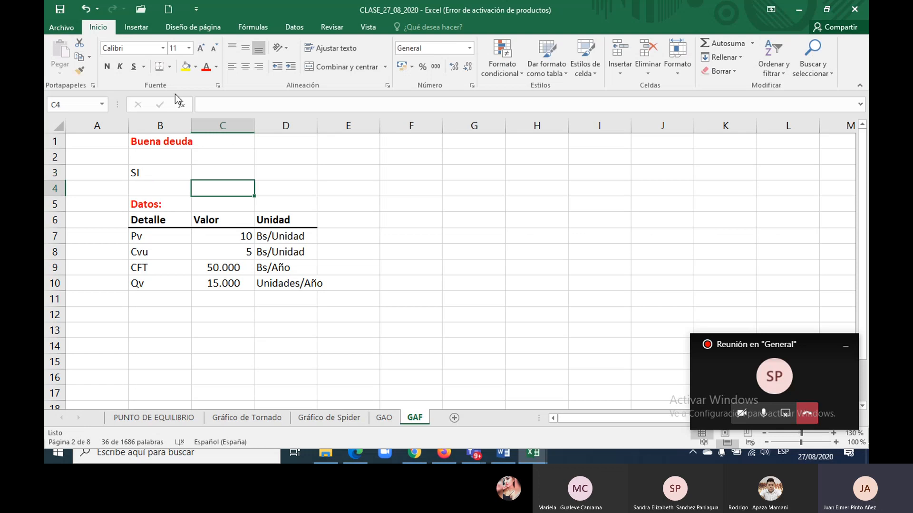
left_click(137, 30)
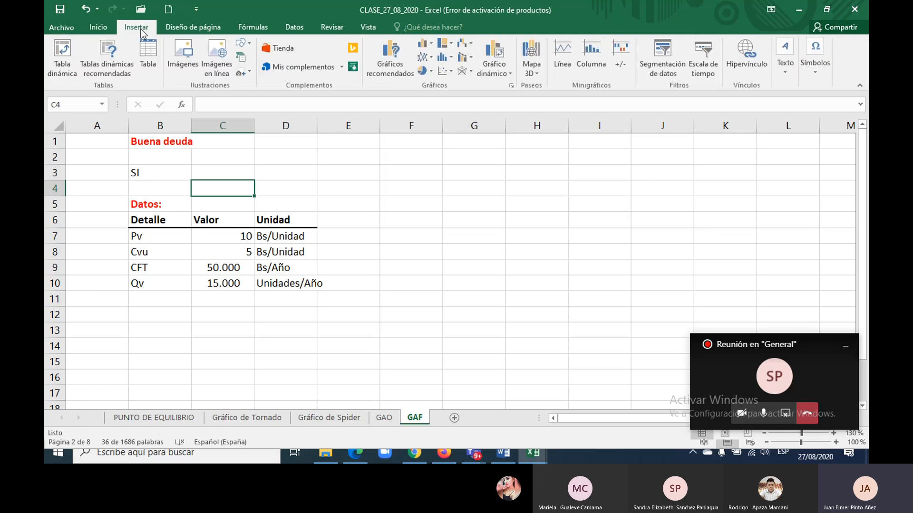
left_click(243, 44)
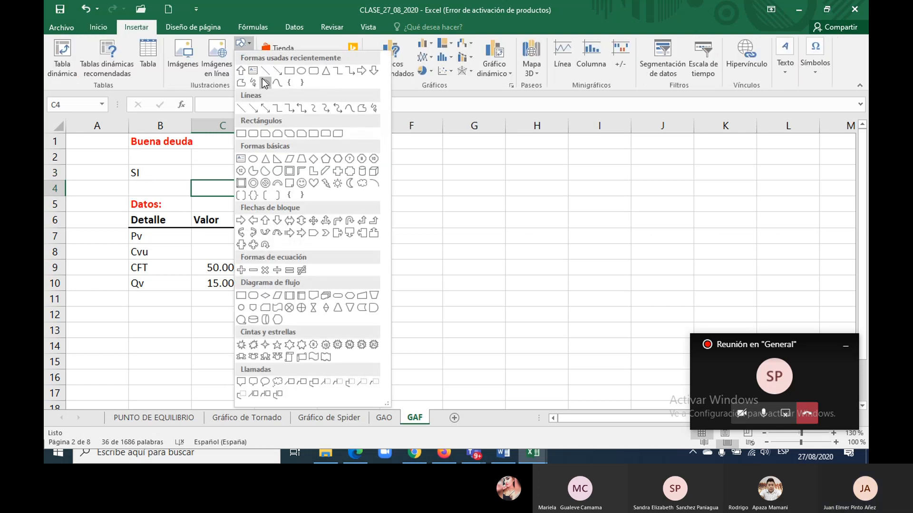
left_click(241, 72)
left_click_drag(197, 177, 237, 154)
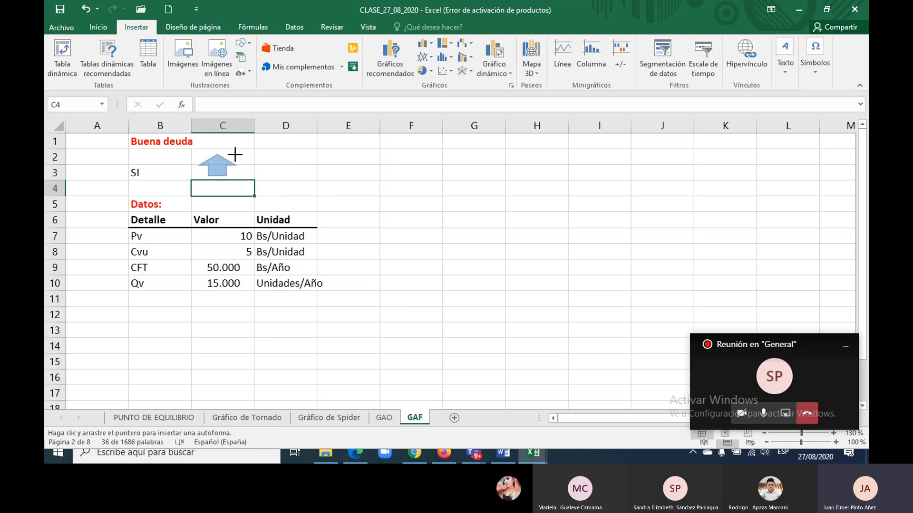
Step: Enter Deuda in D3 and draw a thin rightward line arrow about 1.65 cm long in E3
left_click(277, 173)
type("Deuda")
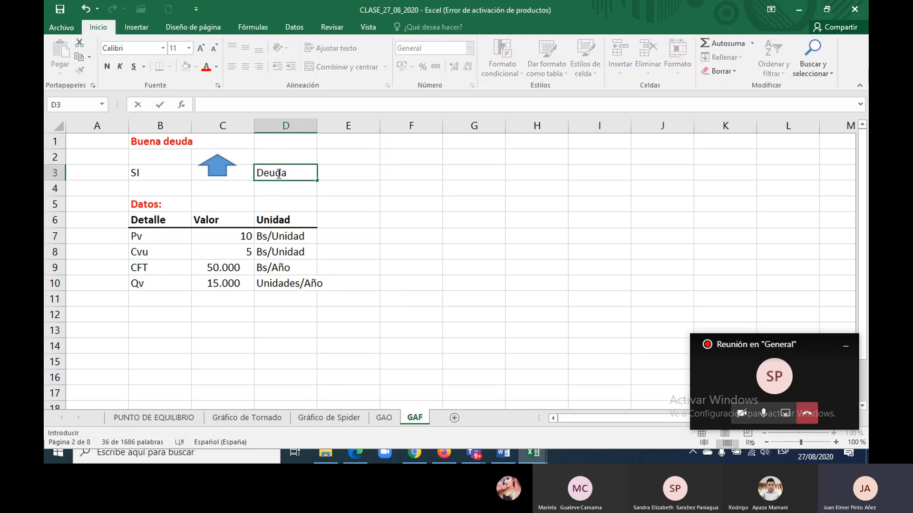
left_click(325, 176)
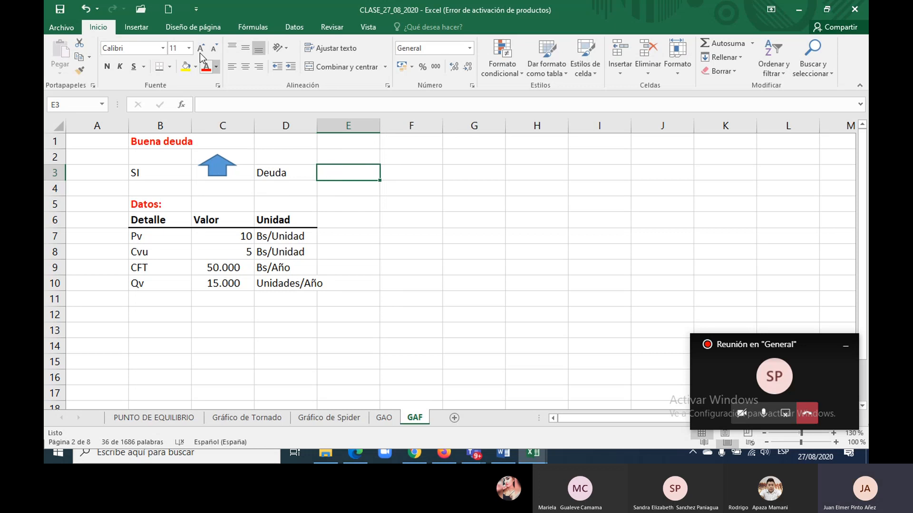
left_click(147, 28)
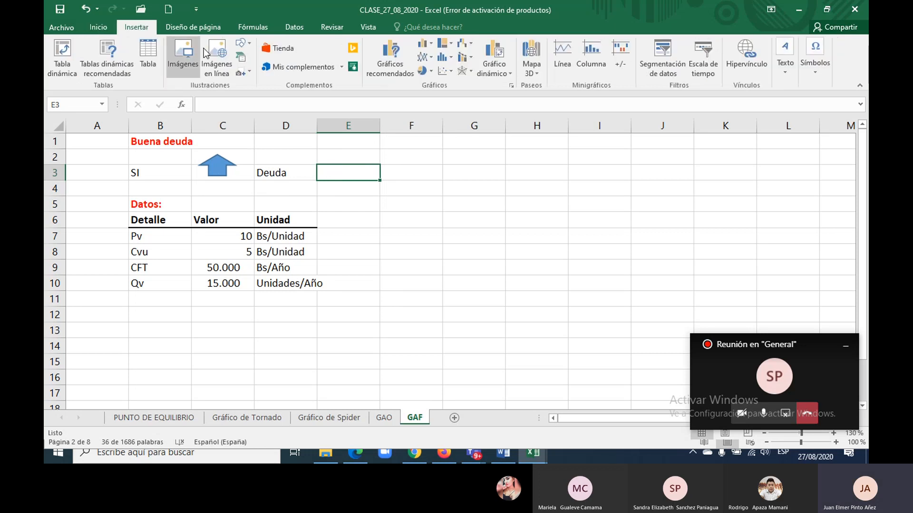
left_click(247, 46)
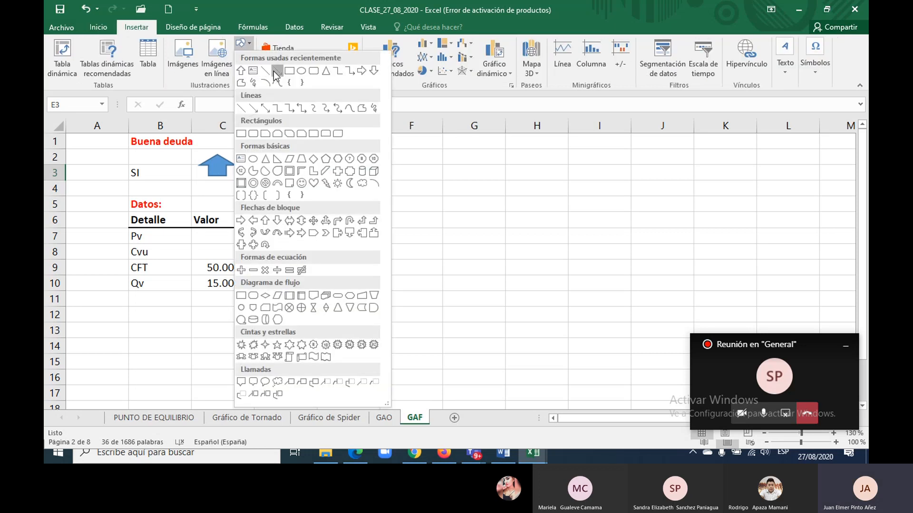
left_click(277, 71)
left_click_drag(319, 168, 367, 169)
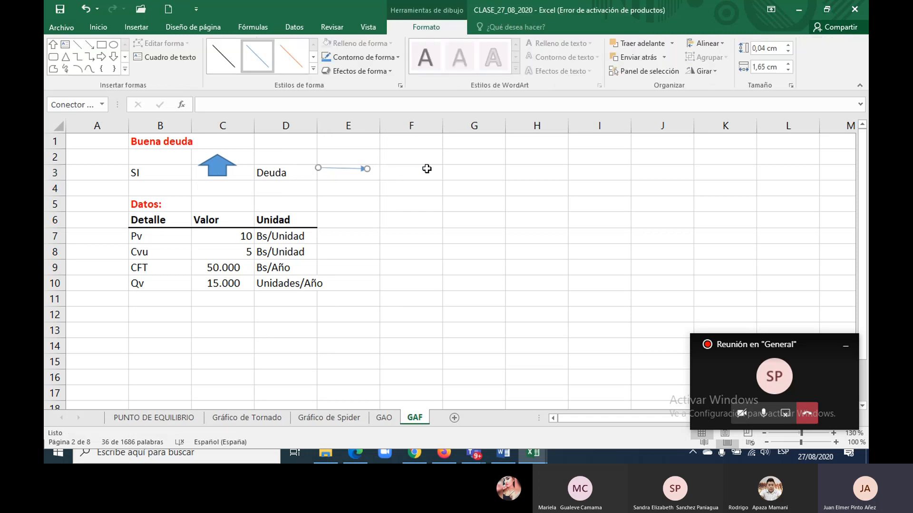
Step: Enter the label "Activos fijos" in G3, leaving F3 empty after the line arrow
left_click(421, 171)
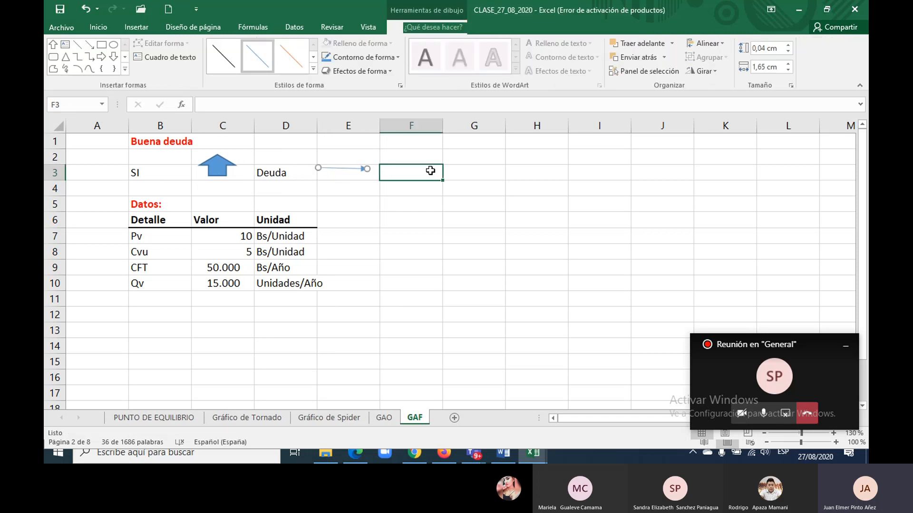
left_click(448, 171)
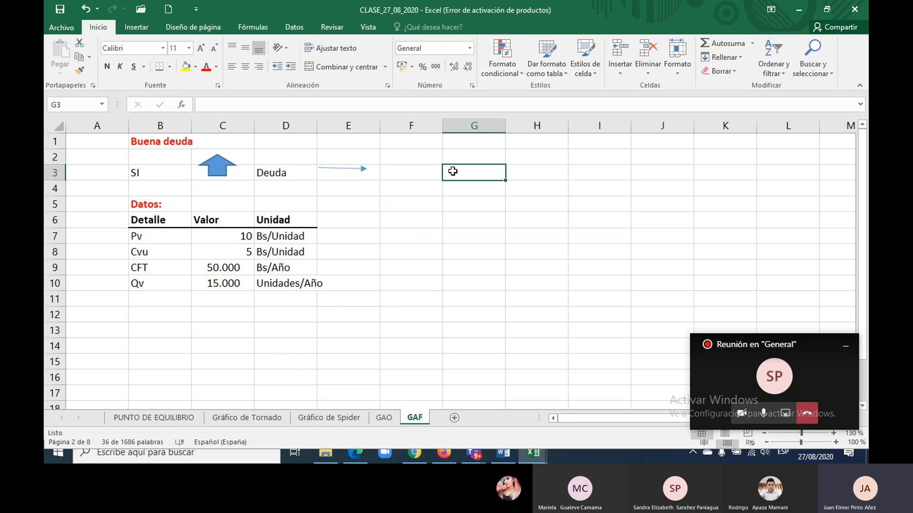
type("A")
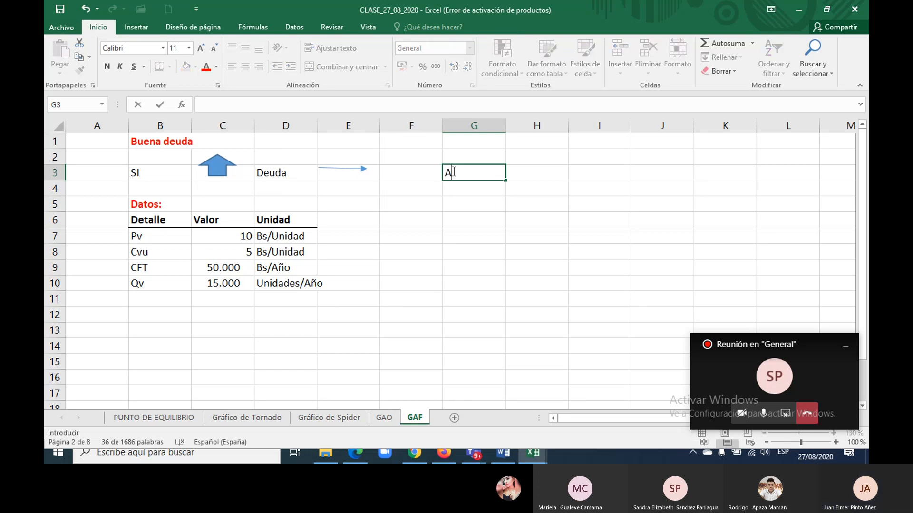
type("ctiv")
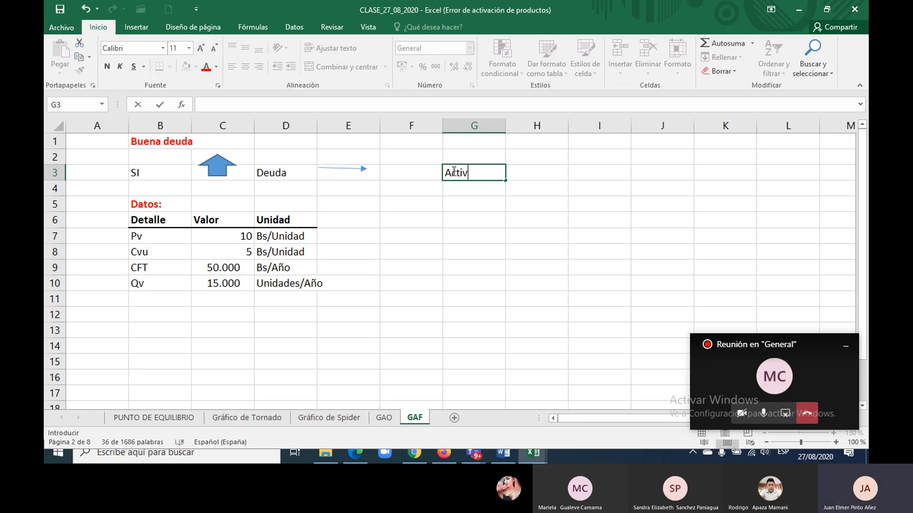
type("os fijos")
key("Return")
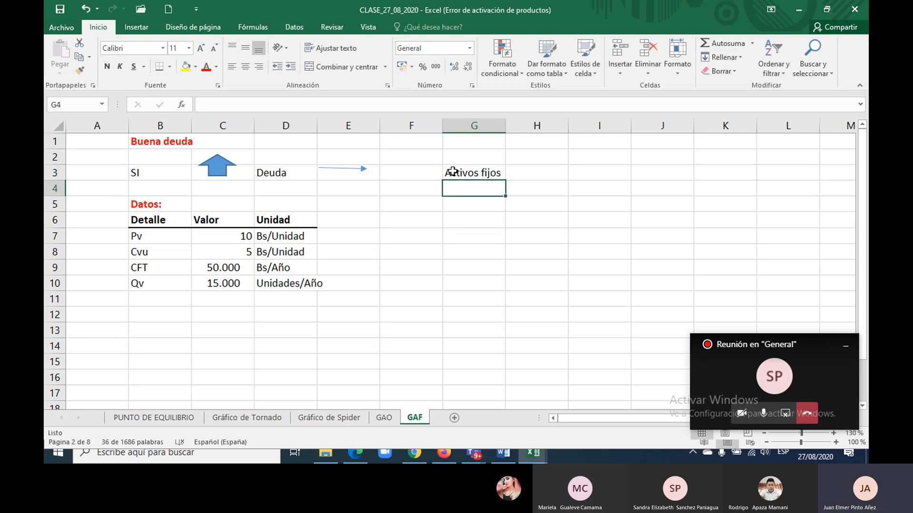
left_click(452, 172)
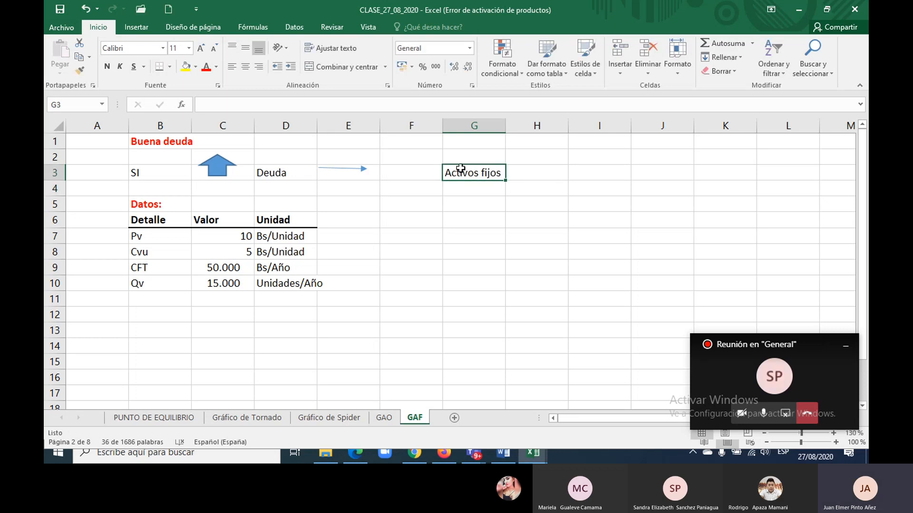
Step: Duplicate the upward block arrow from column C into column F, just before "Activos fijos"
left_click(224, 166)
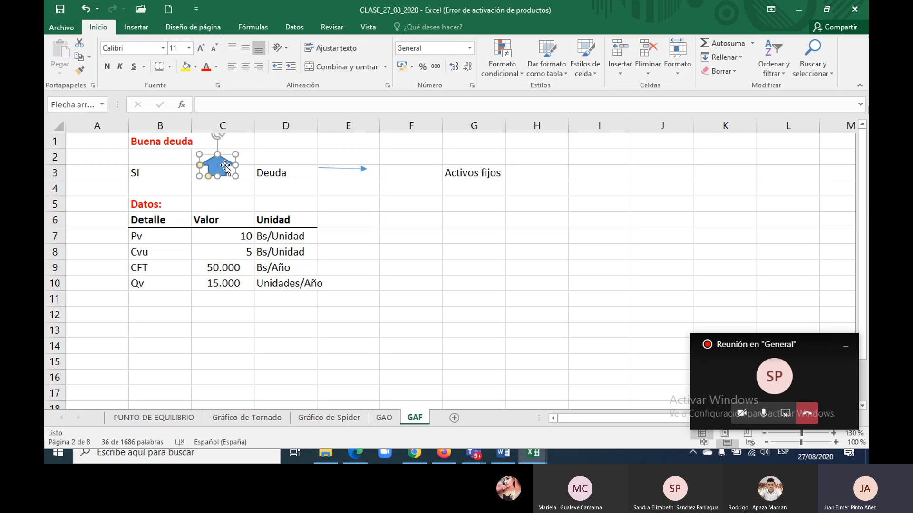
left_click_drag(224, 164, 416, 167)
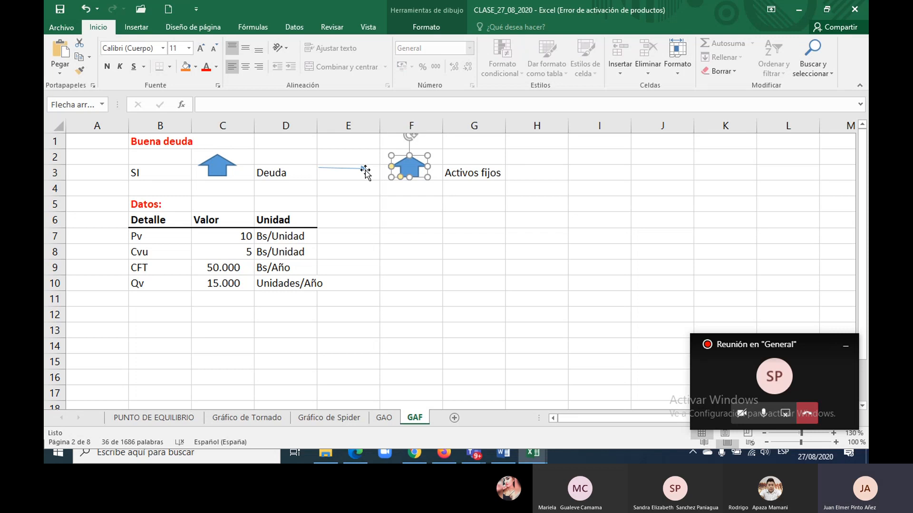
left_click(532, 170)
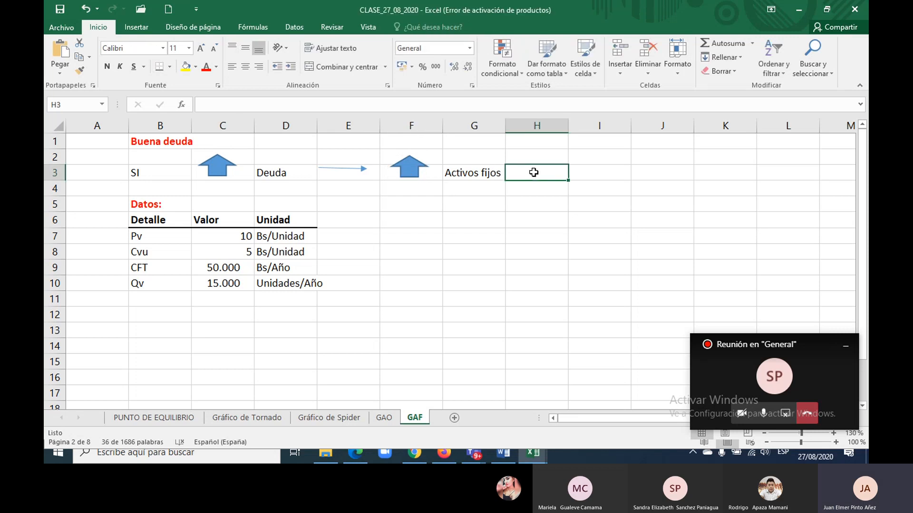
Step: Duplicate the thin line arrow from E3 into H3 and the upward block arrow from column F into column I
left_click(350, 175)
key("ctrl+c")
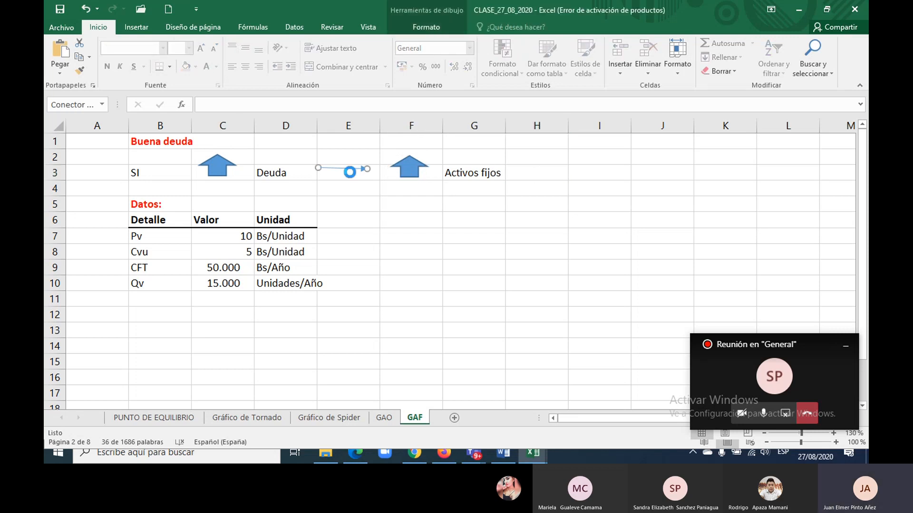
key("ctrl+v")
left_click_drag(355, 185, 535, 174)
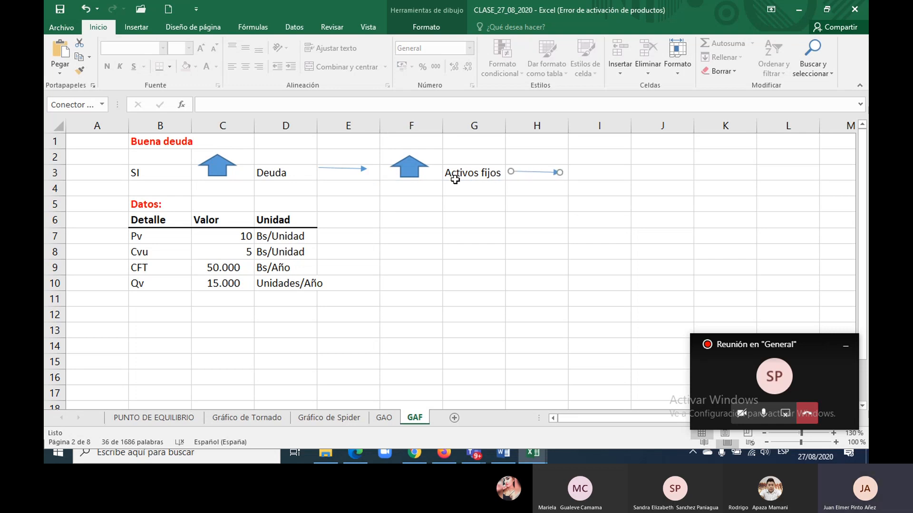
left_click(408, 169)
left_click_drag(410, 177, 588, 167)
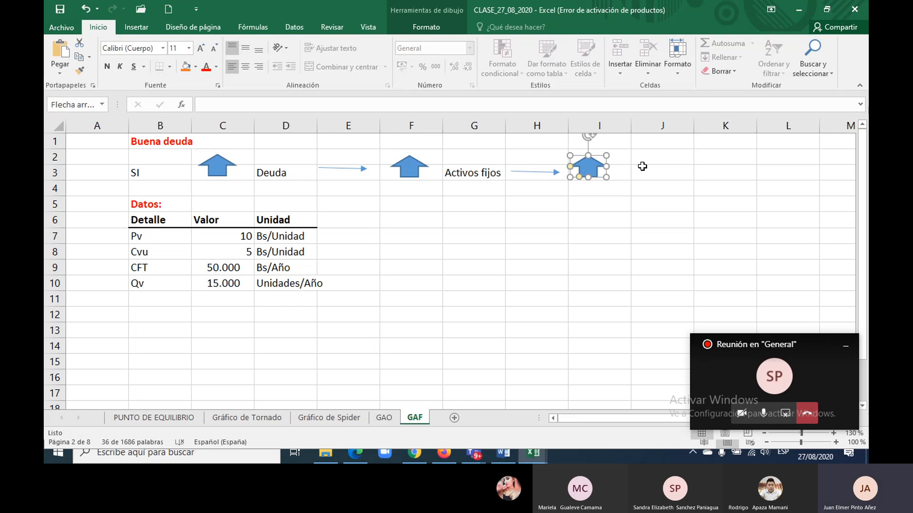
left_click(642, 169)
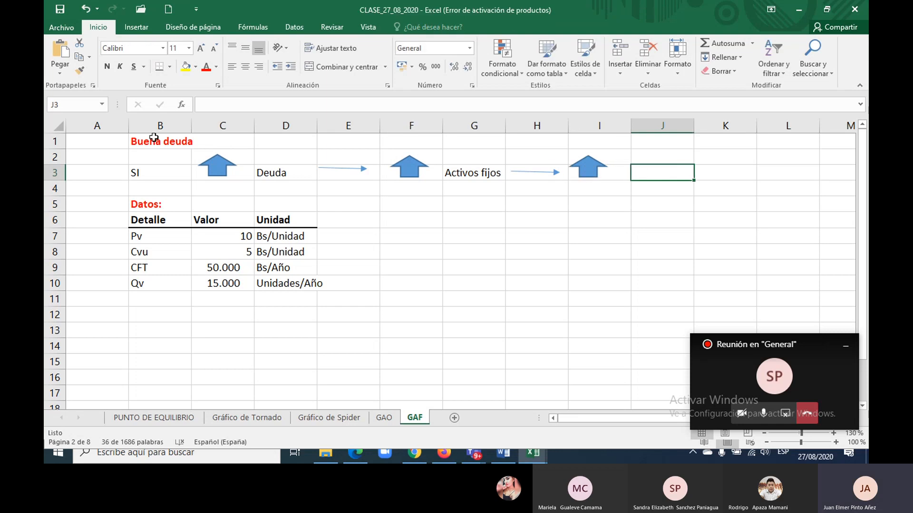
Step: Narrow empty column A to a slim margin, less than half its width, beside the diagram and data table
left_click(107, 127)
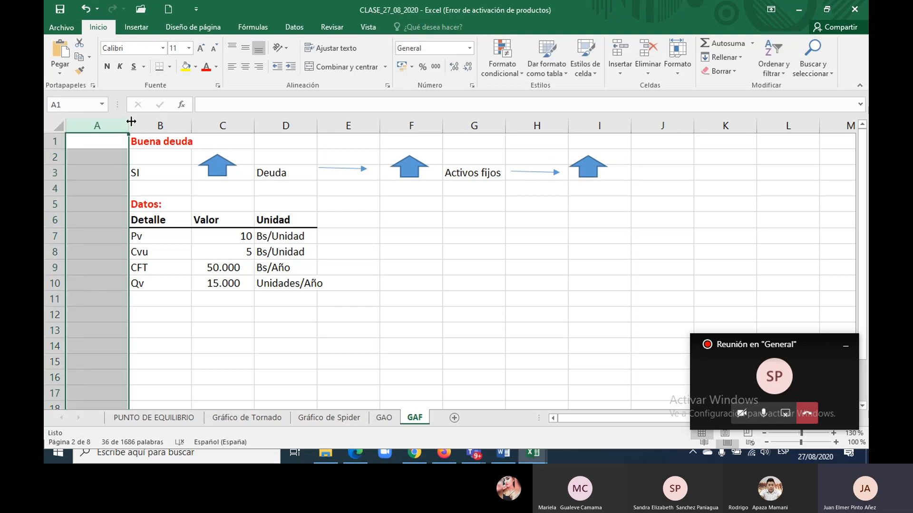
left_click_drag(128, 124, 85, 123)
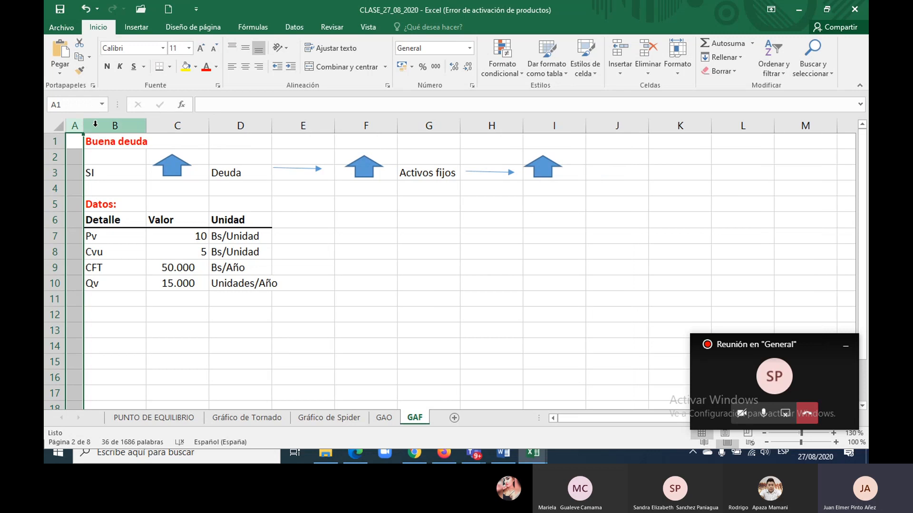
left_click(366, 199)
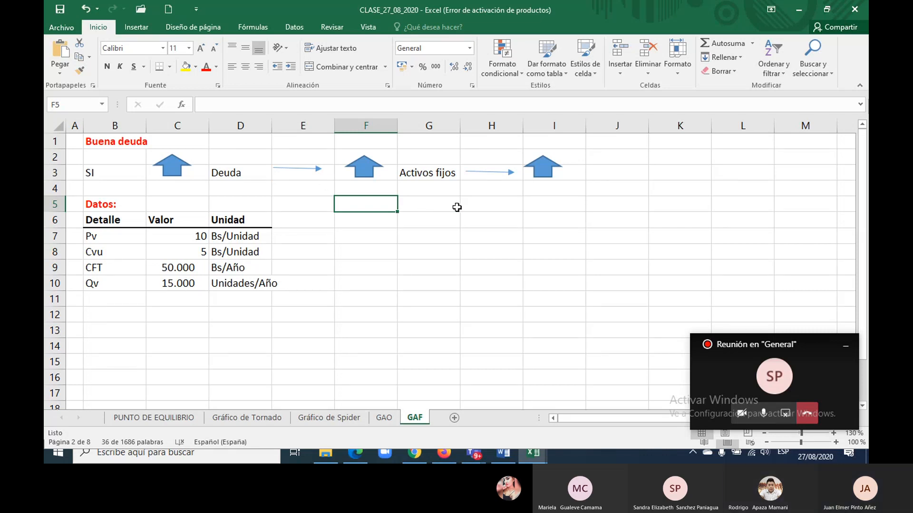
Step: Enter the label Ventas in J3 and duplicate the thin line arrow from H3 into K3
left_click(598, 173)
type("Ventas")
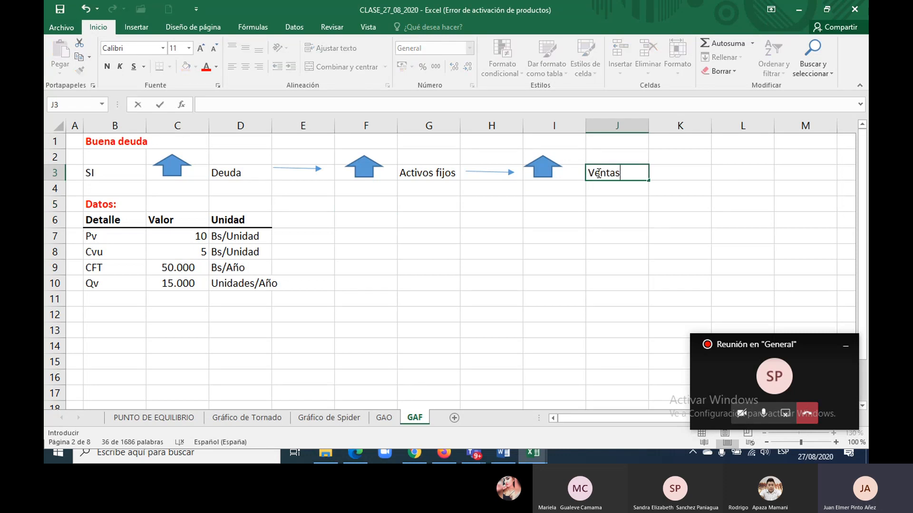
left_click(501, 176)
left_click_drag(501, 176, 654, 172)
Step: Duplicate the upward block arrow from column I into column L and enter the label UN in M3
left_click(550, 177)
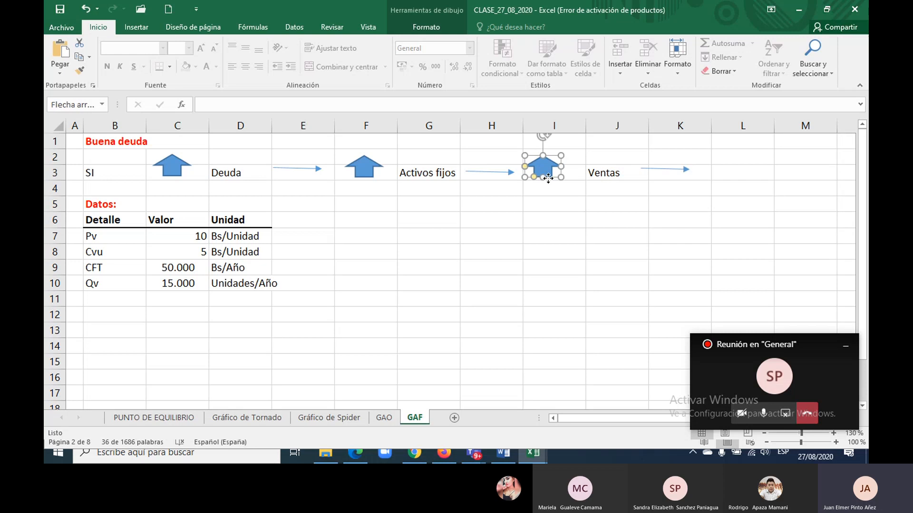
left_click_drag(549, 180, 722, 168)
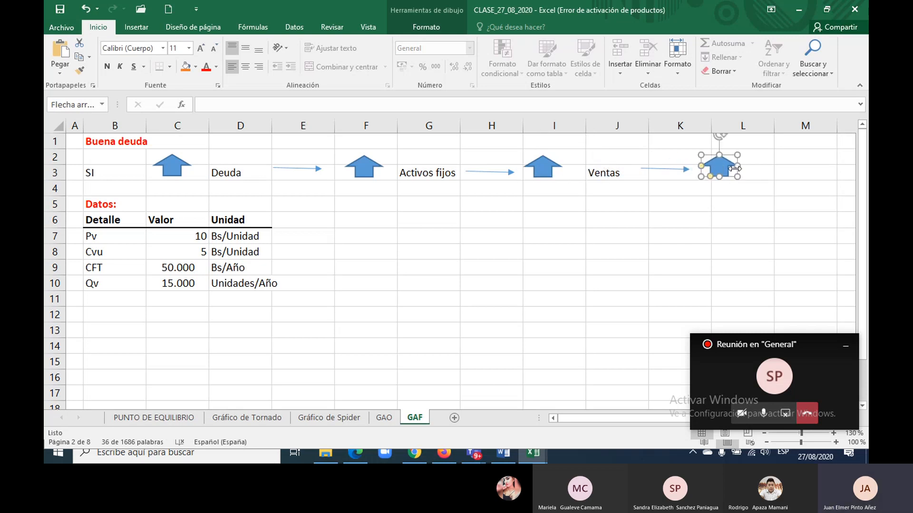
left_click(787, 169)
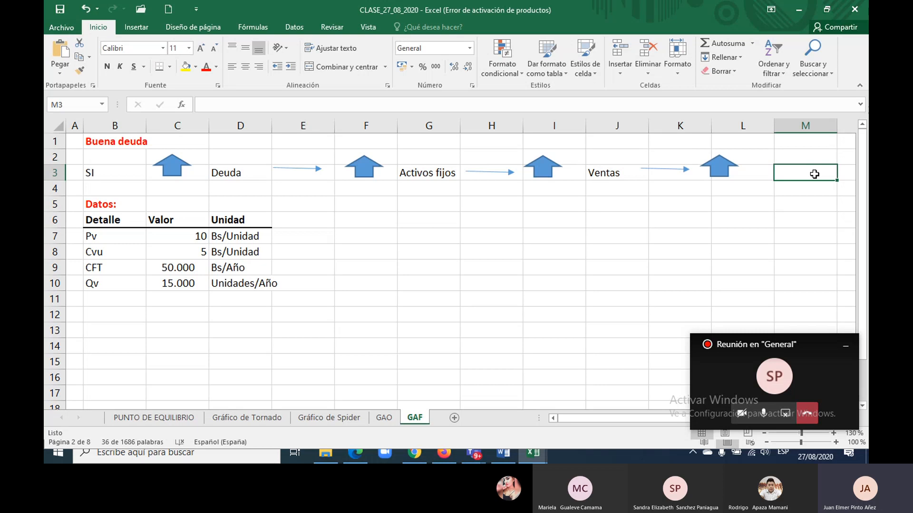
type("UN")
key("Return")
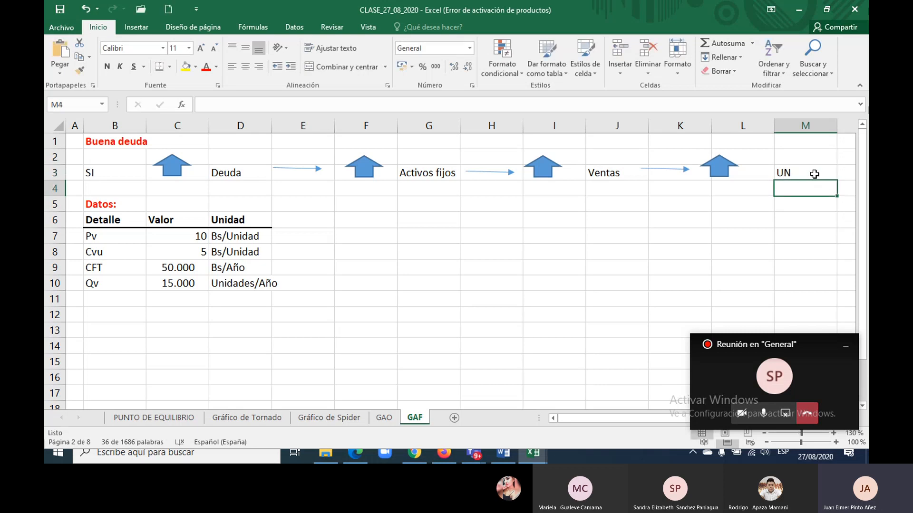
left_click(84, 160)
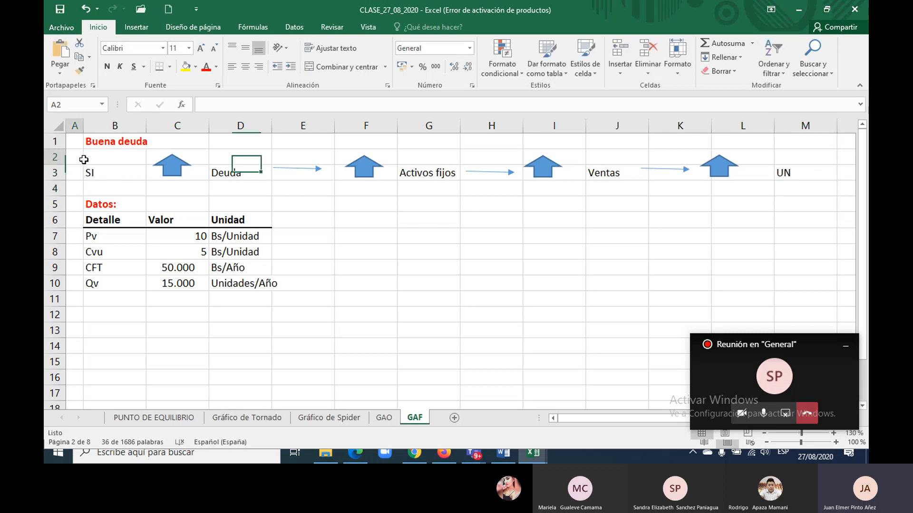
left_click_drag(83, 160, 811, 177)
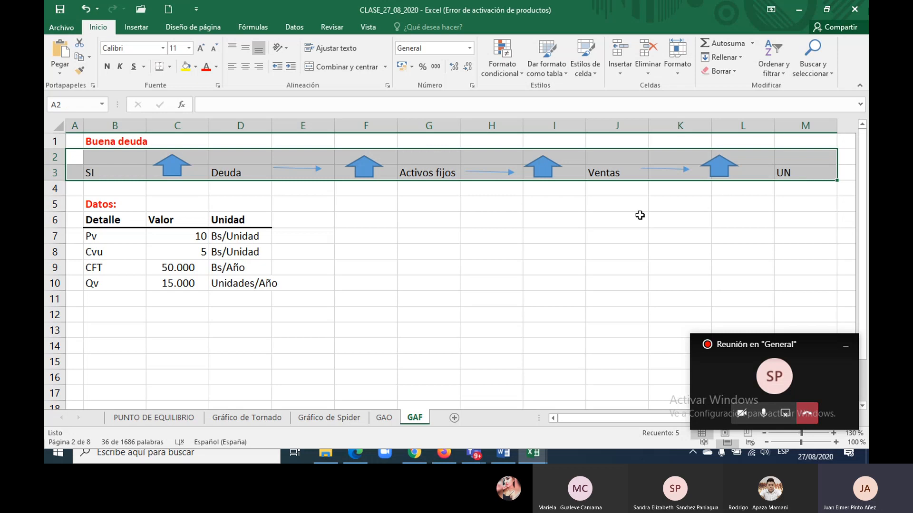
left_click(189, 188)
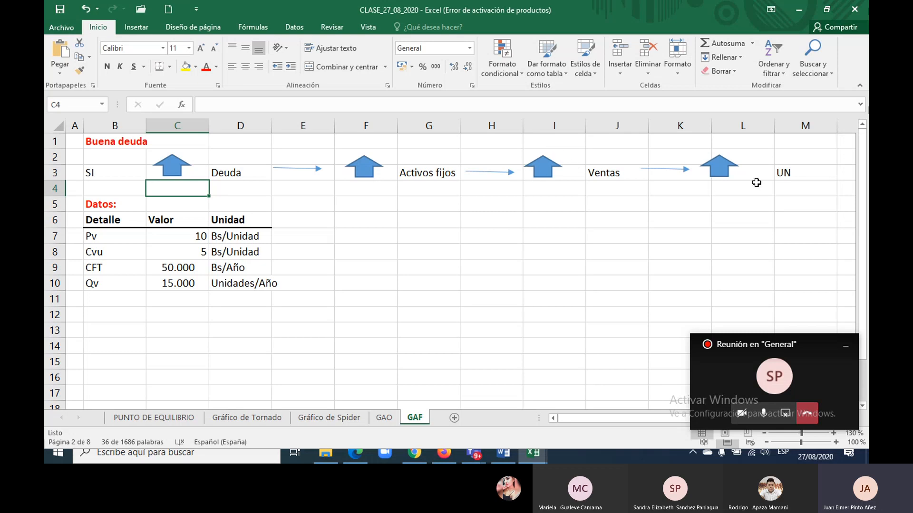
Step: Stretch the block arrow before UN upward to about twice its height, keeping its base in place
left_click(723, 164)
left_click_drag(719, 155, 719, 130)
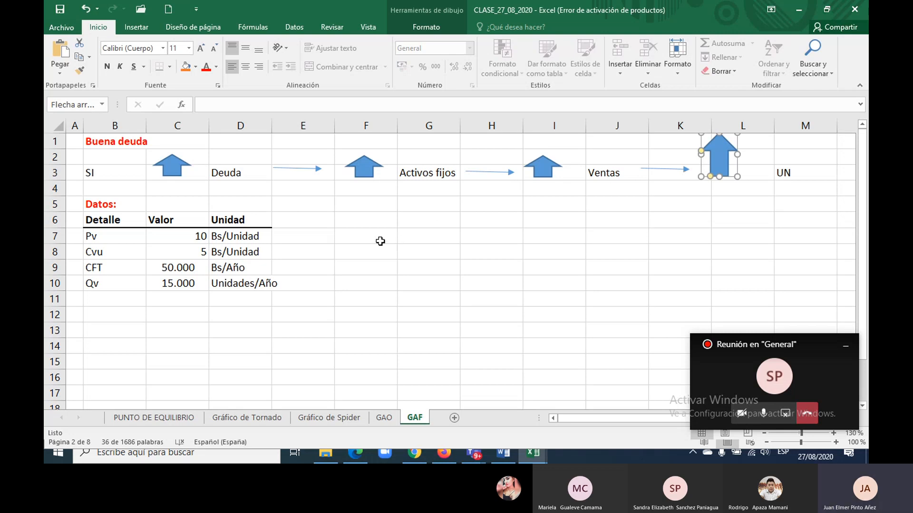
left_click(179, 175)
left_click(355, 169)
left_click(529, 171)
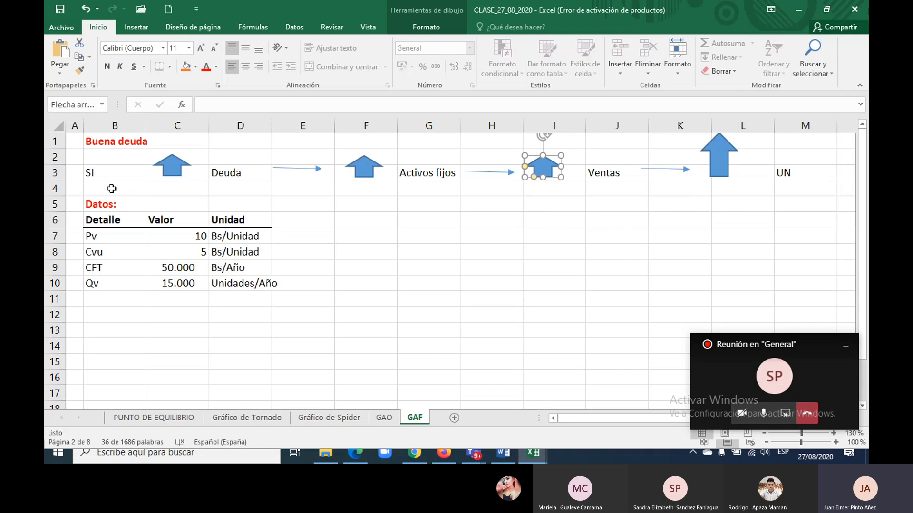
left_click_drag(114, 189, 562, 189)
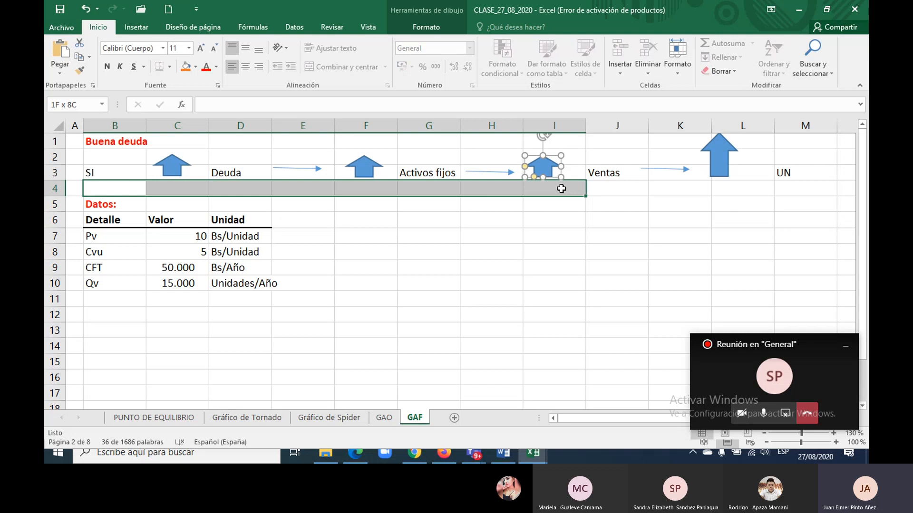
left_click_drag(561, 189, 561, 188)
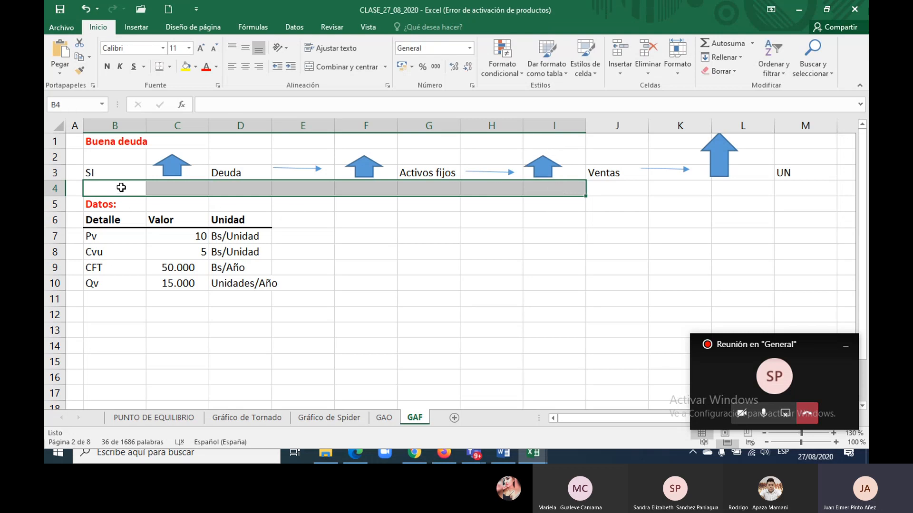
left_click_drag(121, 189, 632, 186)
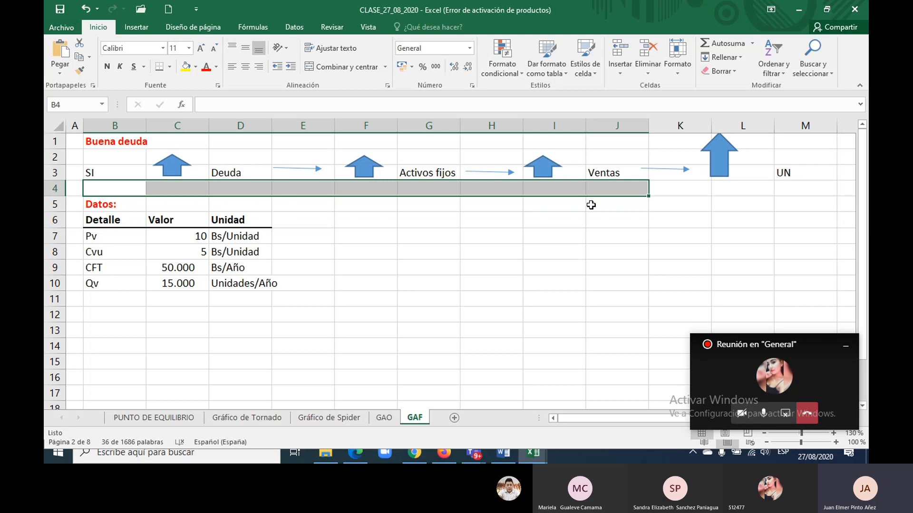
Step: Add a Deuda row in B11 below Qv with the value 100000 in C11
left_click(106, 300)
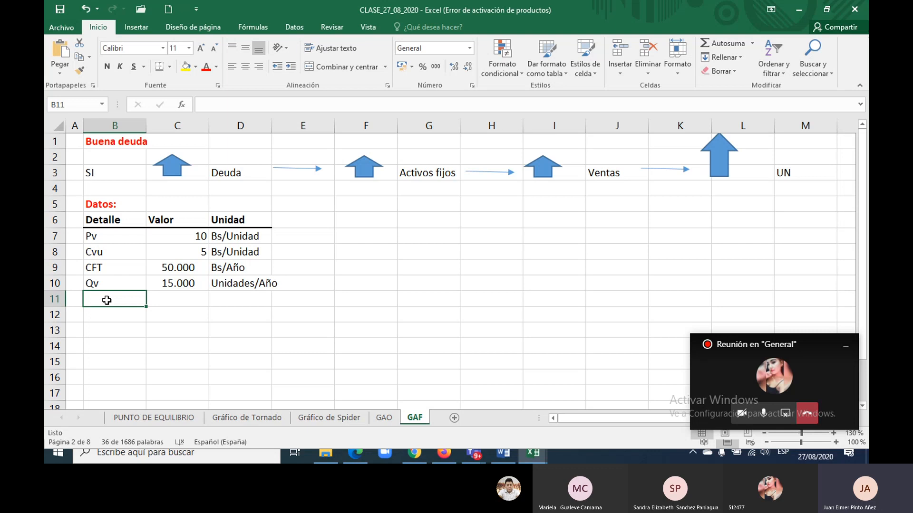
type("Deuda")
key("Tab")
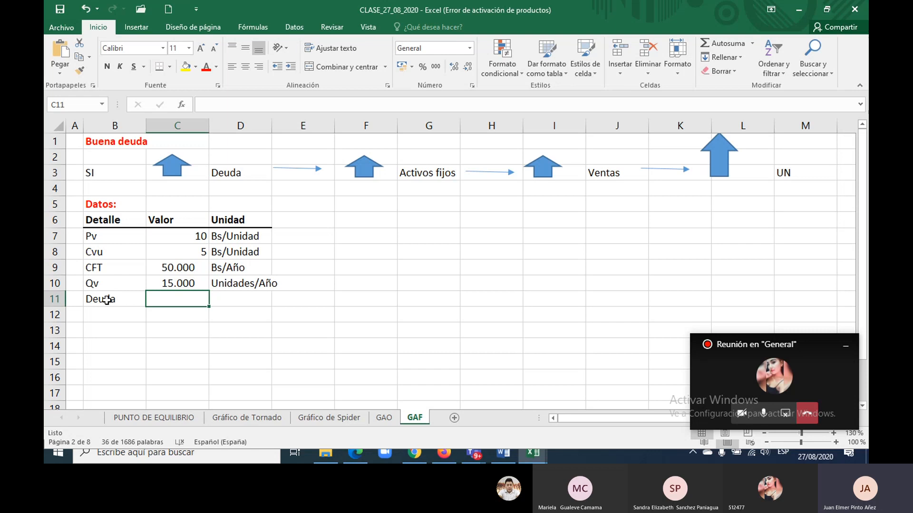
type("100000")
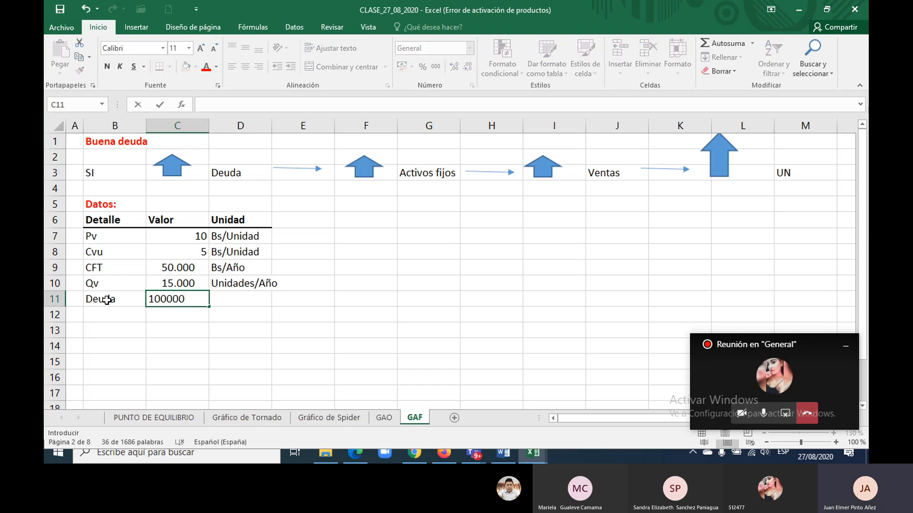
key("Return")
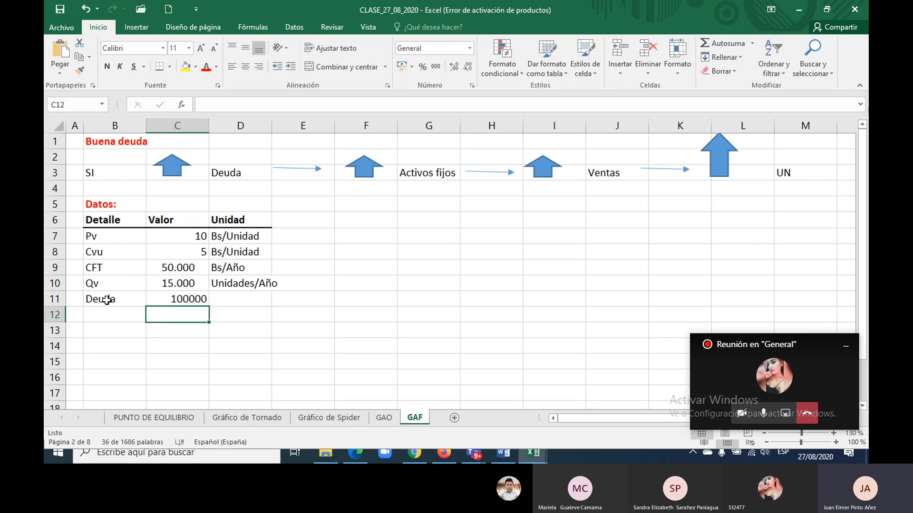
Step: Format the Deuda value in C11 with a thousands separator and no decimals, and enter its unit Bs in D11
left_click(156, 299)
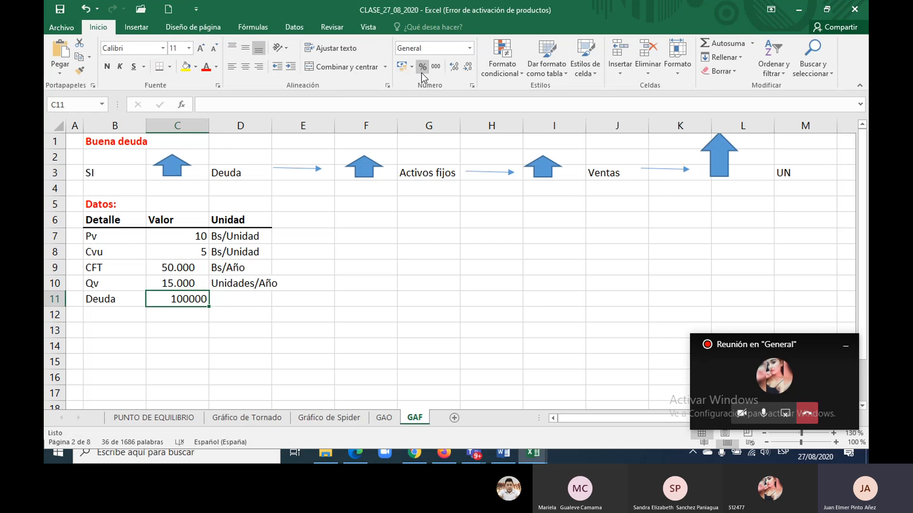
left_click(436, 66)
left_click(468, 66)
left_click(467, 66)
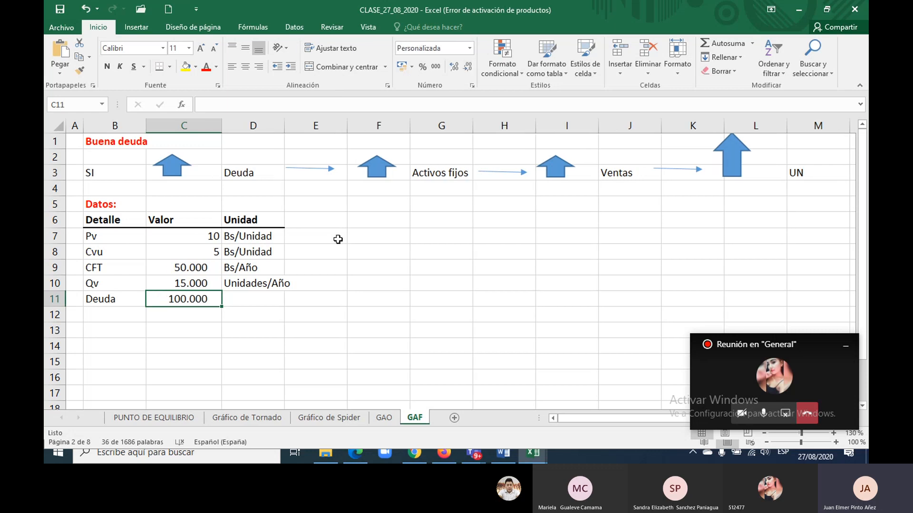
left_click(270, 299)
type("B")
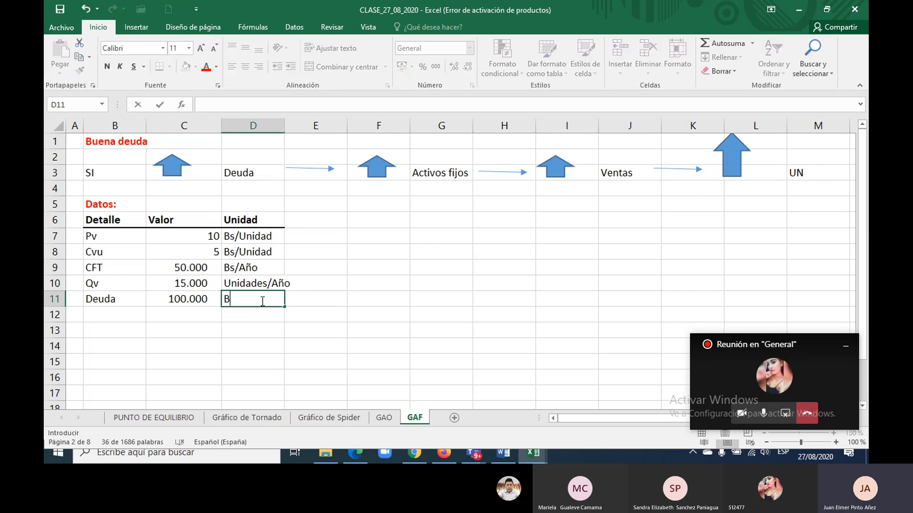
type("s")
key("Return")
Step: Add a Tasa row in B12 with the value 10% in C12 and the unit % in D12
key("Left")
key("Left")
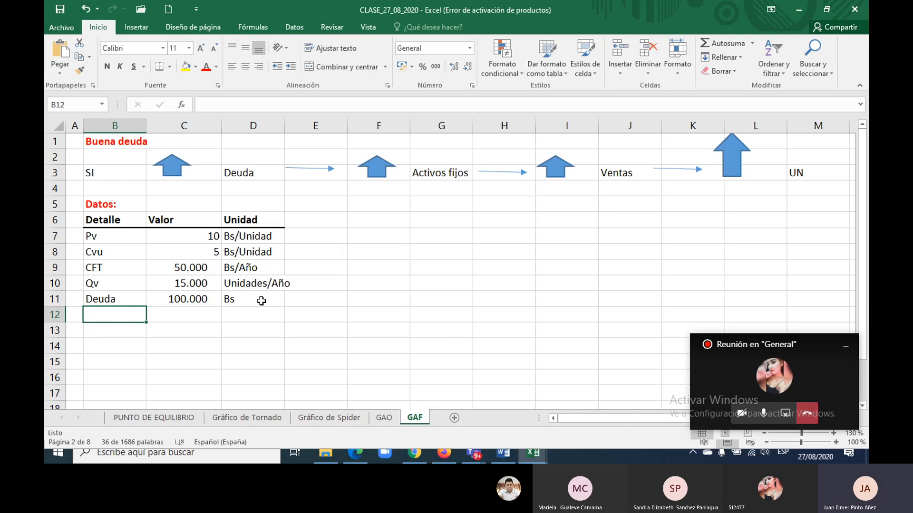
type("tasa")
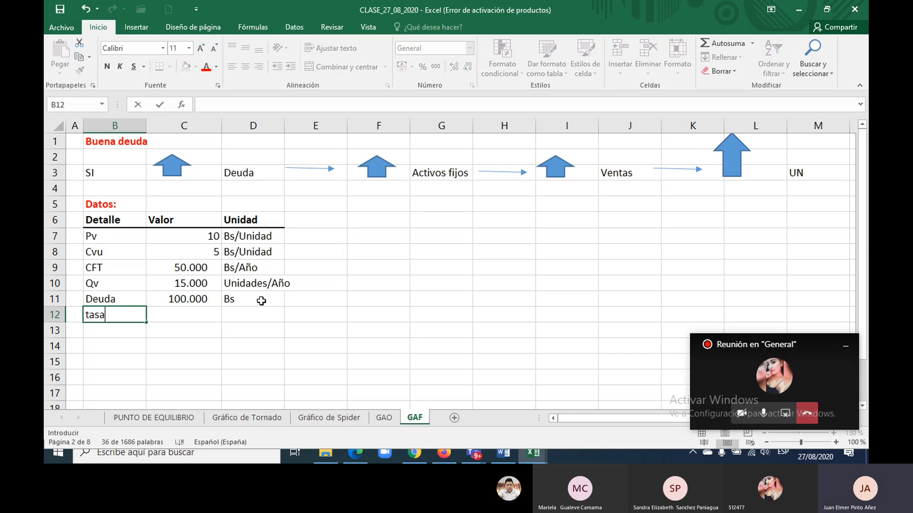
key("BackSpace")
key("BackSpace")
key("BackSpace")
key("BackSpace")
type("Tasa")
key("Tab")
type("10%")
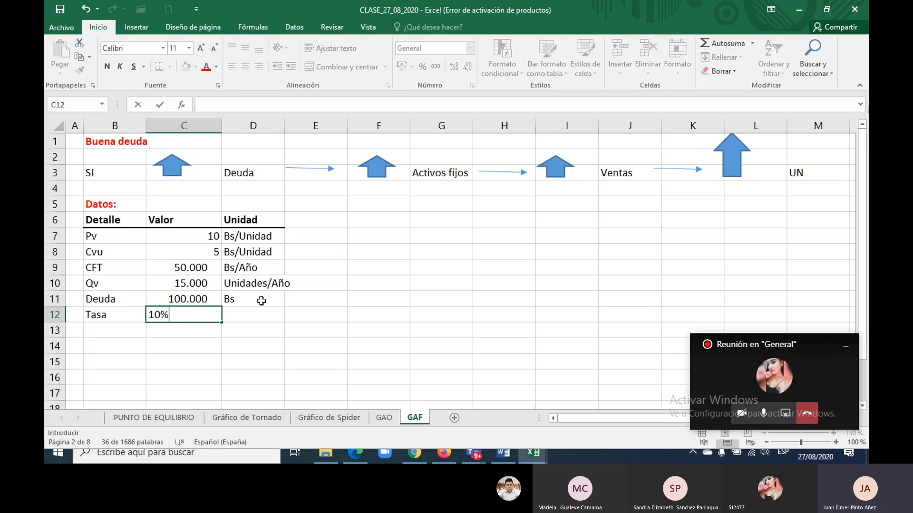
key("Tab")
type("%")
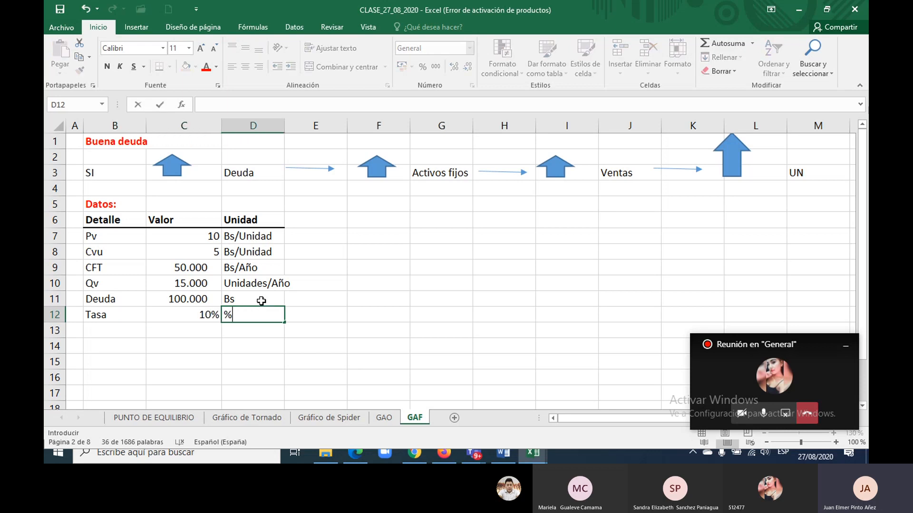
key("Return")
Step: Enter the section heading "a) ER" in B14, leaving row 13 empty, and make it bold
key("Left")
key("Left")
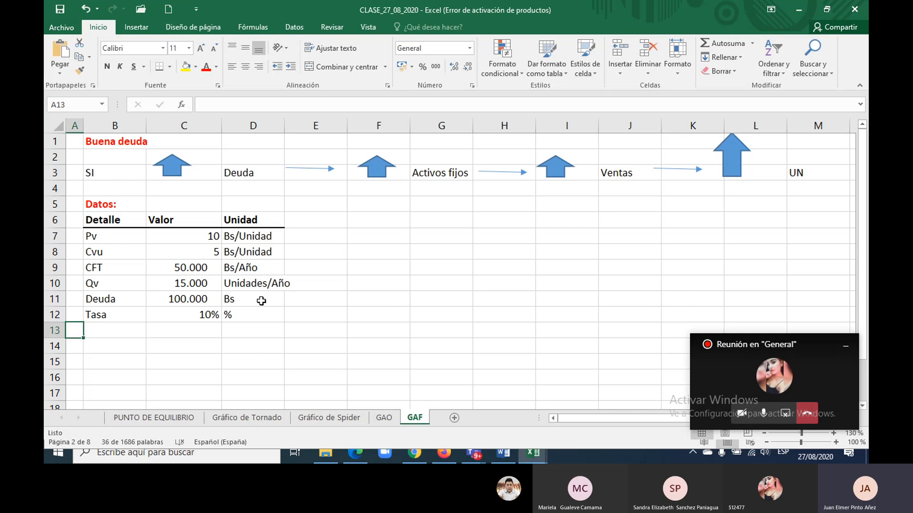
key("Down")
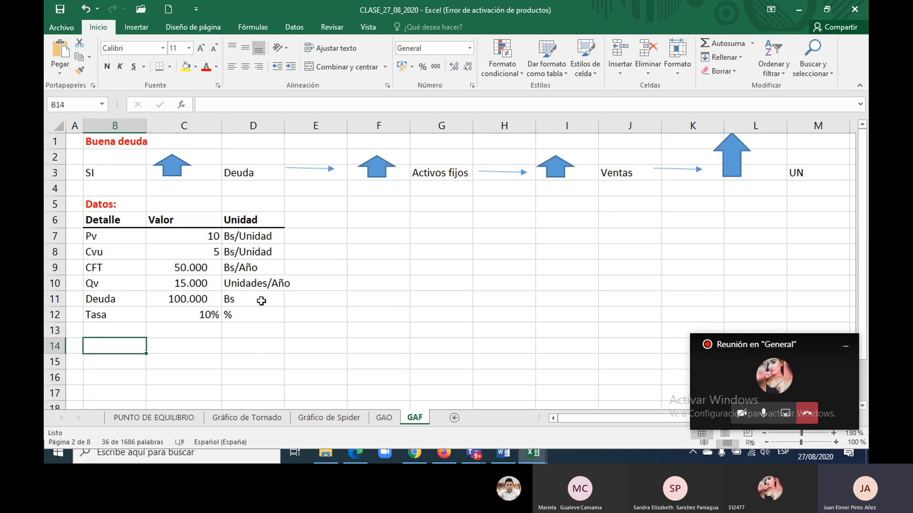
type("a)")
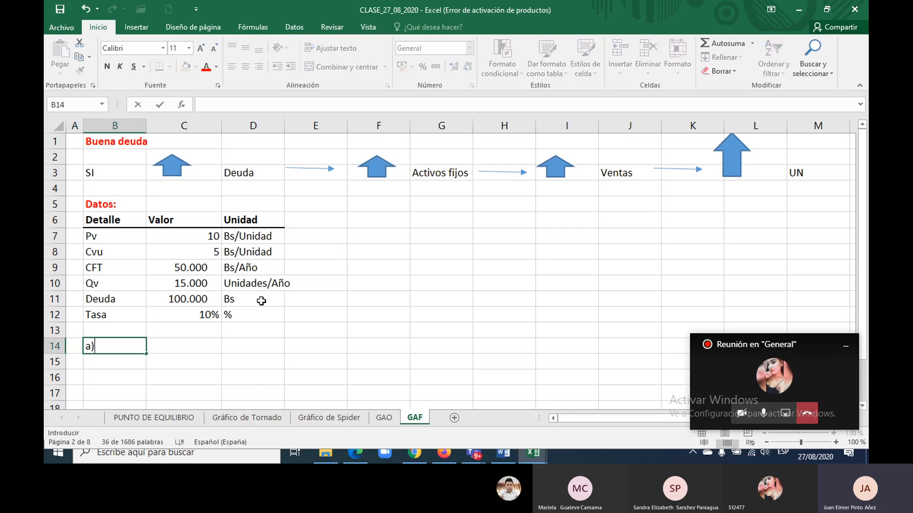
type(" ER")
key("Return")
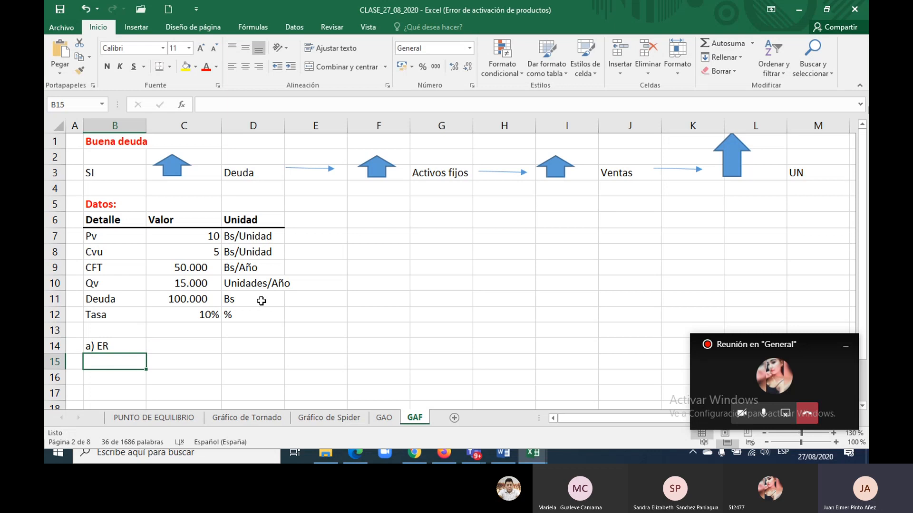
key("Up")
key("ctrl+n")
key("Down")
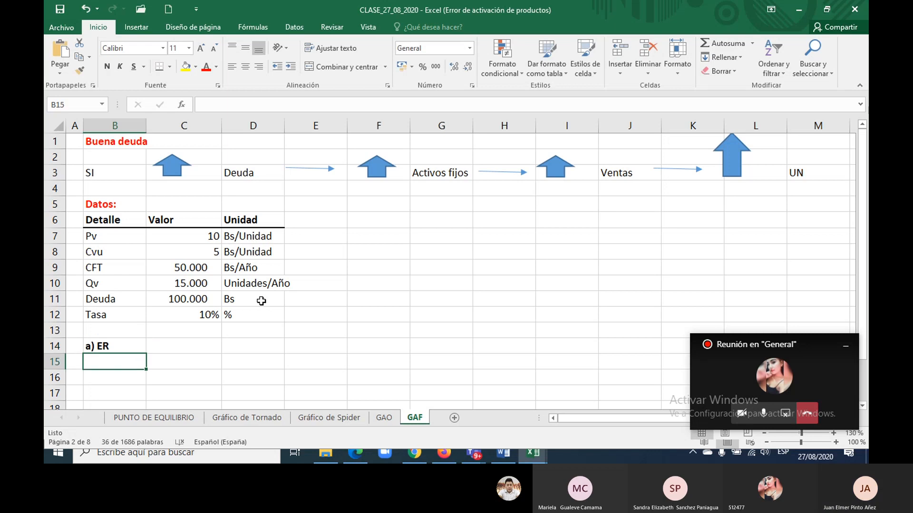
Step: Copy the Detalle, Valor and Unidad header row from B6:D6 into B15:D15 under the ER heading
key("Up")
key("Up")
key("Up")
key("Up")
key("Up")
key("Up")
key("Up")
key("Up")
key("Up")
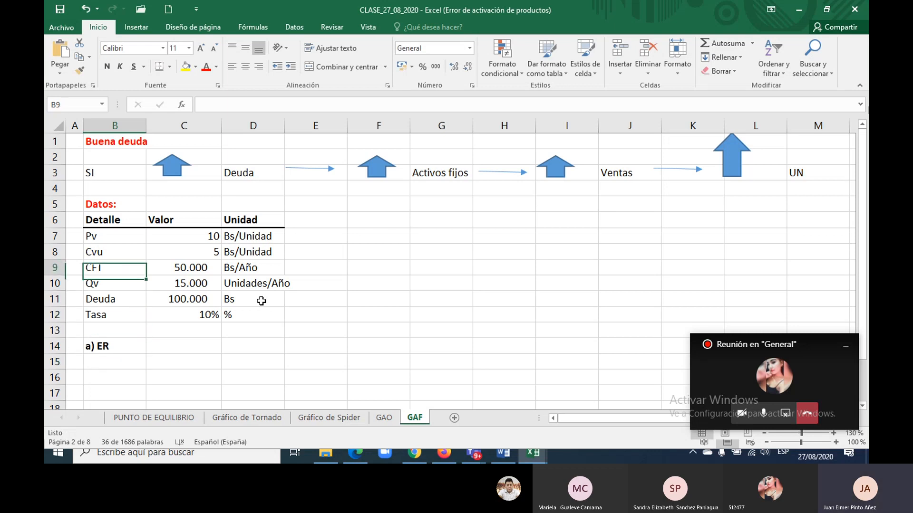
key("shift+Right")
key("shift+Right")
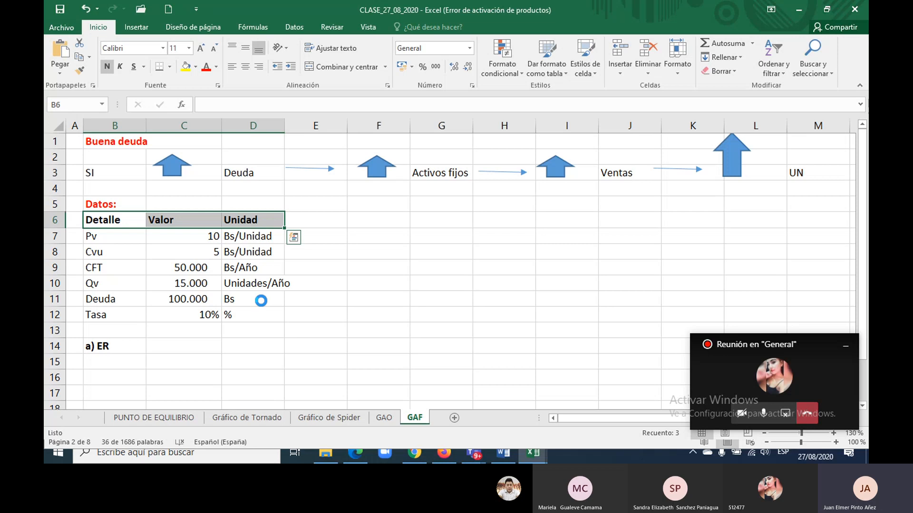
key("ctrl+c")
key("Down")
key("Down")
key("Down")
key("Down")
key("Down")
key("Down")
key("Down")
key("Down")
key("Down")
key("shift+Right")
key("shift+Right")
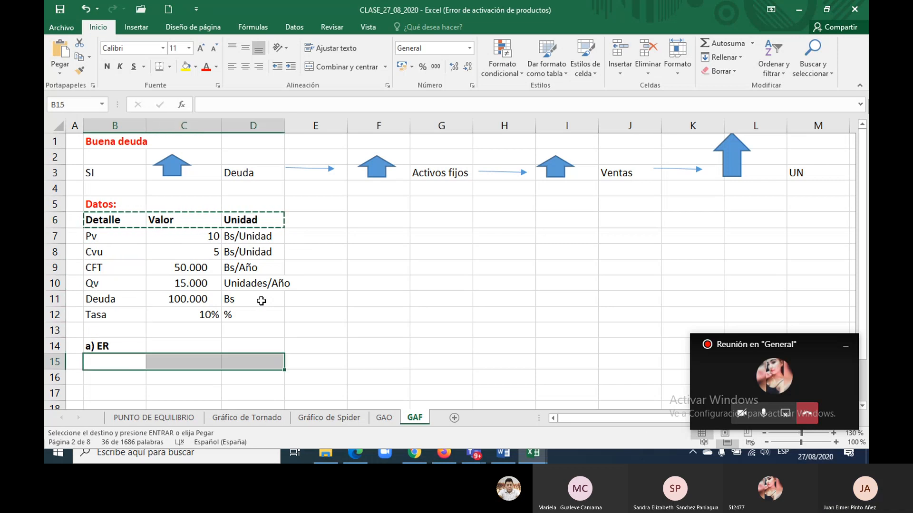
key("ctrl+v")
Step: Rename the Valor header in C6 of the Datos table as Base
key("Right")
key("Up")
key("Up")
key("Up")
key("Up")
key("Up")
key("Up")
key("Up")
key("Up")
key("Up")
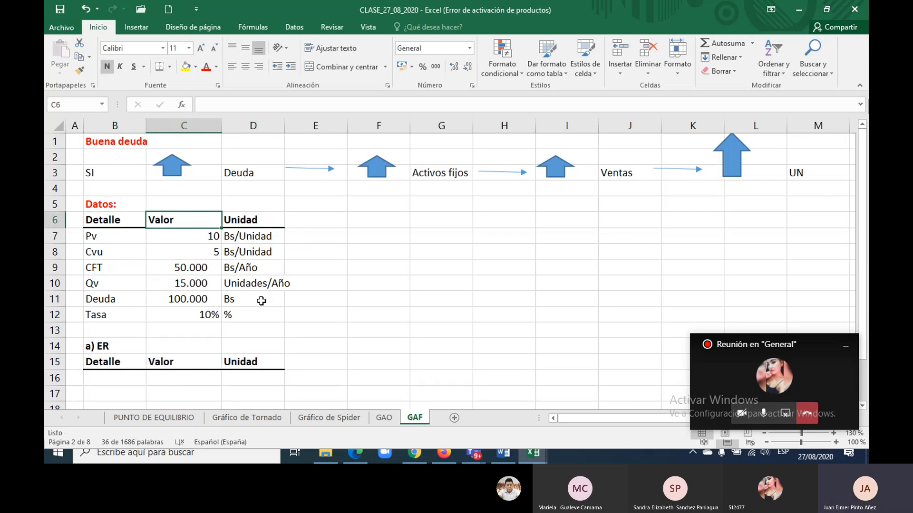
type("Base")
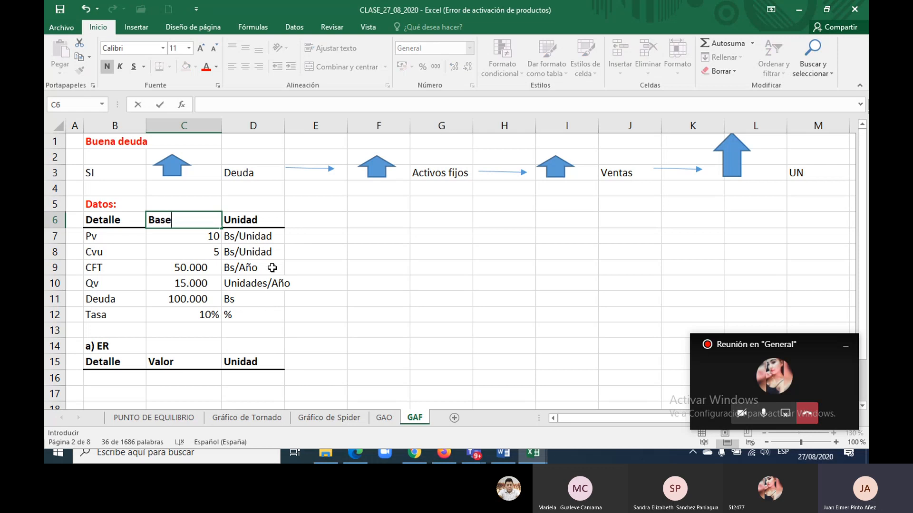
Step: Move the Unidad column from D6:D12 to E6:E12 and copy the formatting of C6:C12 onto the freed D6:D12
left_click_drag(252, 220, 249, 316)
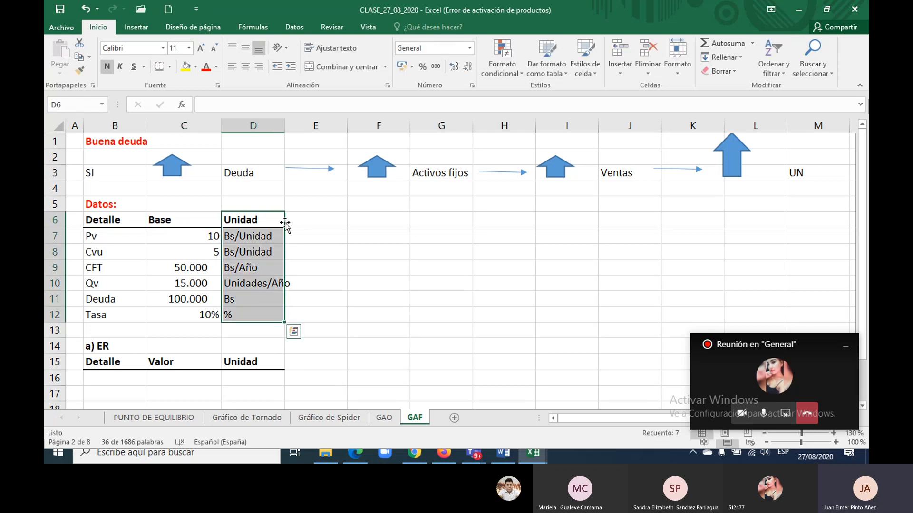
left_click_drag(284, 223, 308, 223)
left_click_drag(206, 222, 209, 315)
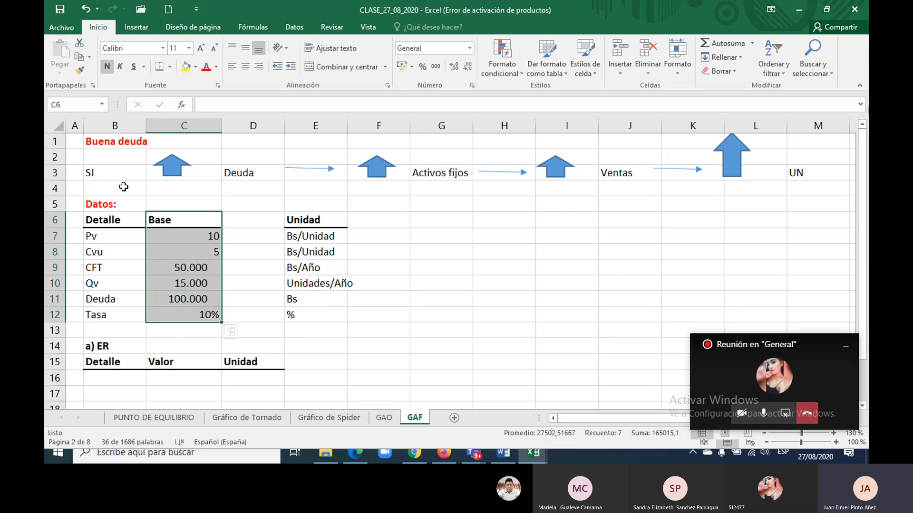
left_click(78, 59)
left_click(253, 235)
left_click(253, 284)
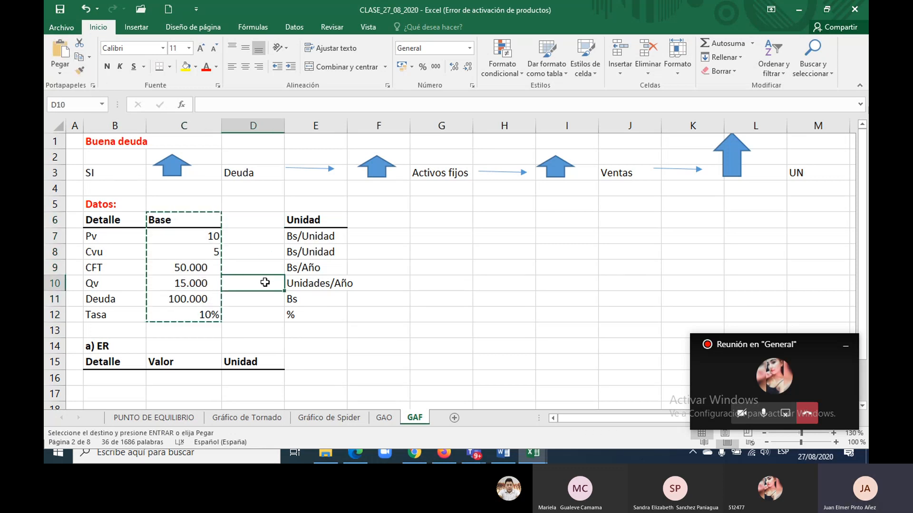
left_click_drag(190, 225, 200, 313)
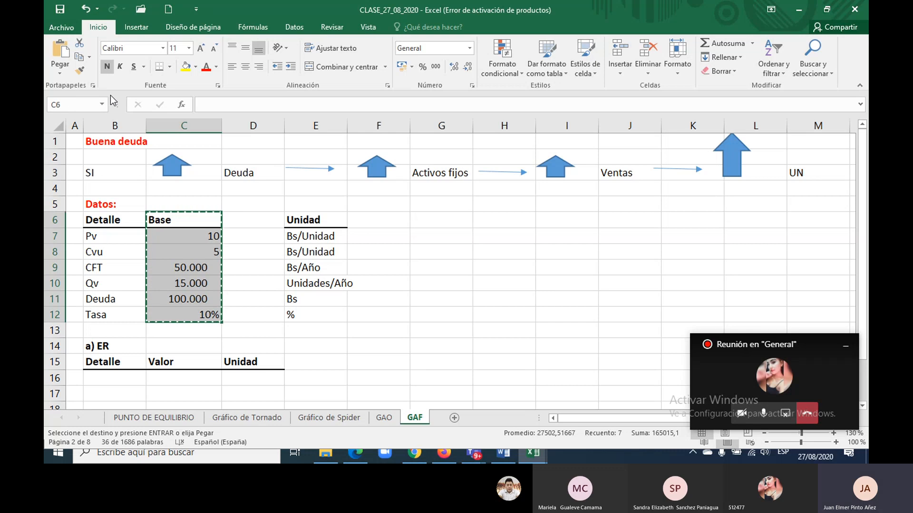
left_click(80, 71)
left_click(248, 222)
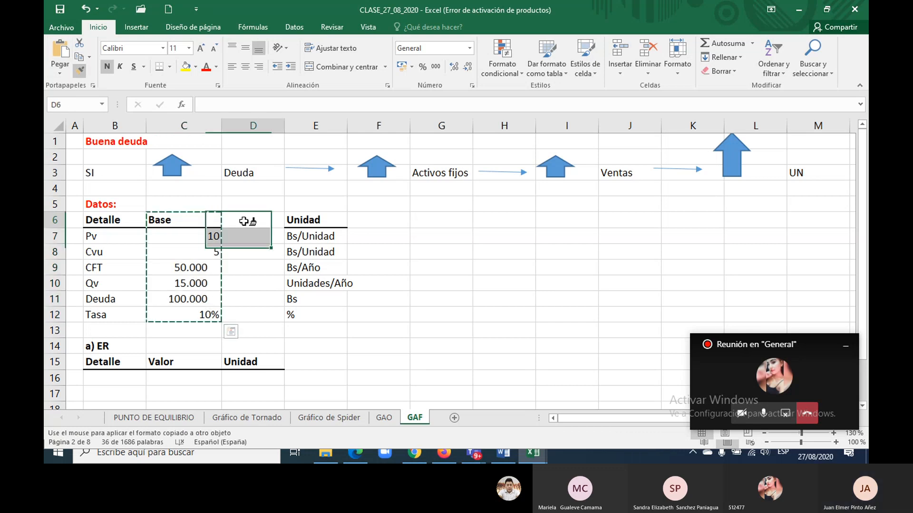
Step: Enter the header Proyección in D6, between Base and Unidad
left_click(193, 217)
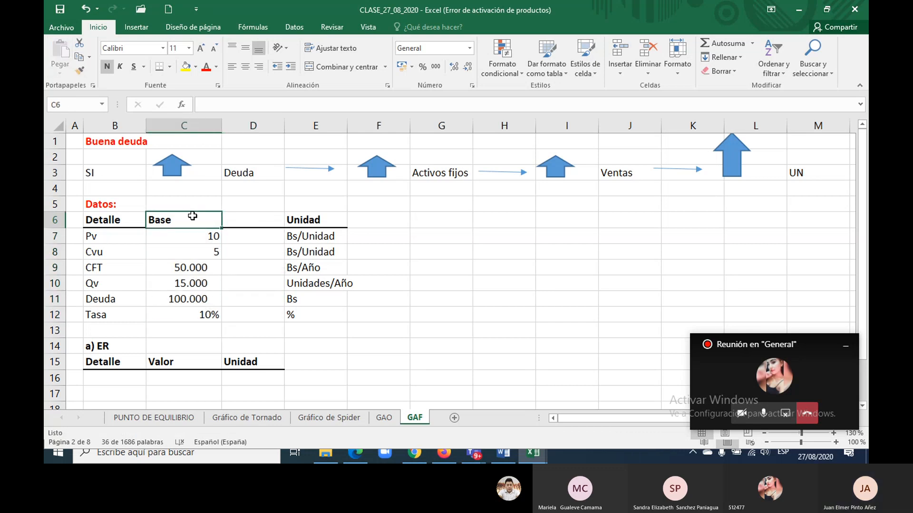
type("Proye")
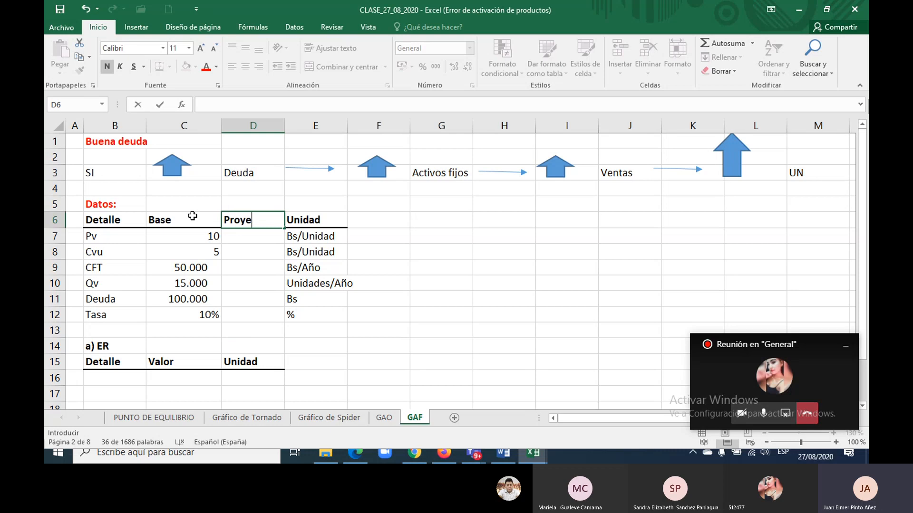
type("cción")
key("Return")
Step: Enter the ER row labels Ingresos, Cv and UB in B16:B18
left_click(193, 216)
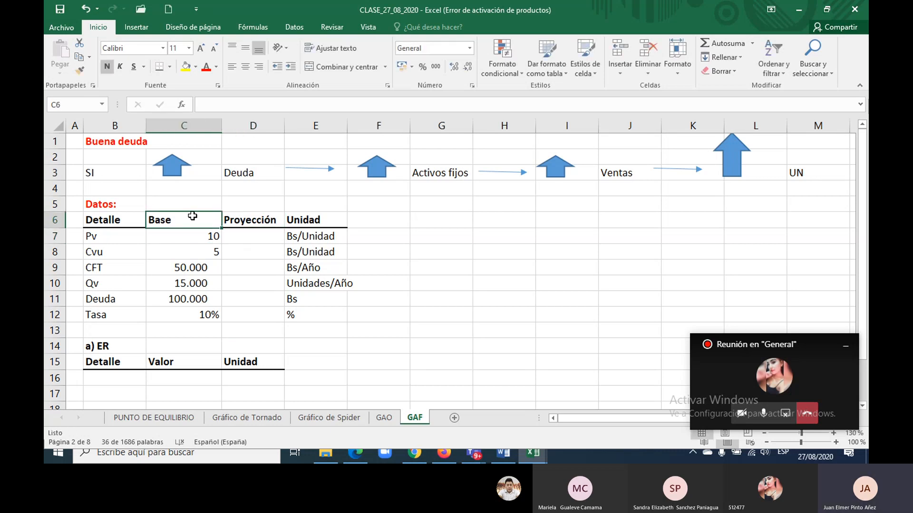
key("ctrl+shift+Down")
key("Down")
key("Down")
key("Down")
key("Down")
key("Down")
key("Down")
key("Down")
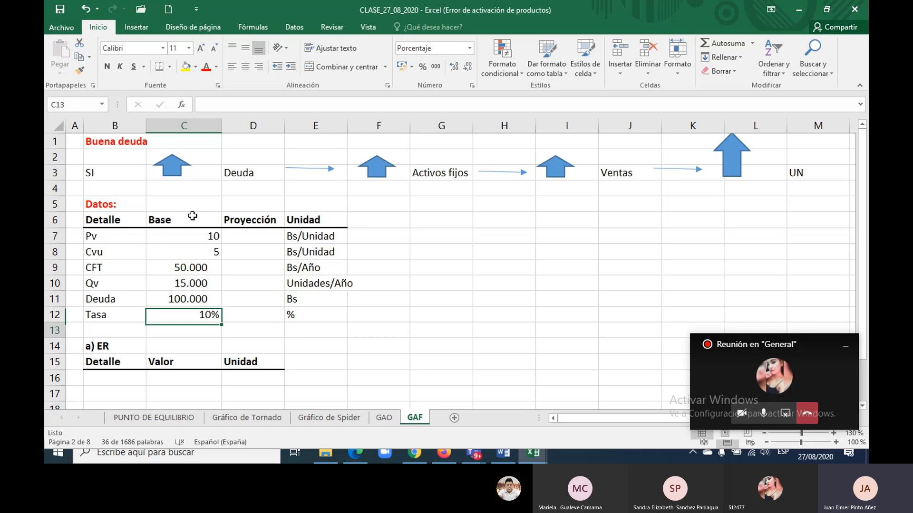
key("Down")
key("Down")
key("Down")
key("Down")
key("Left")
key("Down")
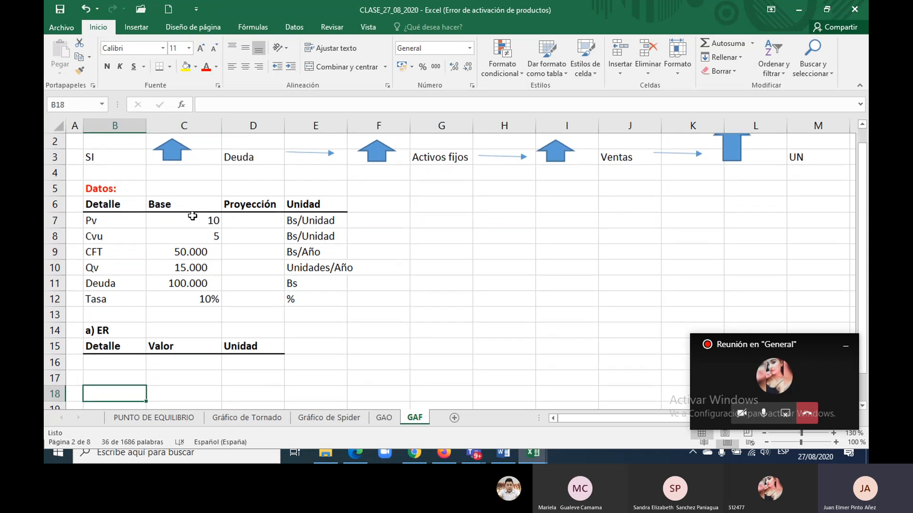
key("Down")
key("Down")
key("Up")
key("Up")
key("Up")
key("Up")
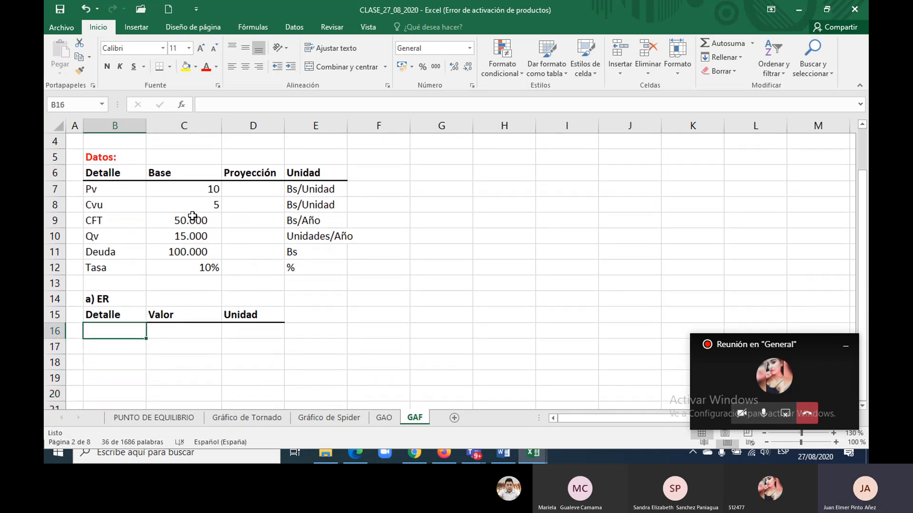
type("Ingres")
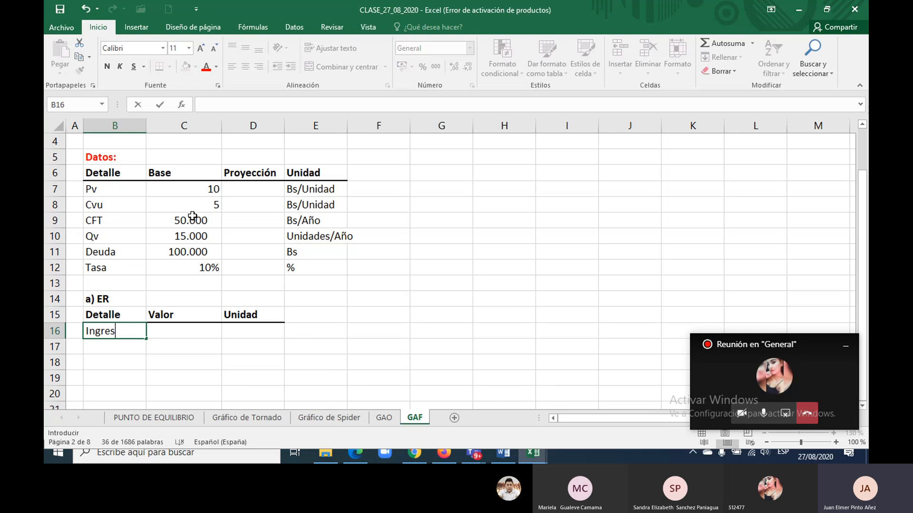
type("os")
key("Return")
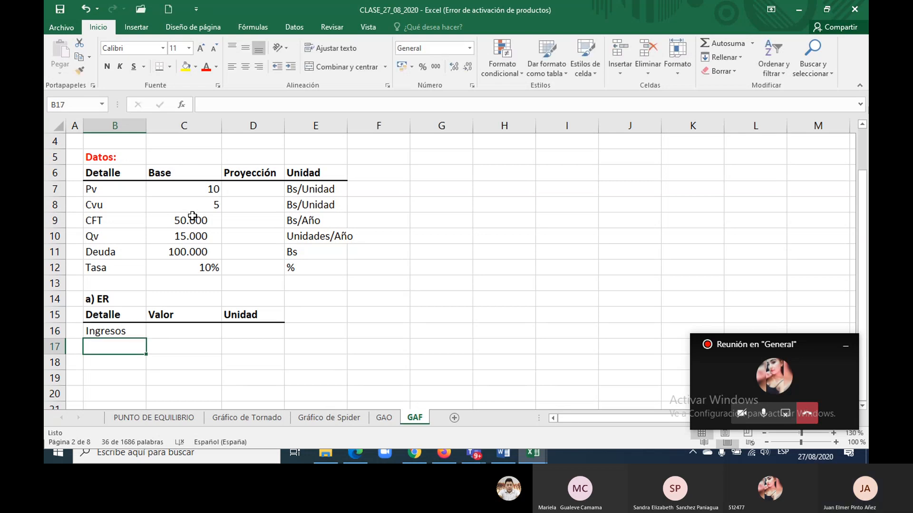
type("Cv")
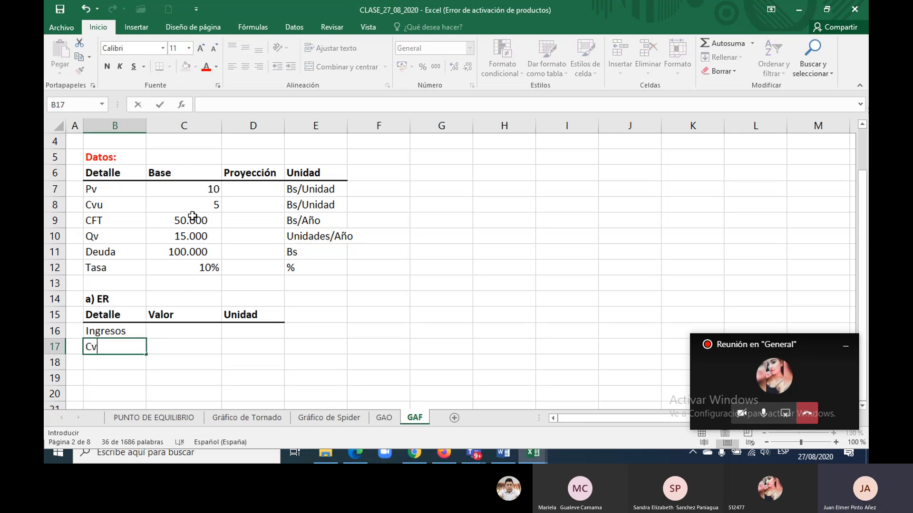
key("Return")
type("U")
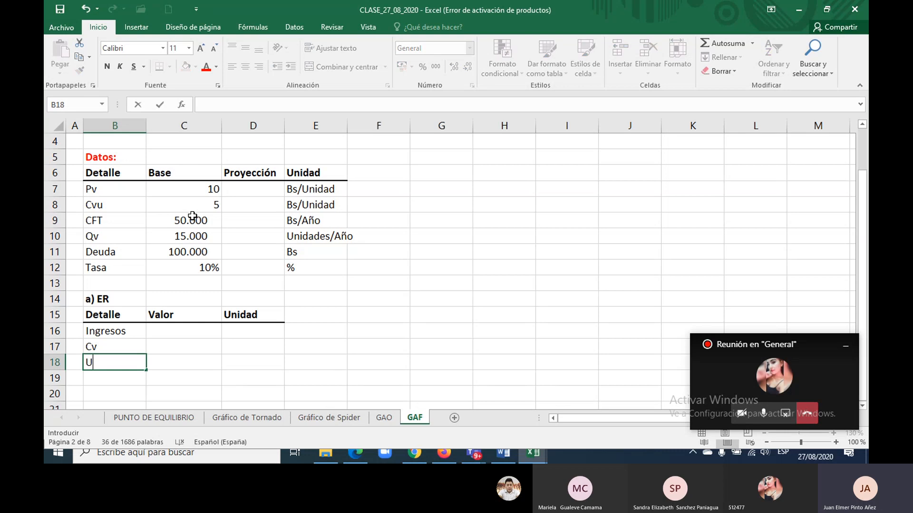
type("B")
key("Return")
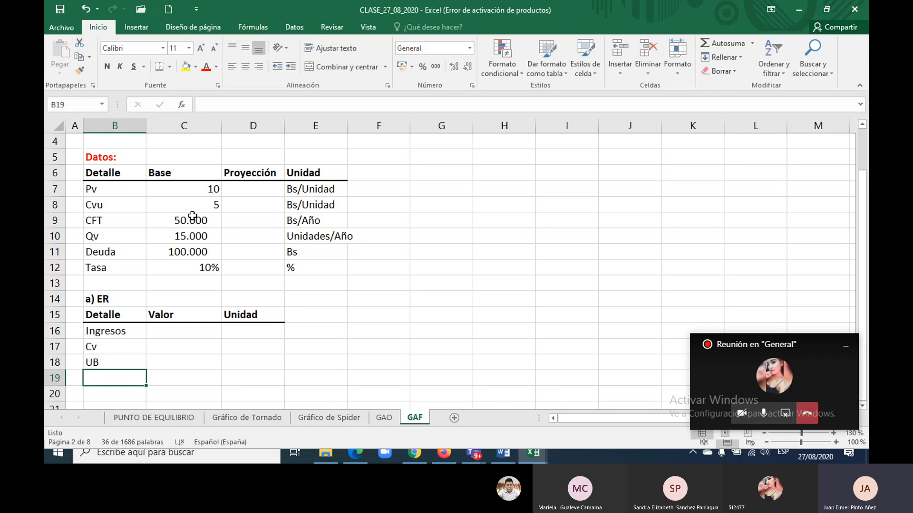
Step: Continue the ER labels with GO, UAII and Intereses in B19:B21
type("GAO")
key("BackSpace")
key("BackSpace")
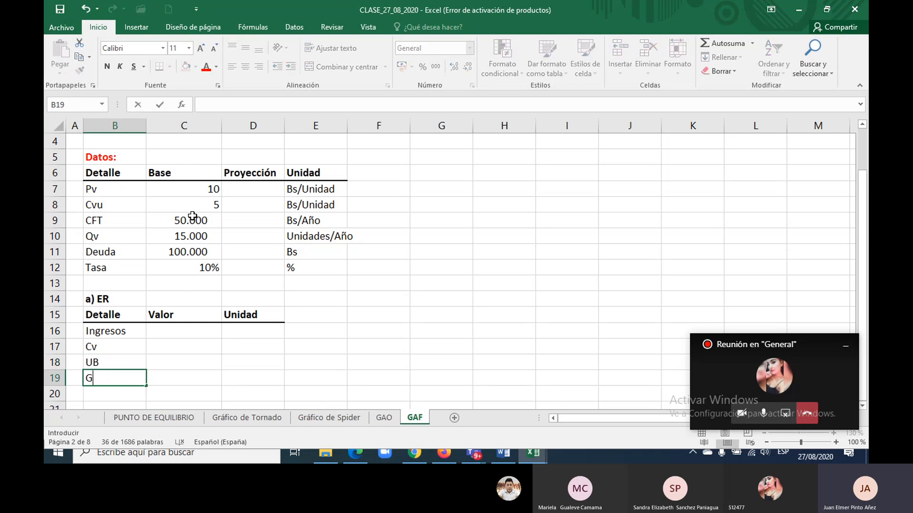
type("O")
key("Return")
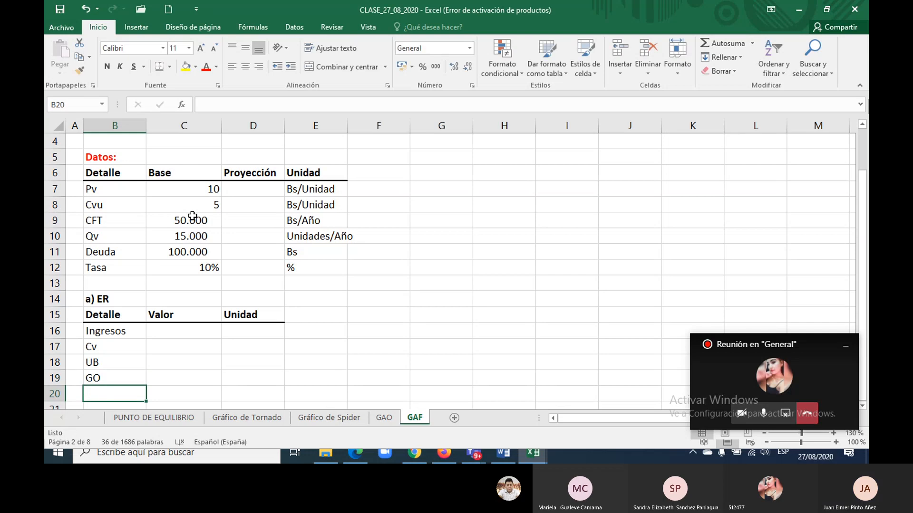
type("UAII")
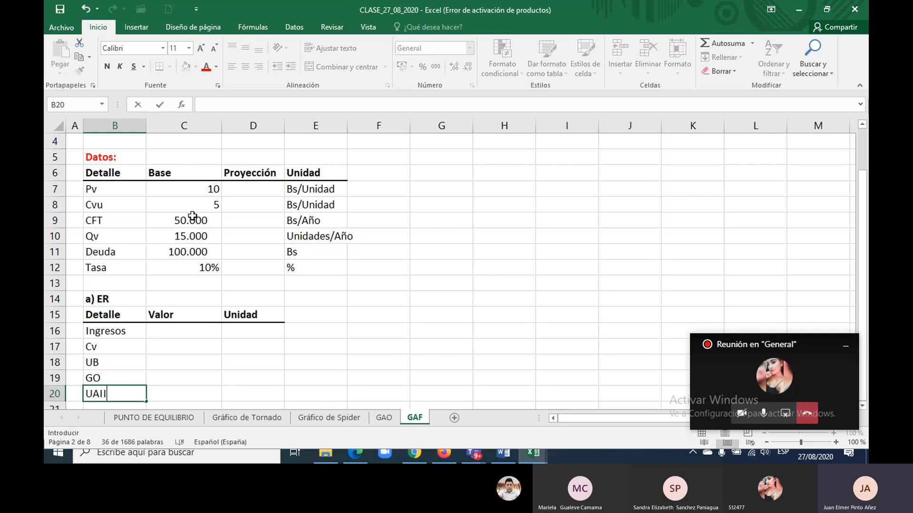
key("Return")
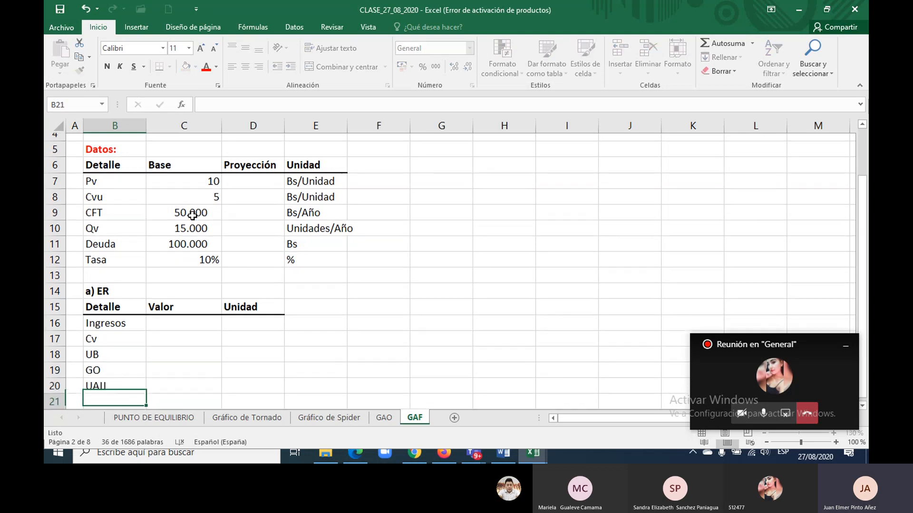
type("Intere")
type("ses")
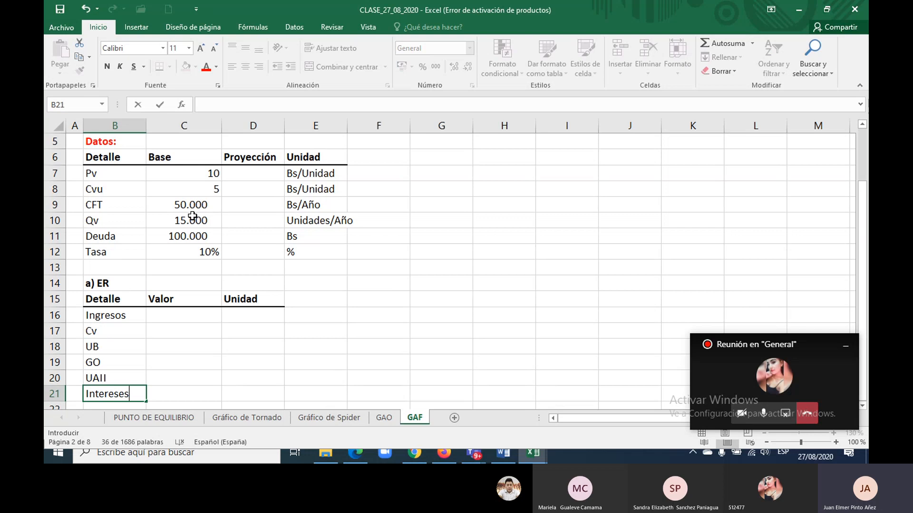
key("Return")
Step: Complete the ER labels with UAI, IUE and UN in B22:B24
type("U")
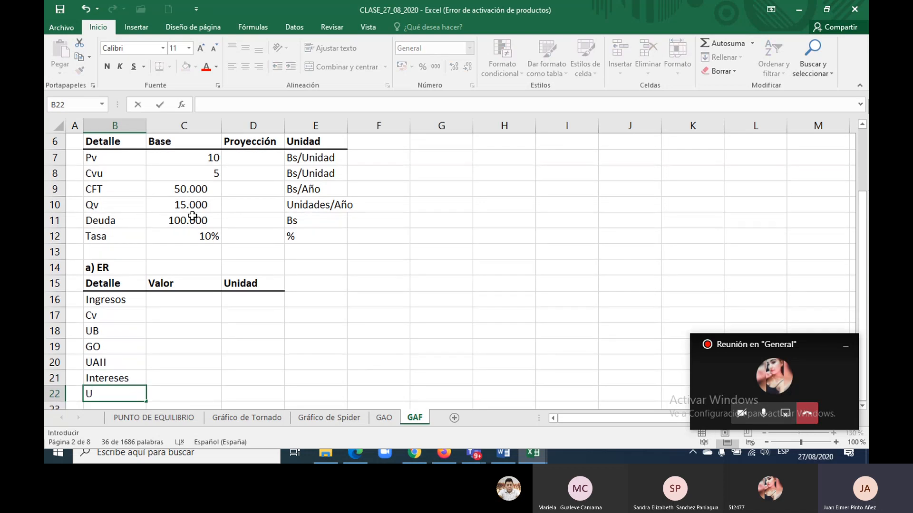
type("AI")
key("Return")
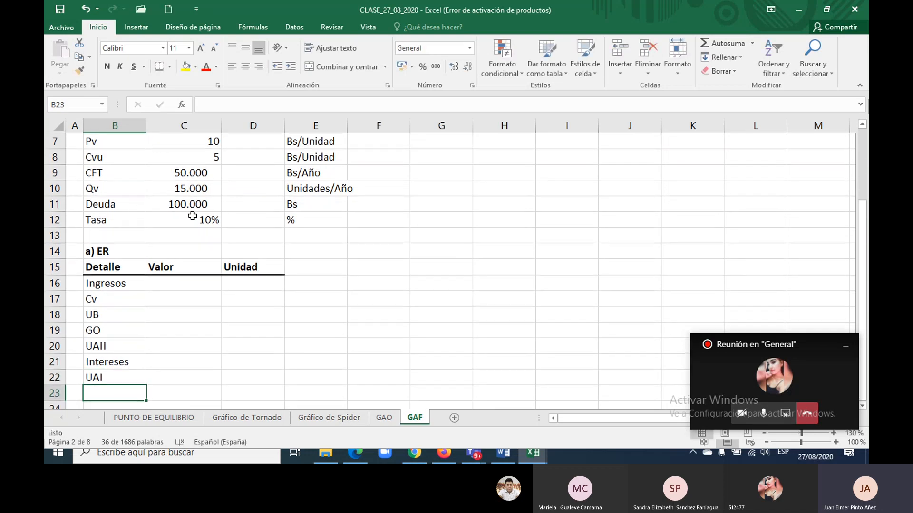
type("IUE")
key("Return")
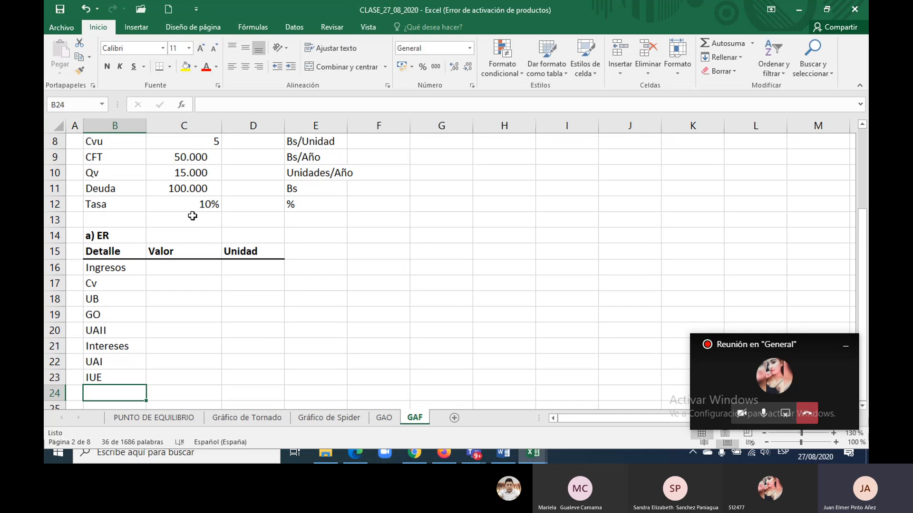
type("UN")
key("Return")
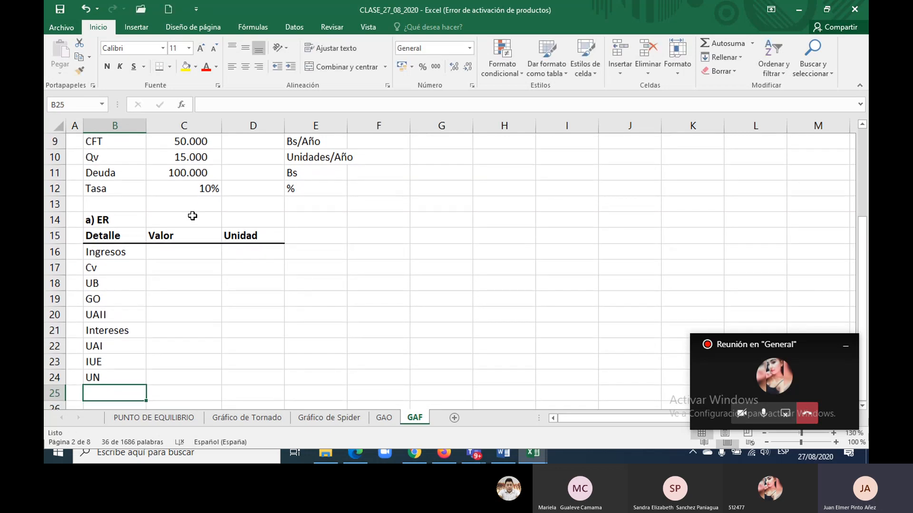
Step: Make the UB row B18:D18 bold and add a bottom border to C17:D17 in the Cv row
left_click_drag(116, 283, 247, 281)
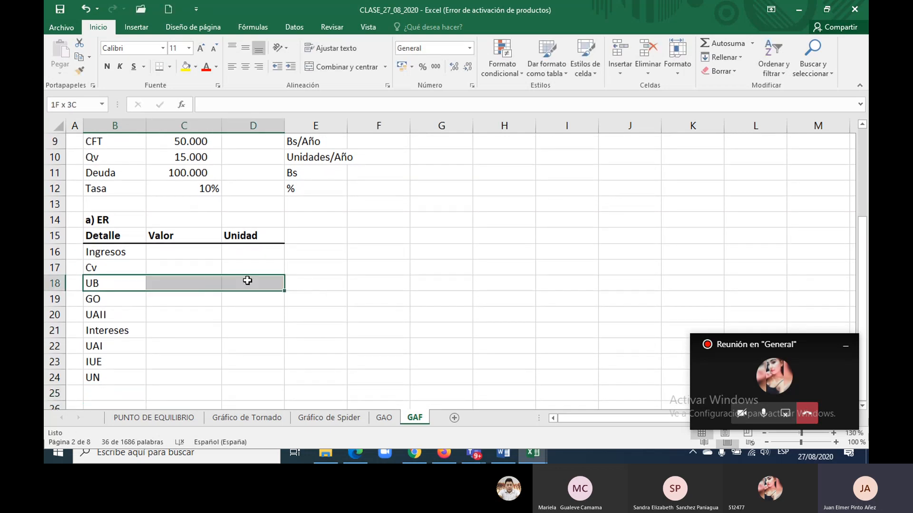
left_click(107, 66)
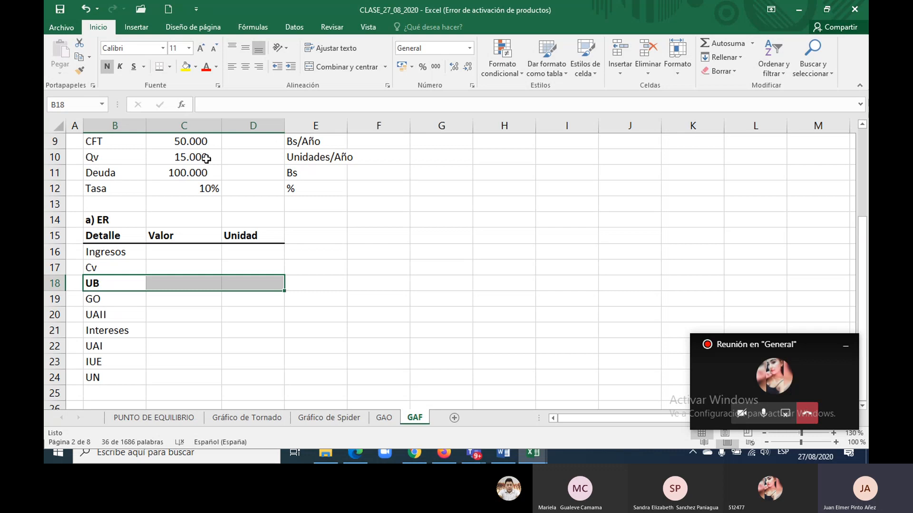
left_click(181, 269)
left_click_drag(181, 269, 240, 267)
left_click(160, 68)
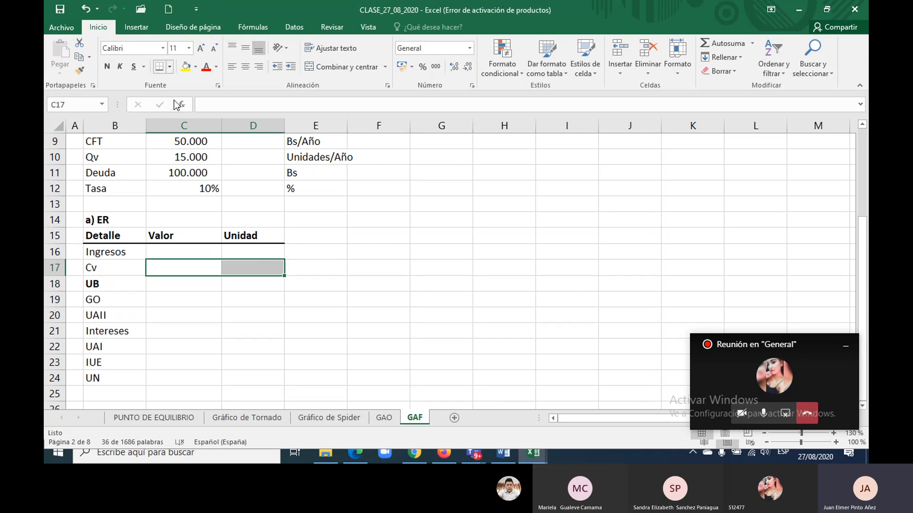
Step: Make the UAII row B20:D20 bold and add a bottom border to C19:D19 in the GO row
left_click_drag(135, 312, 244, 312)
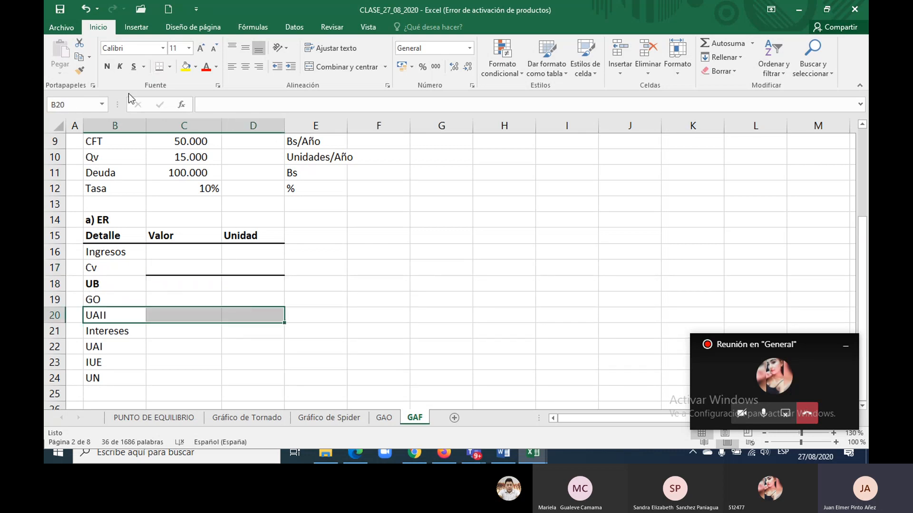
left_click(107, 70)
left_click_drag(188, 299, 255, 299)
left_click(161, 69)
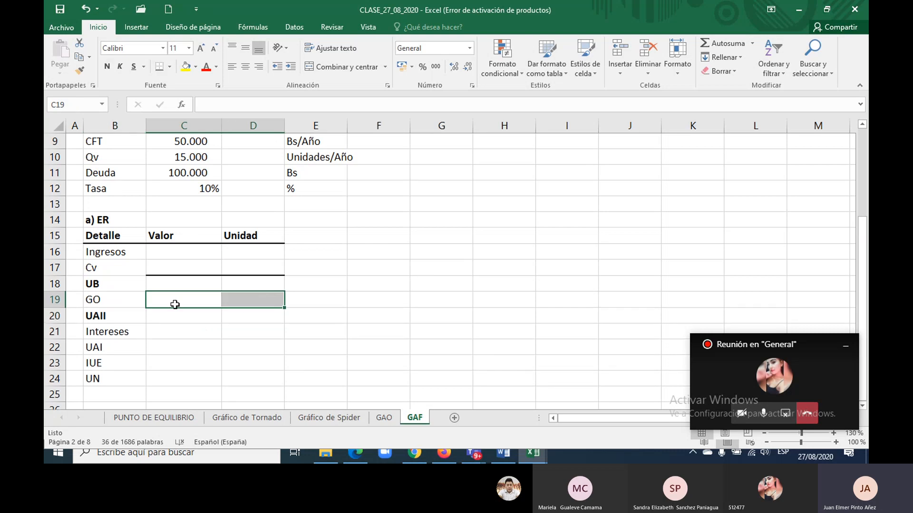
Step: Make the UAI row B22:D22 bold and add a bottom border to C21:D21 in the Intereses row
left_click_drag(114, 348, 246, 332)
left_click(107, 66)
left_click(197, 333)
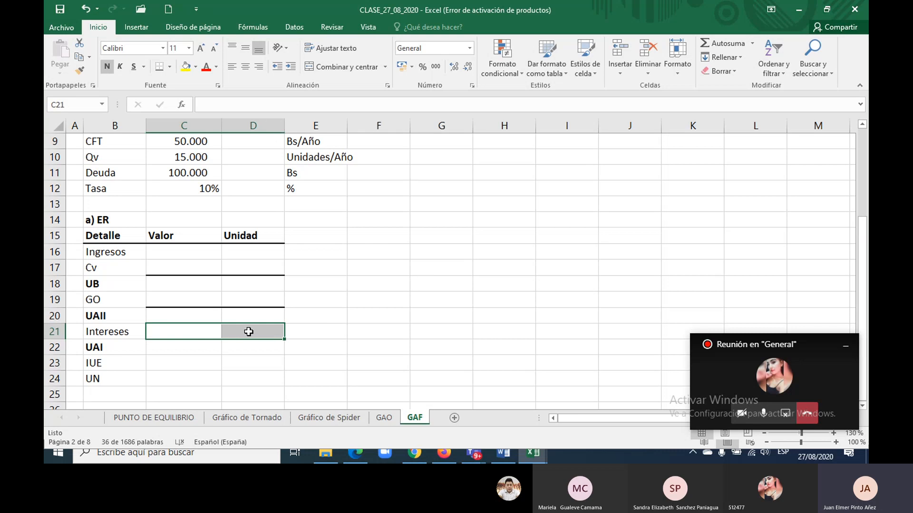
left_click(159, 66)
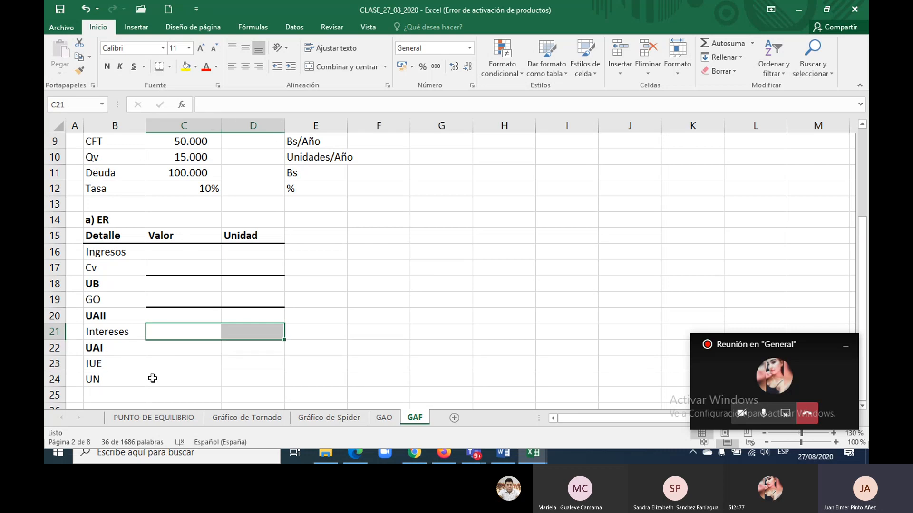
Step: Make the UN row B24:D24 bold and add a bottom border to C23:D23 in the IUE row
left_click_drag(120, 377, 265, 373)
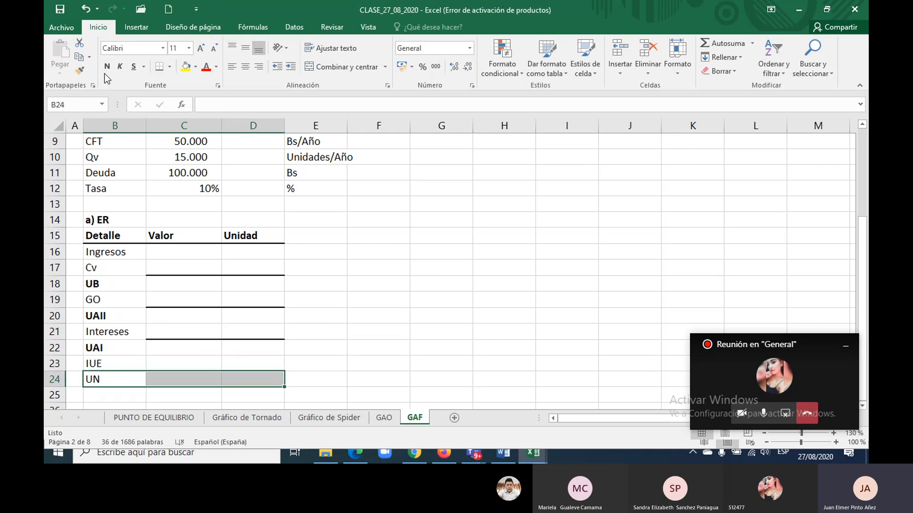
left_click_drag(179, 362, 244, 361)
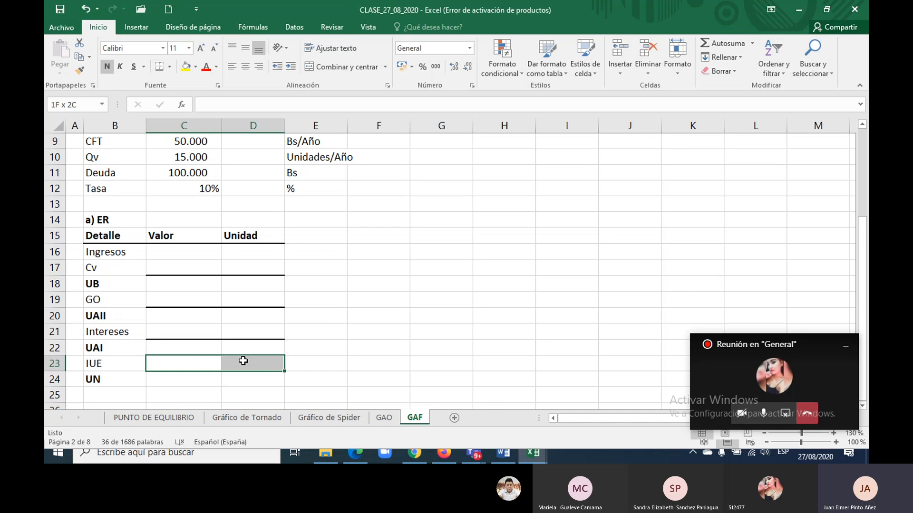
left_click(161, 72)
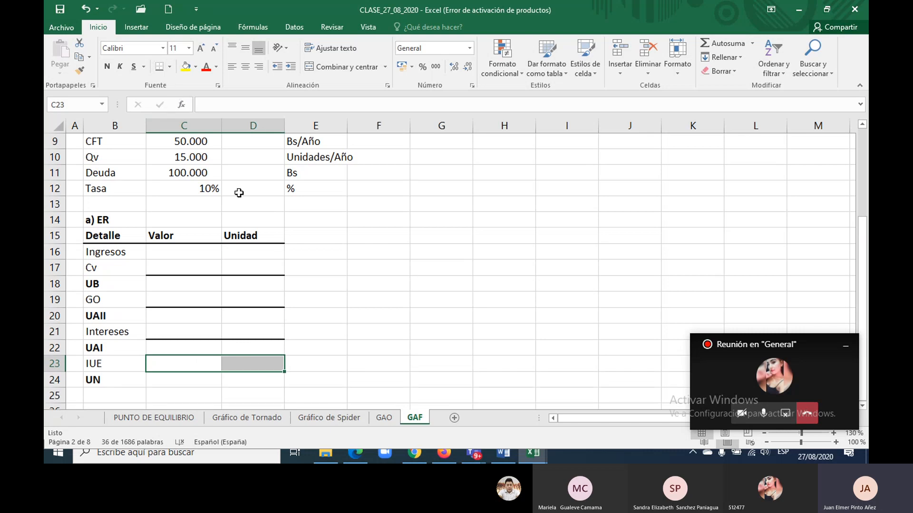
Step: Calculate Ingresos in C16 as price times quantity with the formula =C7*C10
left_click(208, 251)
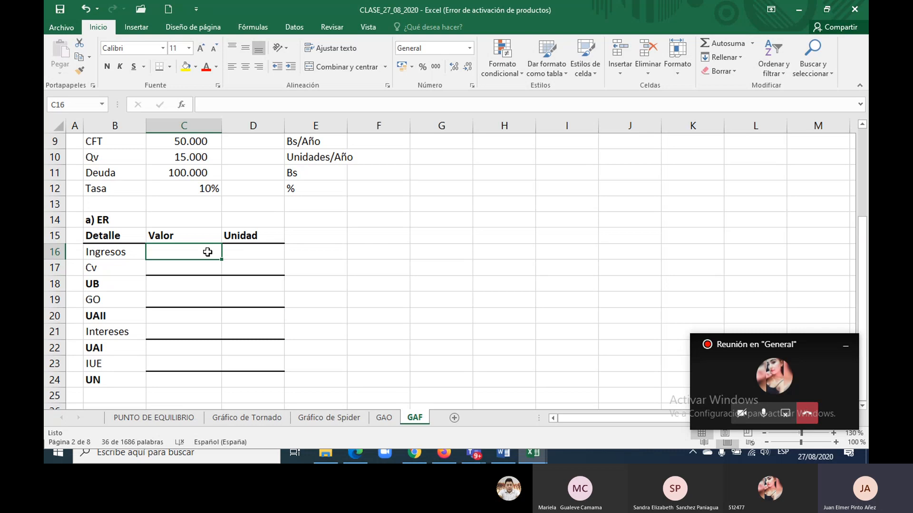
type("=")
key("Up")
key("Up")
key("Up")
key("Up")
key("Up")
key("Up")
key("Up")
key("Up")
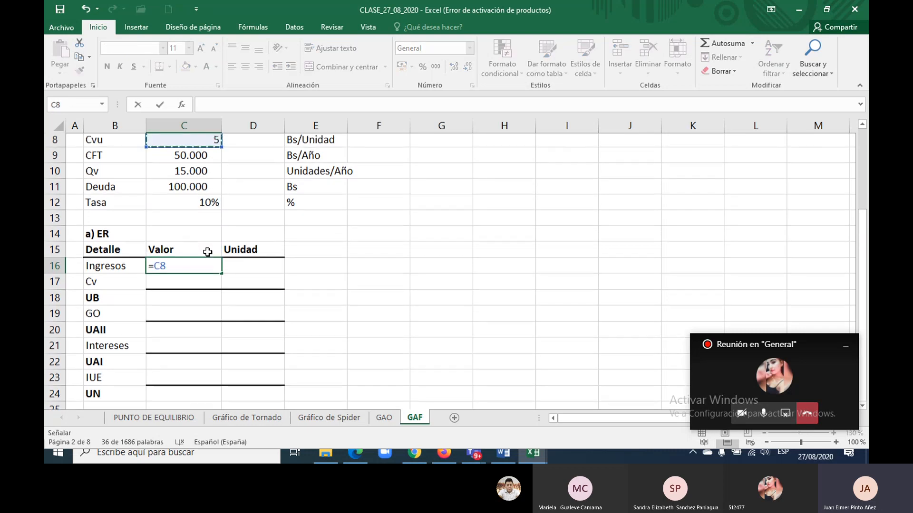
key("Up")
type("*")
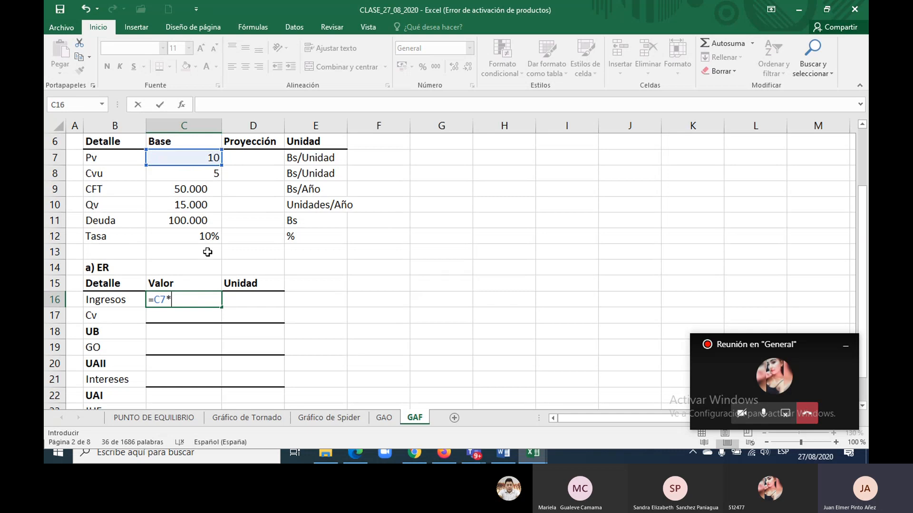
key("Up")
key("Up")
key("Up")
key("Up")
key("Up")
key("Up")
key("Return")
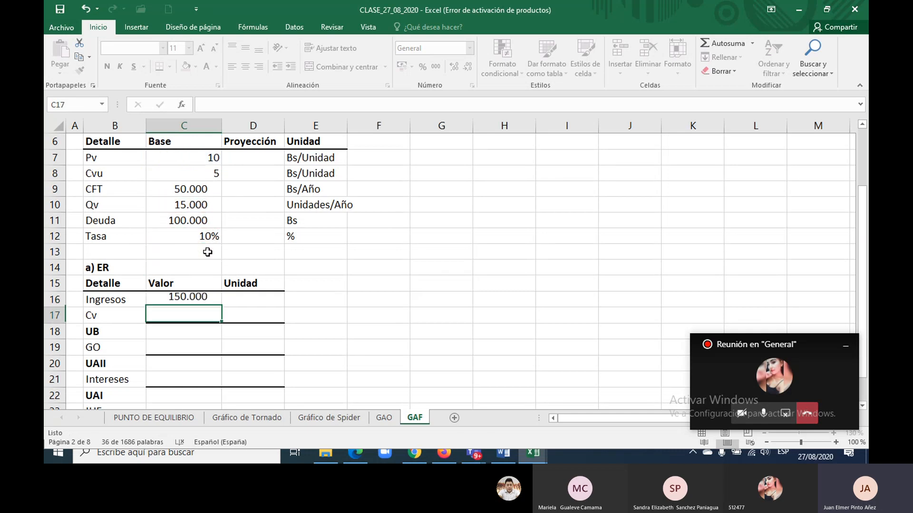
Step: Calculate Cv in C17 as unit variable cost times quantity with the formula =C8*C10
type("=")
key("Up")
key("Up")
key("Up")
key("Up")
key("Up")
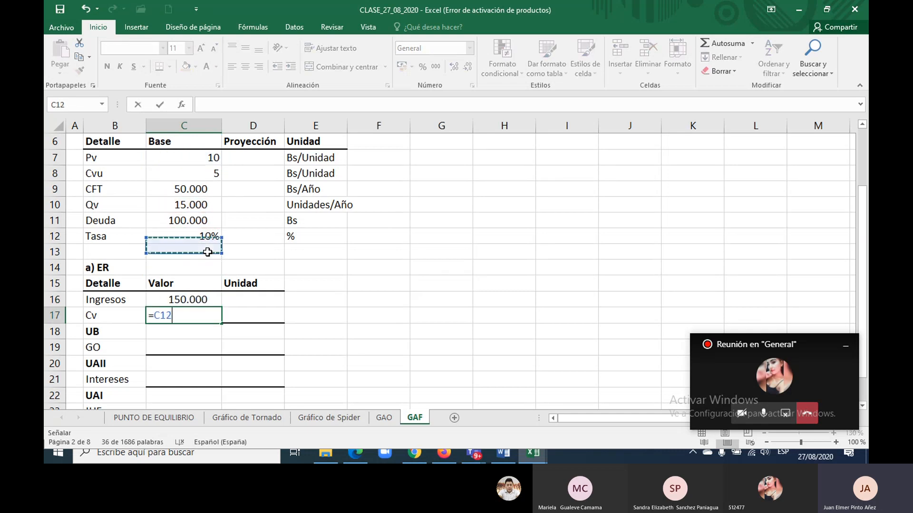
key("Up")
key("Up")
key("Up")
key("Up")
type("*")
key("Up")
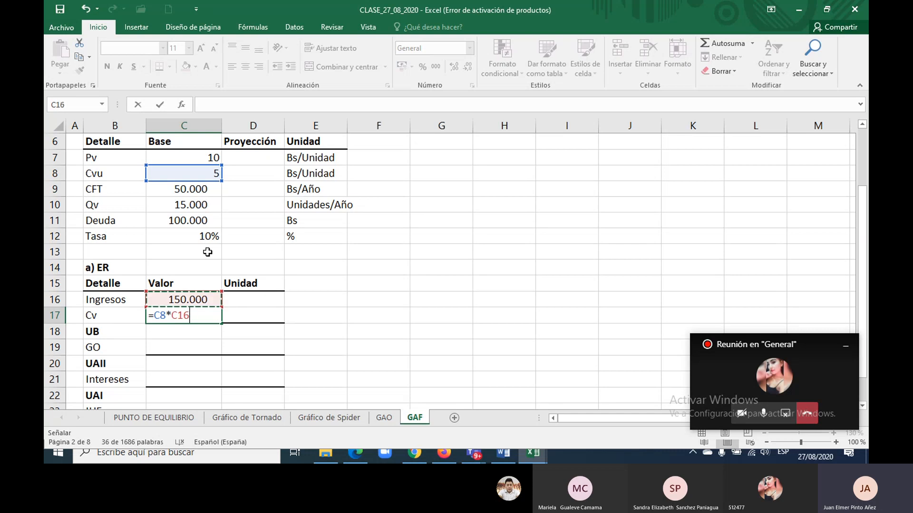
key("Up")
key("Up")
key("Up")
key("Up")
key("Up")
key("Up")
key("Return")
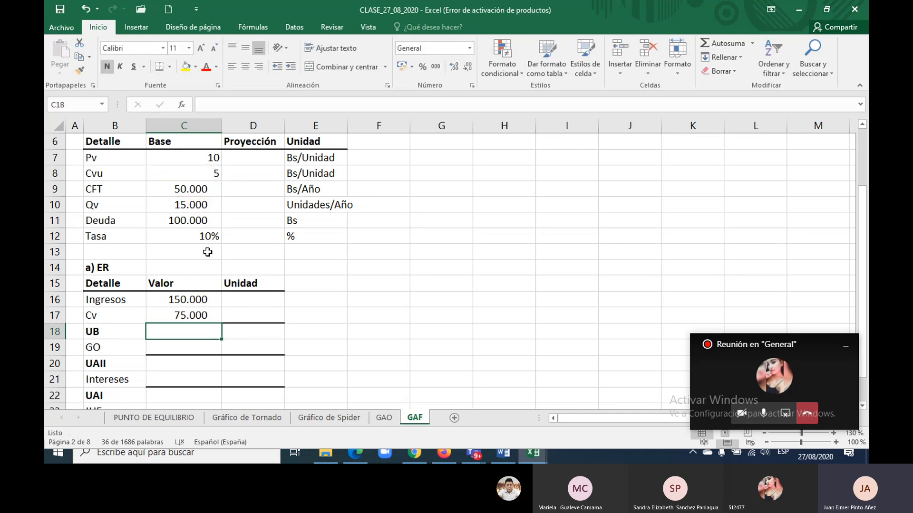
Step: Calculate UB in C18 by subtracting Cv from Ingresos with the formula =C16-C17
type("=")
key("Up")
key("Up")
type("-")
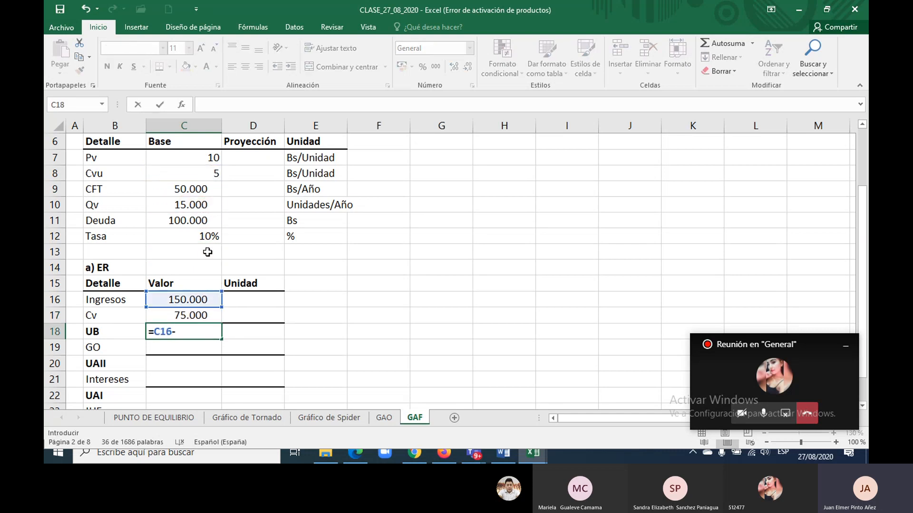
key("Up")
key("Return")
Step: Link GO in C19 to the CFT value in the base data with the formula =C9
type("=")
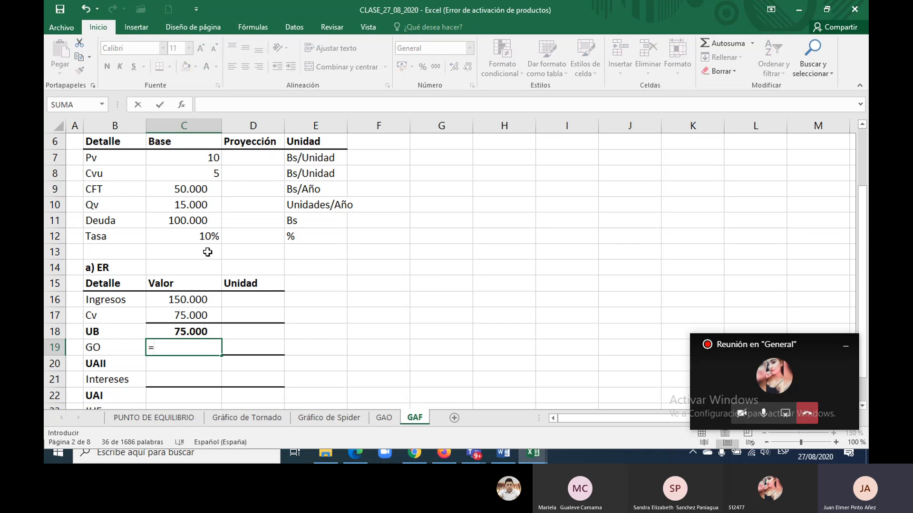
key("Up")
key("Up")
key("Up")
key("Up")
key("Up")
key("Up")
key("Up")
key("Up")
key("Up")
key("Up")
key("Return")
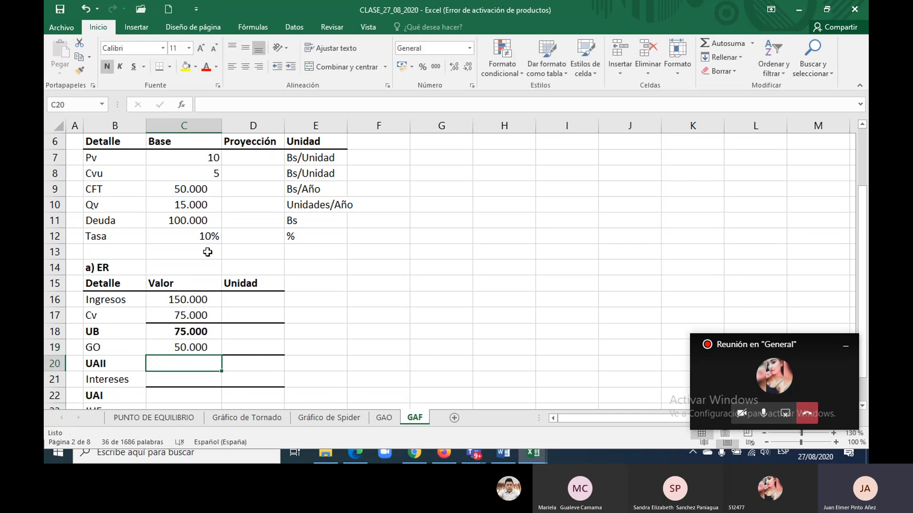
Step: Calculate UAII in C20 by subtracting GO from UB with the formula =C18-C19
type("=")
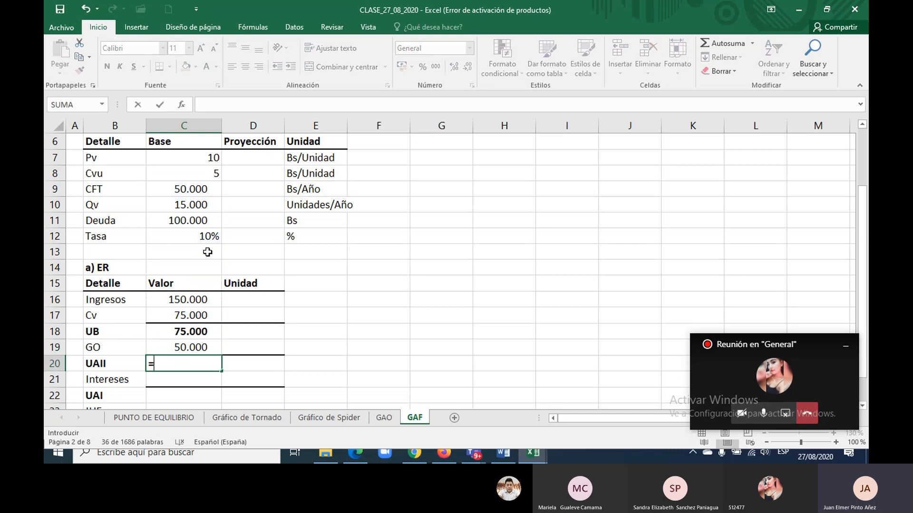
key("Up")
key("Up")
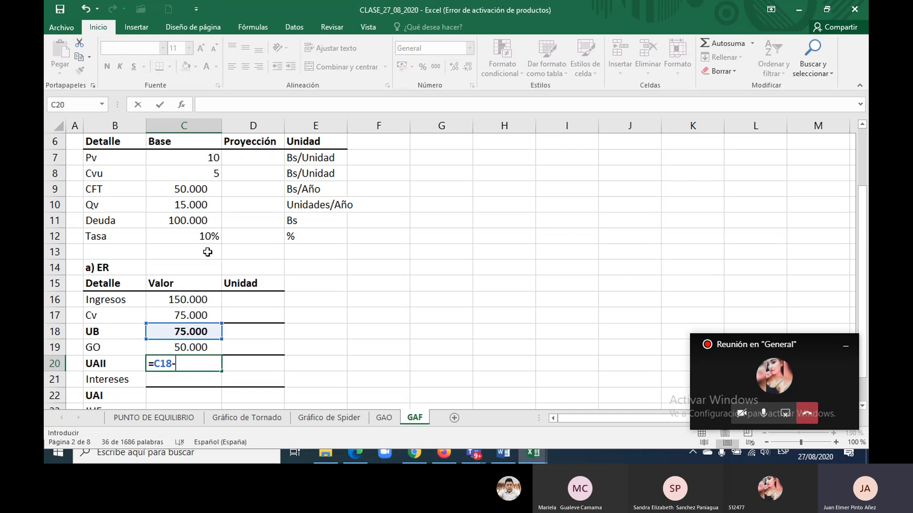
type("-")
key("Up")
key("Return")
Step: Calculate Intereses in C21 as Deuda times Tasa with the formula =C11*C12
type("=")
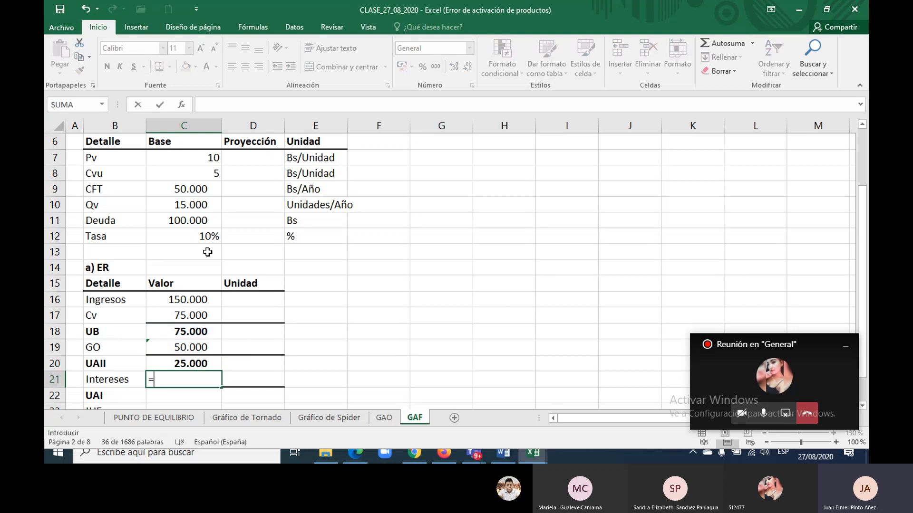
key("Up")
key("Up")
key("Up")
key("Up")
key("Up")
key("Up")
key("Up")
key("Up")
key("Up")
key("Up")
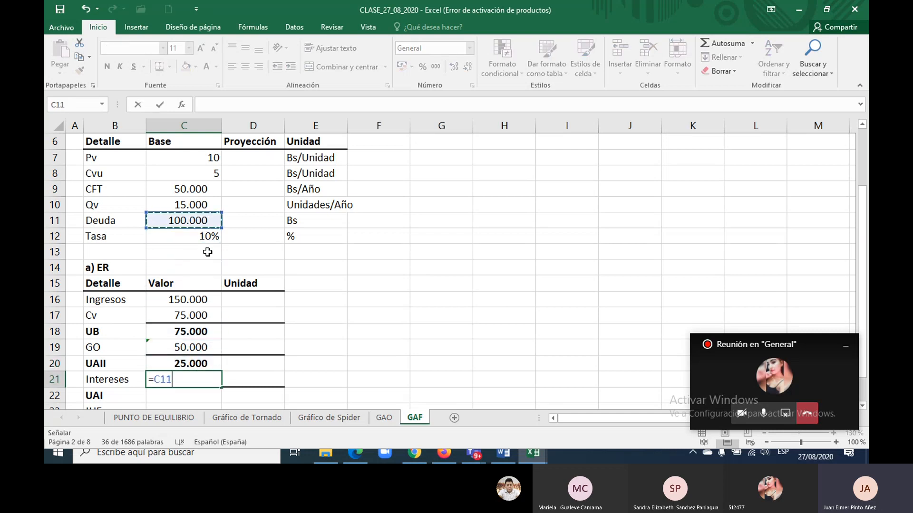
type("*")
key("Up")
key("Up")
key("Up")
key("Up")
key("Up")
key("Up")
key("Up")
key("Up")
key("Up")
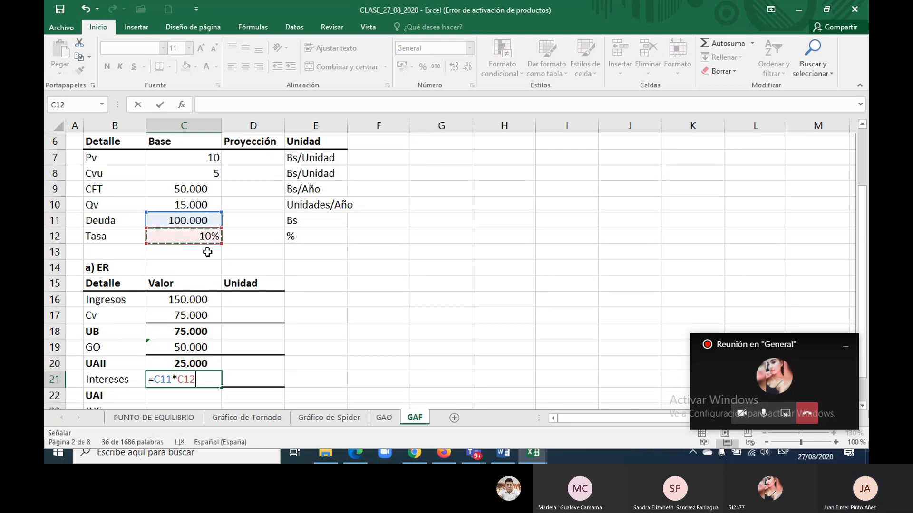
key("Return")
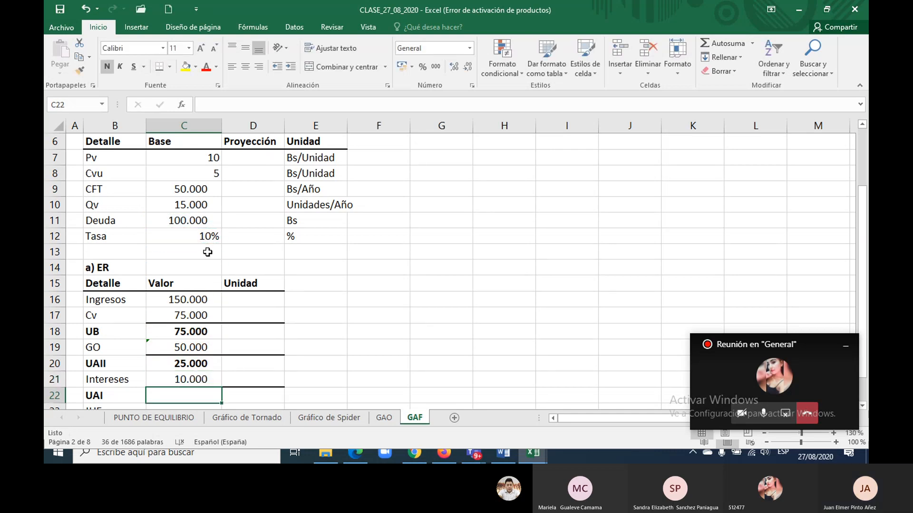
Step: Calculate UAI in C22 by subtracting Intereses from UAII with the formula =C20-C21
type("=")
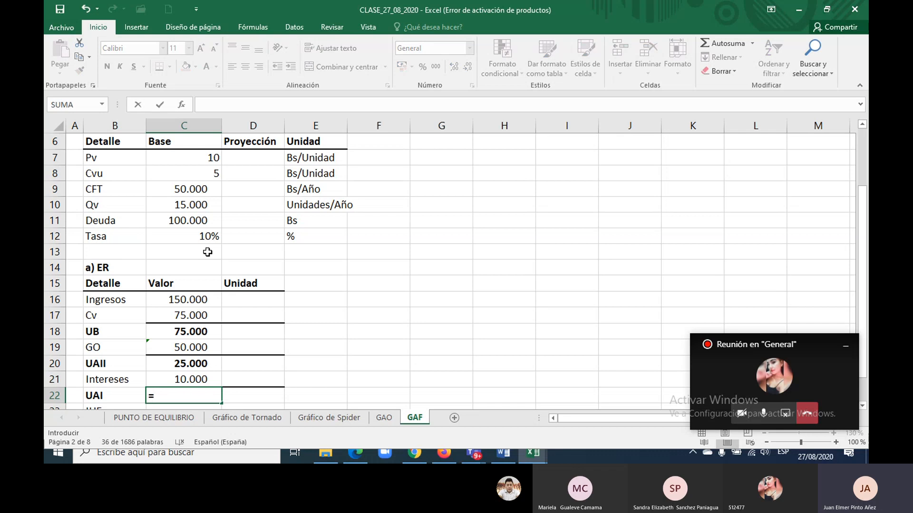
key("Up")
key("Up")
type("-")
key("Up")
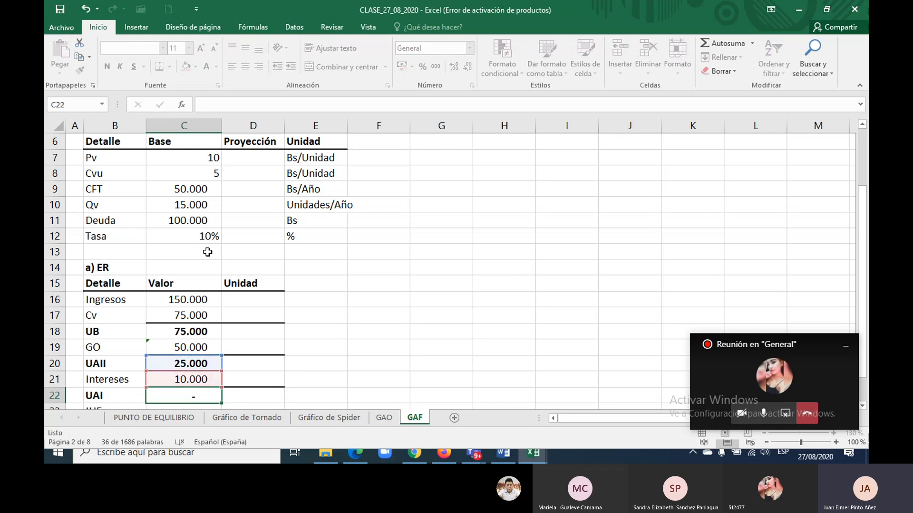
key("Return")
Step: Calculate the IUE tax in C23 as 25% of UAI with the formula =C22*25%
type("=")
key("Up")
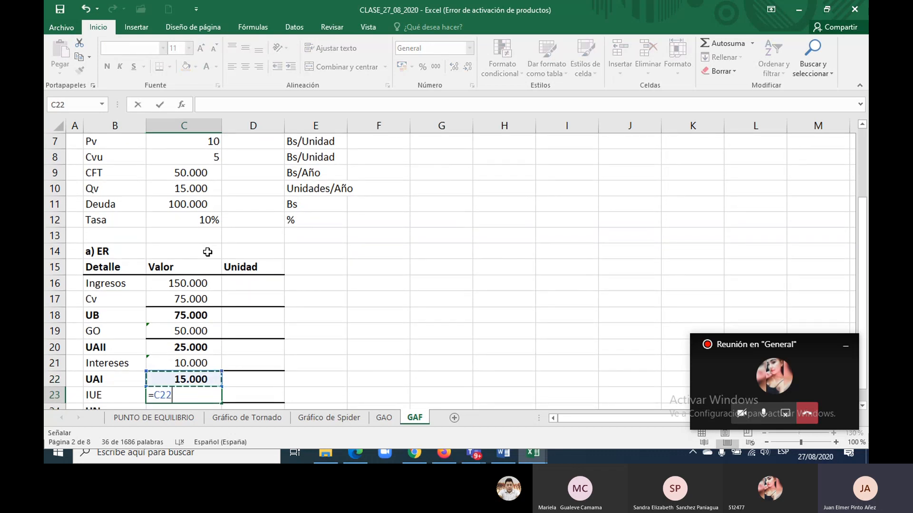
type("*25%")
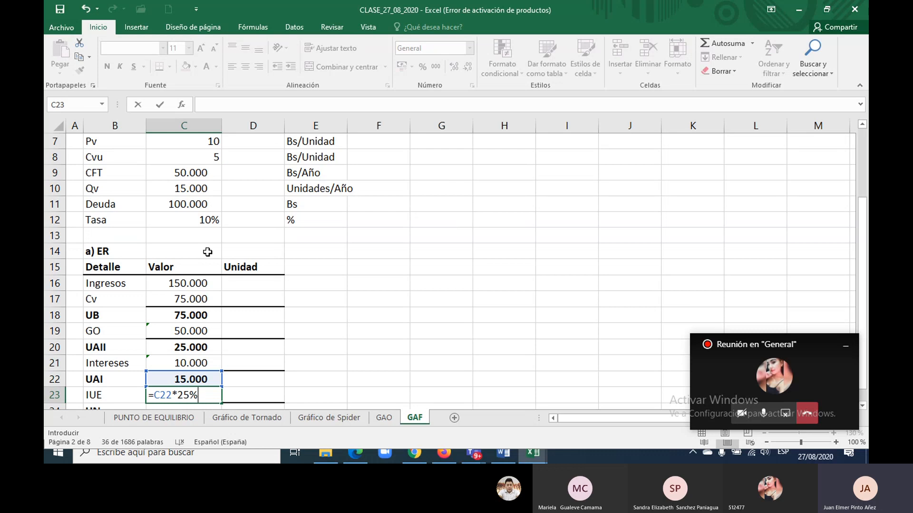
key("Return")
Step: Calculate UN in C24 by subtracting IUE from UAI with the formula =C22-C23
type("=")
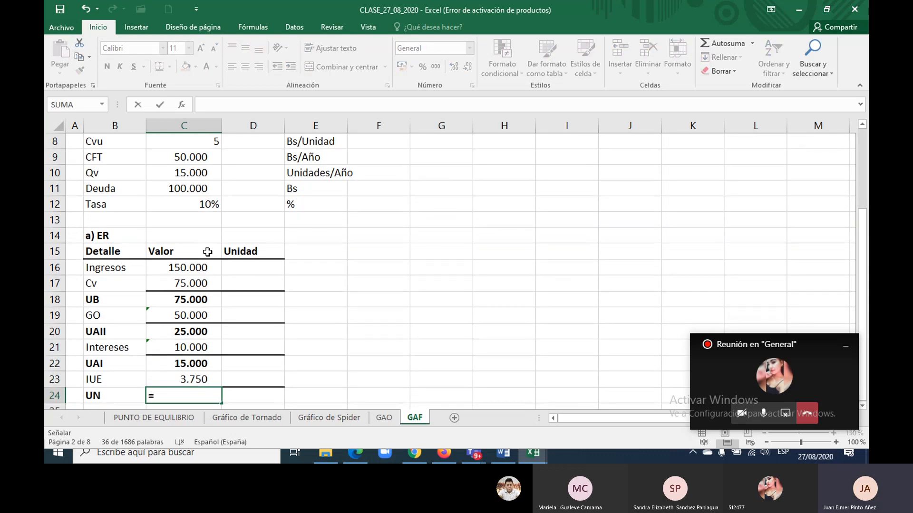
key("Up")
key("Up")
type("-")
key("Up")
key("Return")
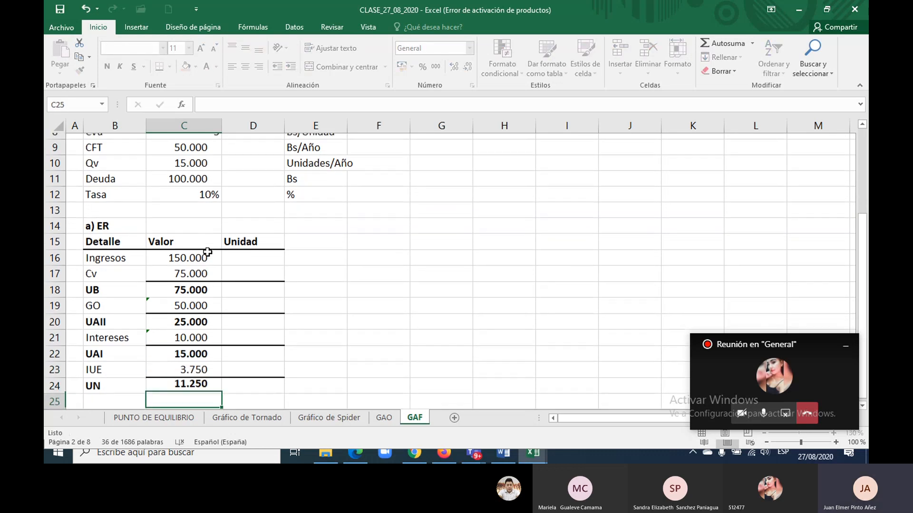
Step: Replace the ER headings in C15:D15 with Base and Proyección copied from C6:D6
key("Up")
key("ctrl+shift+Up")
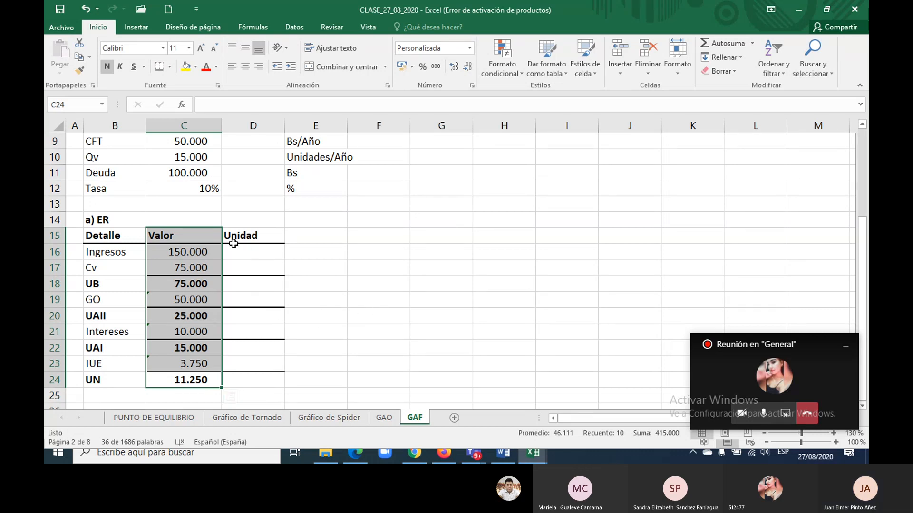
left_click(265, 240)
left_click(195, 235)
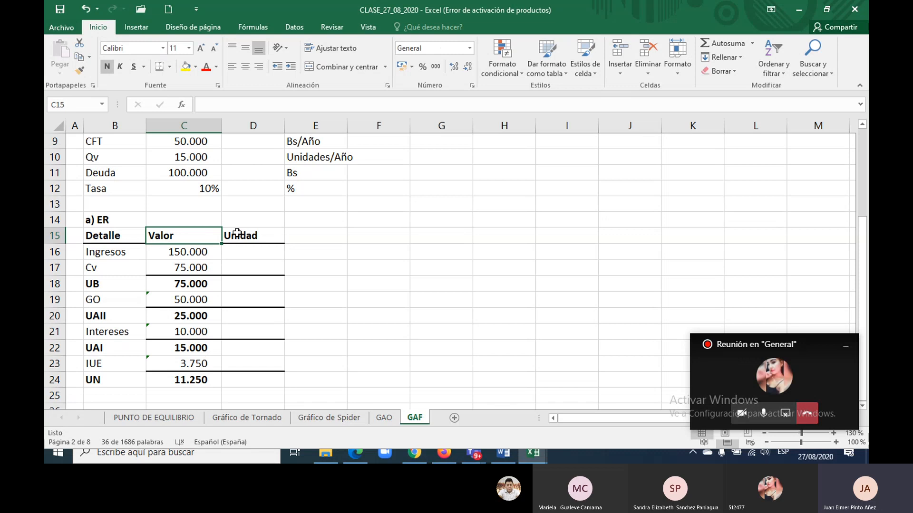
scroll(238, 232, "up", 1)
left_click_drag(183, 144, 240, 145)
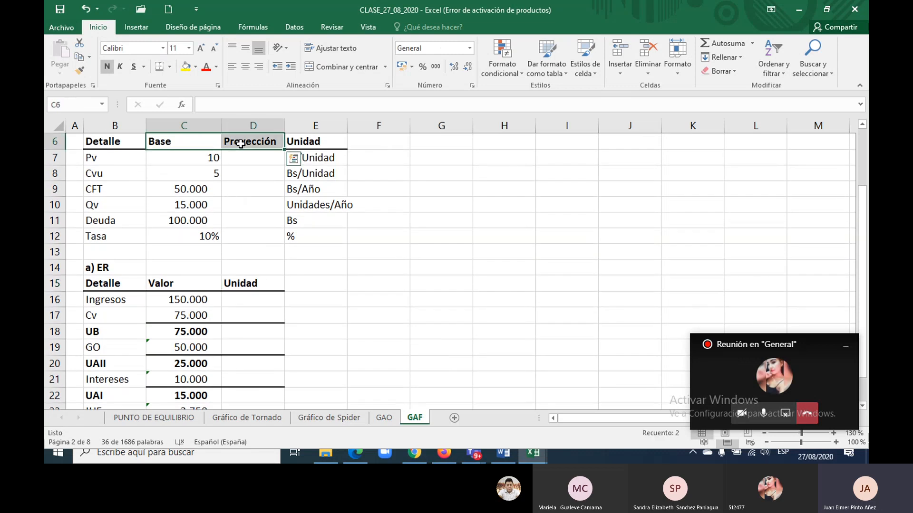
key("ctrl+c")
left_click(195, 283)
key("ctrl+v")
left_click(254, 316)
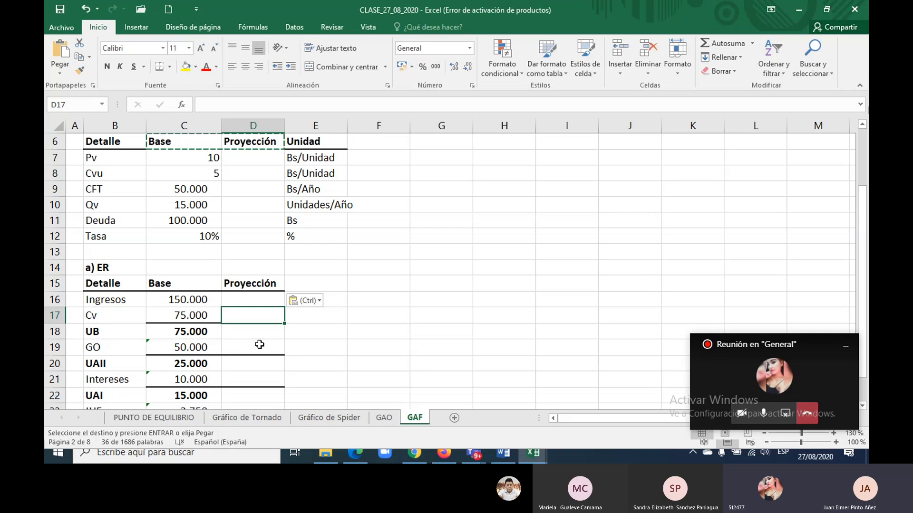
Step: Review the base ER figures in C16:C24 and the Deuda entry in the input data
scroll(259, 345, "down", 1)
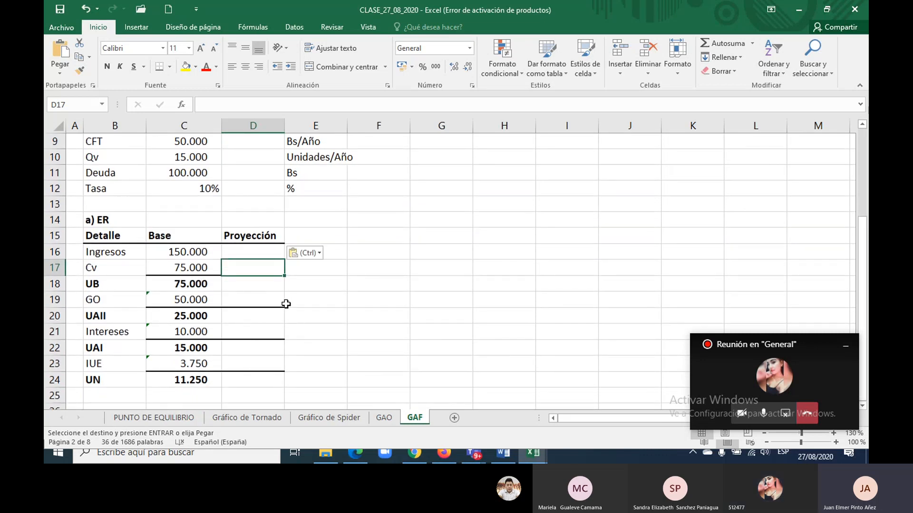
left_click(191, 253)
left_click_drag(190, 253, 190, 380)
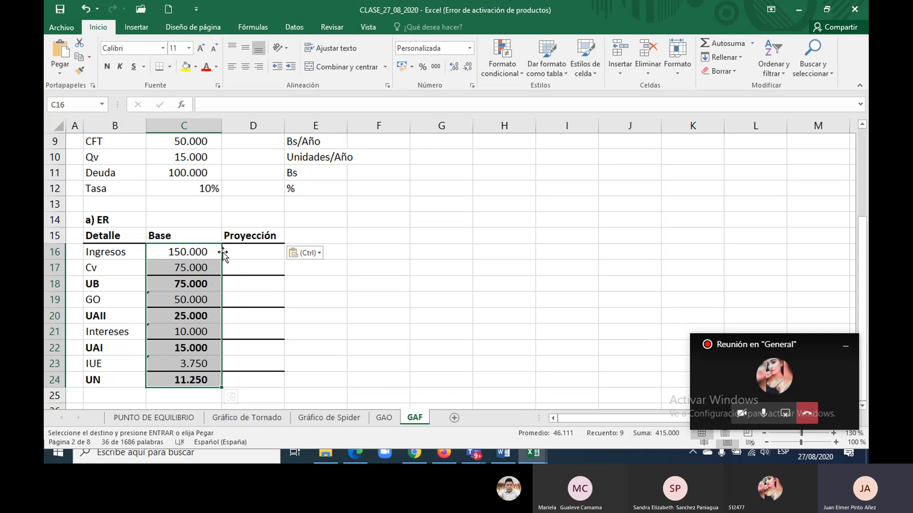
scroll(212, 250, "up", 1)
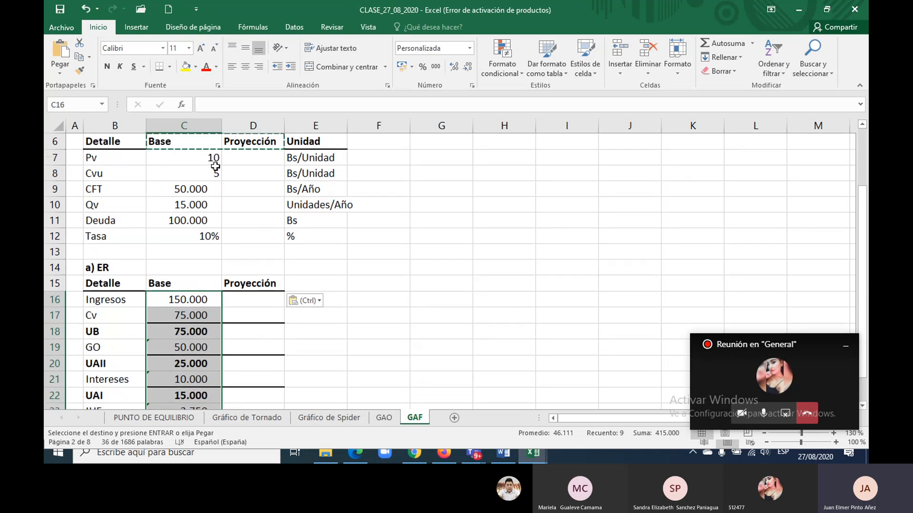
scroll(270, 335, "down", 2)
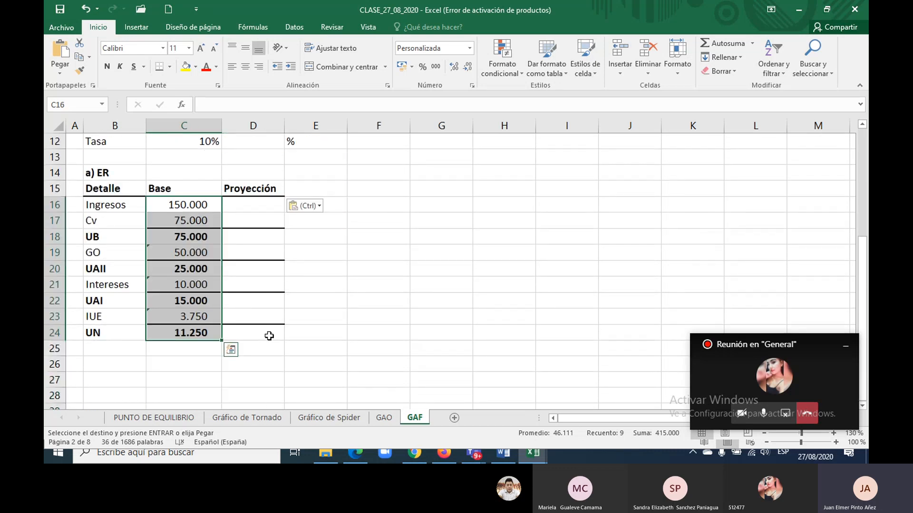
left_click(143, 362)
key("Escape")
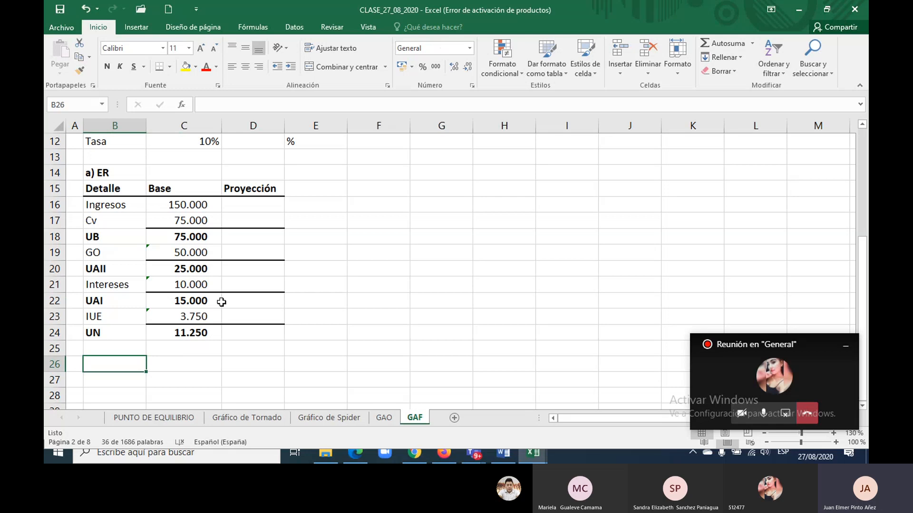
scroll(199, 307, "up", 1)
left_click_drag(93, 175, 165, 175)
scroll(143, 282, "down", 1)
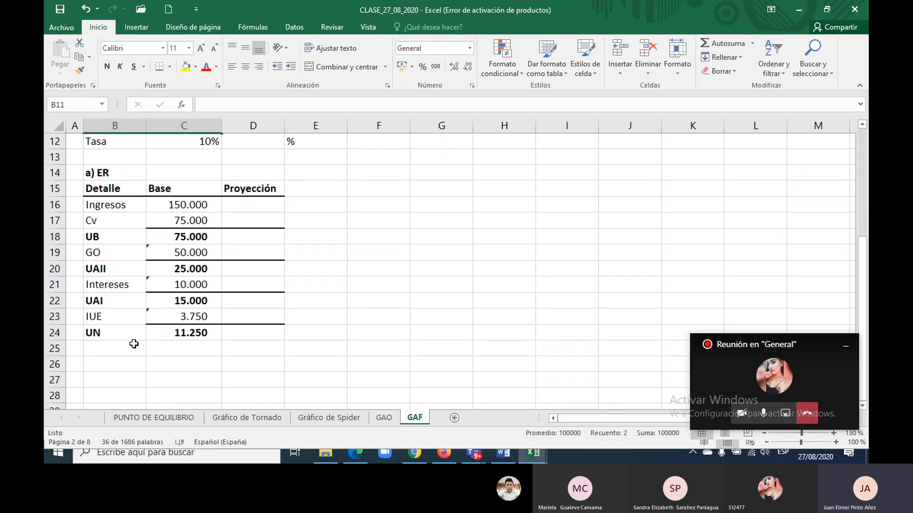
Step: Add the bold section title "c) GAF" in B26, below the ER statement
left_click(116, 365)
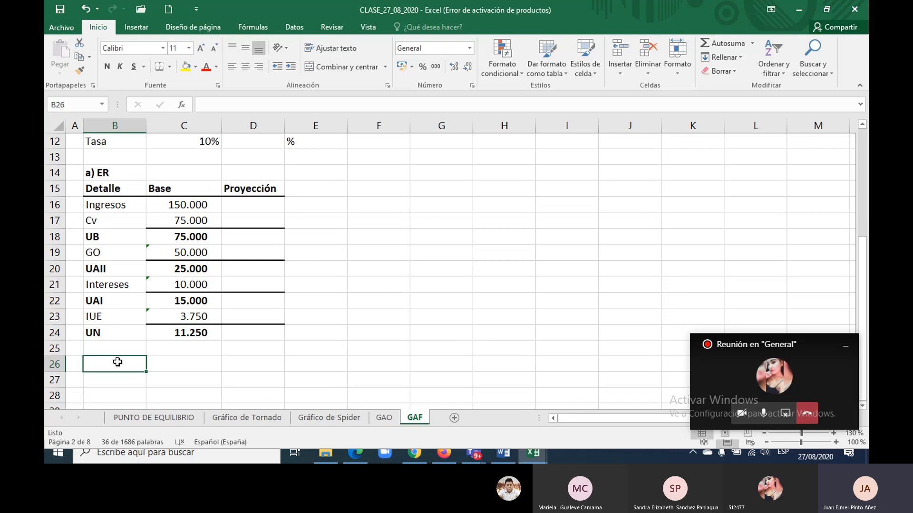
key("Up")
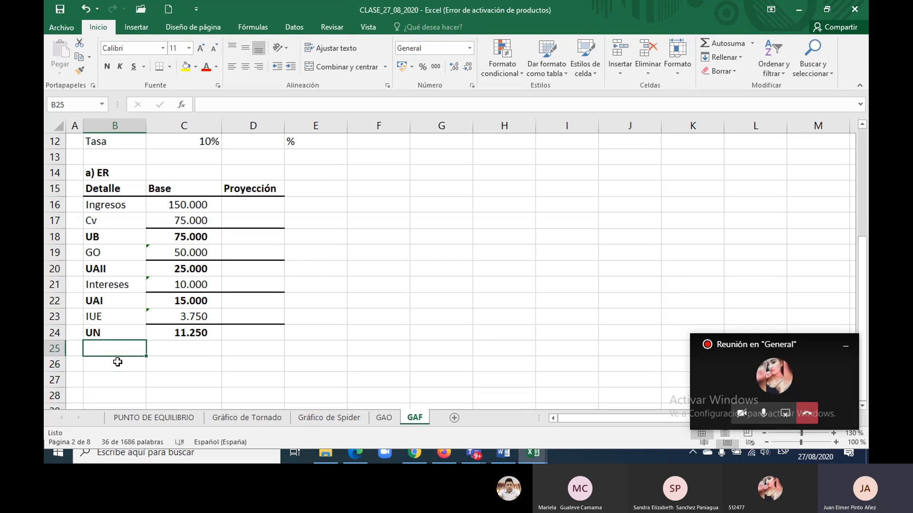
left_click(118, 362)
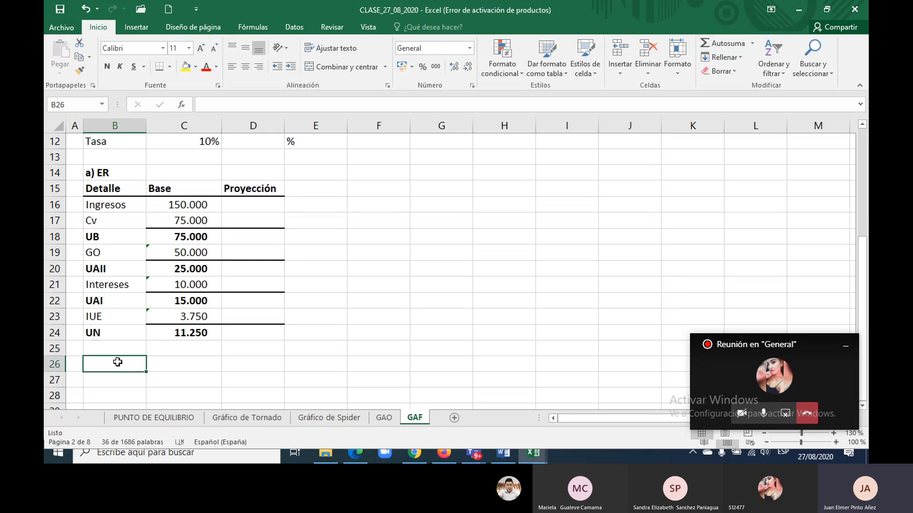
type("c) GAF")
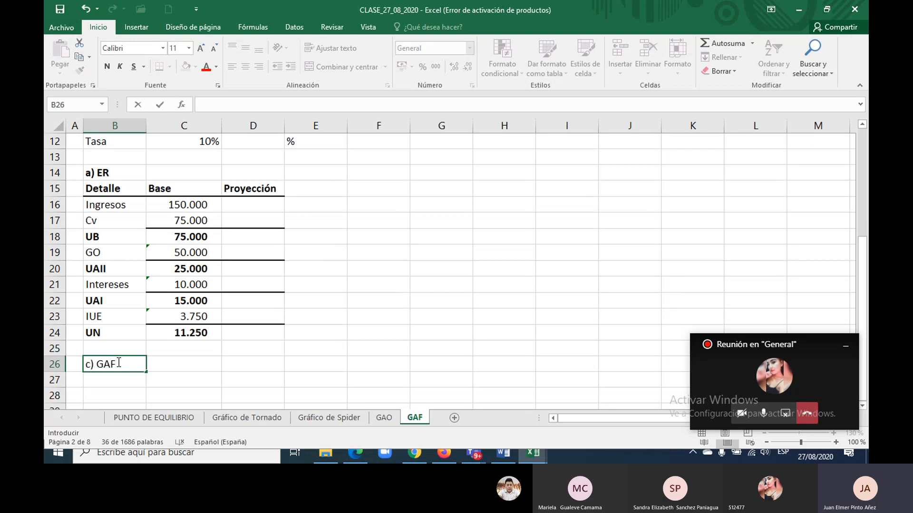
key("Return")
key("Up")
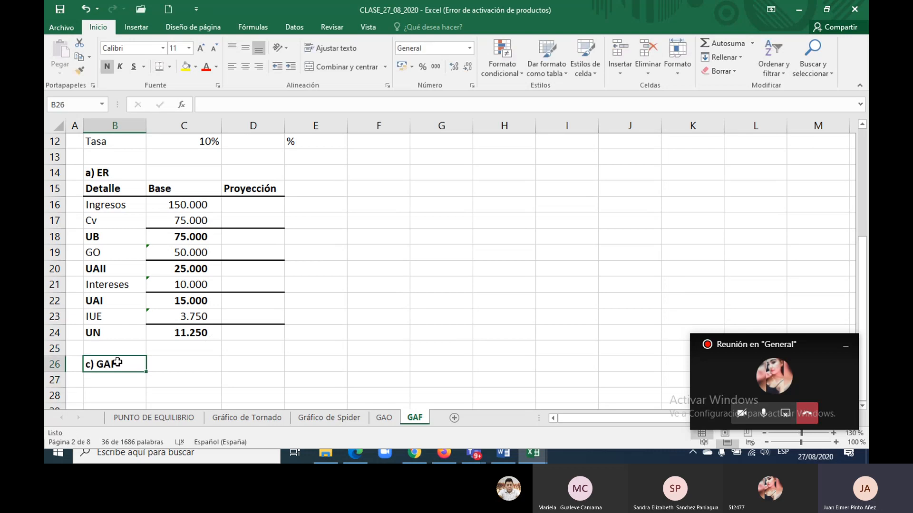
Step: Copy the Detalle, Base and Proyección headings from B15:D15 to row 27 under the GAF title
key("Down")
key("Down")
key("Down")
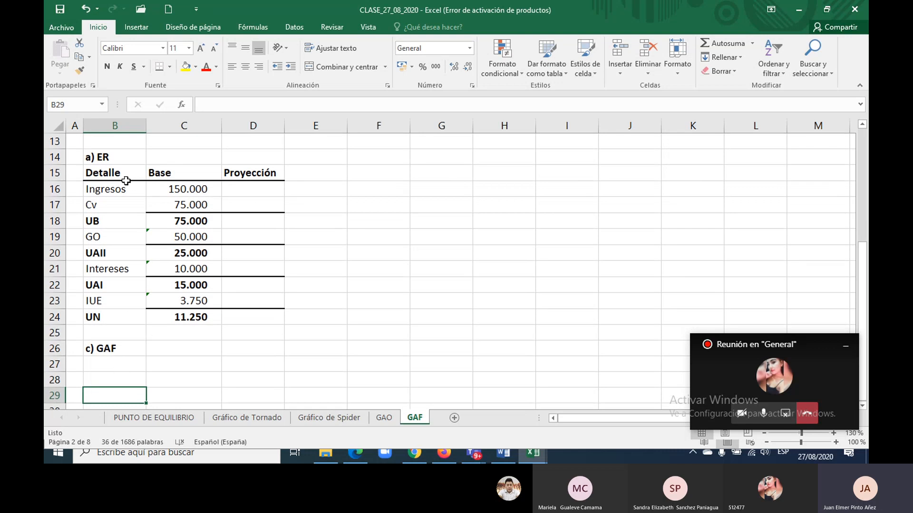
left_click(126, 170)
left_click_drag(127, 170, 271, 173)
key("ctrl+c")
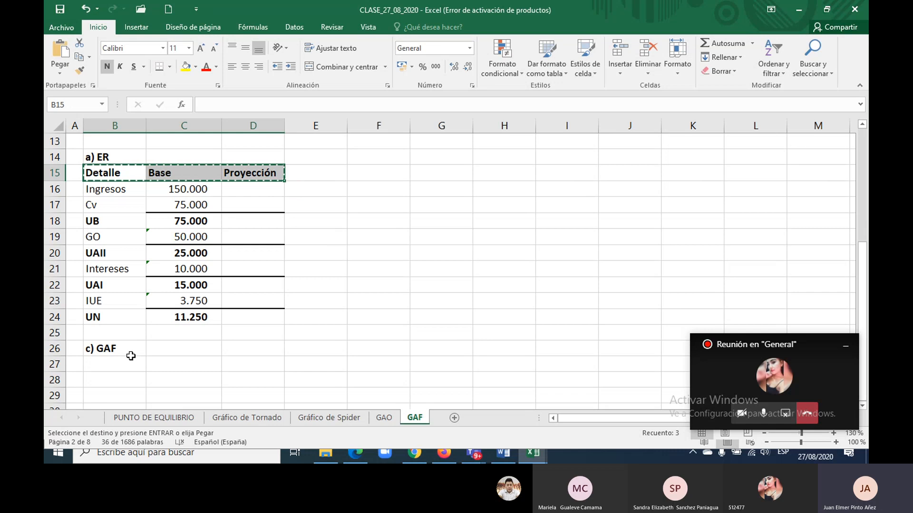
left_click(113, 362)
key("ctrl+v")
Step: Enter the label GAF in B28 and set B28:D28 to regular, non-bold text
left_click(132, 384)
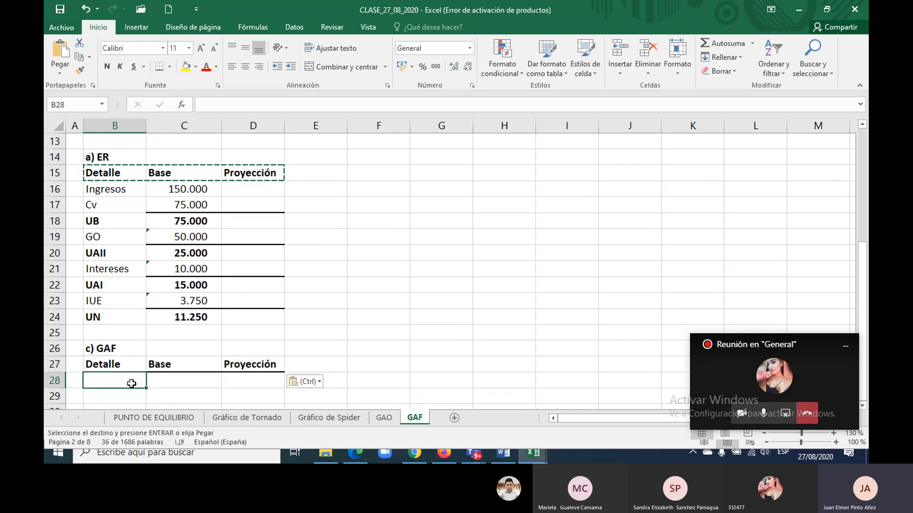
type("GAF")
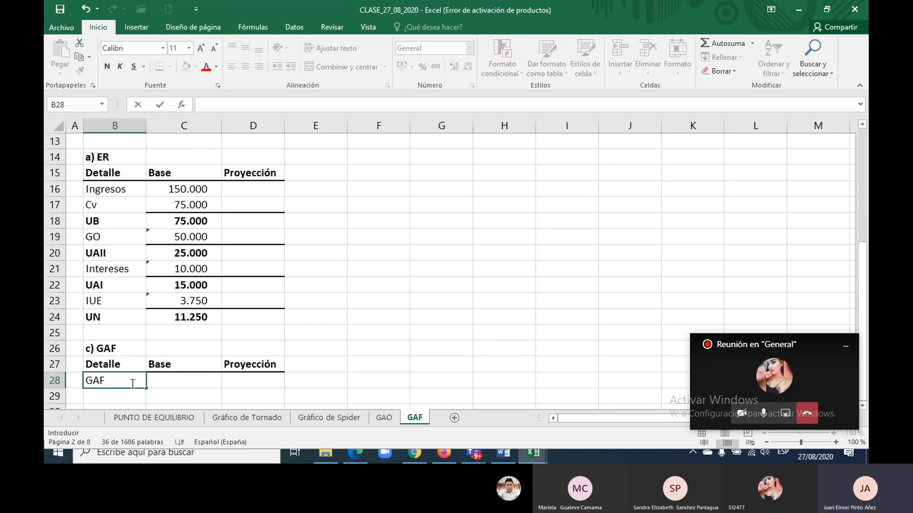
key("ctrl+n")
key("Tab")
key("Tab")
left_click_drag(131, 383, 244, 381)
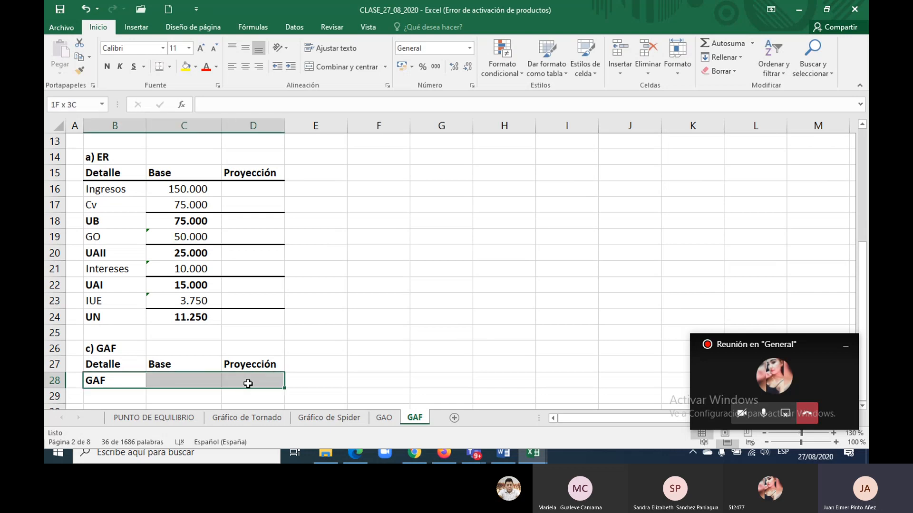
left_click(106, 69)
Step: Insert an equation reading GAF = followed by a stacked fraction with UAII as the numerator
left_click(336, 161)
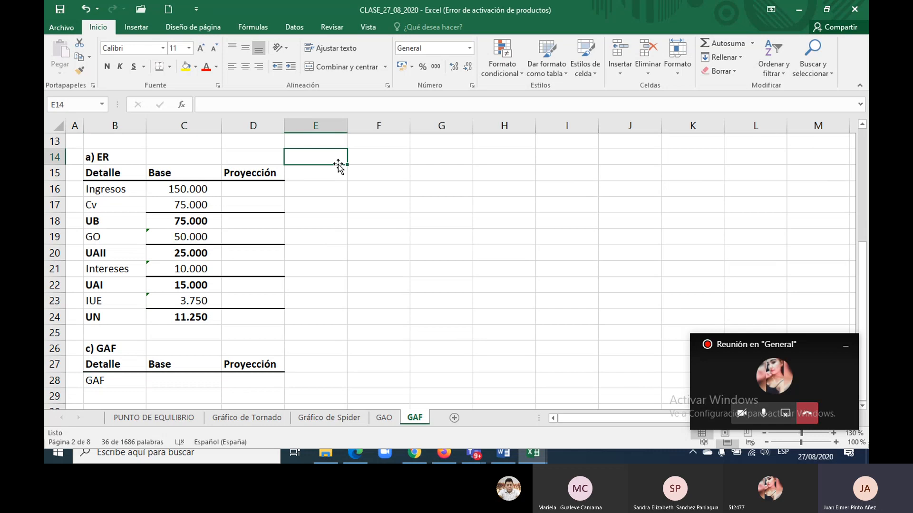
left_click(138, 28)
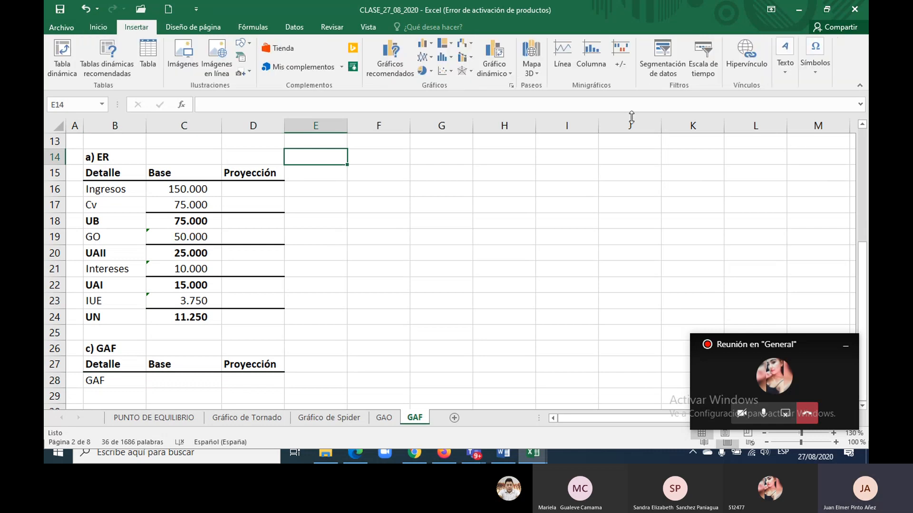
left_click(817, 73)
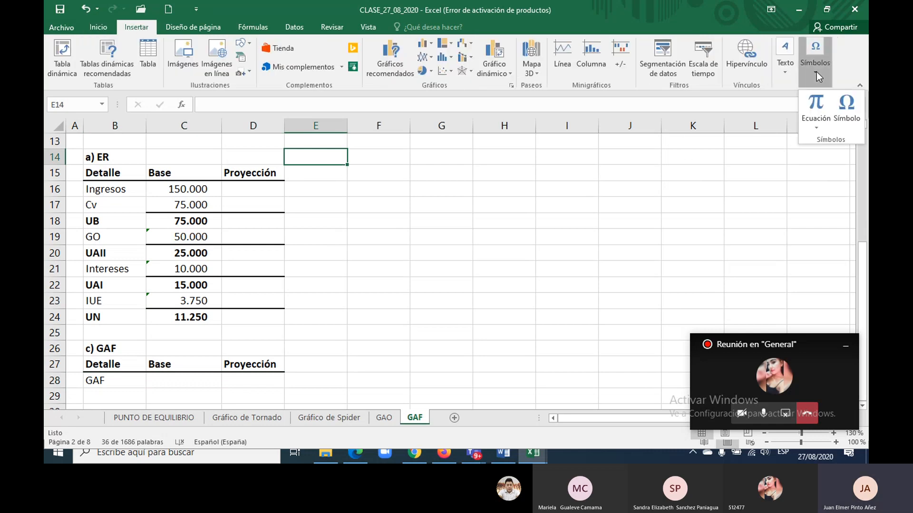
left_click(817, 101)
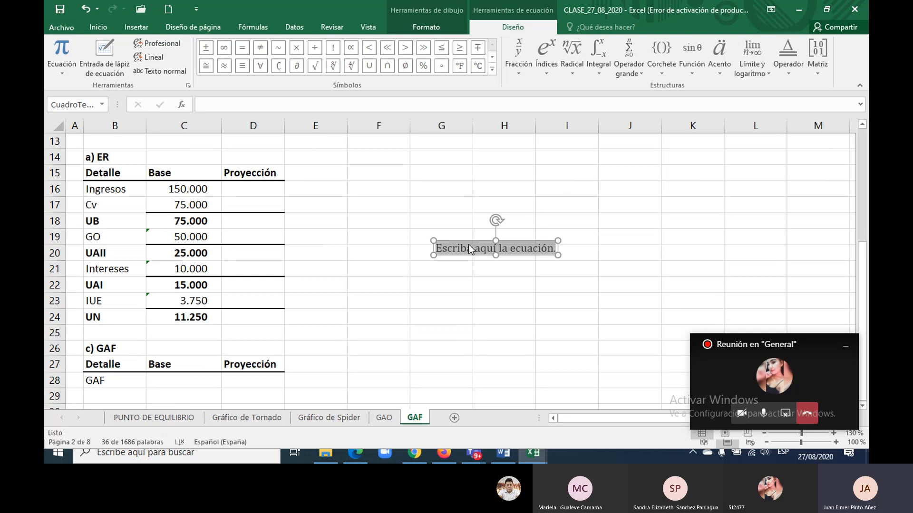
type("GA")
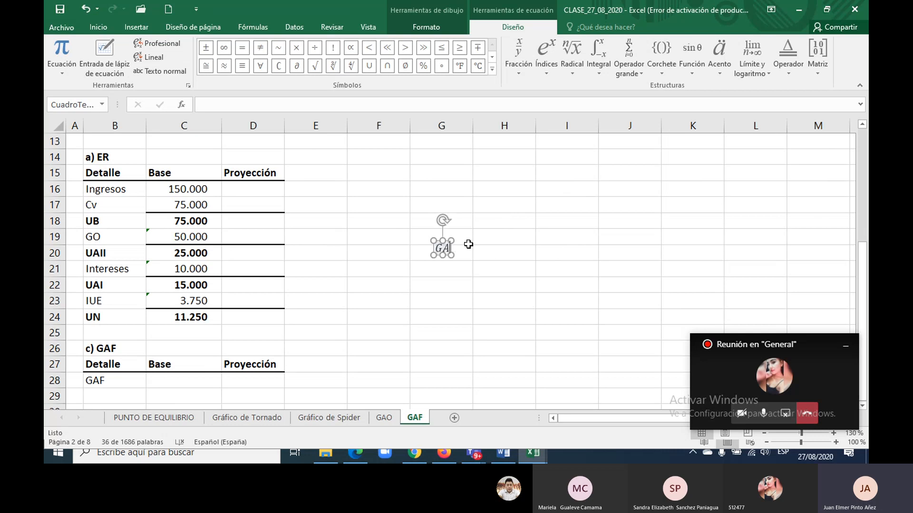
type("F =")
left_click(525, 67)
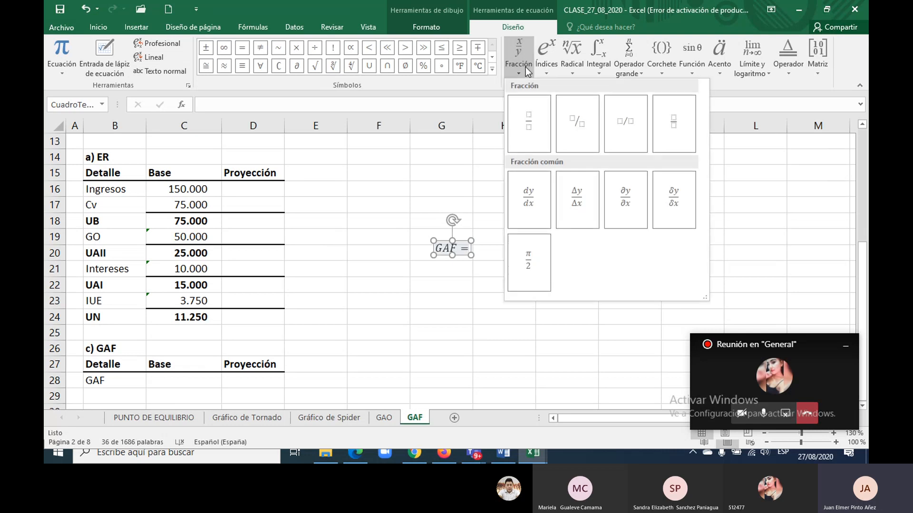
left_click(535, 113)
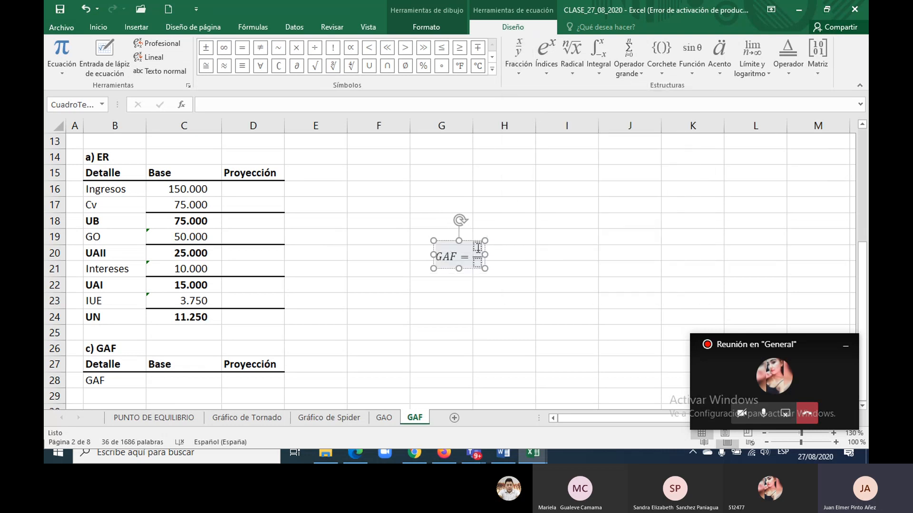
type("U")
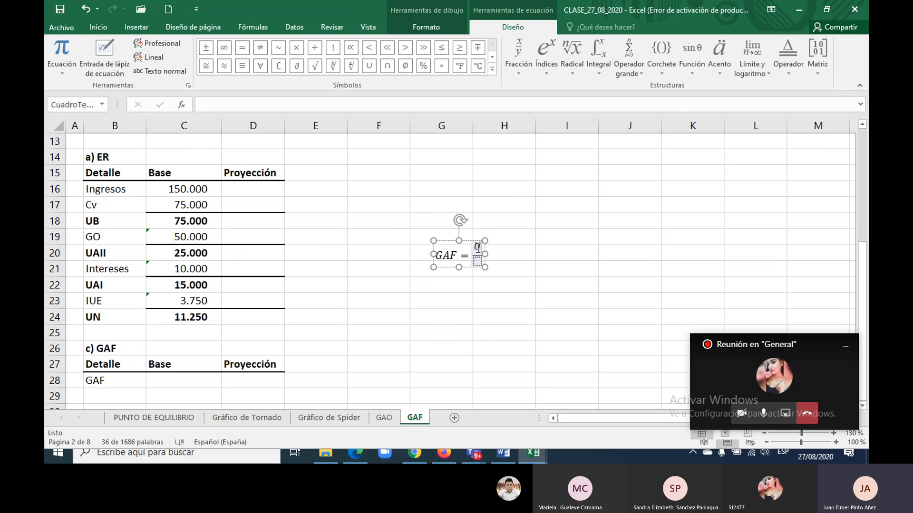
type("AII")
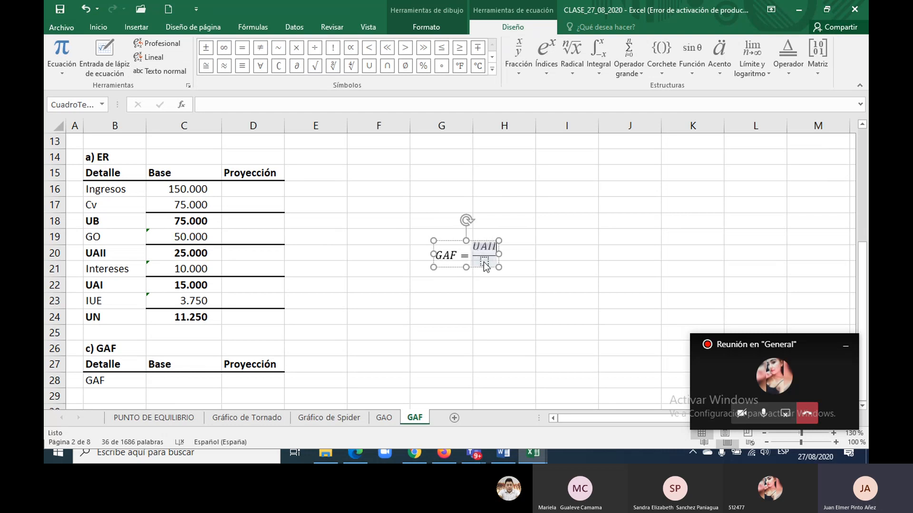
Step: Write UAII - Intereses - Dp * in the denominator of the GAF equation's fraction
left_click(484, 262)
type("UAII")
type("-")
type("In")
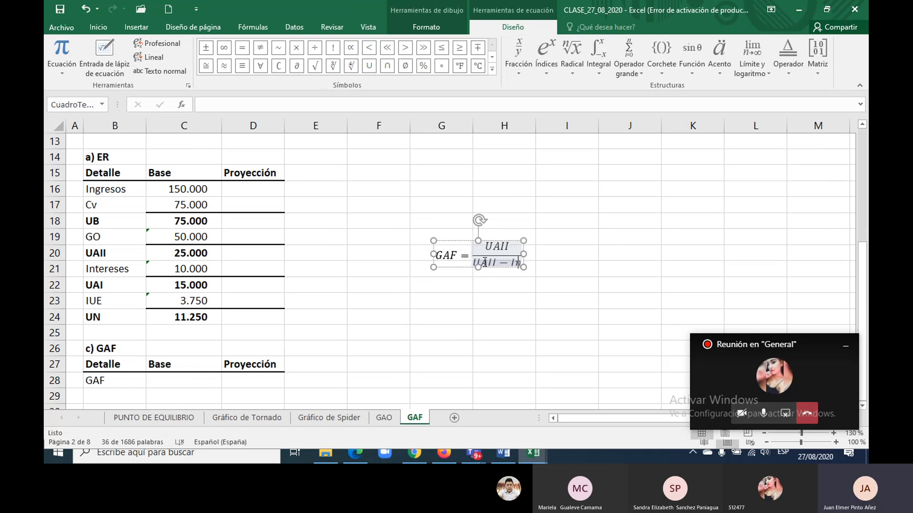
type("tereses")
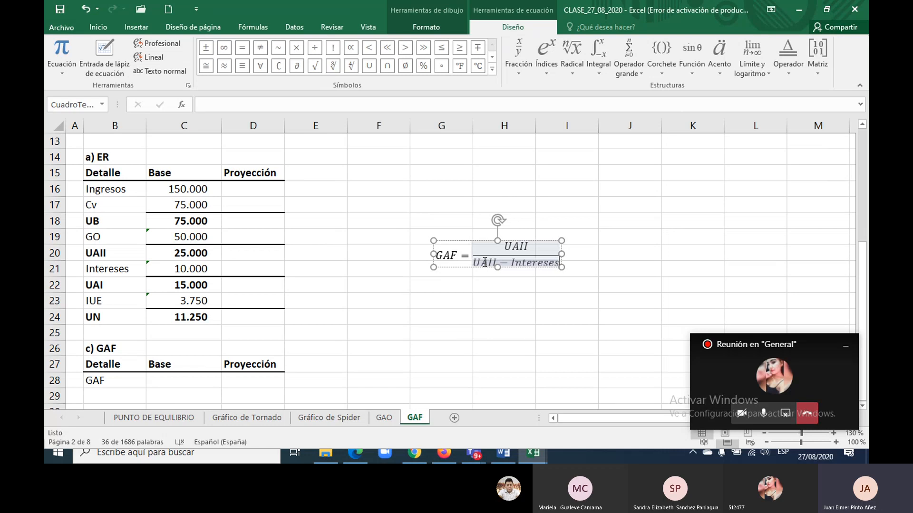
type("-")
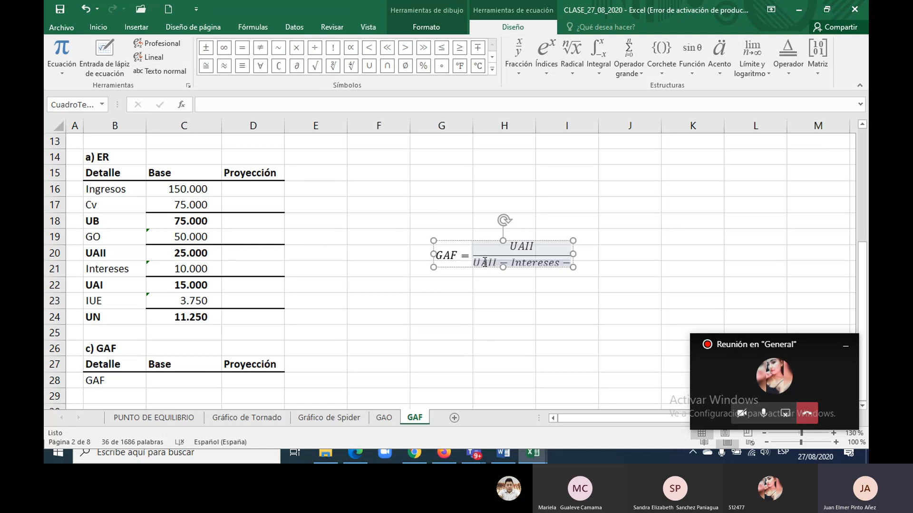
type("D")
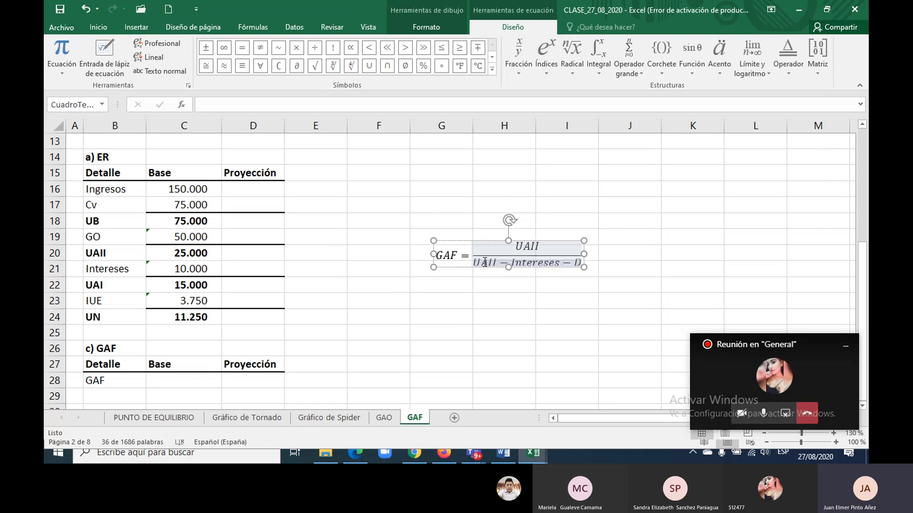
type("p")
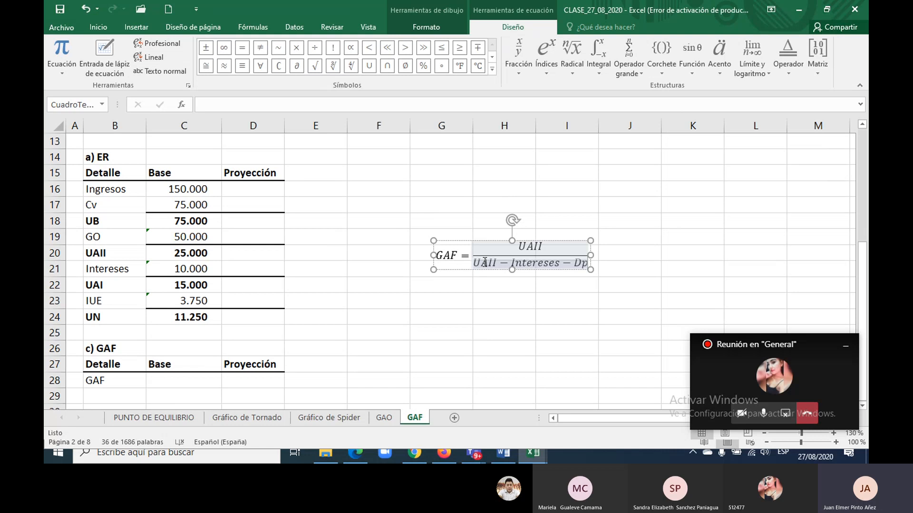
type("*")
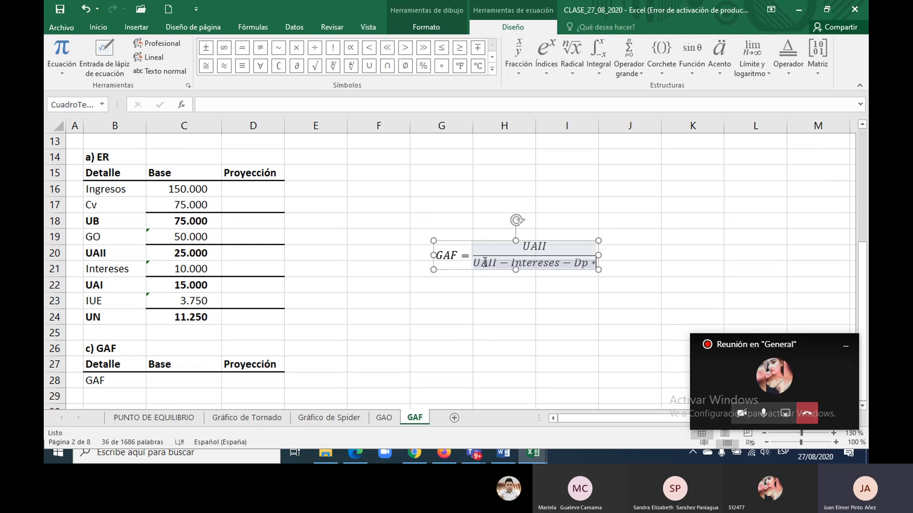
Step: Complete the denominator with the stacked fraction 1/(1-T) and move the equation beside the GAF table, around columns E to H
left_click(512, 66)
left_click(532, 188)
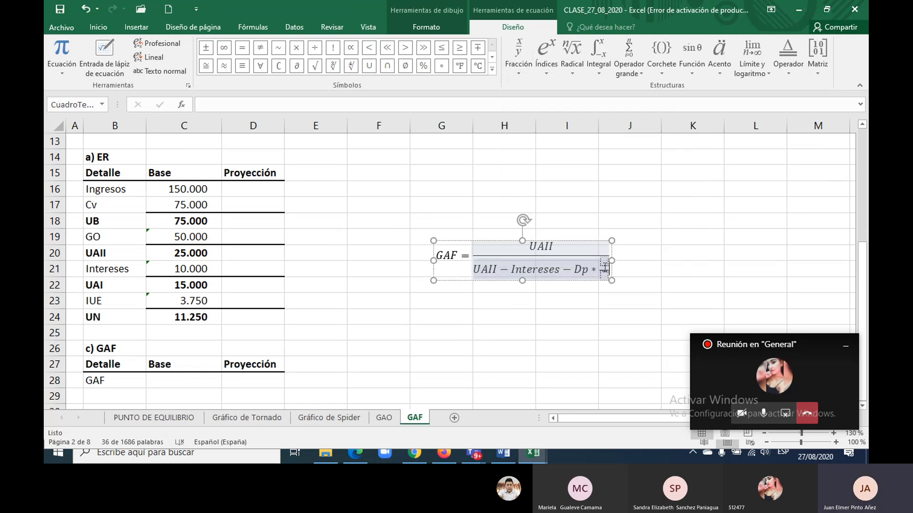
type("1")
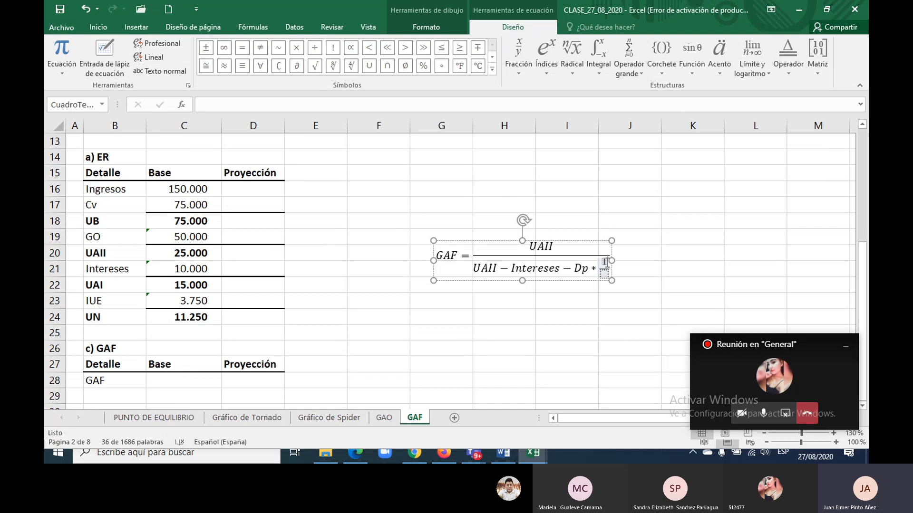
left_click(604, 275)
type("1-")
type("T")
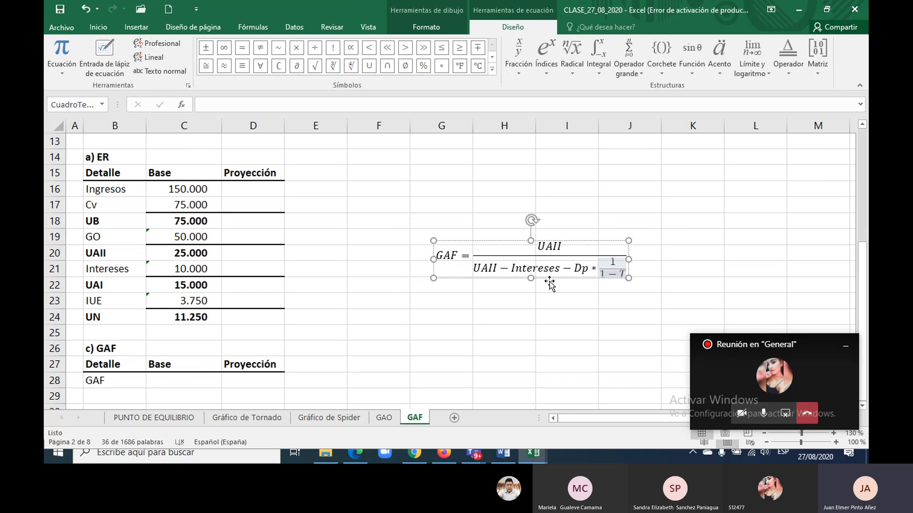
left_click_drag(550, 284, 427, 400)
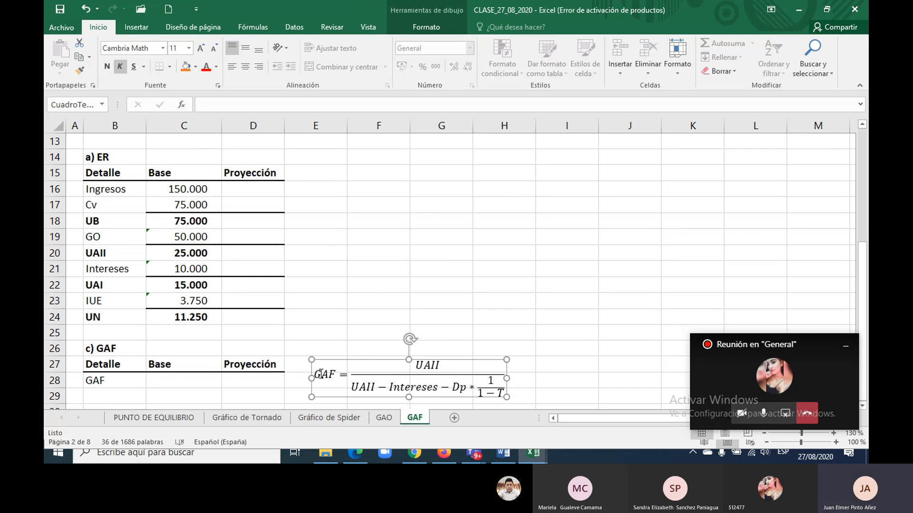
Step: Format the term Dp * 1/(1-T) in the GAF equation's denominator as bold red text
left_click_drag(318, 374, 468, 374)
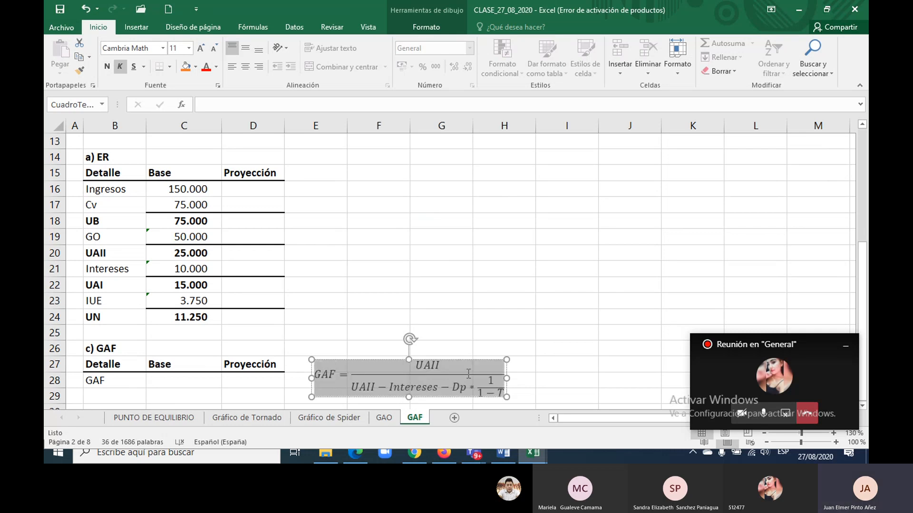
left_click(439, 349)
left_click_drag(452, 387, 499, 386)
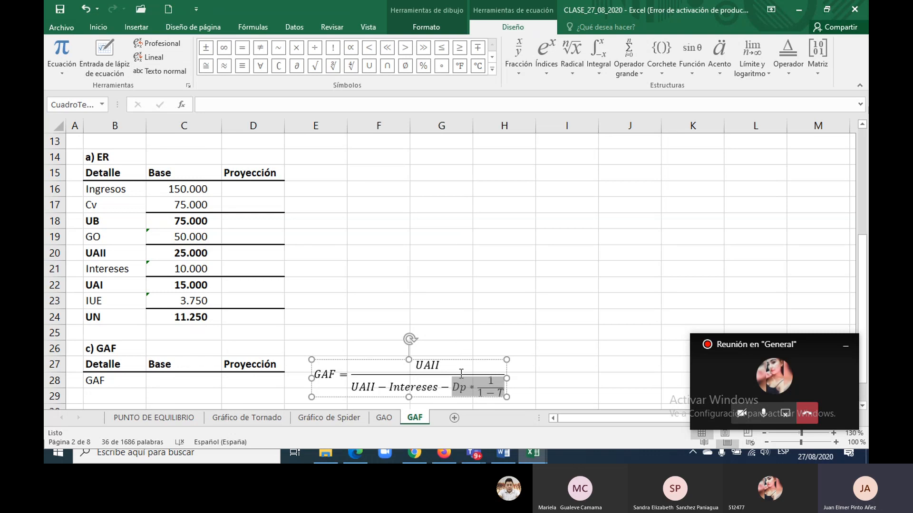
left_click(454, 387)
left_click_drag(454, 387, 500, 386)
left_click(98, 30)
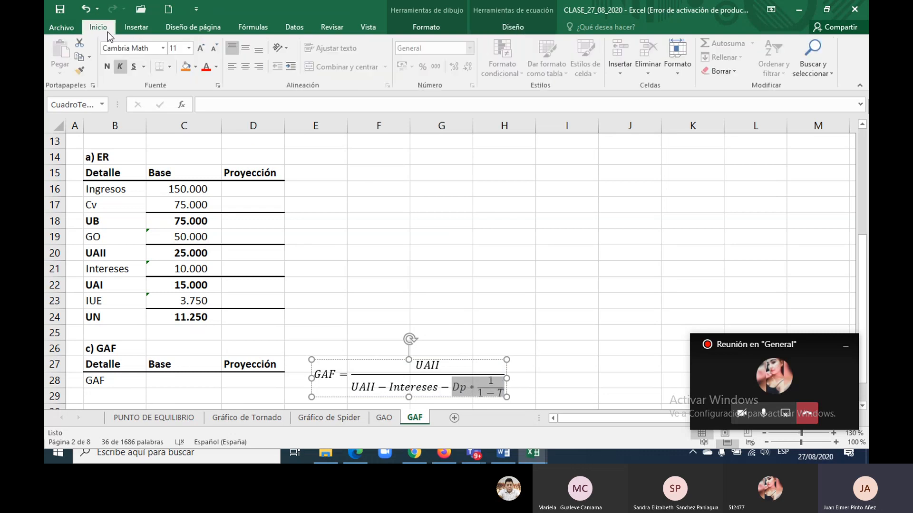
left_click(206, 69)
left_click(109, 69)
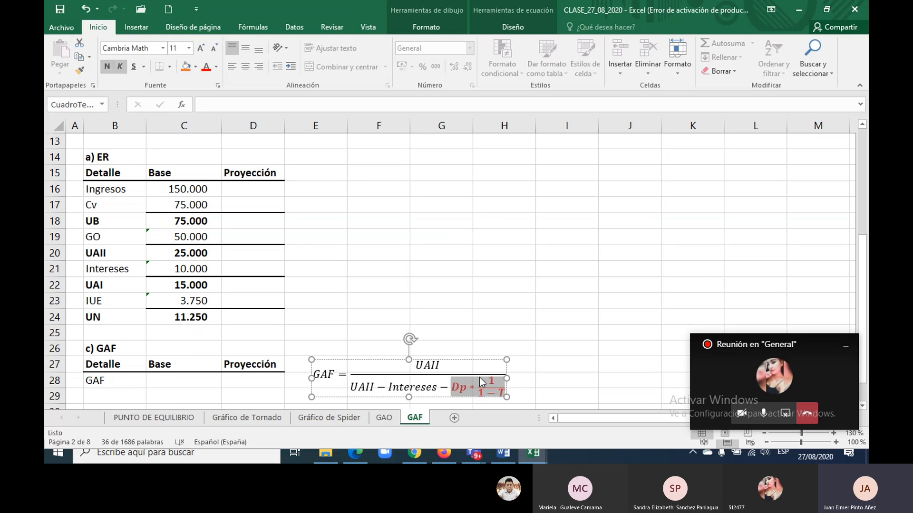
left_click(449, 387)
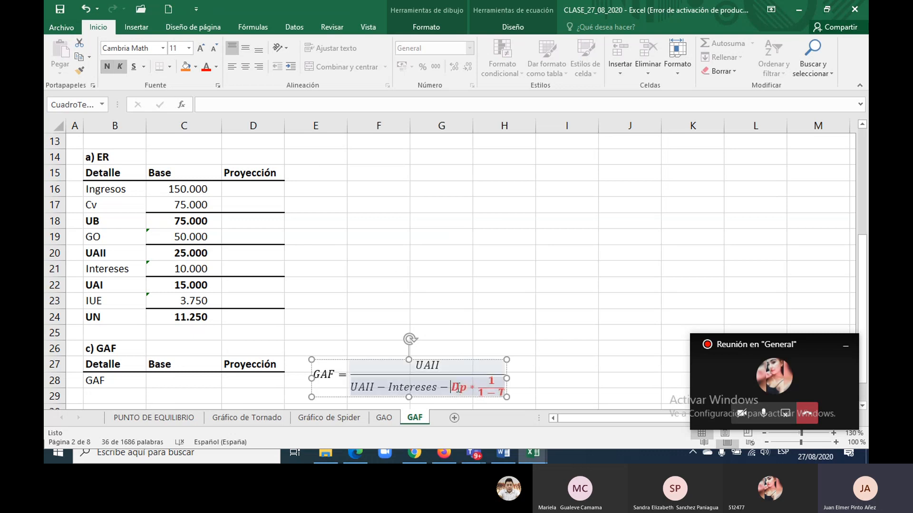
left_click_drag(452, 387, 506, 387)
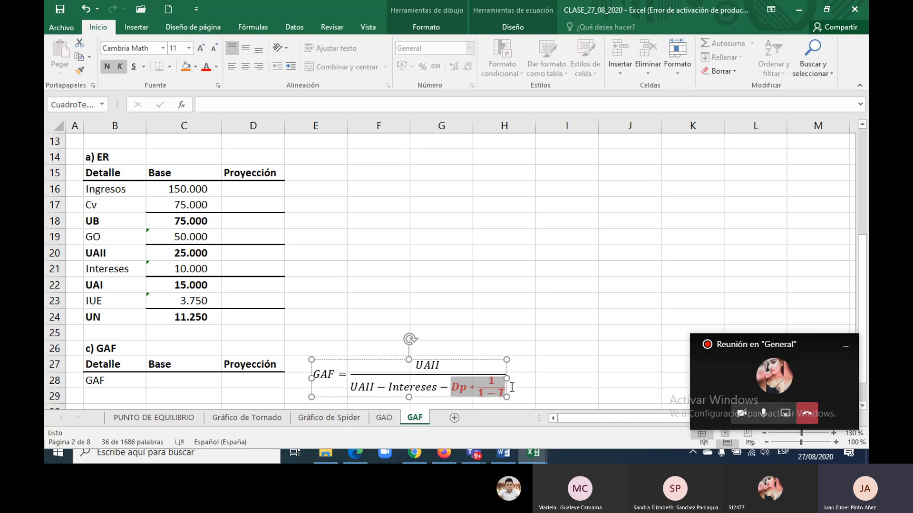
Step: Calculate the base GAF in C28 with =C20/(C20-C21) and apply the comma number style with two decimals
left_click(199, 379)
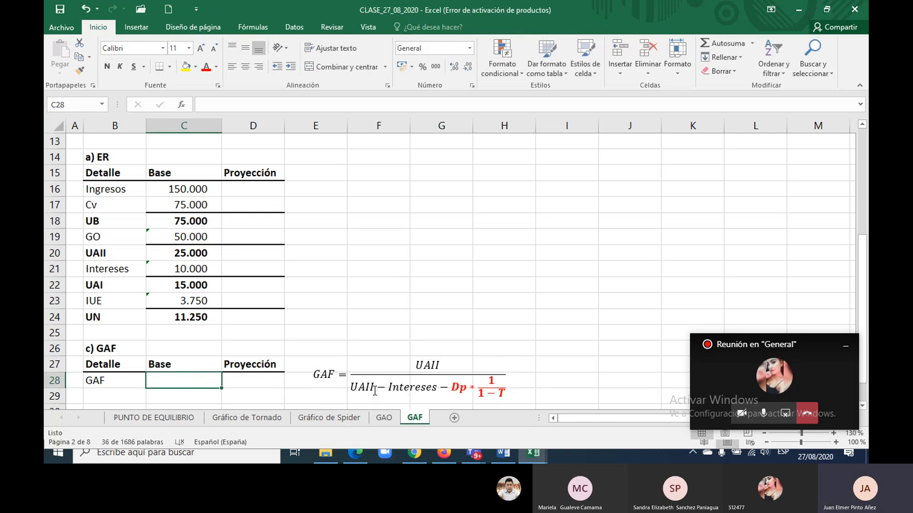
type("=")
key("Up")
key("Up")
key("Up")
key("Up")
key("Up")
key("Up")
key("Up")
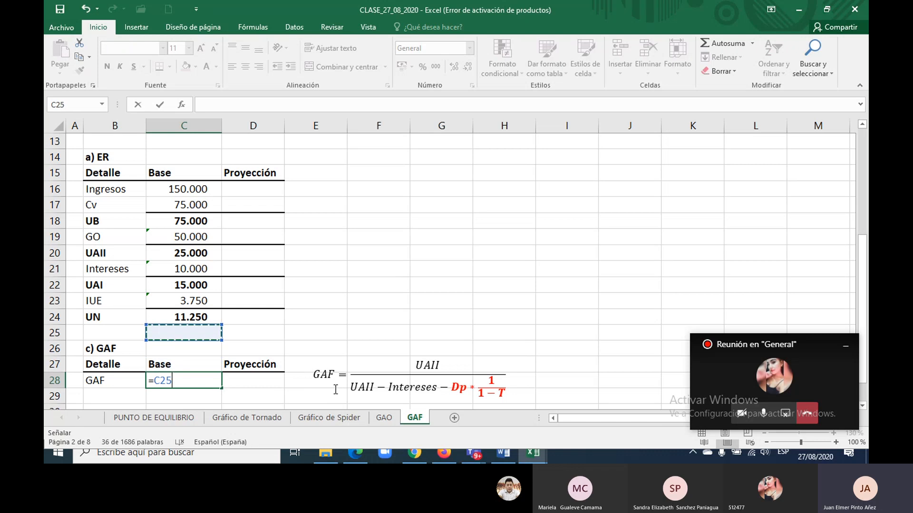
key("Up")
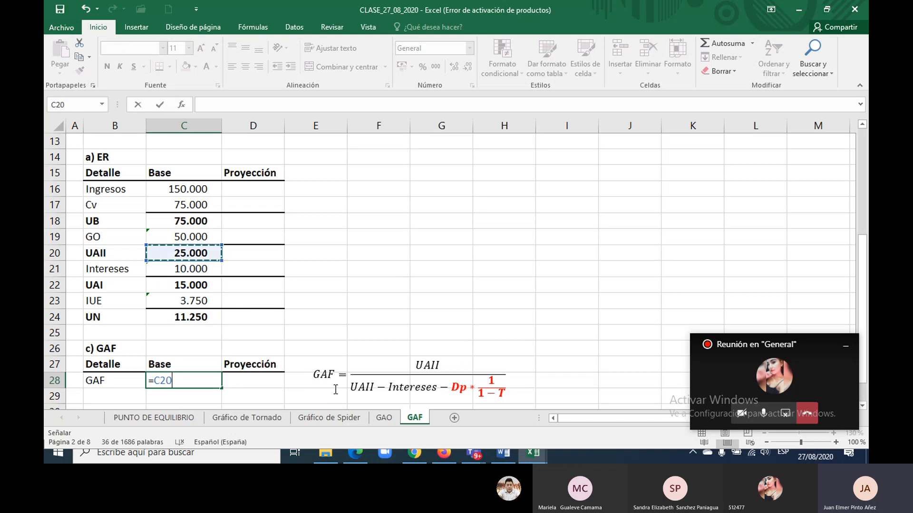
type("/(")
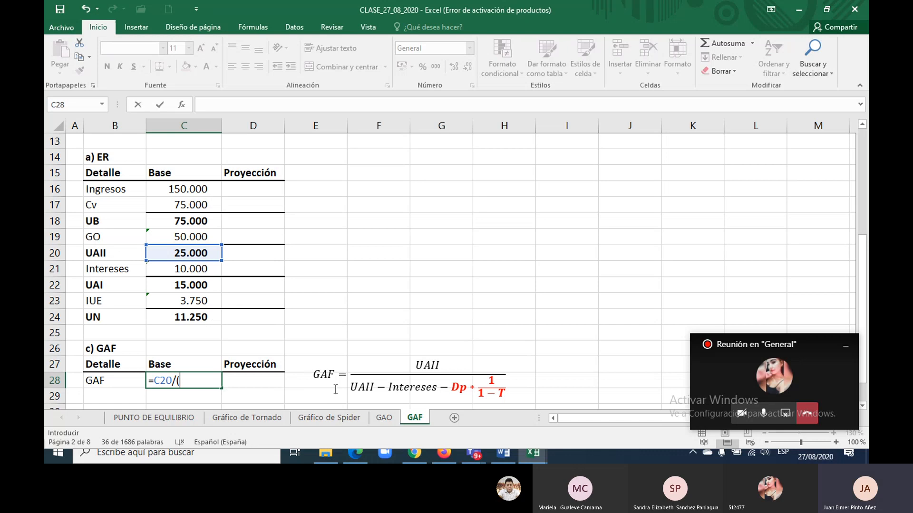
key("Up")
key("Up")
key("Up")
key("Up")
key("Up")
key("Up")
key("Up")
key("Up")
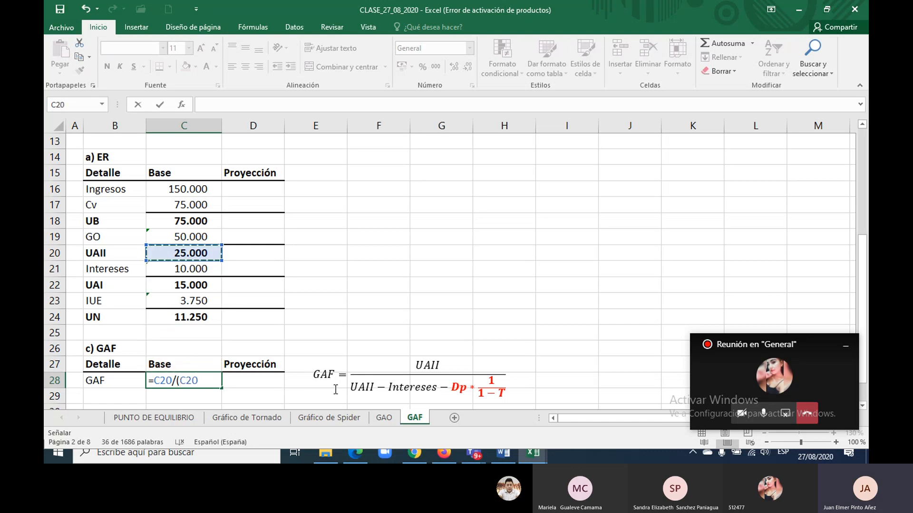
type("-")
key("Up")
key("Up")
key("Up")
key("Up")
key("Up")
key("Up")
key("Up")
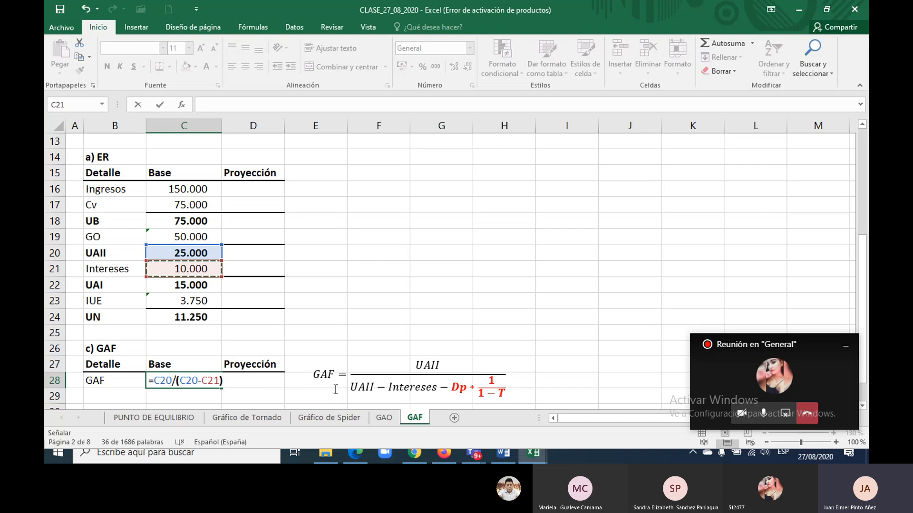
key("Return")
key("Up")
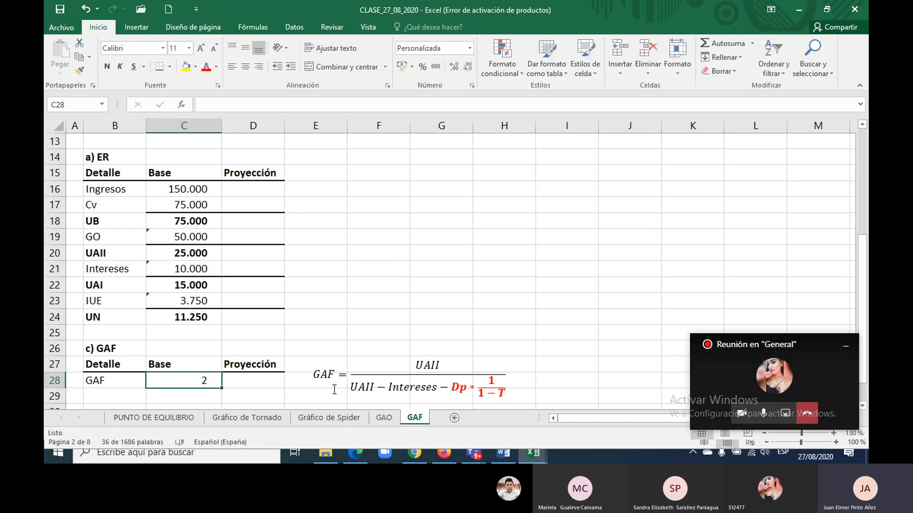
left_click(435, 67)
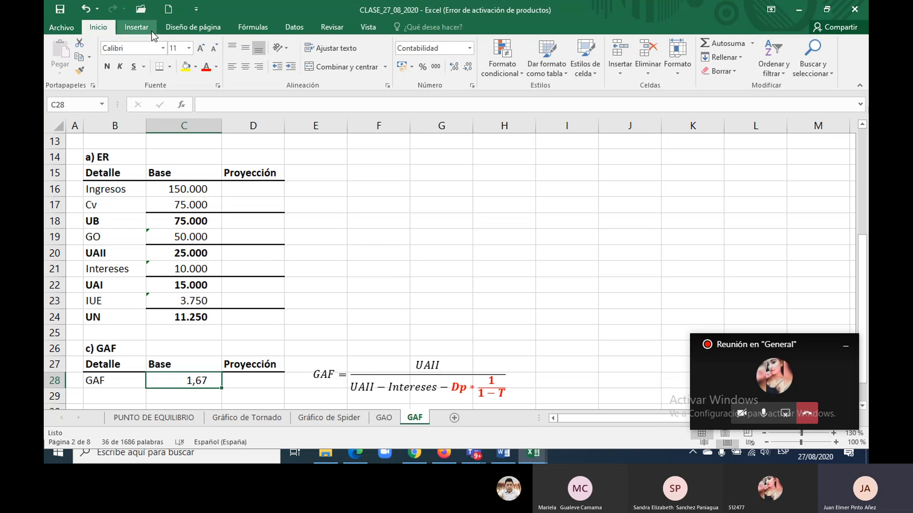
Step: Insert a second equation reading GAF = followed by an empty stacked fraction
left_click(138, 28)
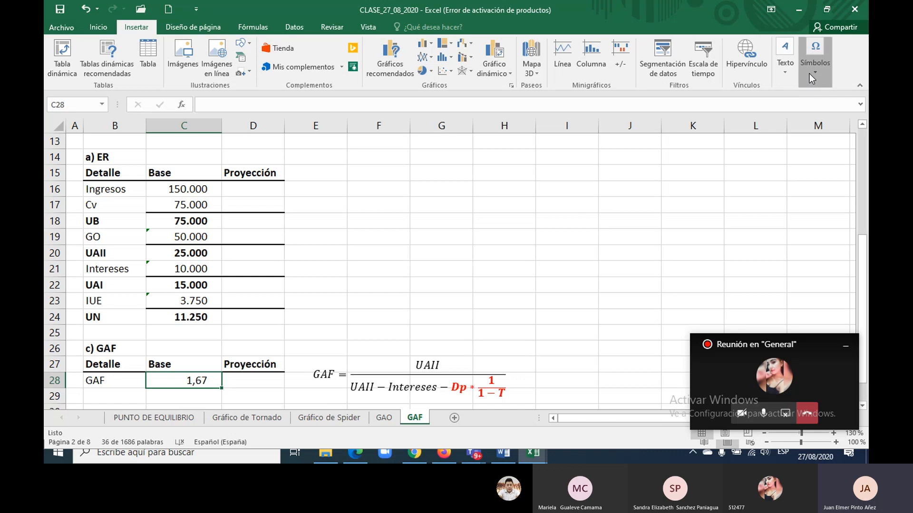
left_click(815, 55)
left_click(814, 102)
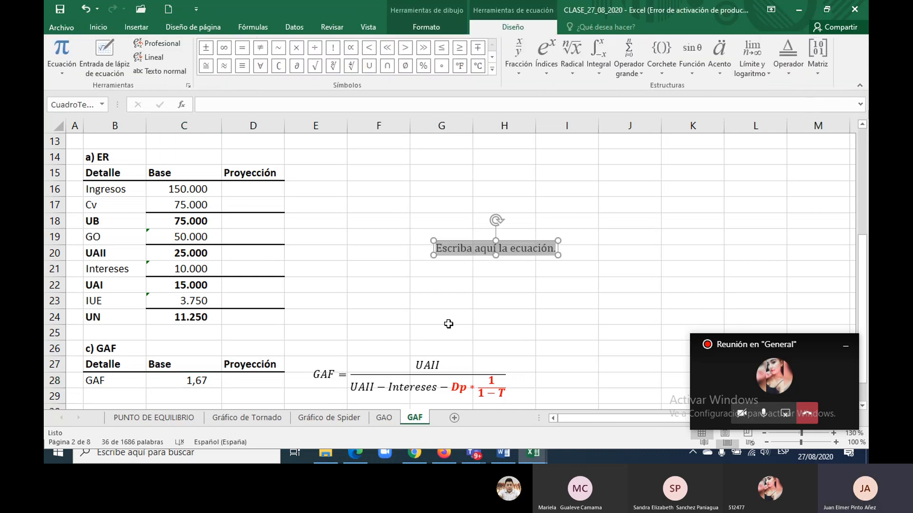
type("GA")
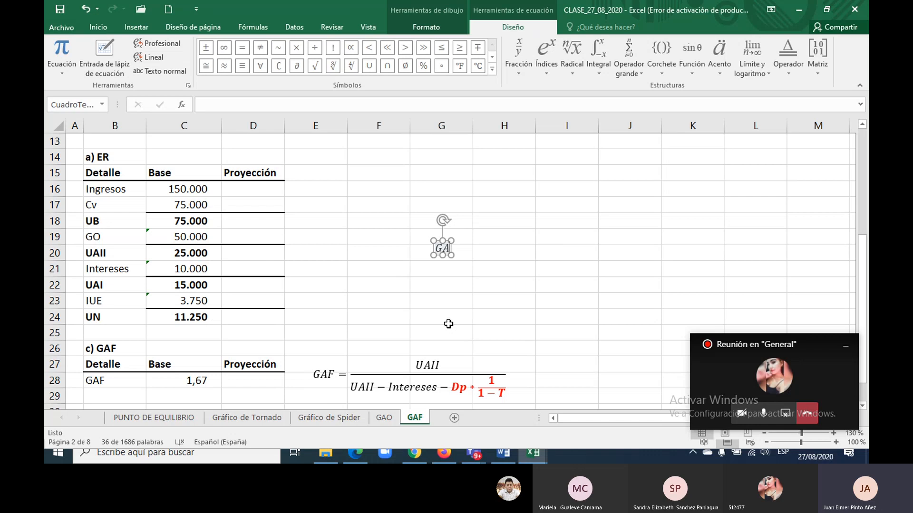
type("F =")
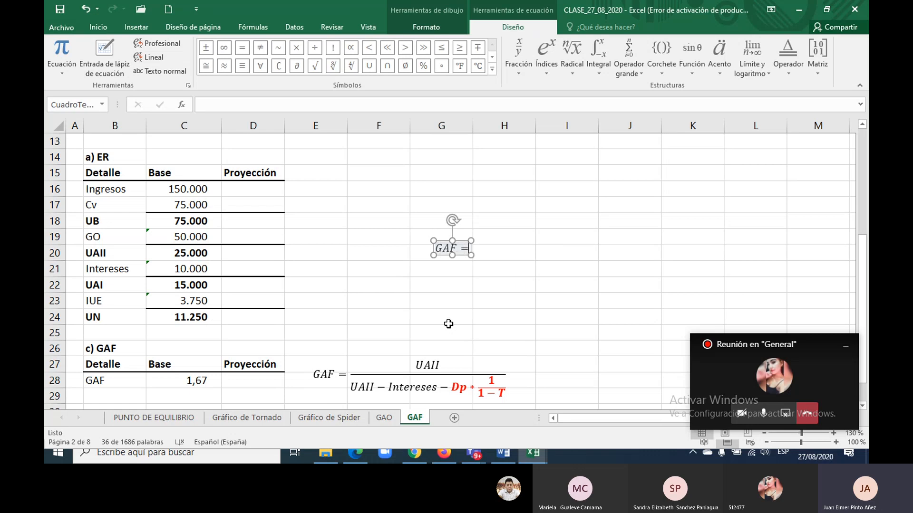
left_click(519, 67)
left_click(532, 122)
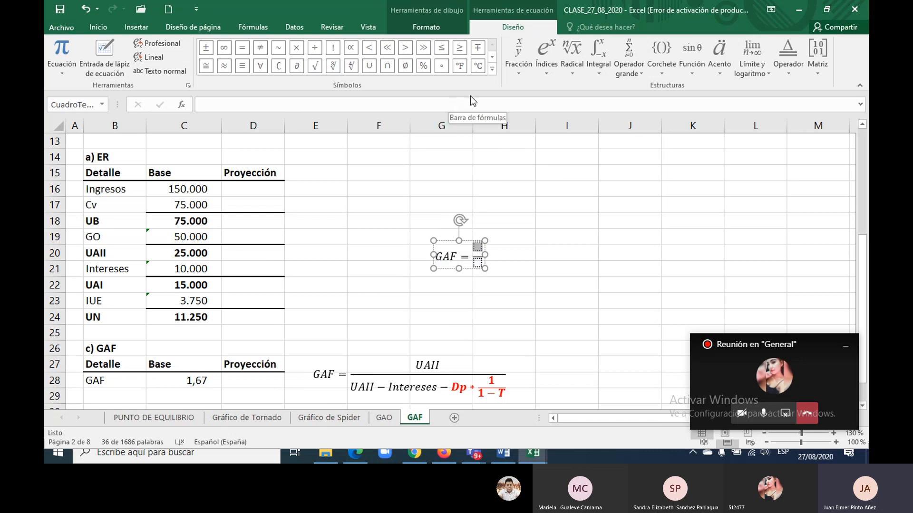
Step: Fill the new equation's fraction with Δ%UN as the numerator and Δ%UAII as the denominator
left_click(491, 70)
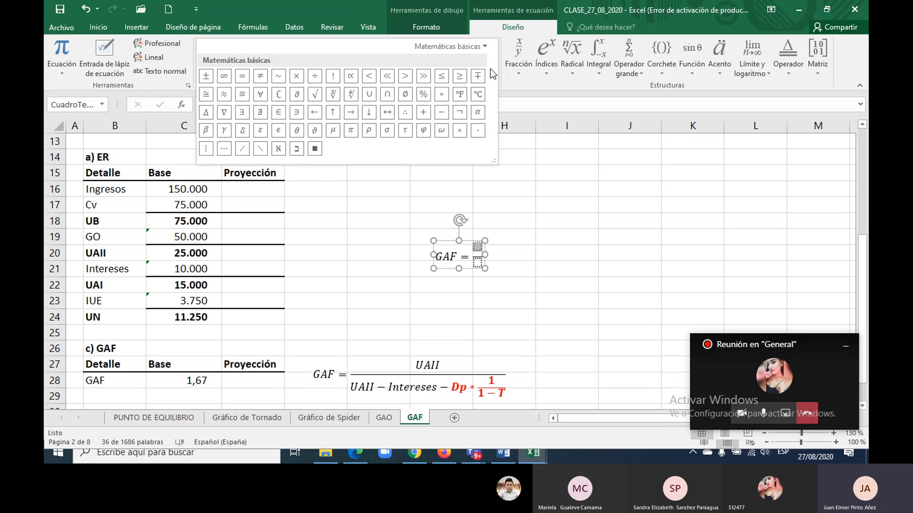
left_click(206, 112)
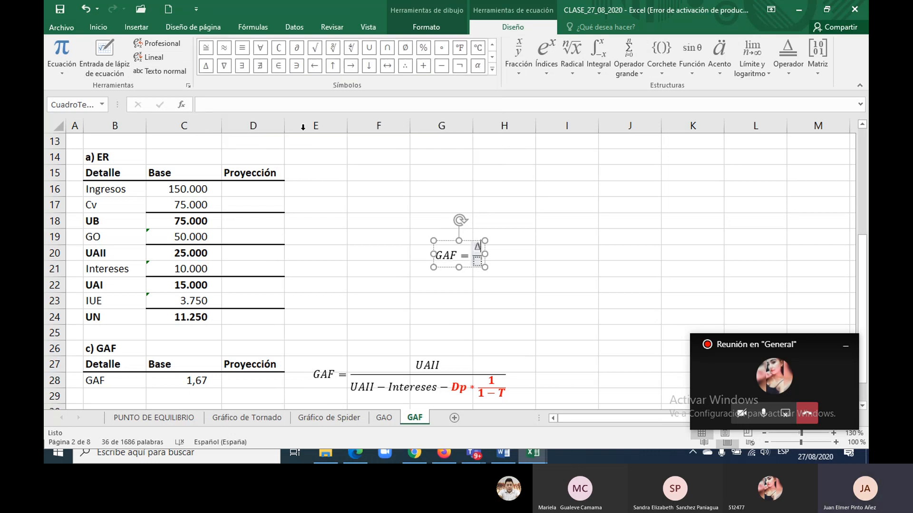
type("%UN")
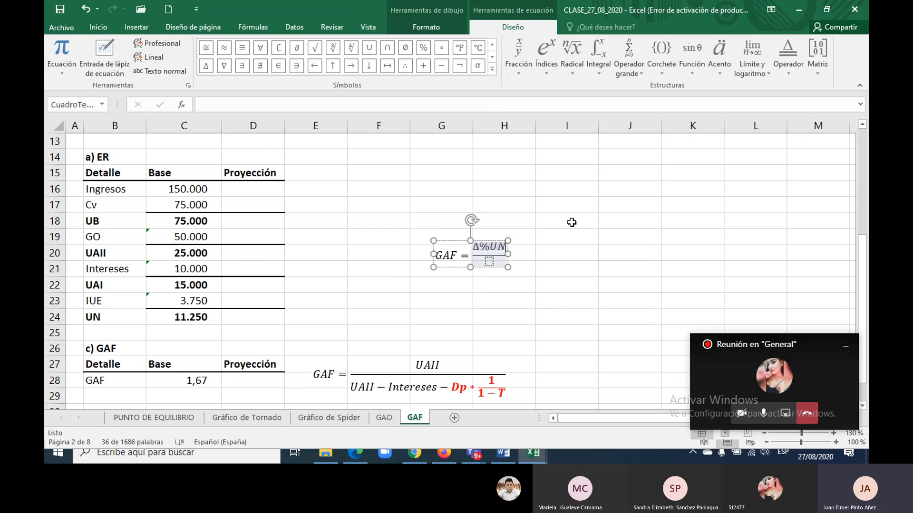
left_click(490, 260)
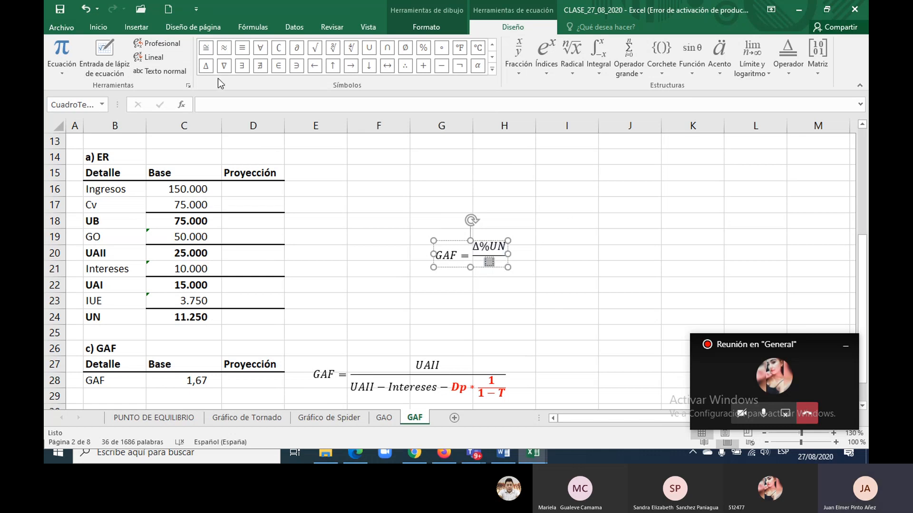
left_click(206, 66)
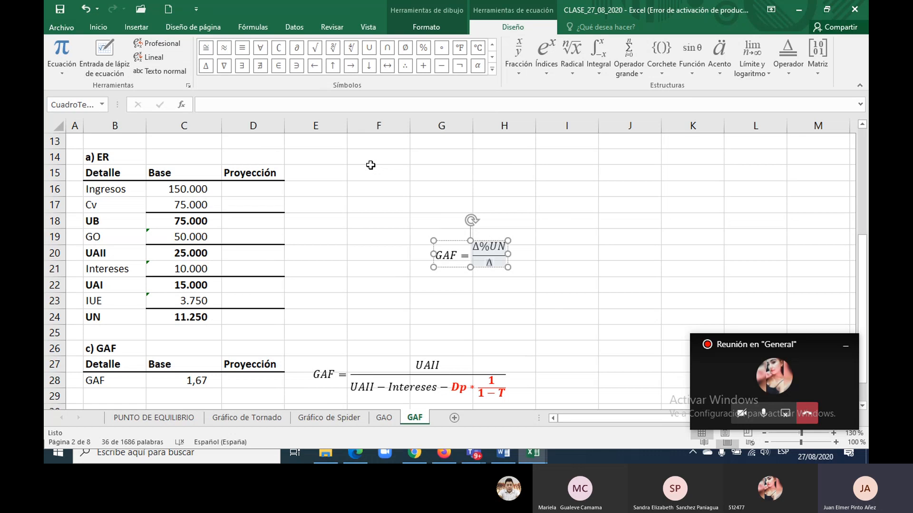
type("%")
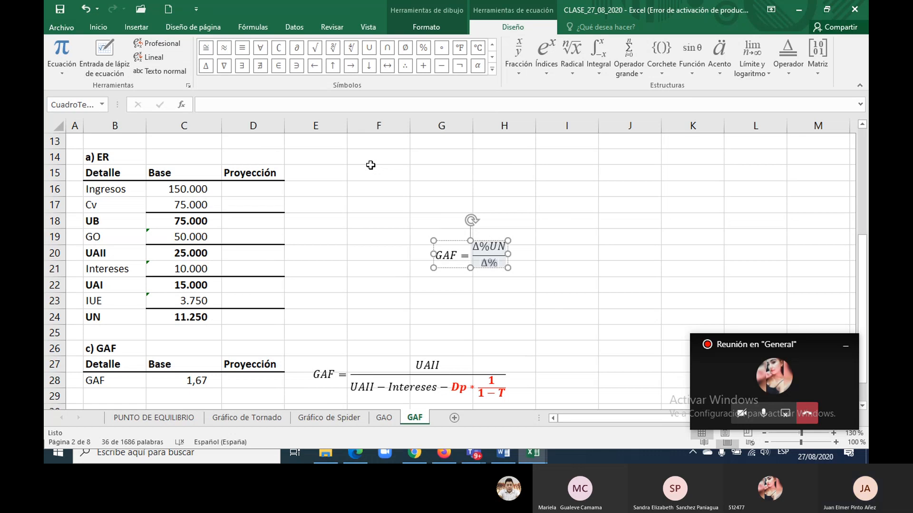
type("UA")
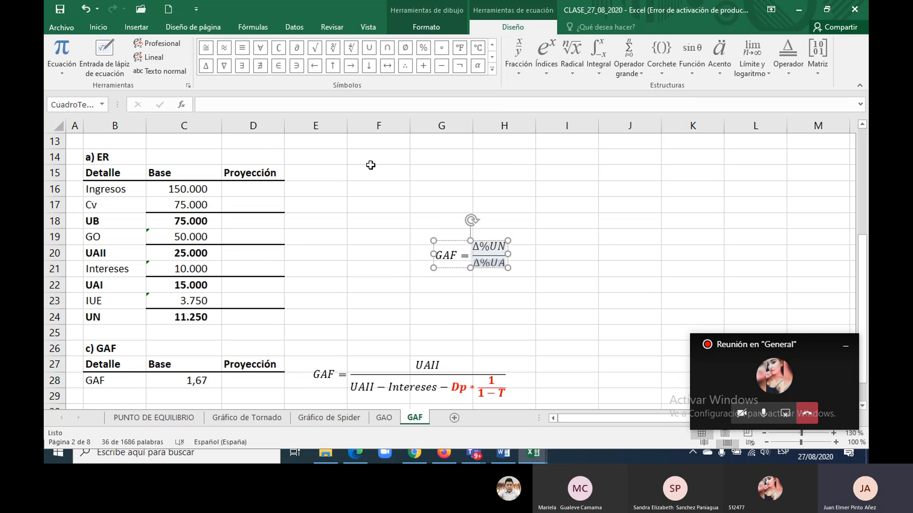
type("II")
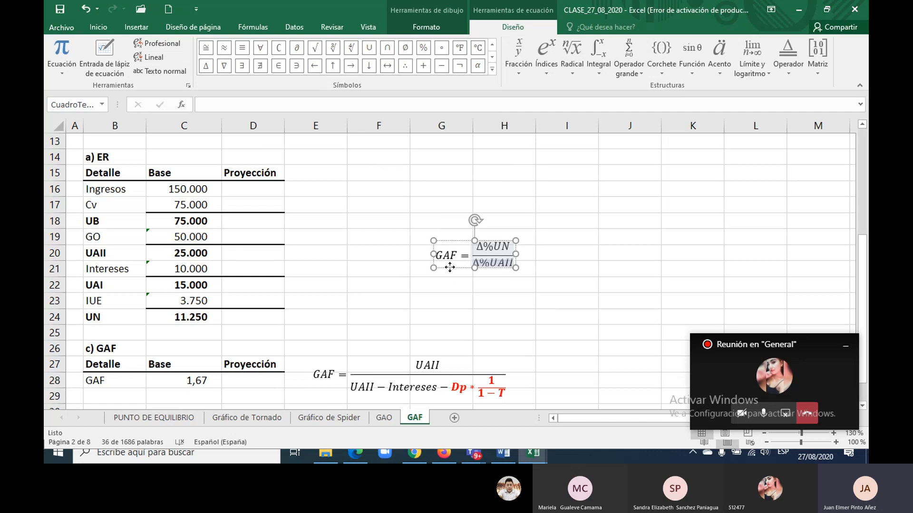
Step: Move the Δ%UN/Δ%UAII equation just above the first GAF equation, beside rows 24 and 25
left_click_drag(450, 274, 352, 338)
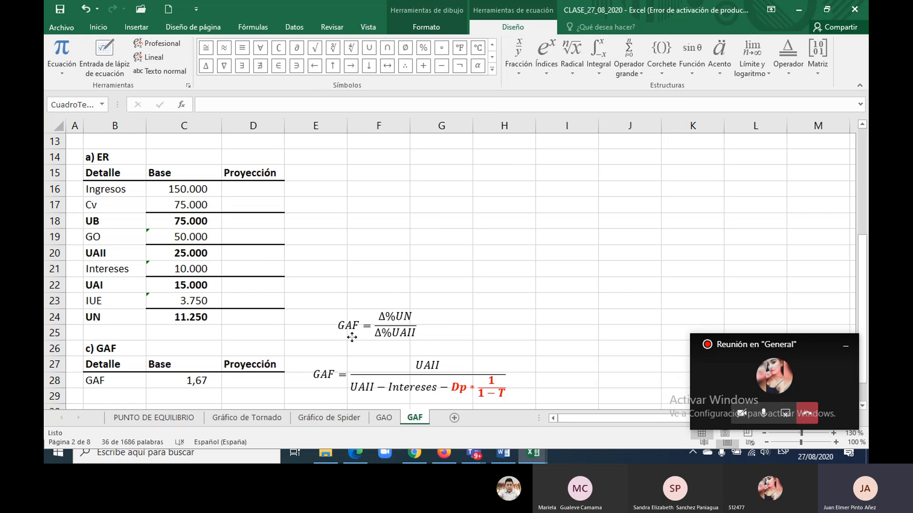
left_click(351, 340)
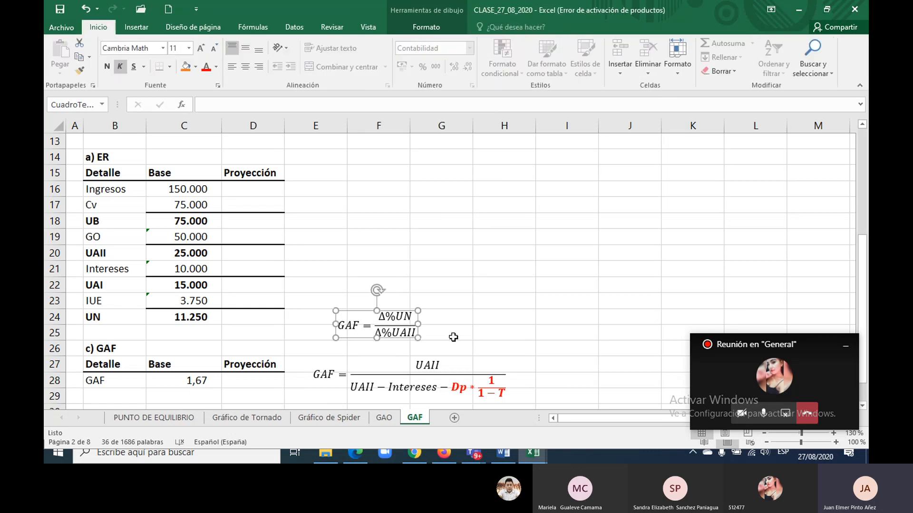
left_click(199, 378)
Step: Enter 1,67 in H24 with a bottom border and 1 in H25 as a fraction, and select both cells
left_click(487, 323)
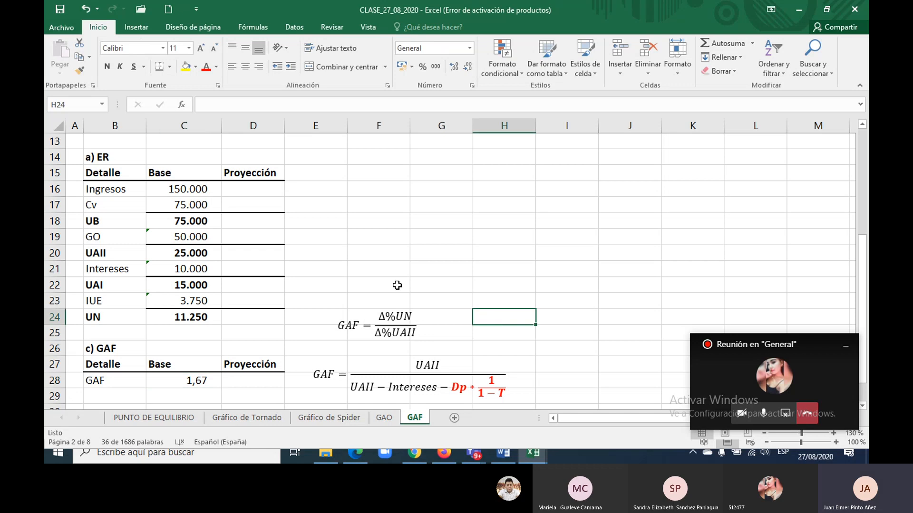
left_click(161, 71)
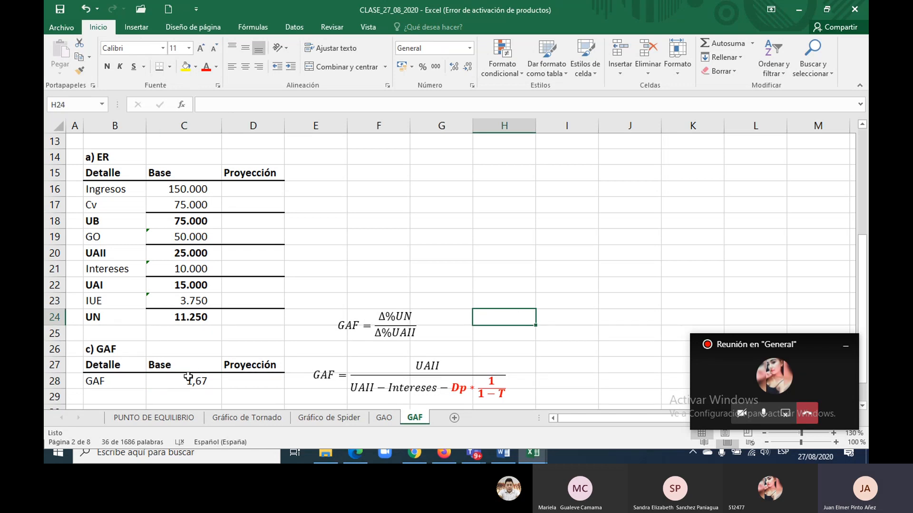
type("1,67")
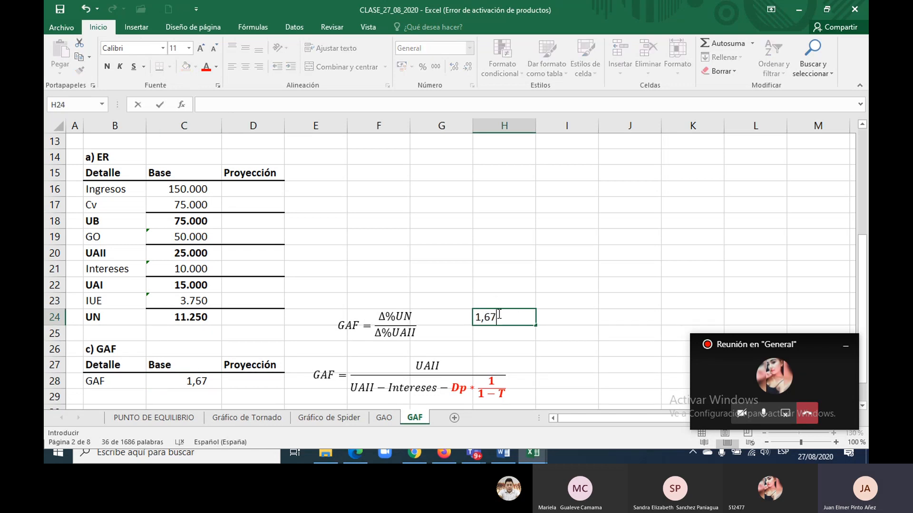
key("Return")
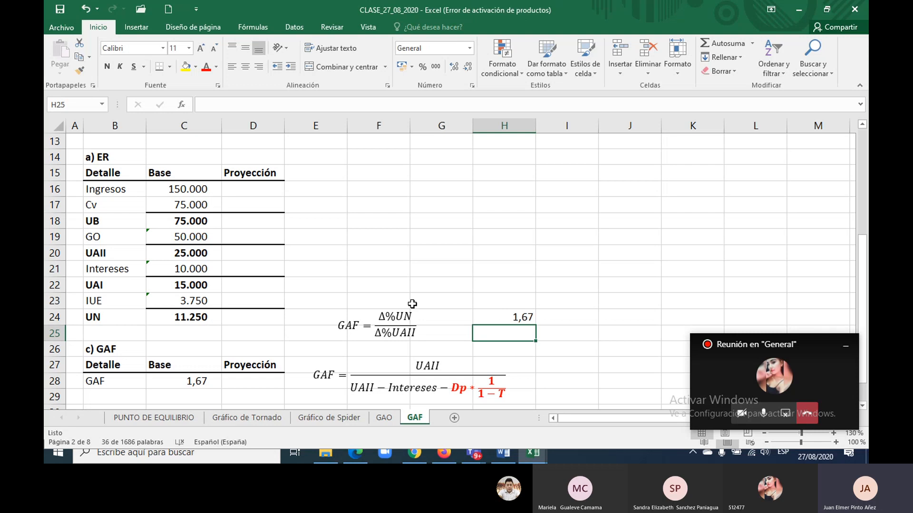
type("1")
key("Return")
left_click(515, 314)
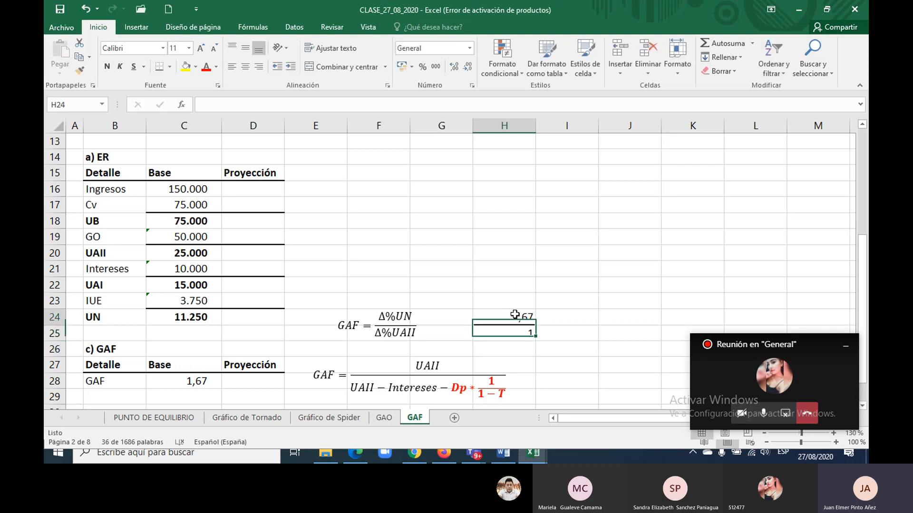
left_click_drag(514, 314, 515, 327)
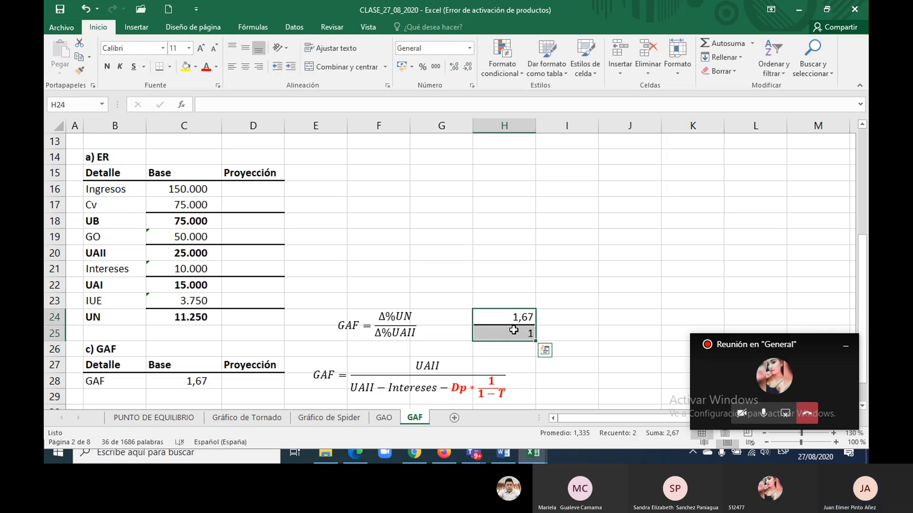
Step: Centre the values in H24:H25 and draw straight arrows linking Δ%UN to 1,67 and Δ%UAII to 1
left_click(245, 68)
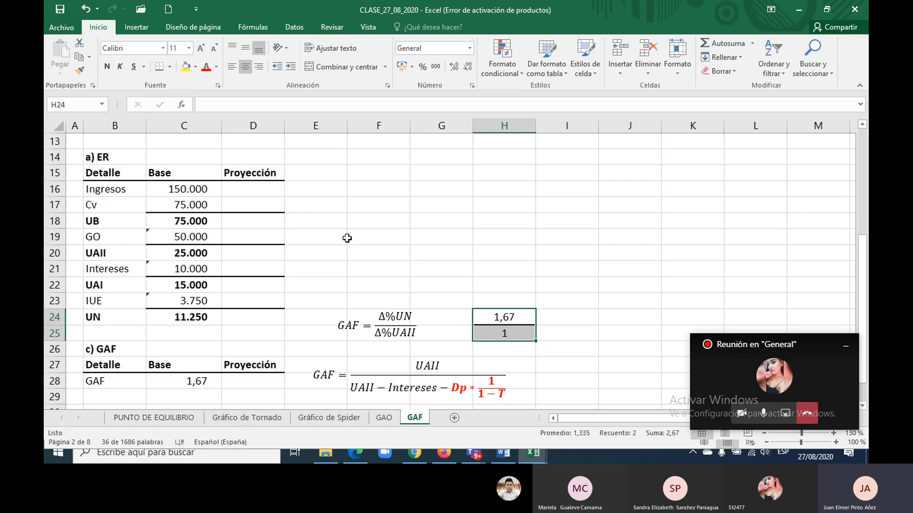
left_click(402, 255)
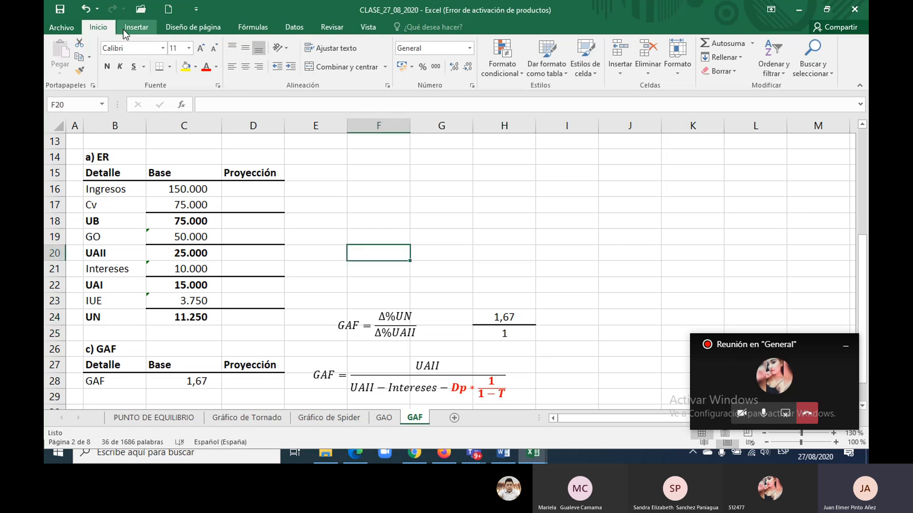
left_click(124, 31)
left_click(241, 44)
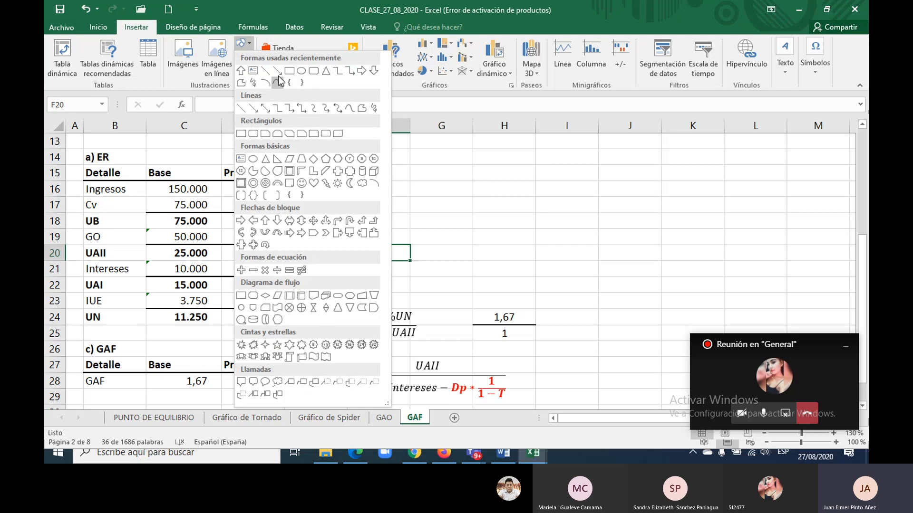
left_click(278, 81)
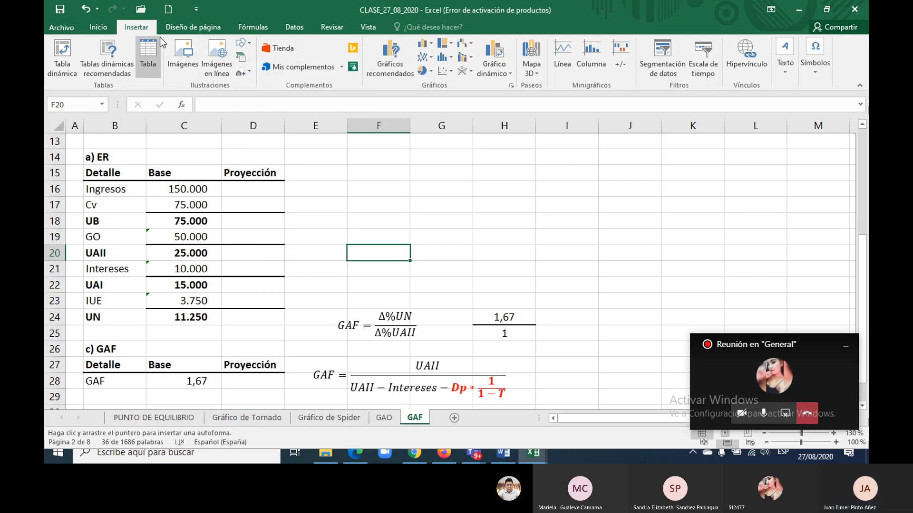
left_click(249, 44)
left_click(279, 73)
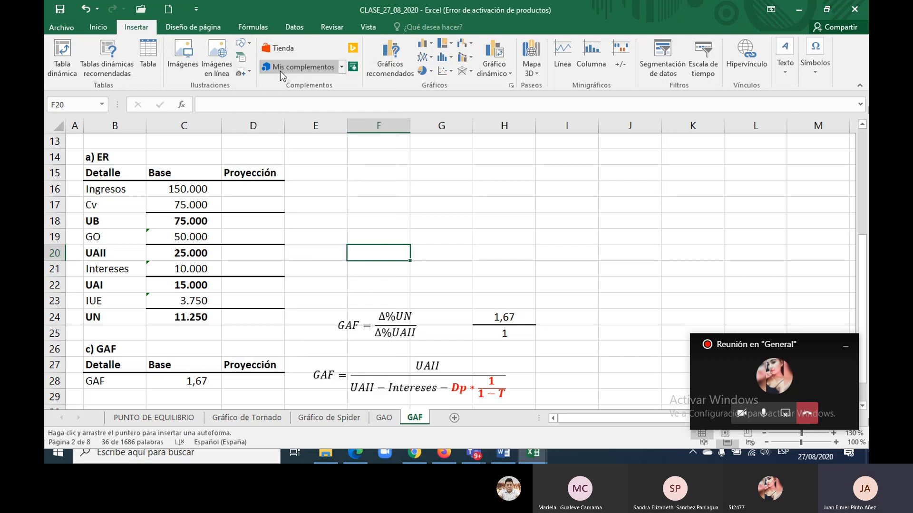
mouse_move(424, 329)
left_mouse_down()
mouse_move(485, 330)
mouse_move(455, 331)
mouse_move(463, 345)
mouse_move(445, 316)
left_mouse_up()
left_click(485, 342)
left_click_drag(497, 333, 385, 334)
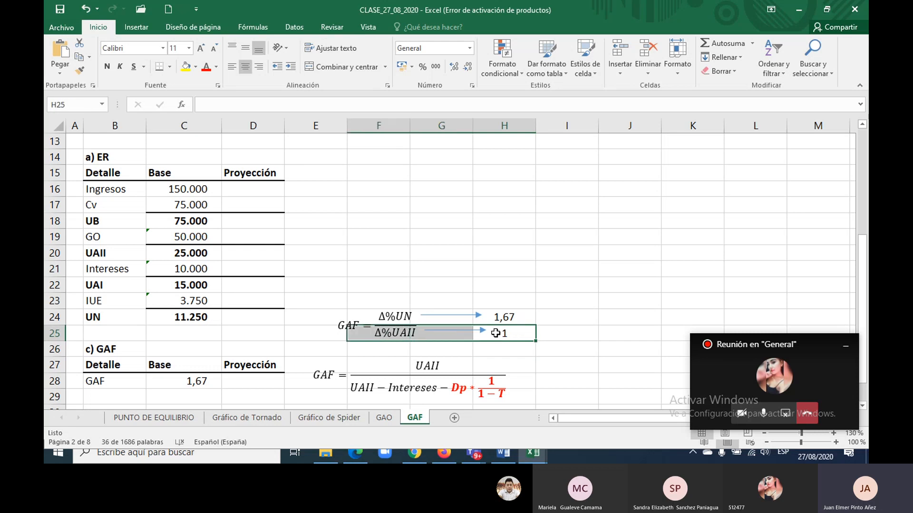
left_click(510, 332)
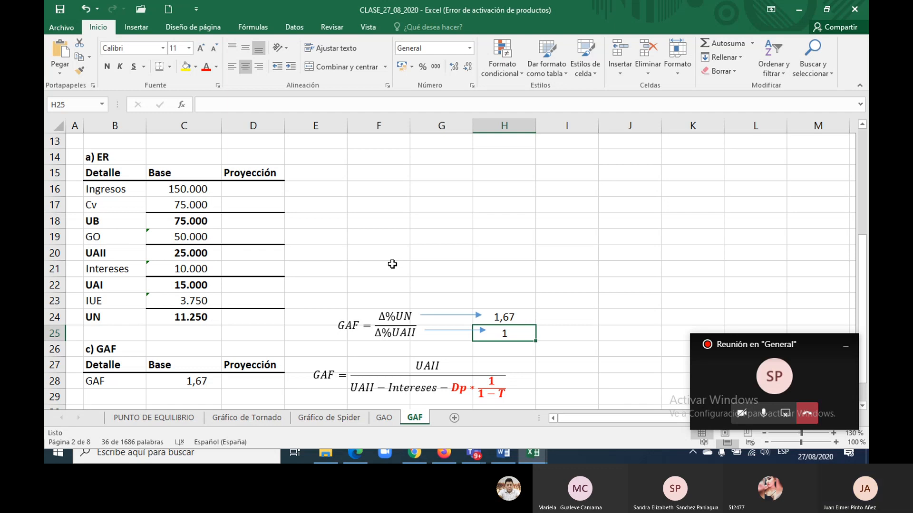
Step: Clear the base Deuda in C11 and check the resulting base GAF in row 28
left_click(204, 381)
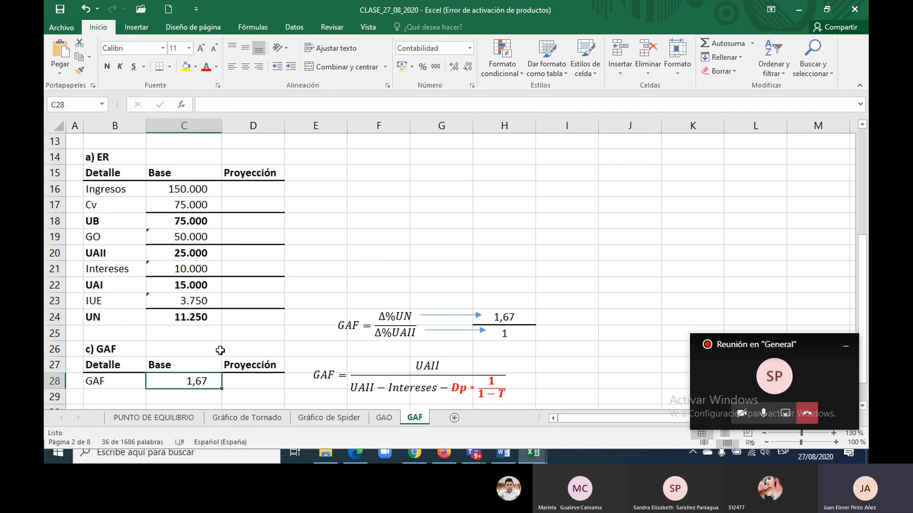
scroll(203, 380, "up", 2)
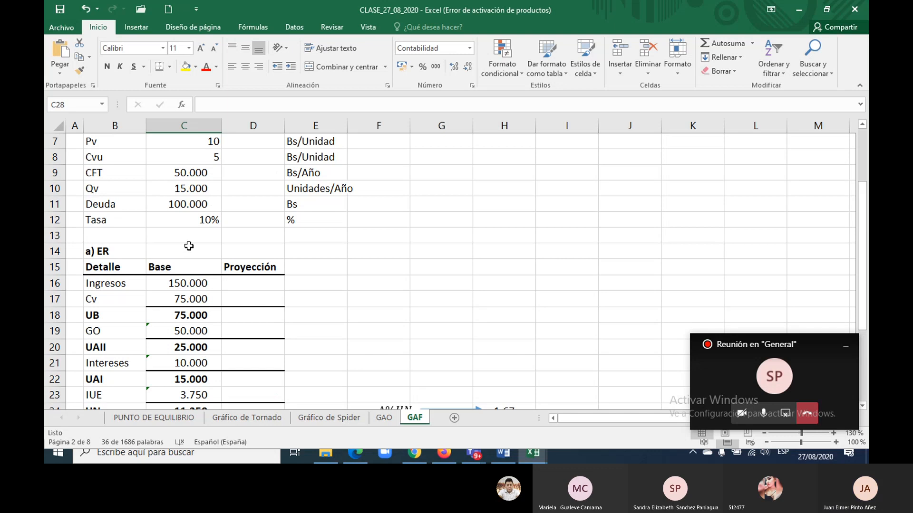
left_click(187, 200)
key("Delete")
key("Return")
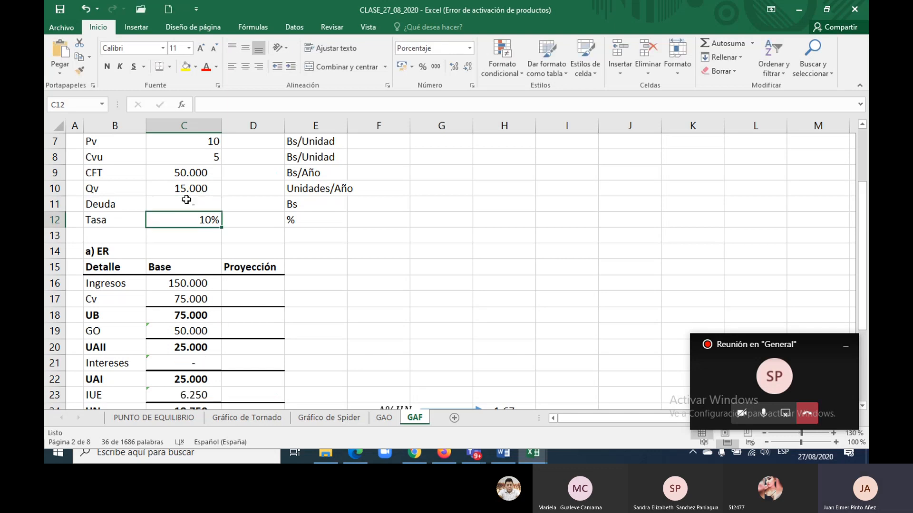
scroll(197, 203, "down", 2)
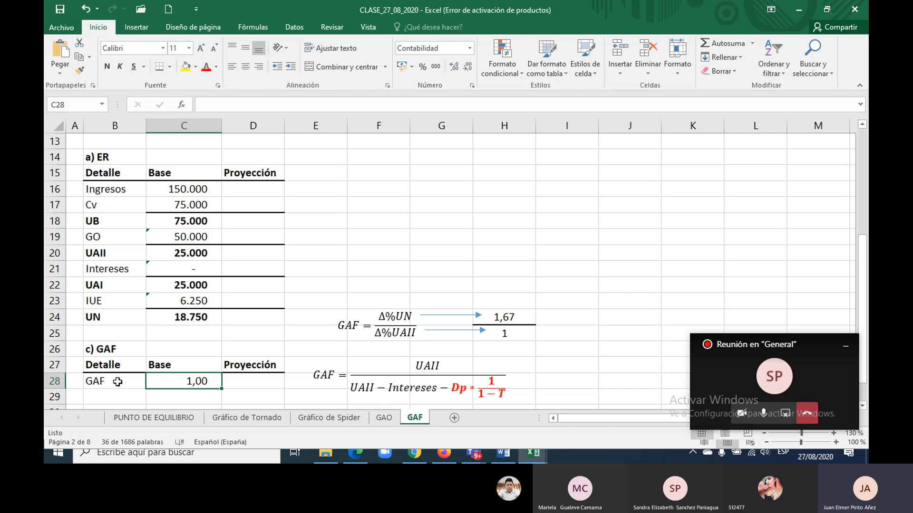
left_click_drag(119, 382, 229, 386)
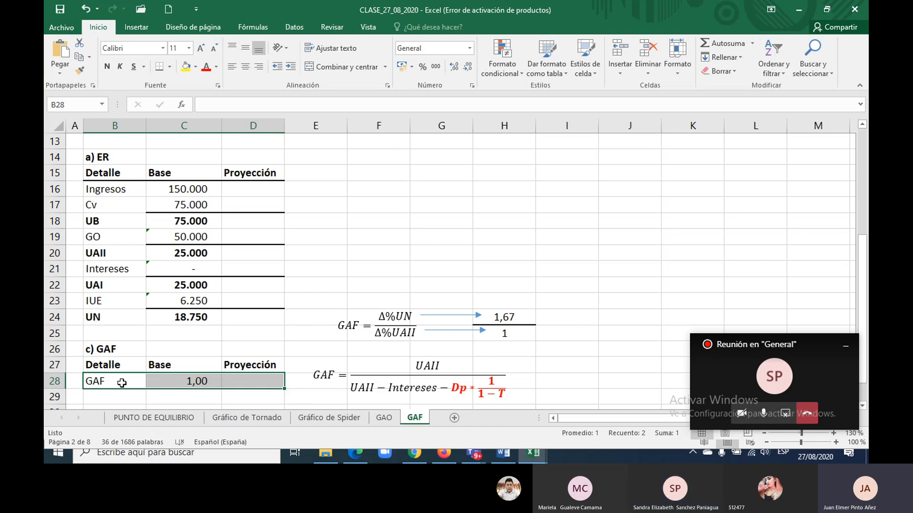
left_click_drag(122, 383, 195, 383)
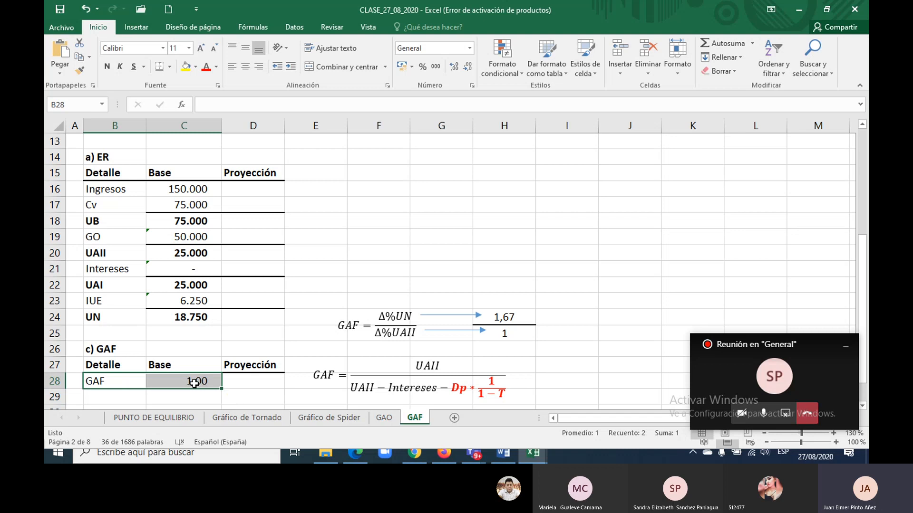
Step: Restore the base Deuda in C11 to 100.000
scroll(195, 383, "up", 3)
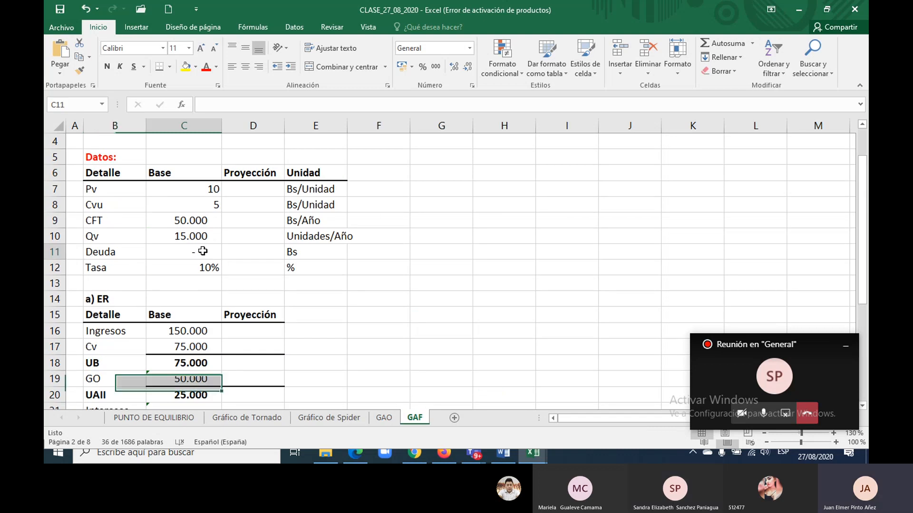
left_click(203, 251)
type("1000000")
key("ctrl+Return")
scroll(209, 253, "down", 2)
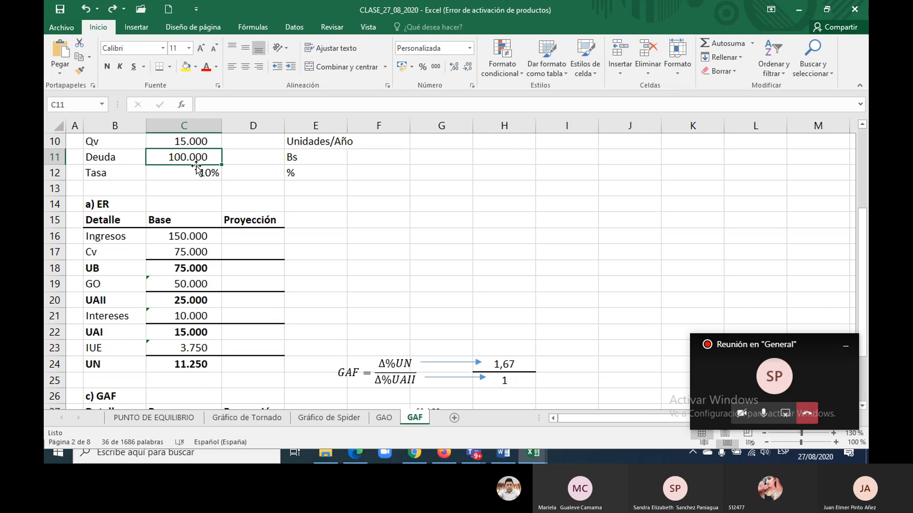
Step: Try a base Deuda of 200.000 in C11, check the base GAF, and undo the change
type("200.000")
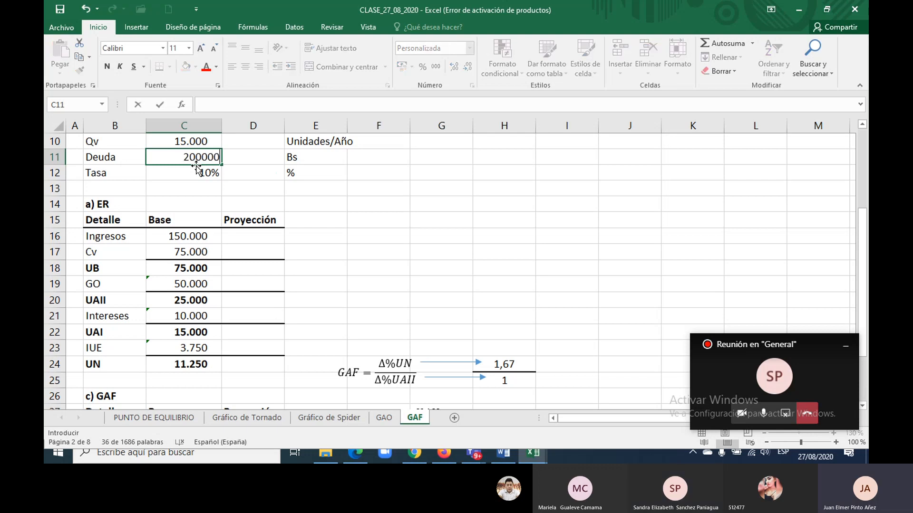
key("Return")
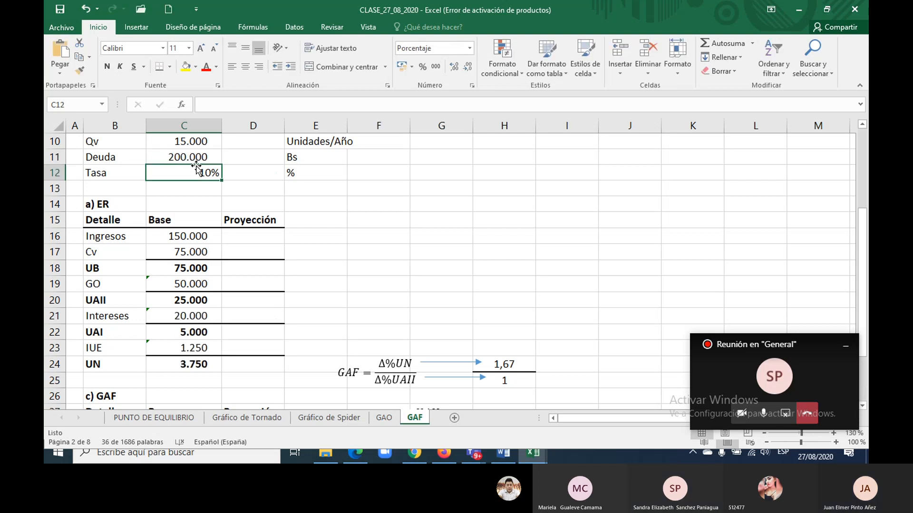
scroll(196, 168, "down", 2)
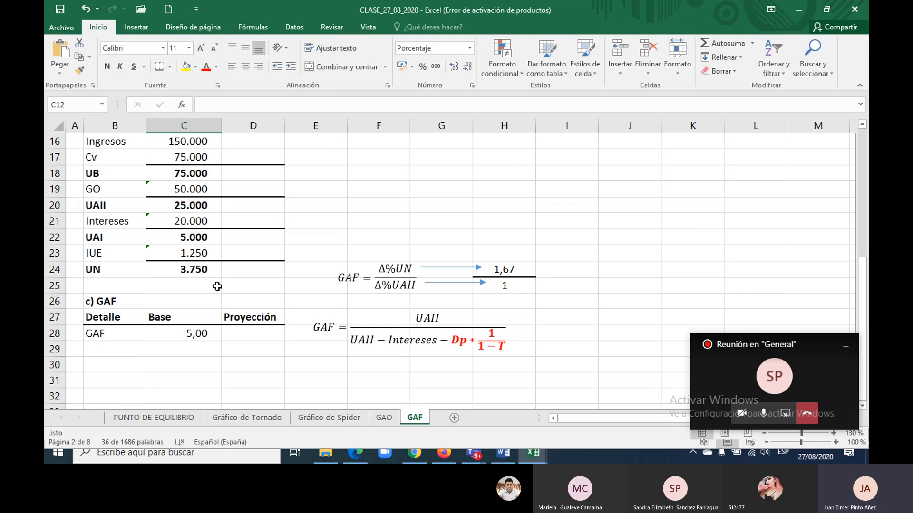
left_click_drag(119, 334, 211, 338)
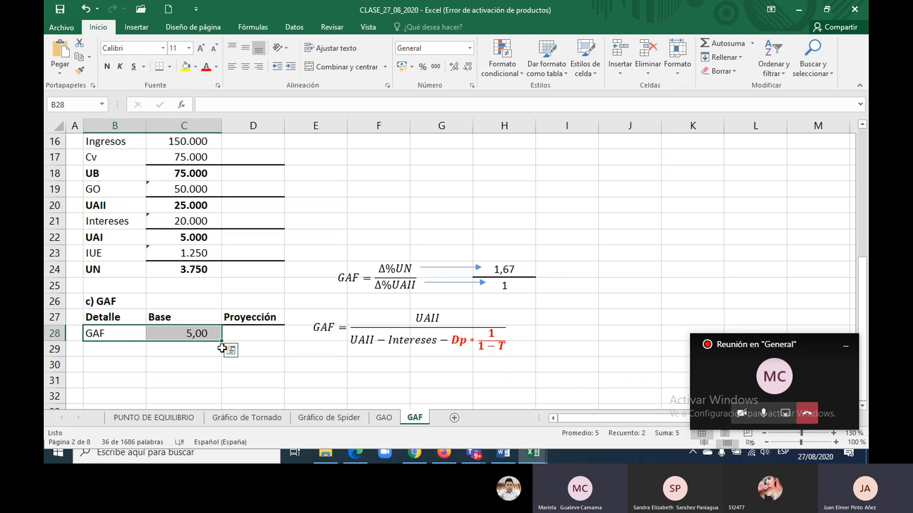
left_click(201, 333)
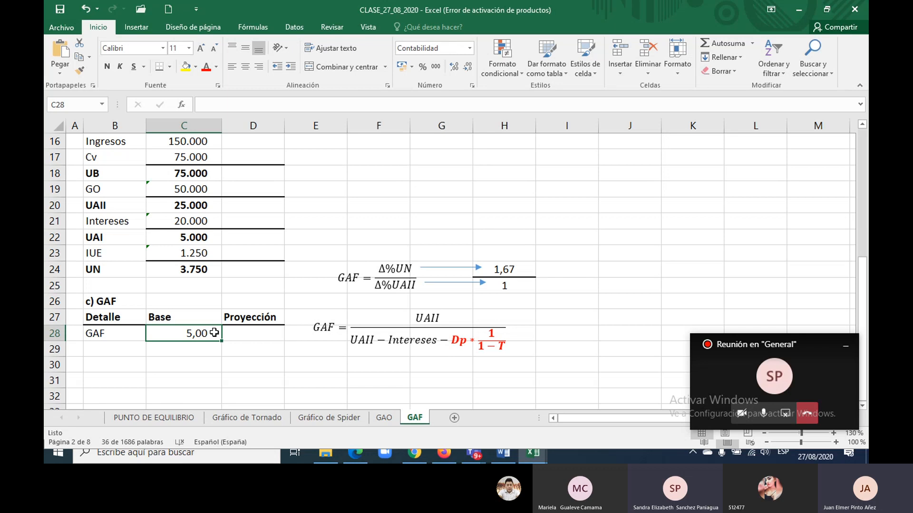
key("ctrl+z")
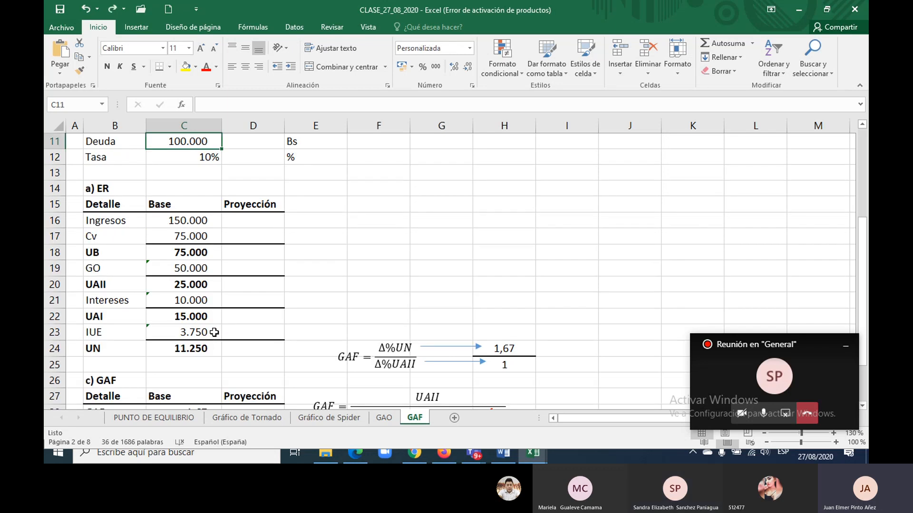
scroll(214, 332, "down", 1)
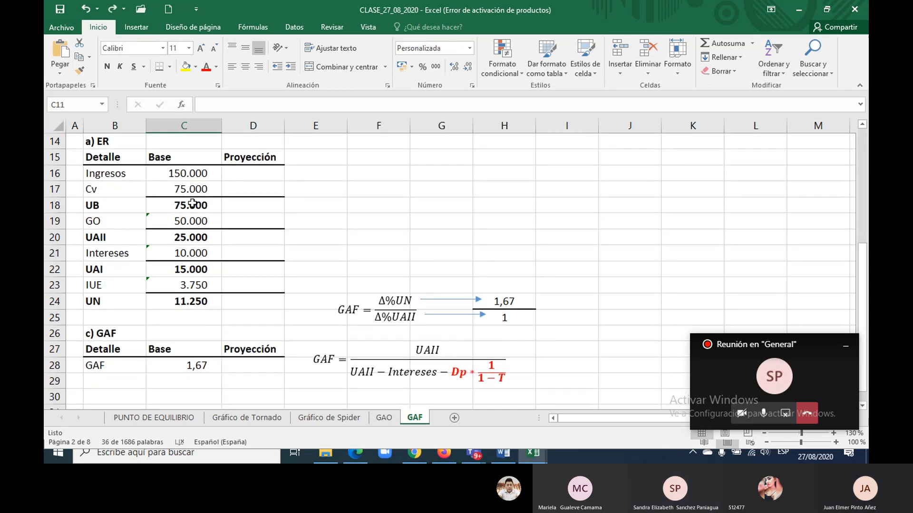
Step: Link the projected Pv in D7 to the base Pv in C7
left_click(189, 240)
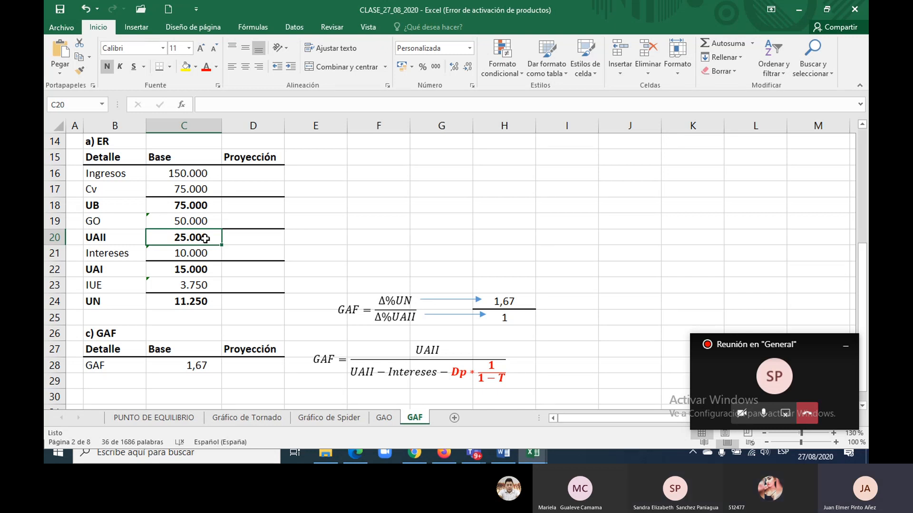
key("Down")
key("Down")
key("Down")
key("Down")
key("Down")
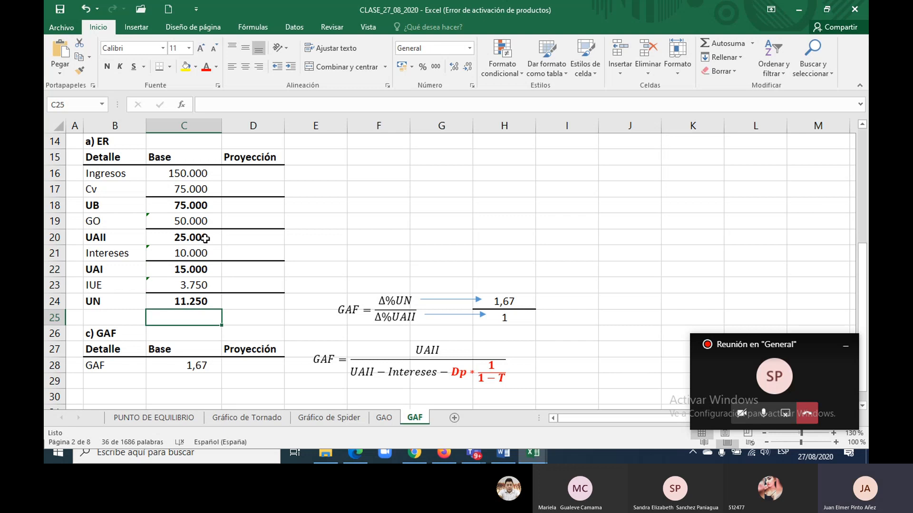
key("Up")
key("Up")
key("Up")
key("Up")
key("Up")
key("Up")
key("Up")
key("Up")
key("Up")
key("Up")
key("Up")
key("Up")
key("Up")
key("Up")
key("Up")
key("Up")
key("Up")
key("Up")
key("Up")
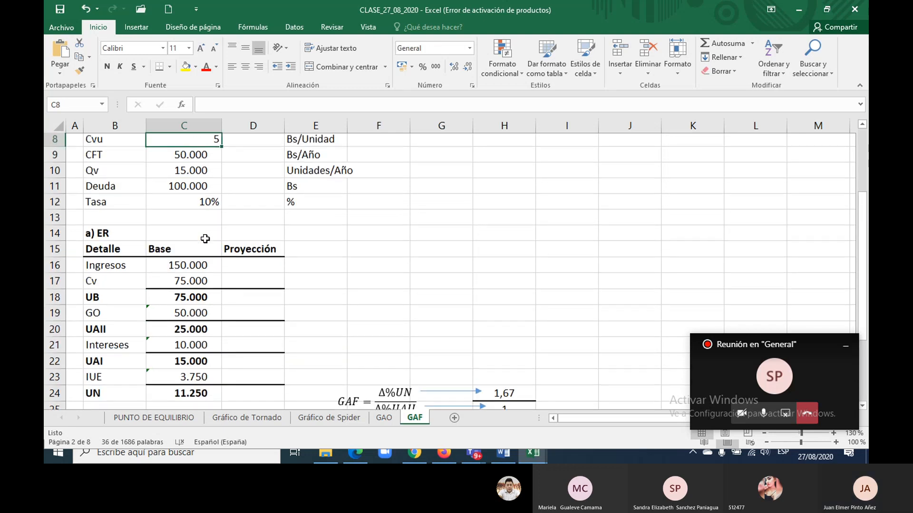
key("Down")
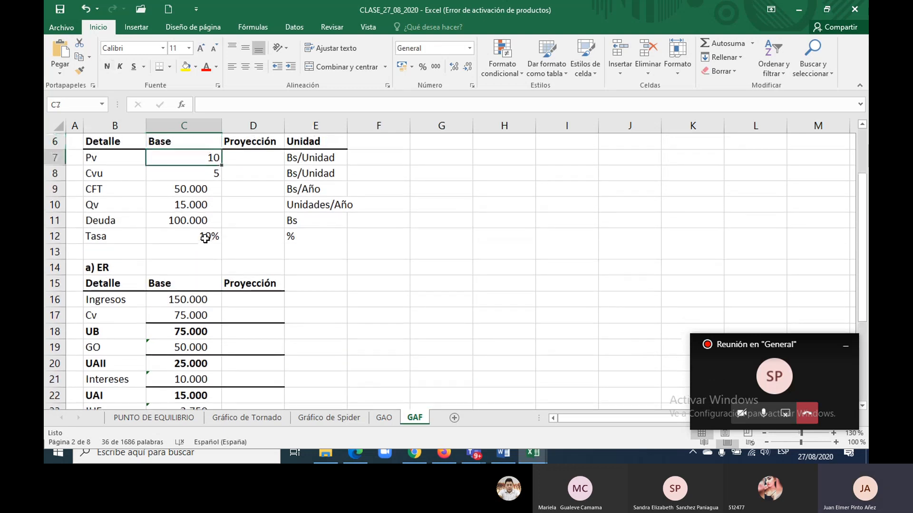
key("Right")
type("=")
key("Left")
key("Return")
key("Up")
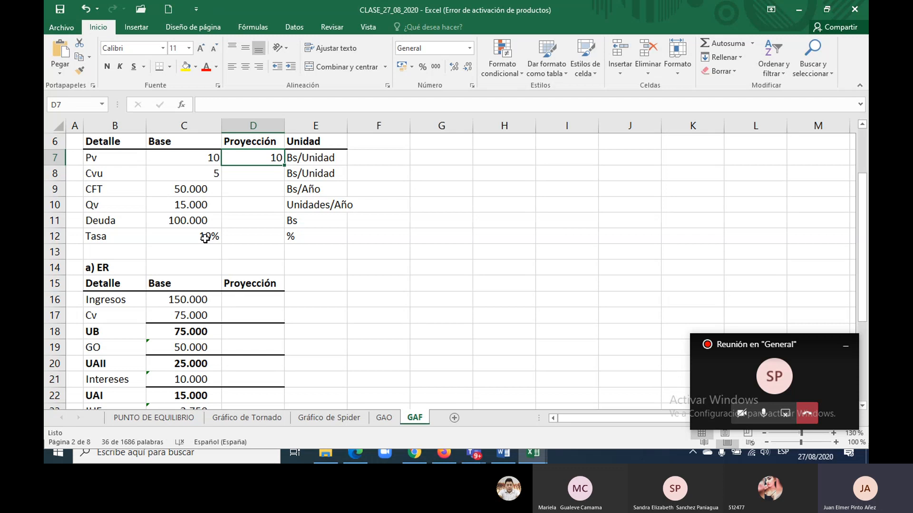
Step: Copy the Pv link from D7 down to the projected Cvu and CFT in D8:D9
key("ctrl+c")
key("shift+Down")
key("shift+Down")
key("shift+Down")
key("shift+Down")
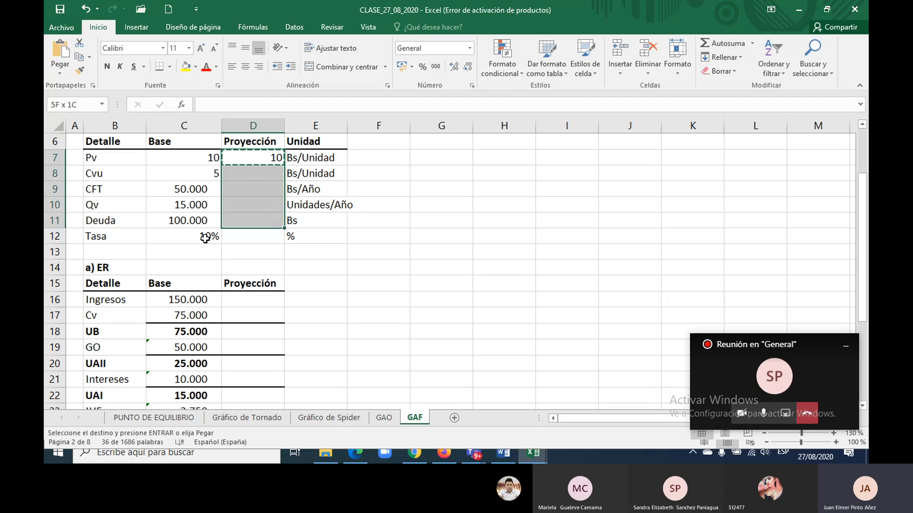
key("shift+Up")
key("shift+Up")
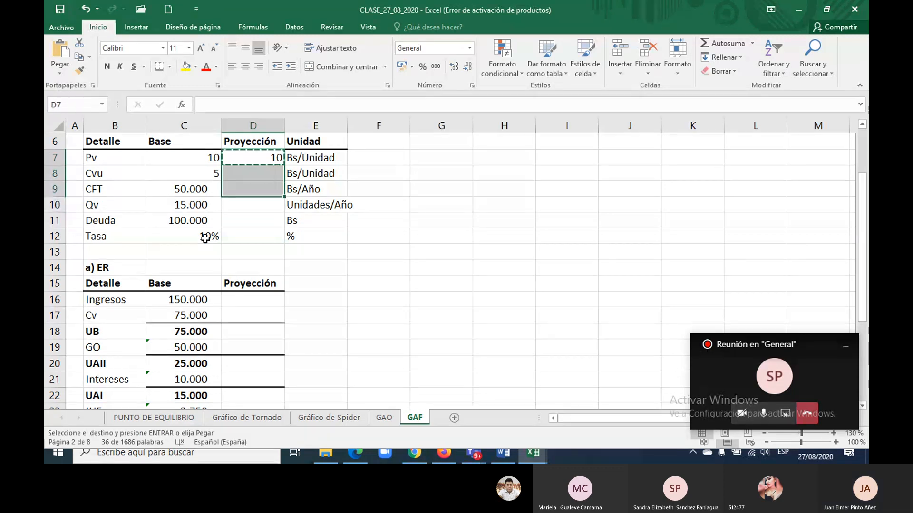
key("Return")
Step: Calculate the projected Qv in D10 as a 20% increase on the base, with =C10*(1+20%)
key("Down")
key("Down")
key("Down")
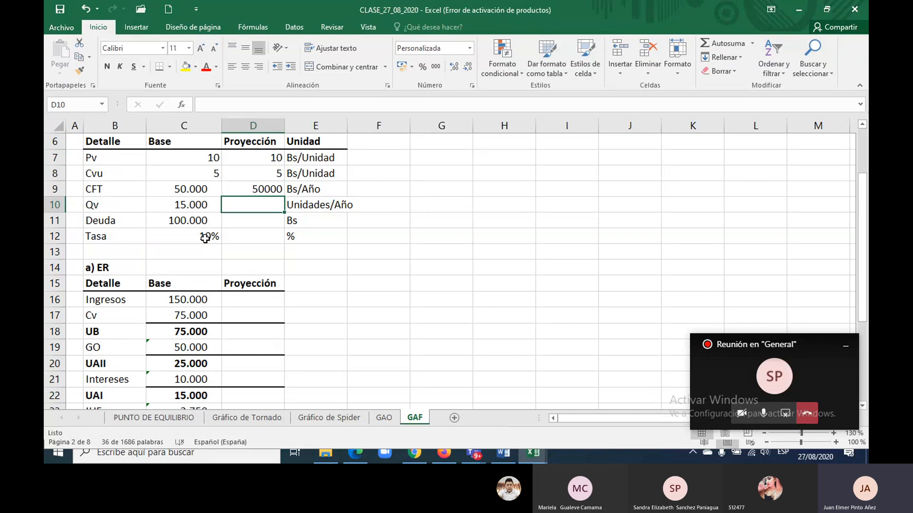
type("=")
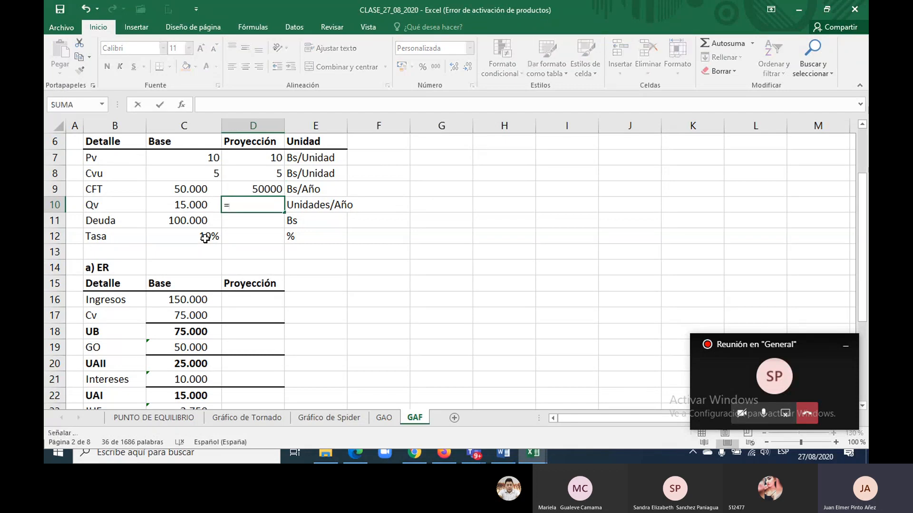
key("Left")
type("*(1+20")
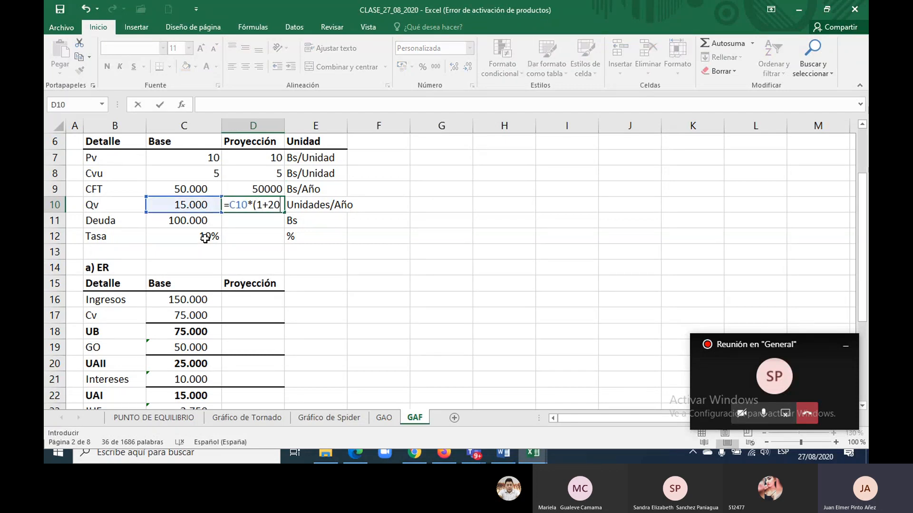
type("%)")
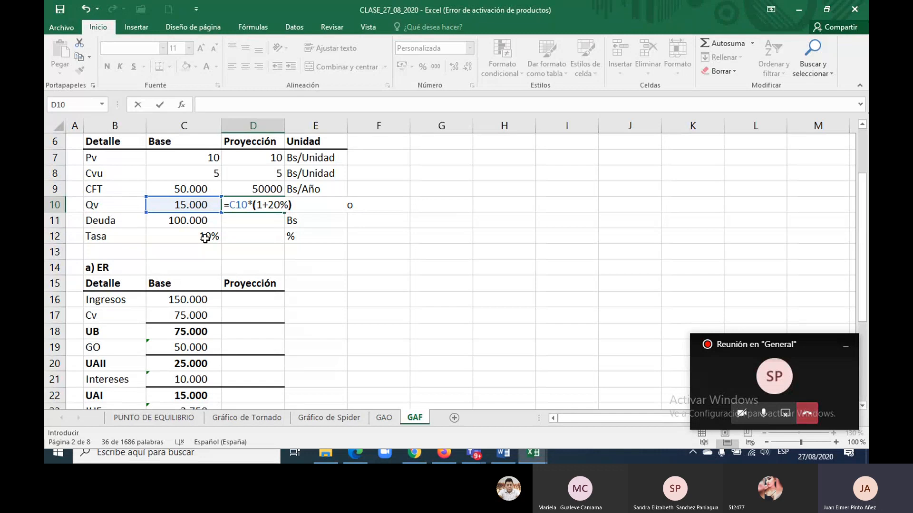
key("Return")
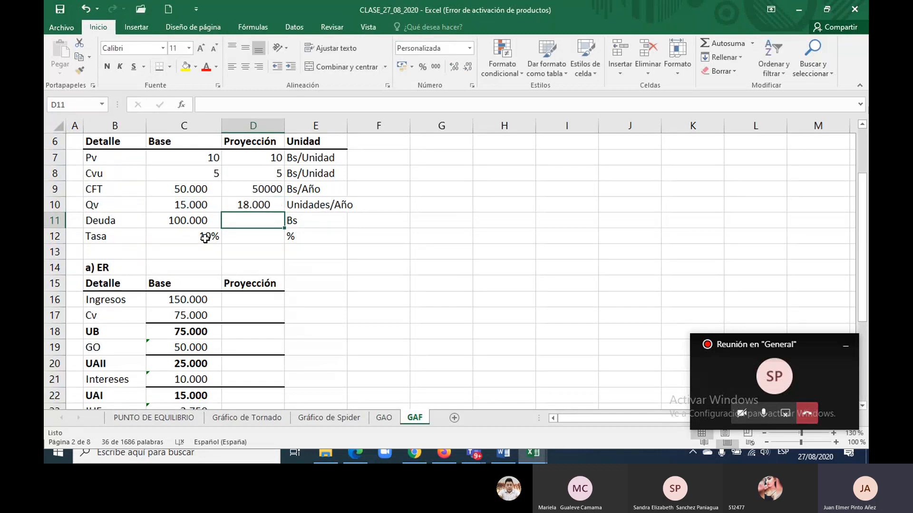
Step: Link the projected Deuda in D11 and Tasa in D12 to their base values in C11 and C12
type("=")
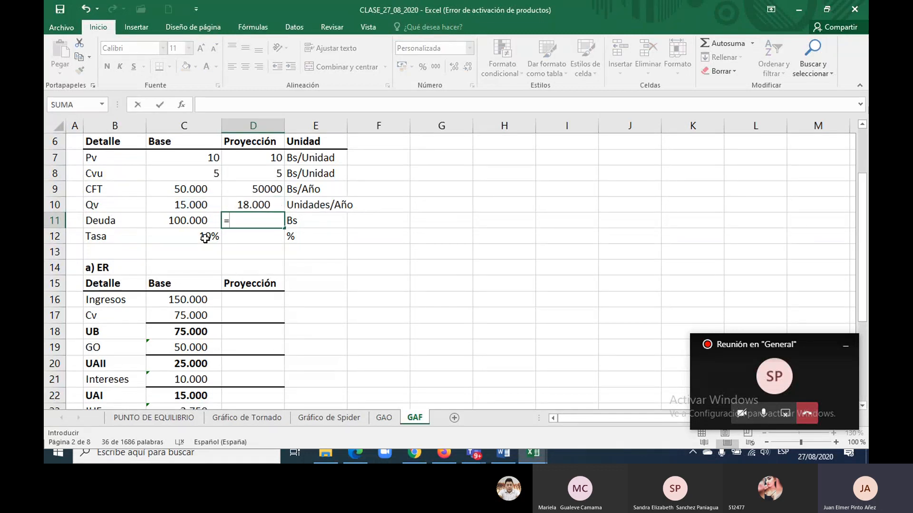
key("Left")
key("Return")
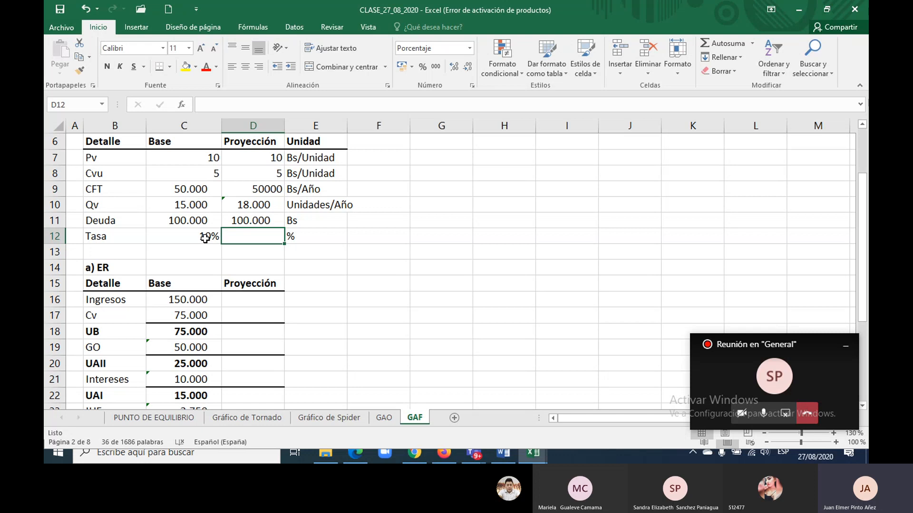
type("=")
key("Left")
key("Return")
Step: Fill the base ER formulas from C16:C24 across into the Proyección cells D16:D24
key("Left")
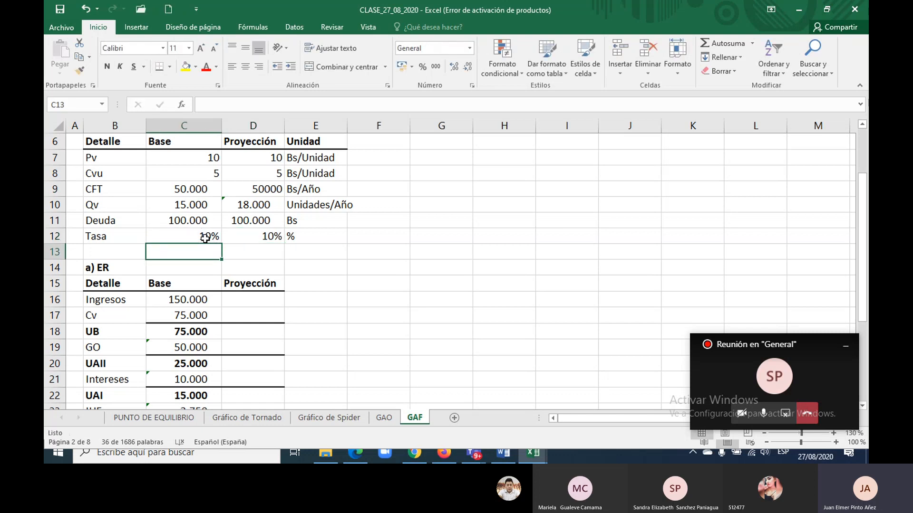
key("Down")
key("Down")
key("Down")
key("Down")
key("Up")
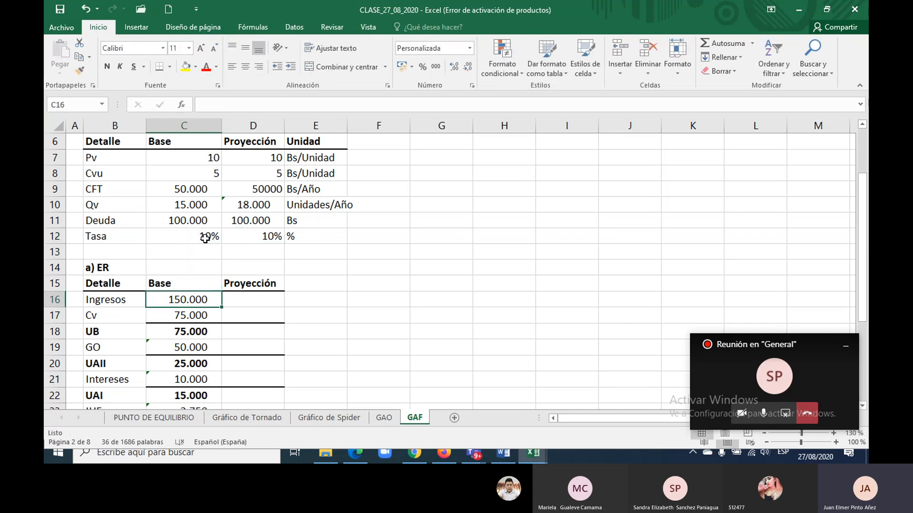
key("ctrl+shift+Down")
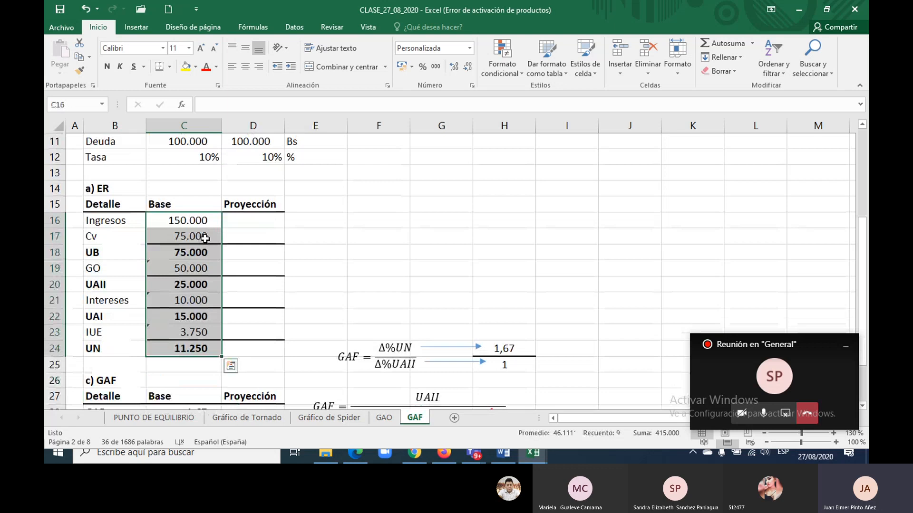
key("shift+Right")
key("ctrl+r")
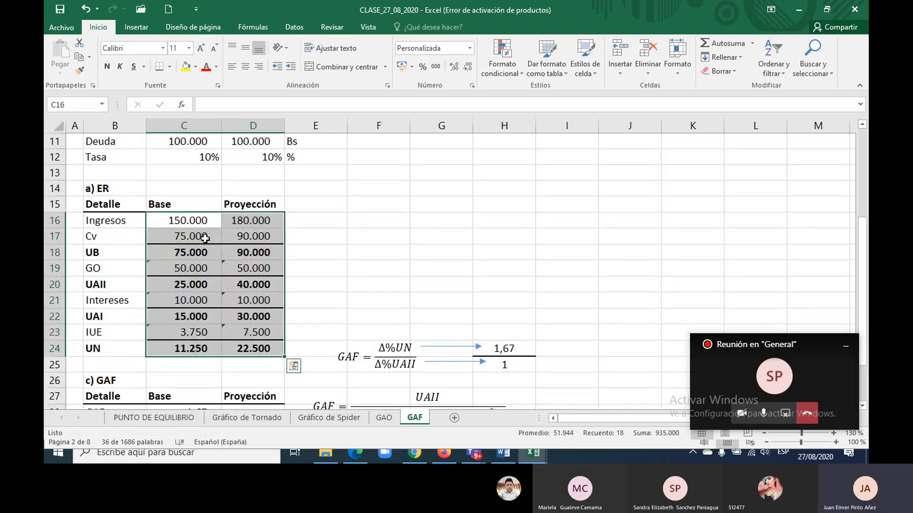
Step: Add the column header AH in E15, beside the ER table's Proyección header
key("Right")
key("Right")
key("Up")
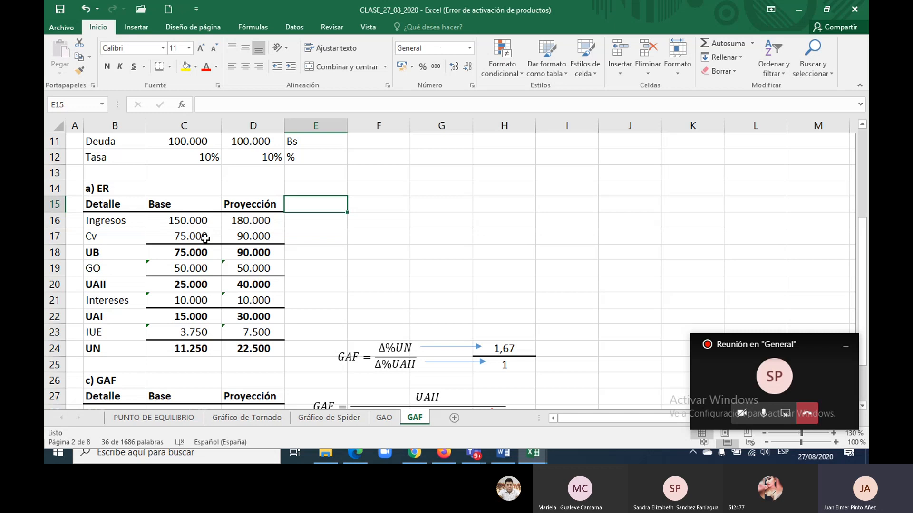
type("AH")
key("Return")
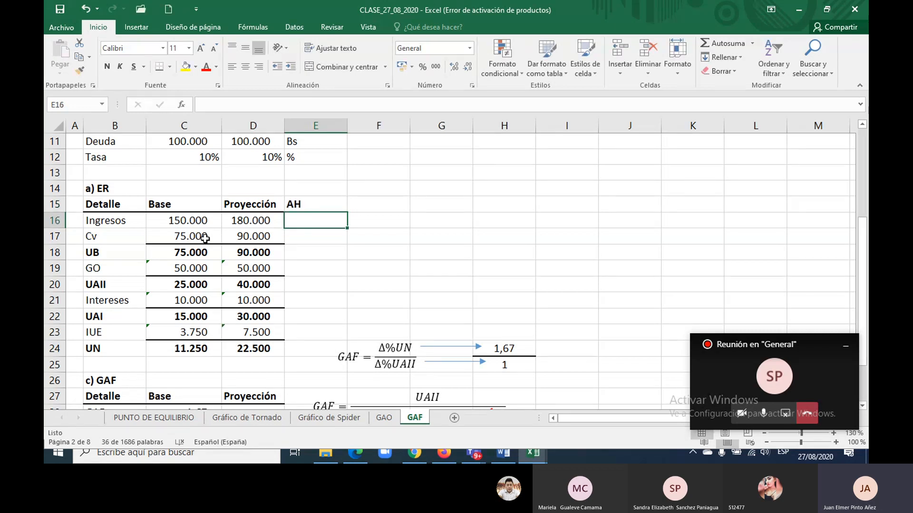
Step: Calculate the percentage variation of Ingresos in E16 with =(D16-C16)/C16
type("=(")
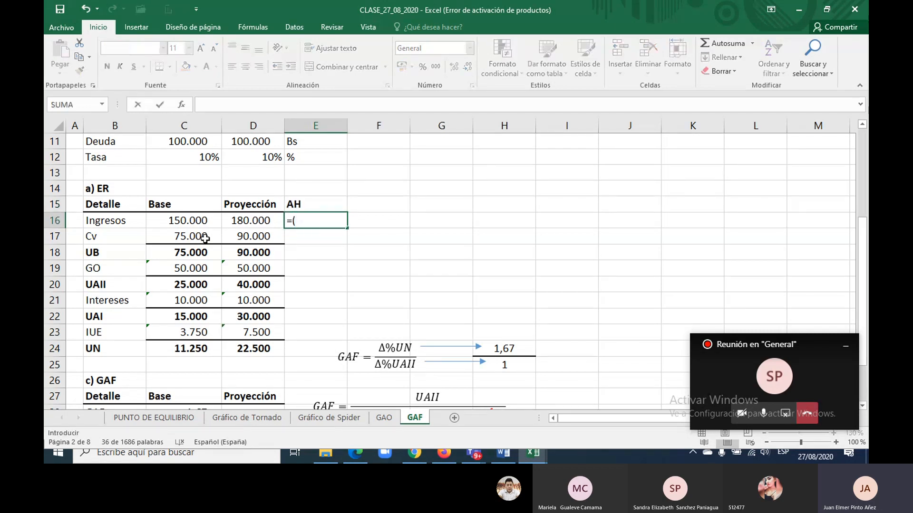
key("Left")
type("-")
key("Left")
key("Left")
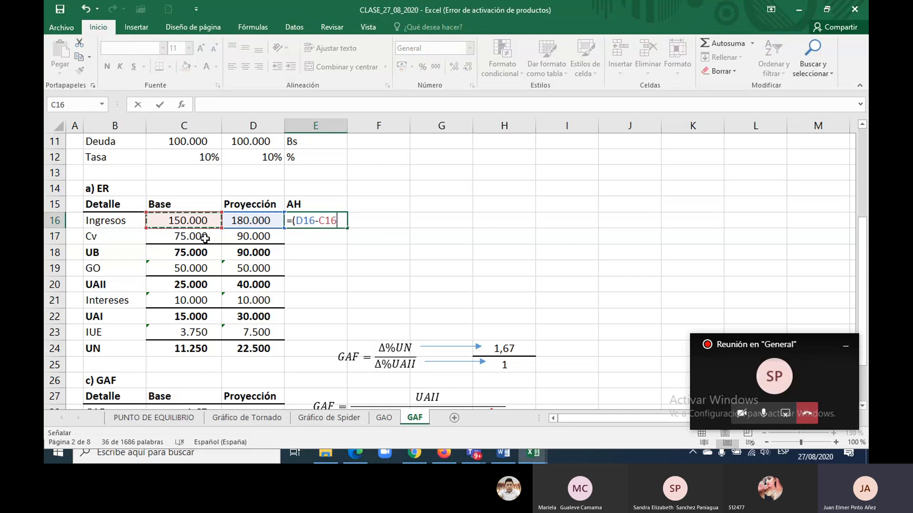
type(")/")
key("Left")
key("Left")
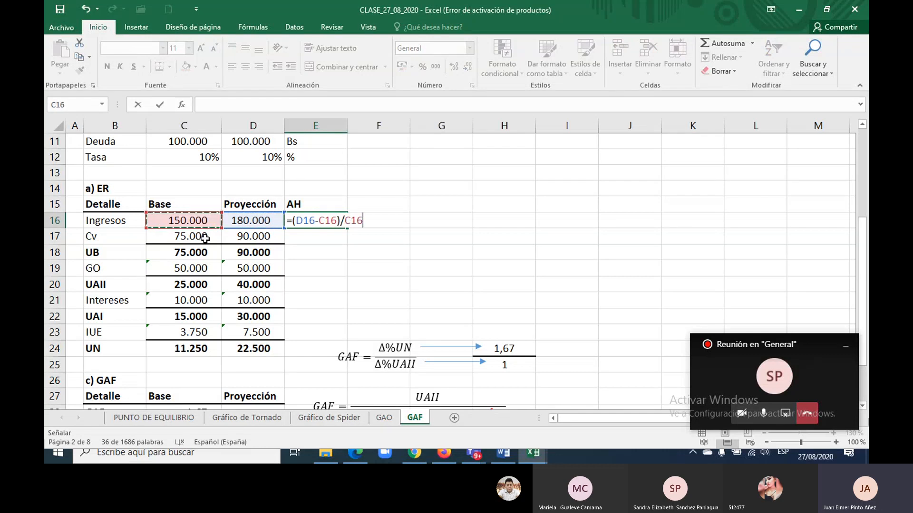
key("Return")
Step: Copy the AH variation formula from E16 down through the UN row in E24
key("Up")
key("ctrl+c")
key("shift+Down")
key("shift+Down")
key("shift+Down")
key("shift+Down")
key("shift+Down")
key("shift+Down")
key("shift+Down")
key("shift+Down")
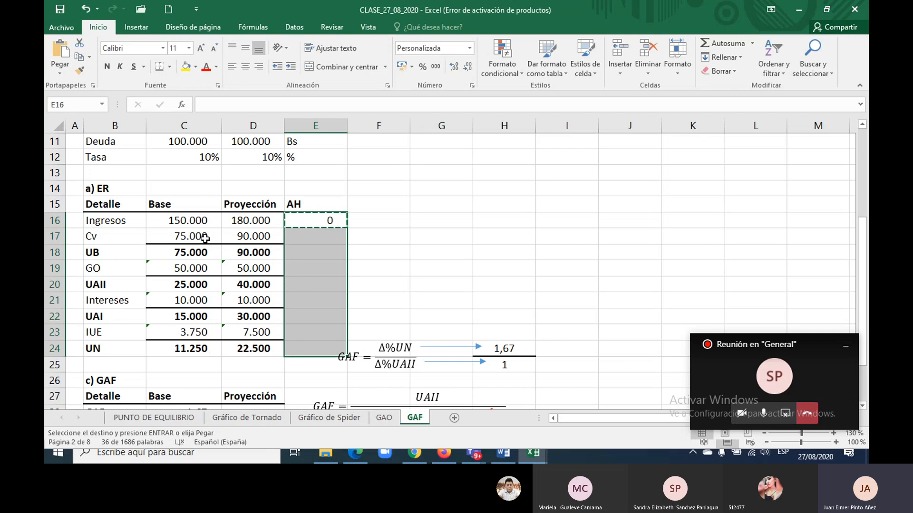
key("Return")
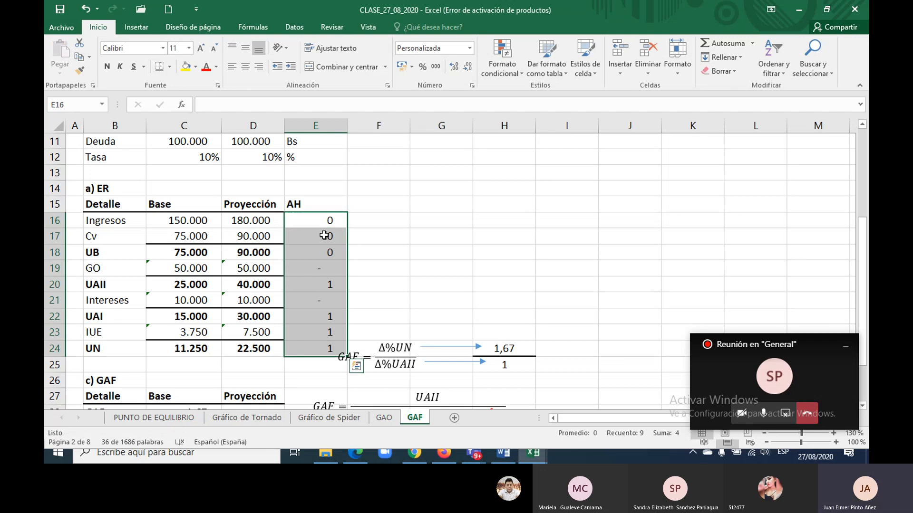
Step: Apply the formatting of the Proyección column D15:D24 to the AH column, and format E16:E24 as percentages
left_click_drag(249, 204, 247, 349)
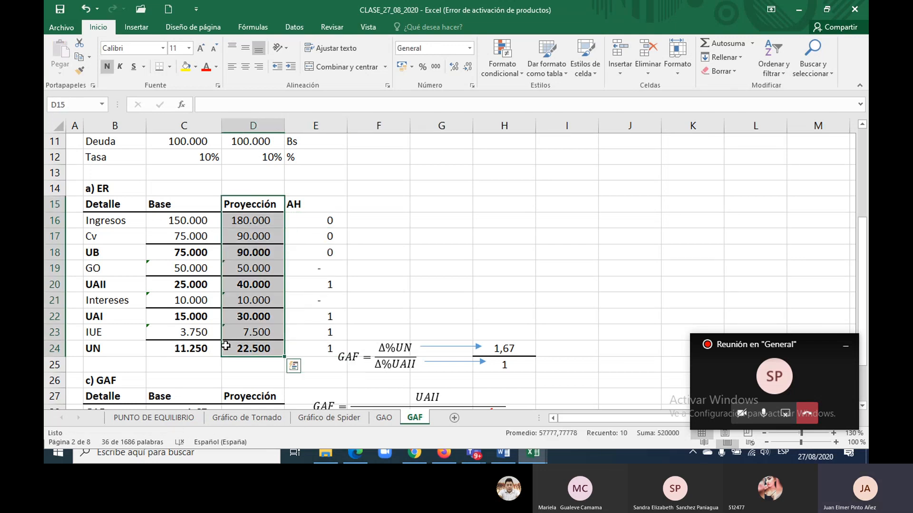
left_click(81, 71)
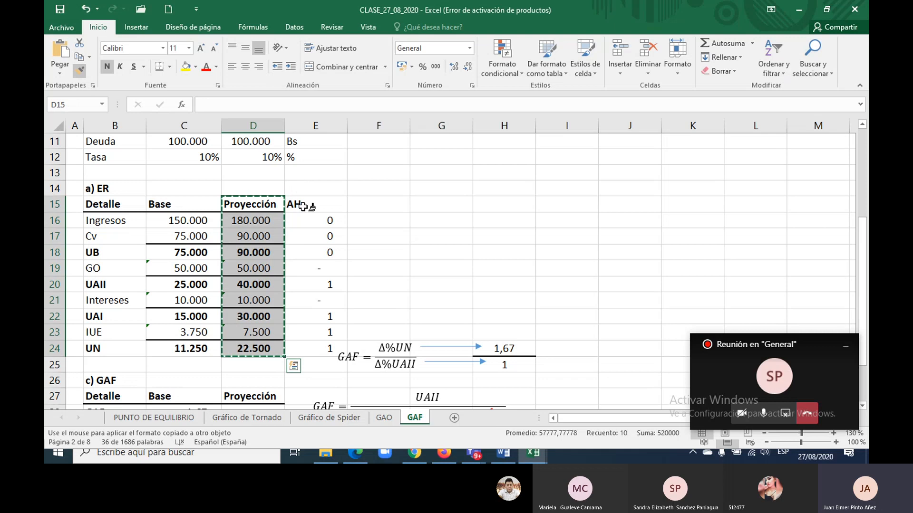
left_click(306, 204)
left_click_drag(305, 221, 291, 344)
key("ctrl+shift+5")
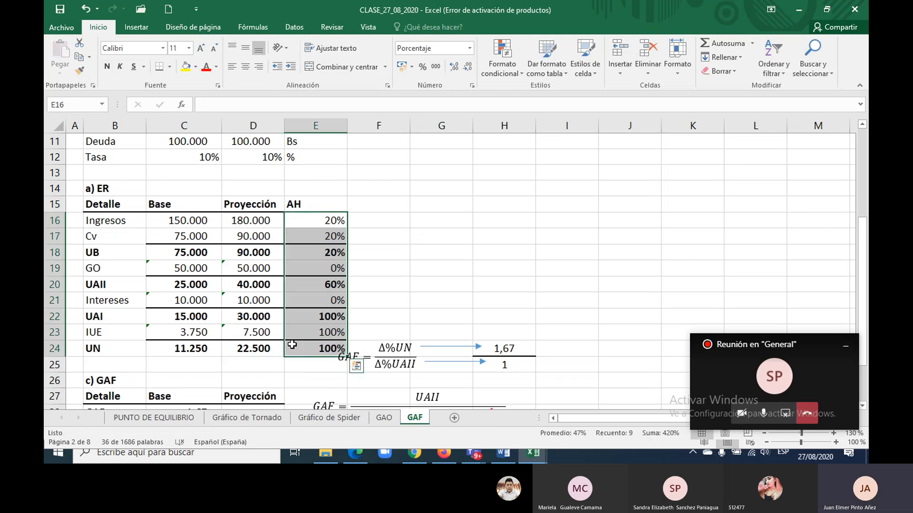
key("Return")
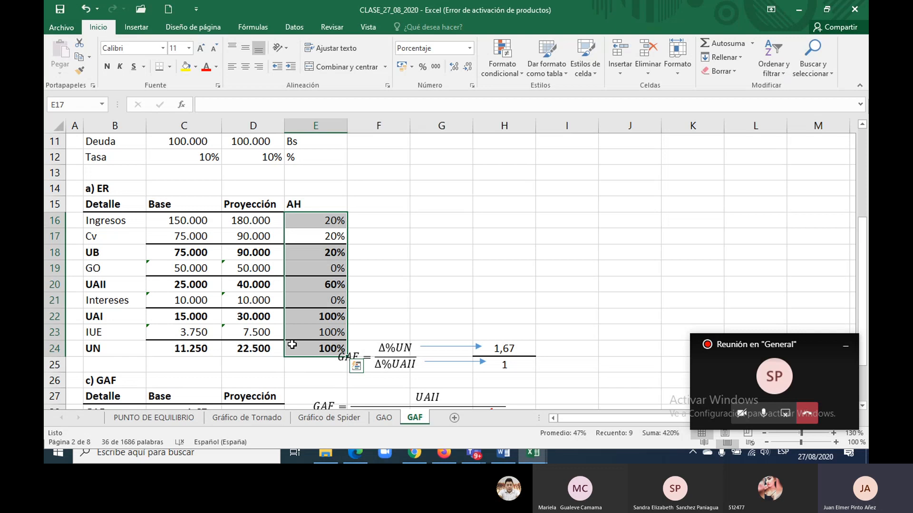
left_click(376, 267)
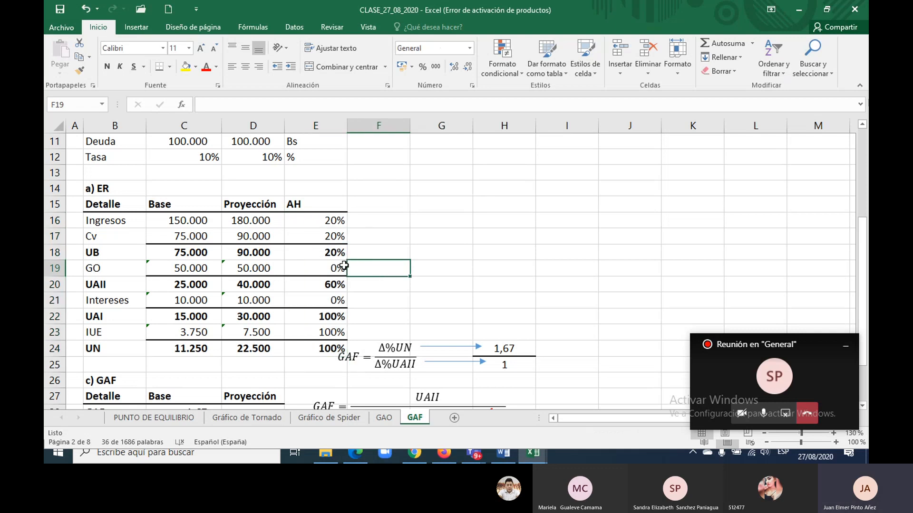
Step: Highlight the AH variations of UAII in E20 and UN in E24 with yellow fill
left_click(329, 288)
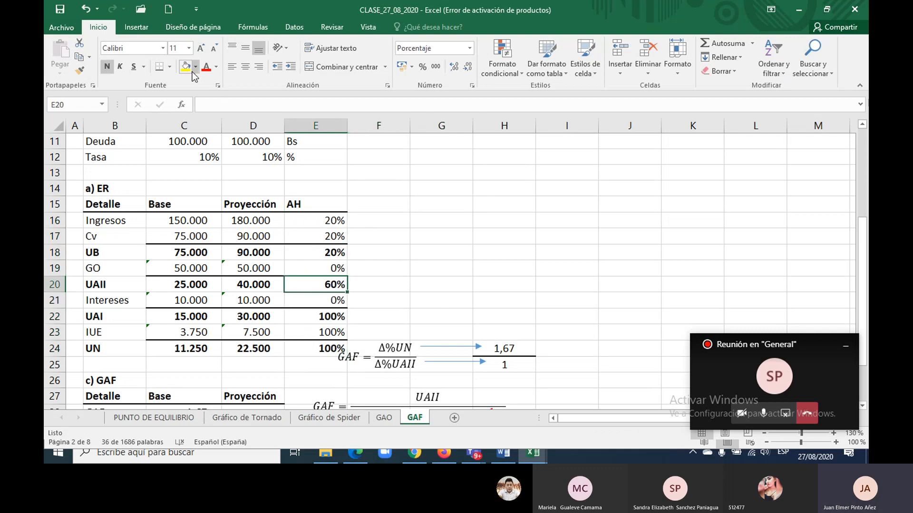
left_click(190, 69)
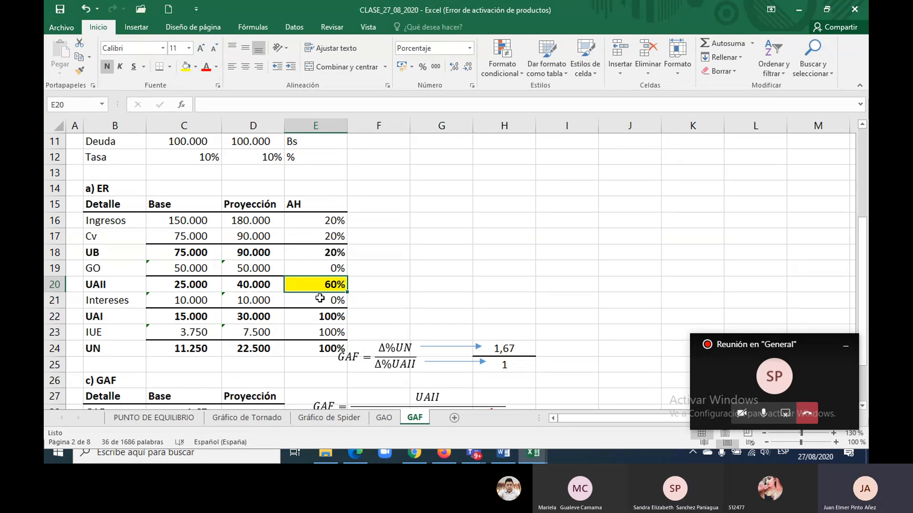
left_click_drag(334, 299, 330, 350)
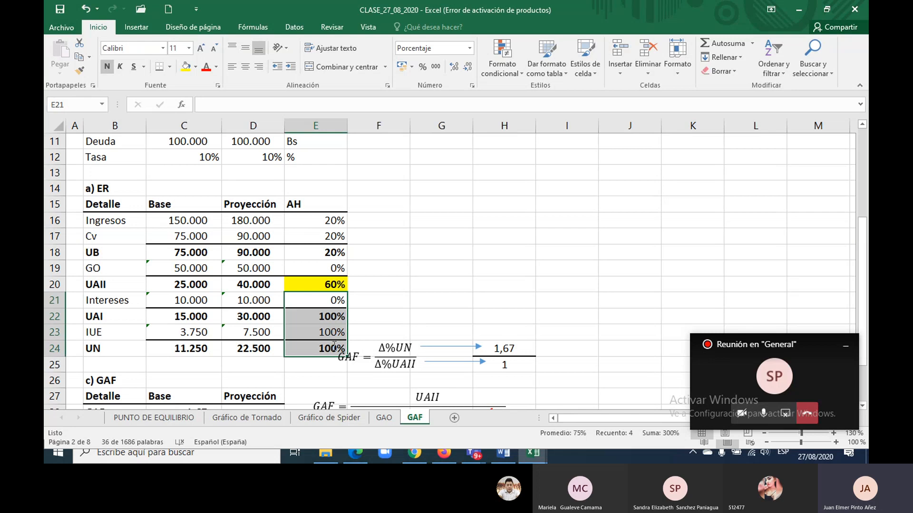
left_click(329, 348)
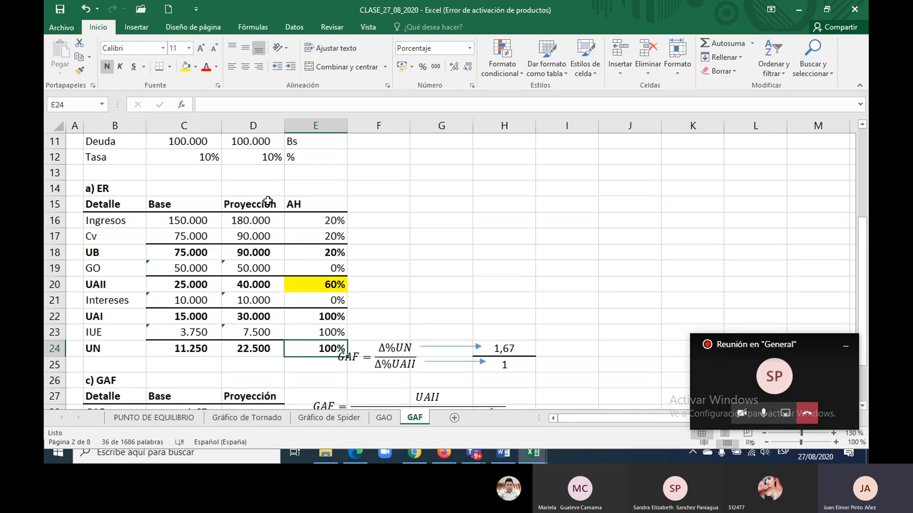
left_click(186, 67)
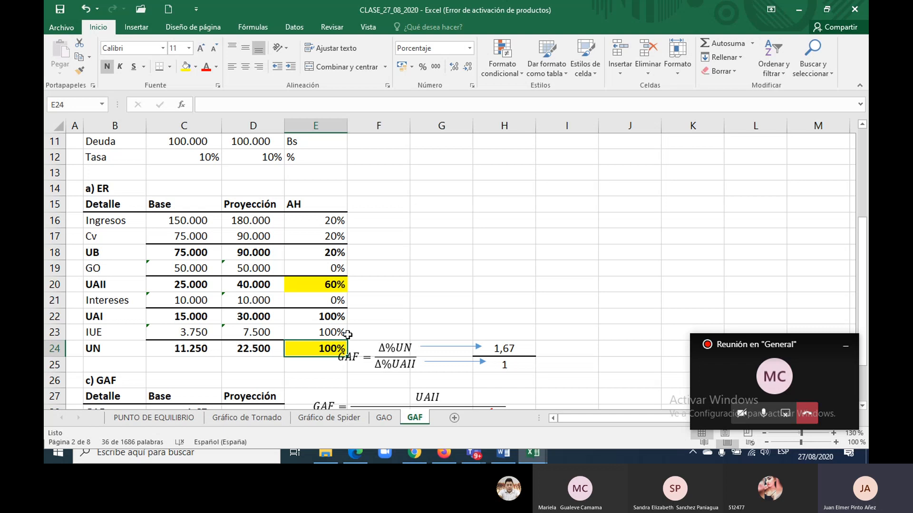
Step: Try a base Deuda of 0 in C11, check the AH variations of UAII and UN, and undo the change
scroll(348, 329, "up", 1)
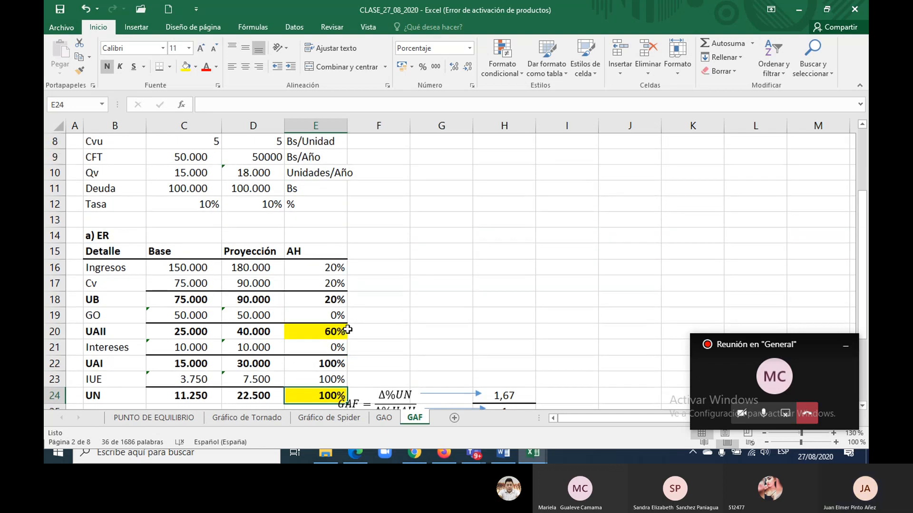
left_click(194, 185)
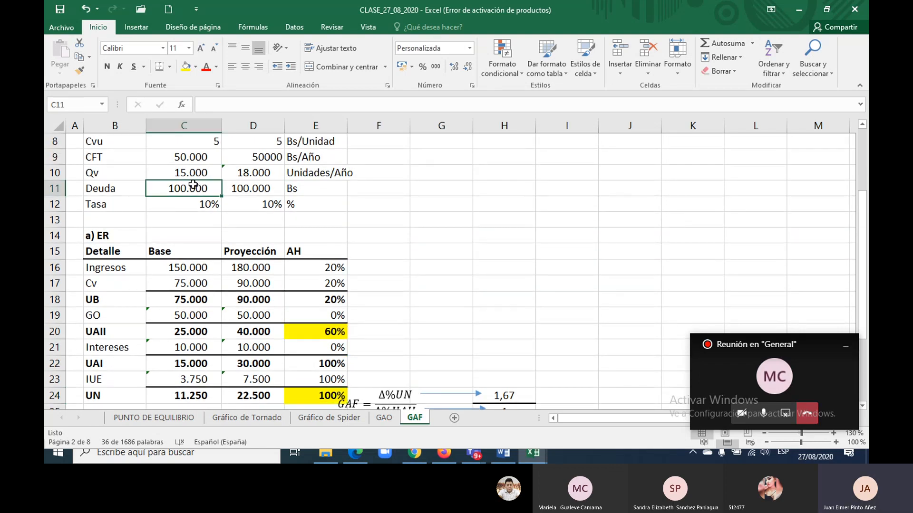
type("0")
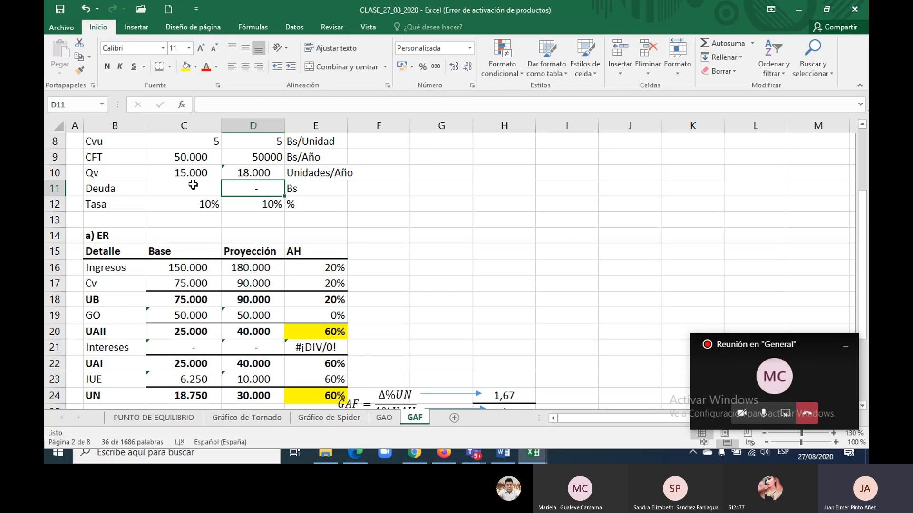
scroll(193, 185, "down", 1)
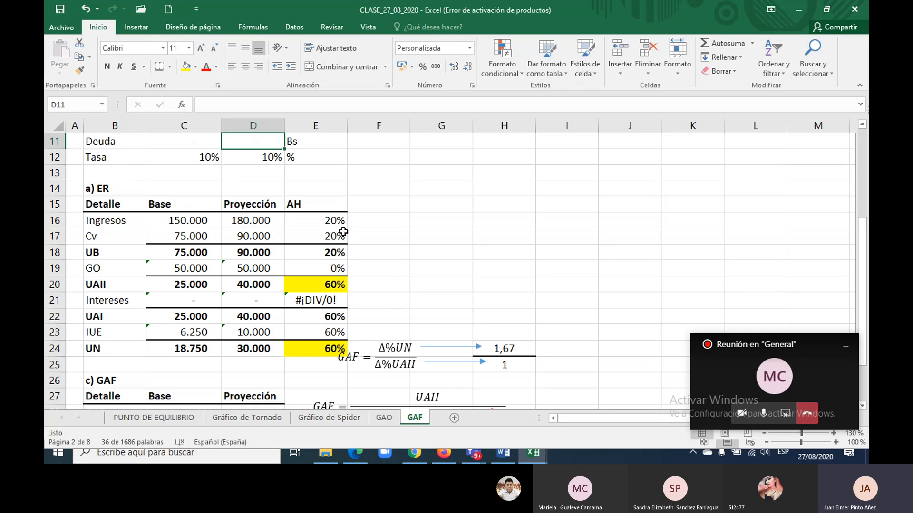
key("ctrl+z")
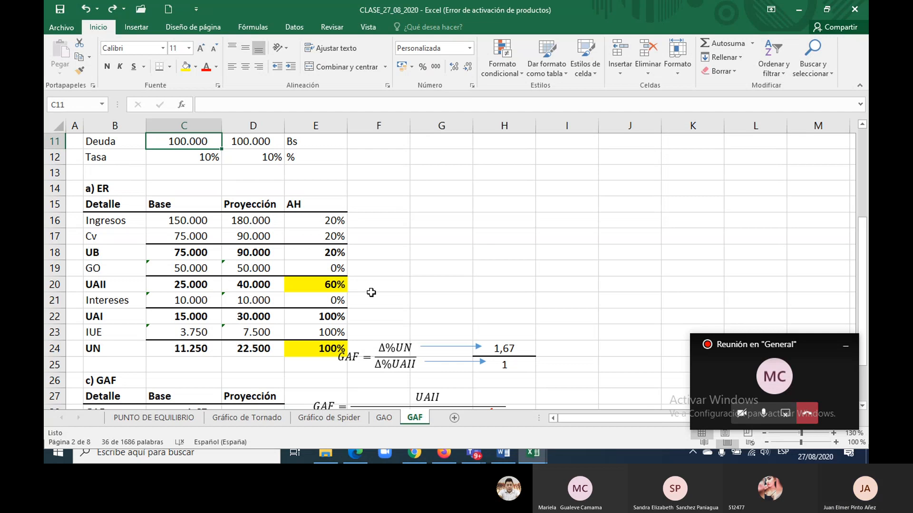
Step: Compare the AH variations of Ingresos, UAII and UN, and review them against the GAF equations and the base GAF
left_click_drag(327, 301, 327, 320)
left_click(327, 346)
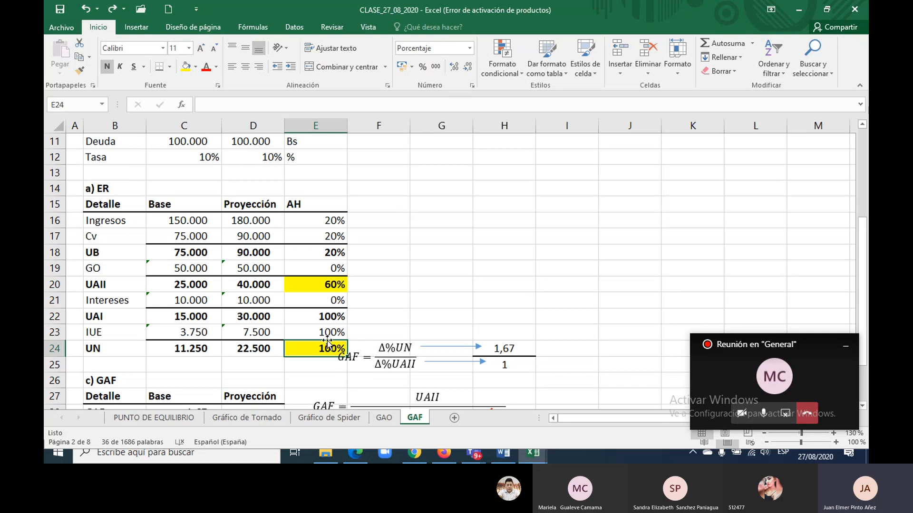
left_click(317, 284)
left_click_drag(318, 284, 320, 345)
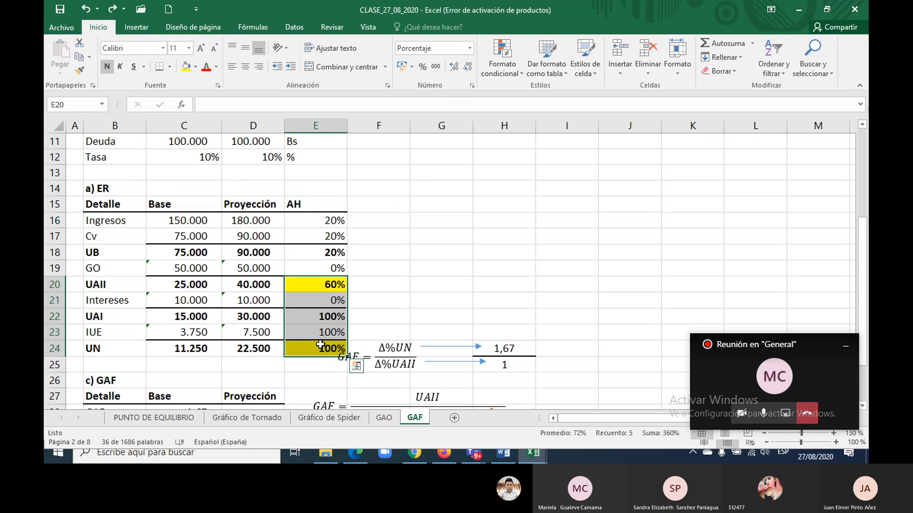
left_click(331, 285)
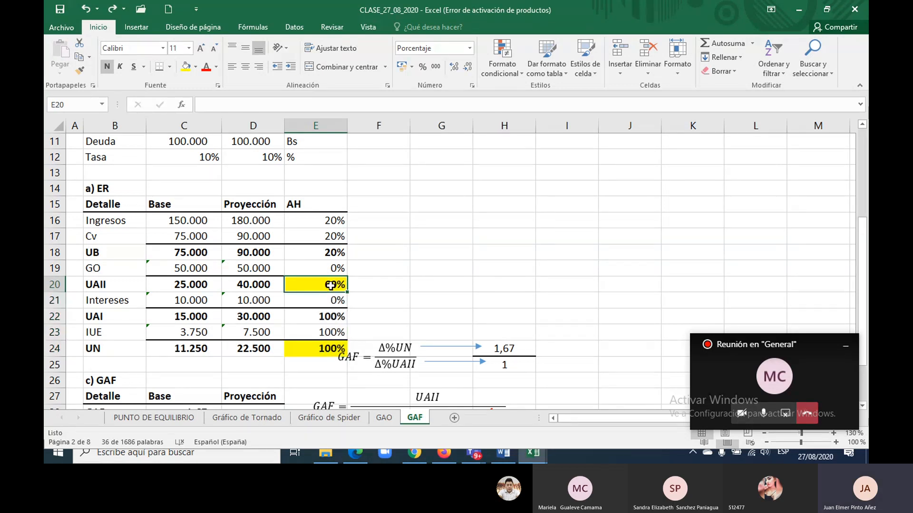
left_click(327, 354)
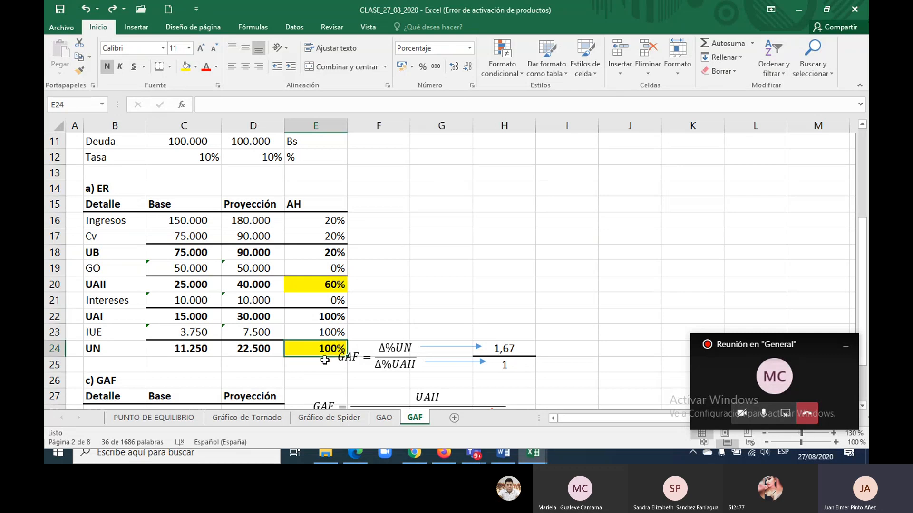
left_click(313, 225)
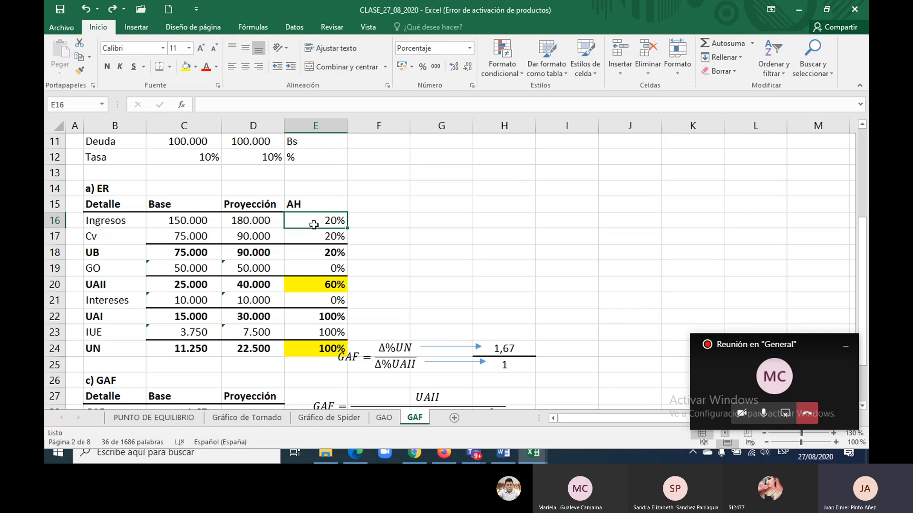
left_click(312, 350)
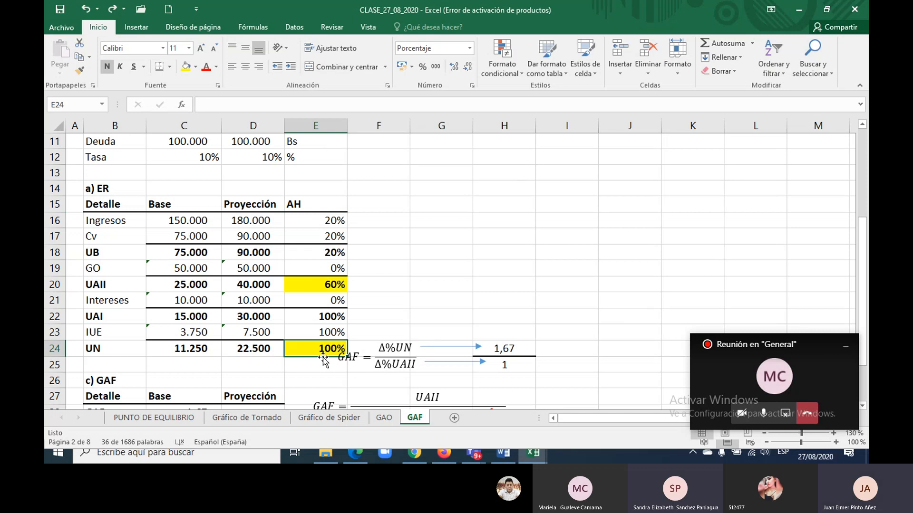
scroll(323, 359, "down", 1)
scroll(325, 358, "down", 1)
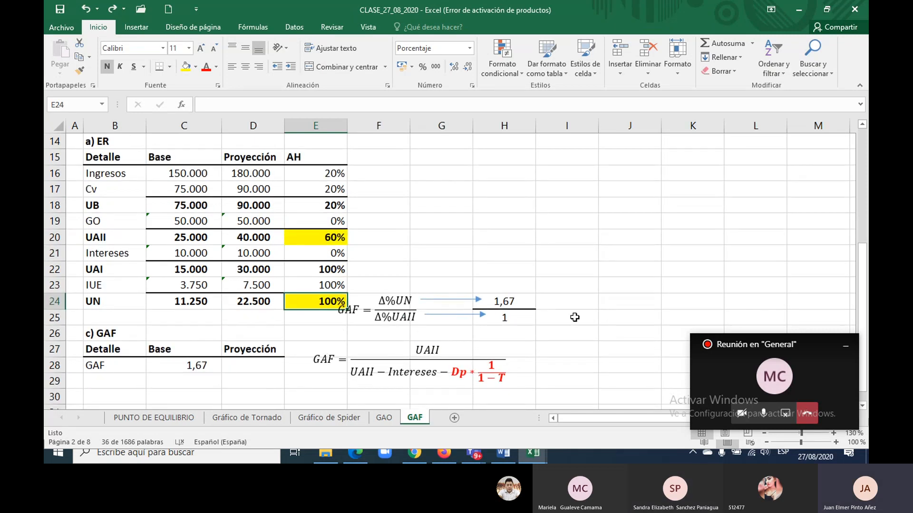
Step: Calculate the GAF in J25 with =E24/E20 and apply the thousands-style Contabilidad format to the result
left_click(608, 323)
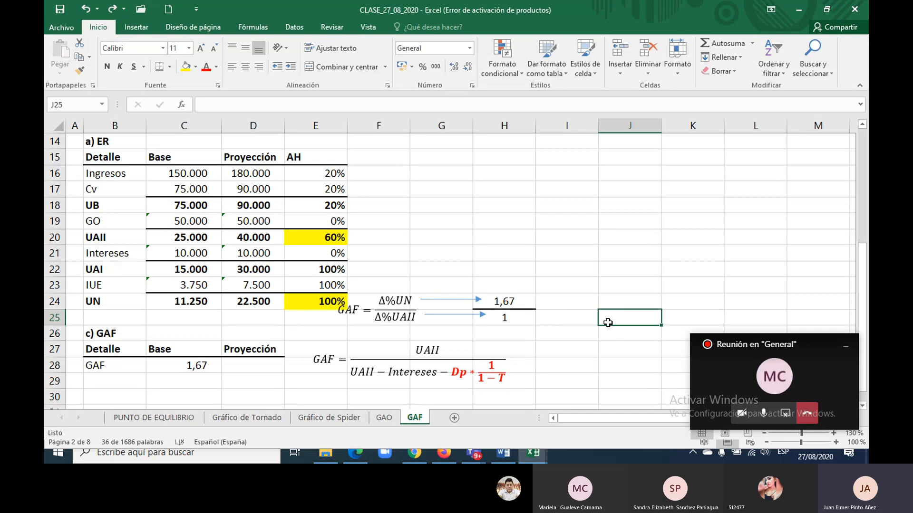
type("=")
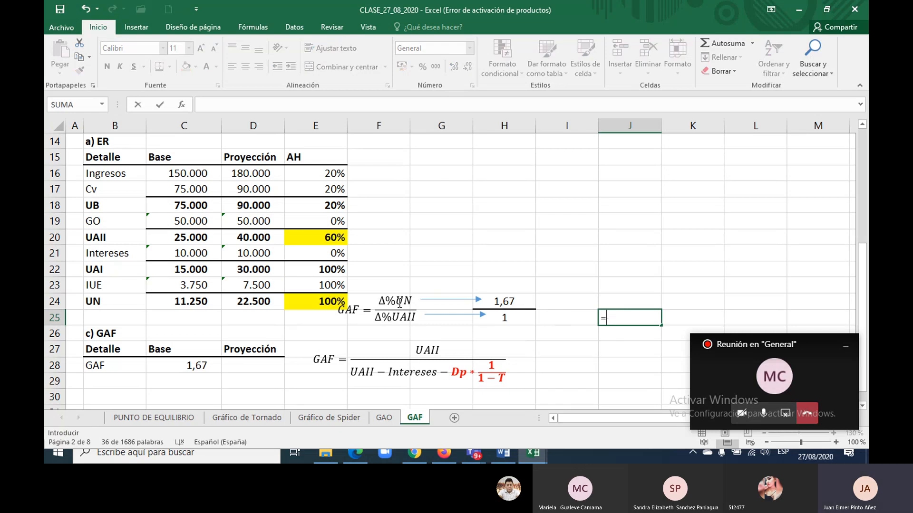
left_click(326, 300)
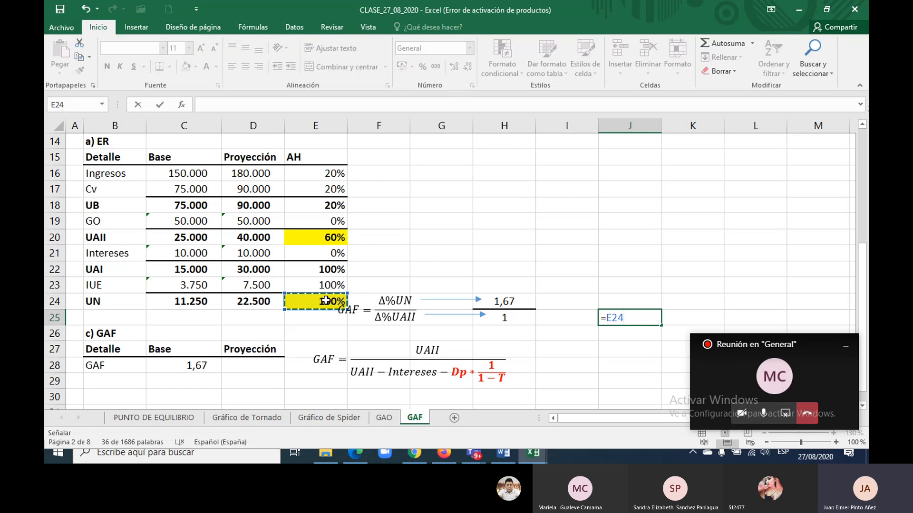
type("/")
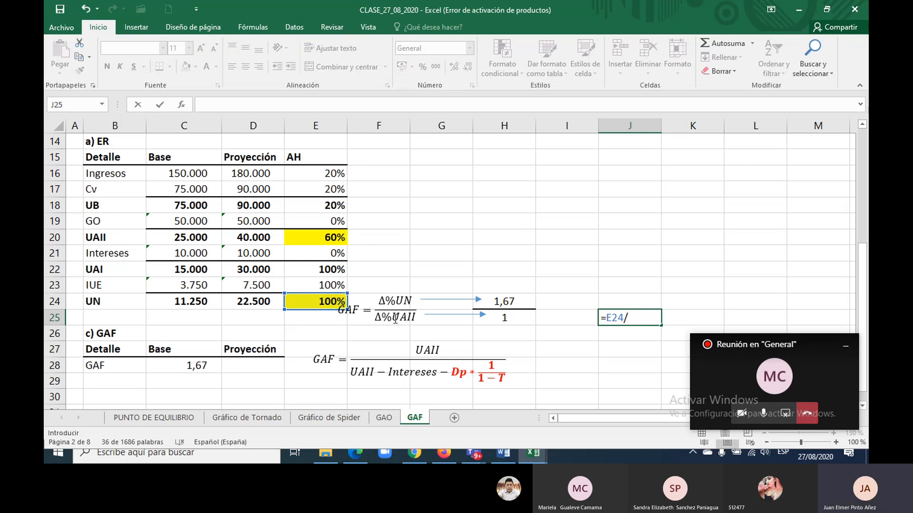
left_click(319, 239)
key("Return")
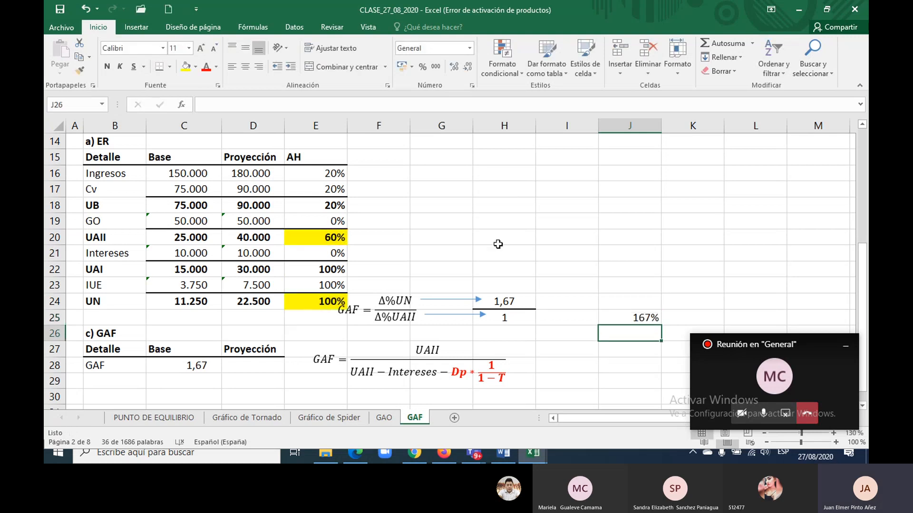
left_click(637, 312)
left_click(435, 66)
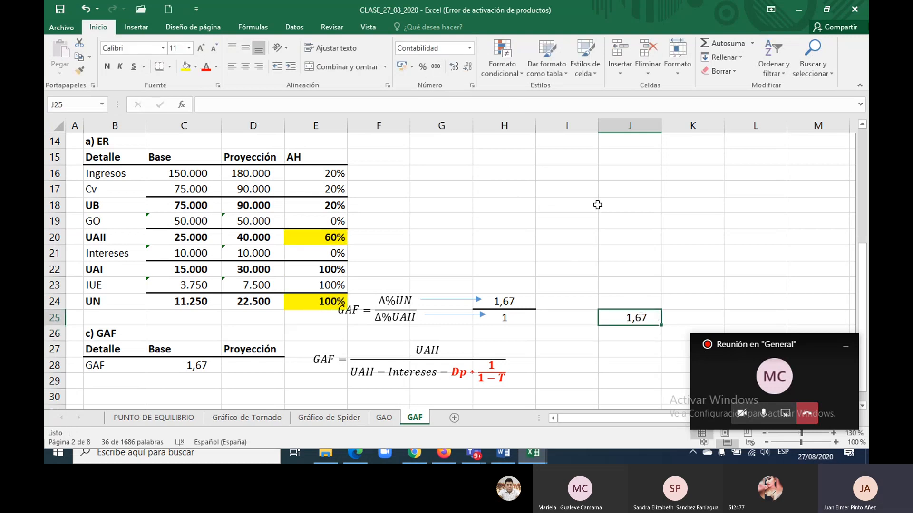
double_click(639, 315)
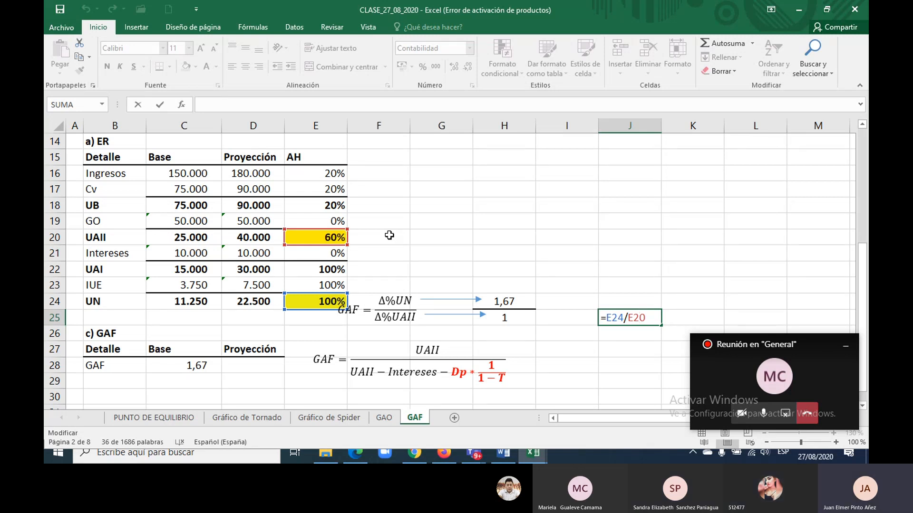
key("ctrl+Return")
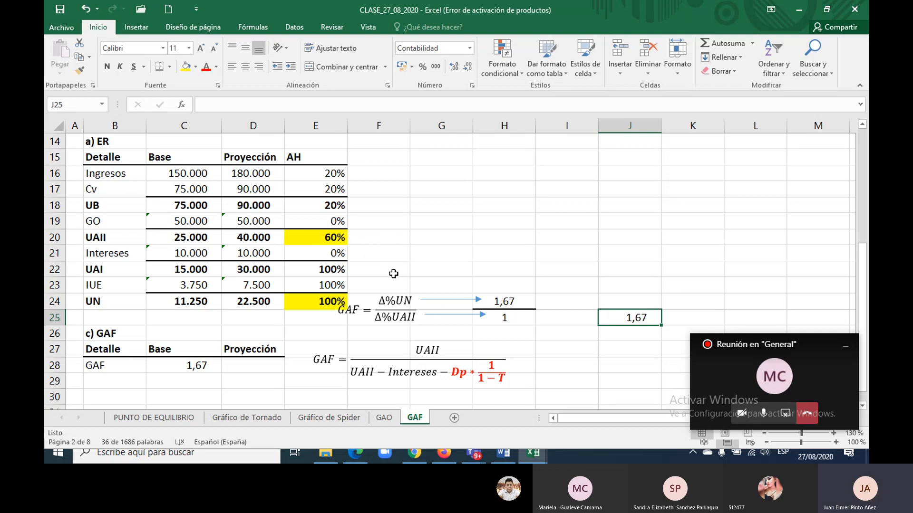
Step: Fill the Base GAF formula from C28 into the Proyección cell D28
scroll(394, 274, "down", 2)
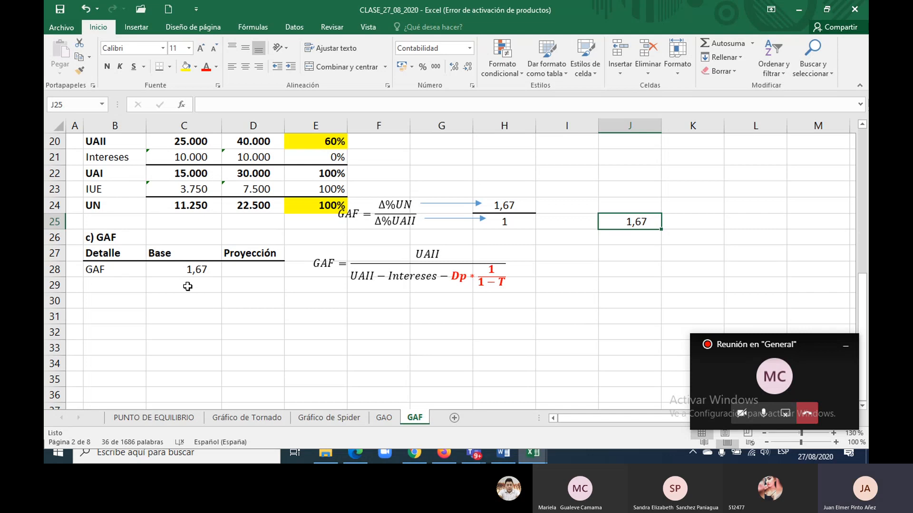
left_click_drag(191, 269, 266, 270)
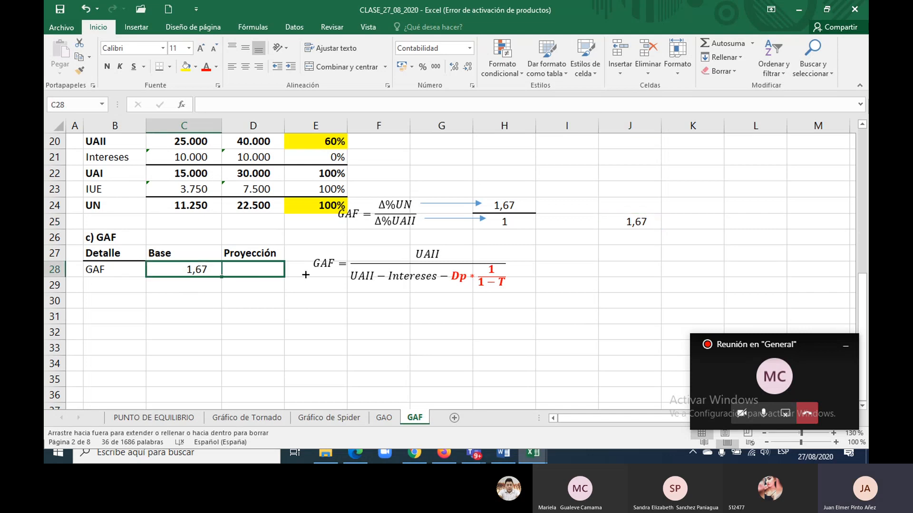
key("ctrl+r")
left_click(254, 275)
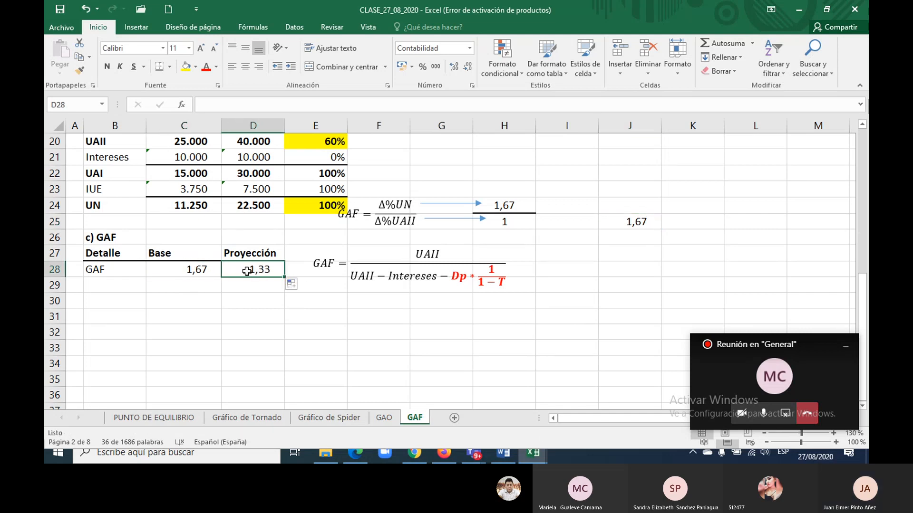
Step: Compare the Base and Proyección GAF values in row 28 and review them against the ER table and its AH variations
left_click(205, 272)
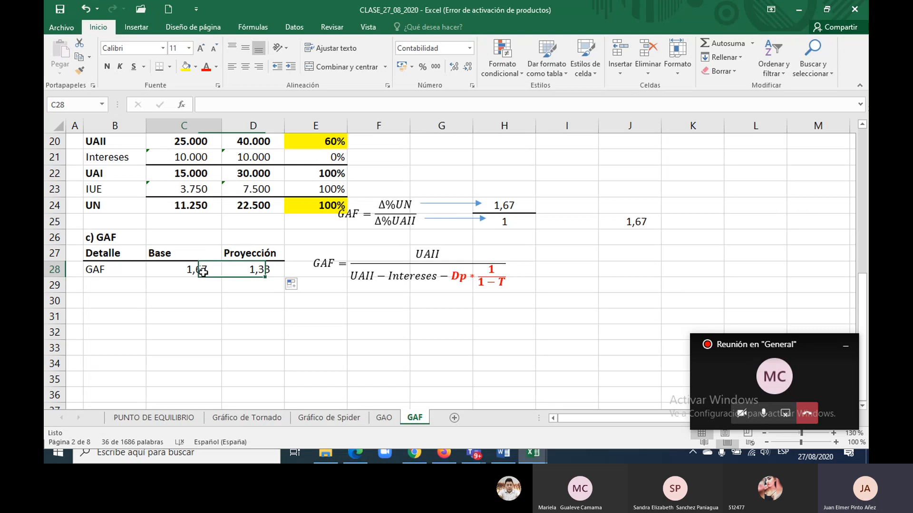
left_click(242, 269)
left_click(210, 271)
left_click(255, 272)
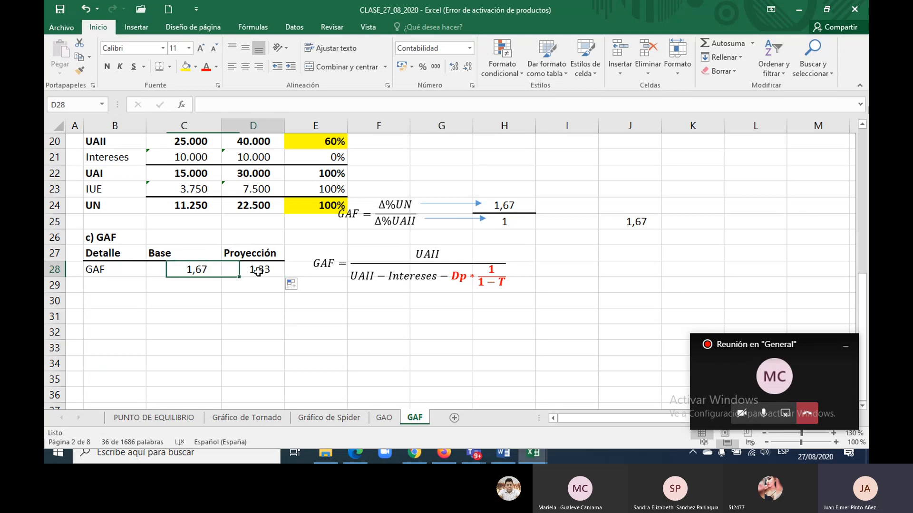
left_click(202, 273)
left_click(228, 271)
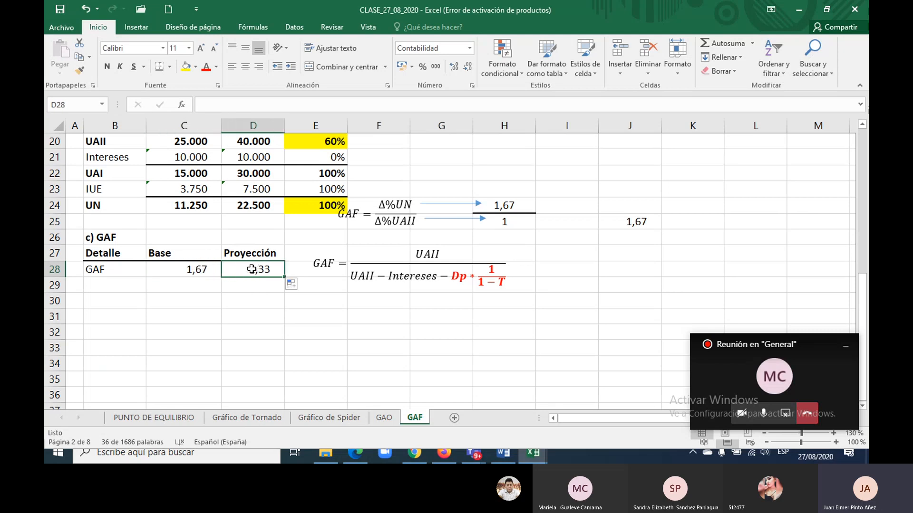
left_click(195, 270)
left_click_drag(200, 270, 237, 269)
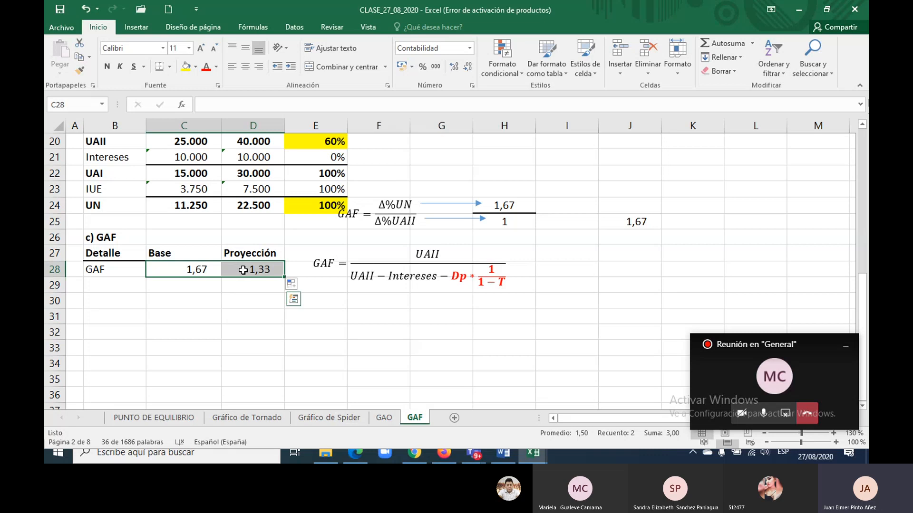
left_click(254, 270)
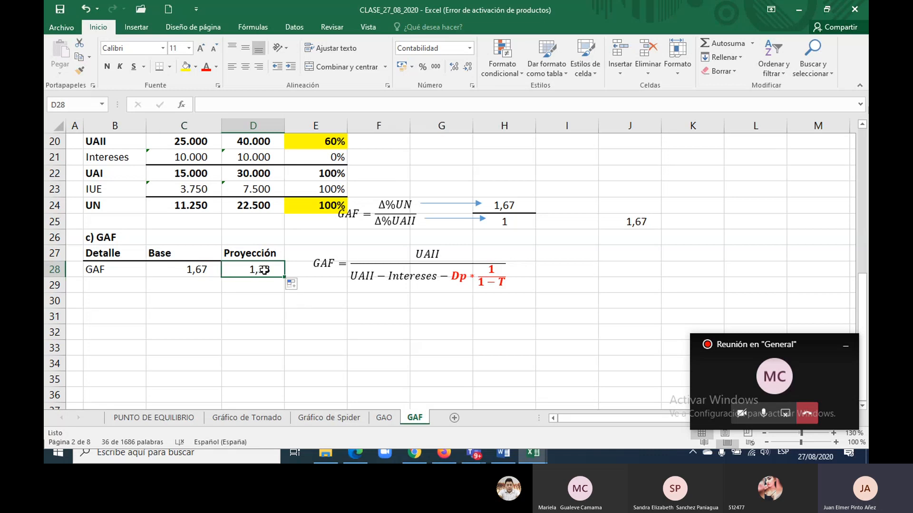
left_click_drag(195, 271, 244, 272)
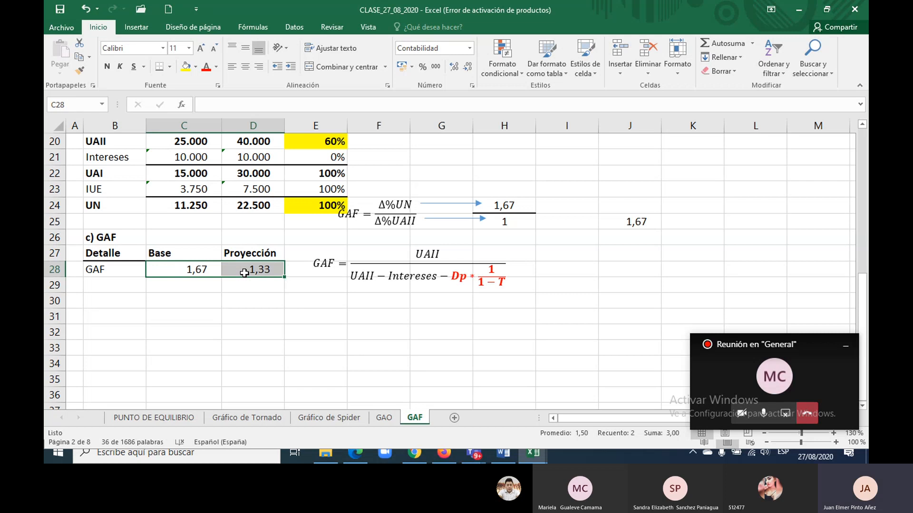
scroll(244, 273, "up", 2)
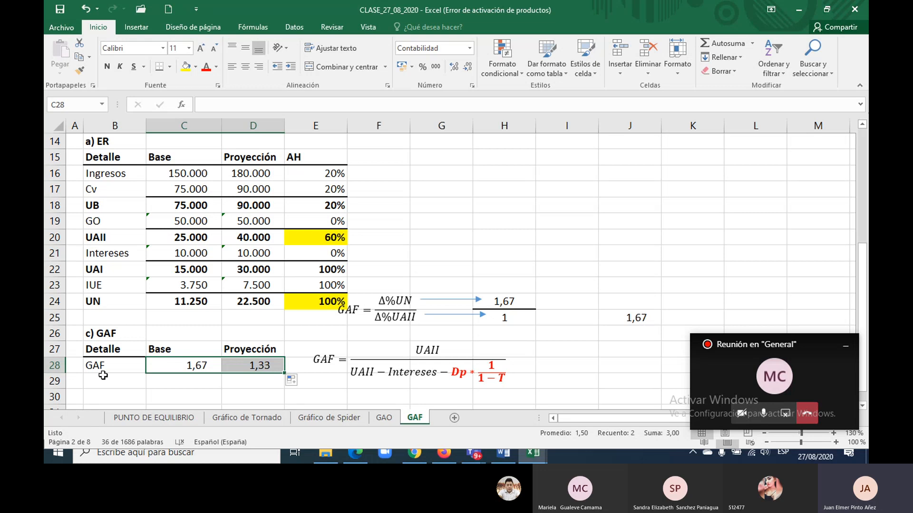
left_click_drag(108, 366, 269, 366)
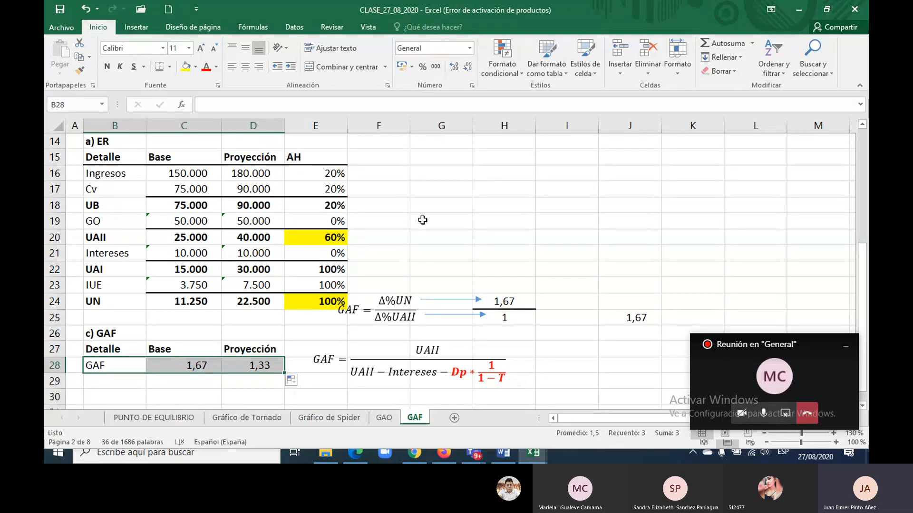
Step: Deselect the GAF row and stop sharing the screen in the meeting
left_click(449, 210)
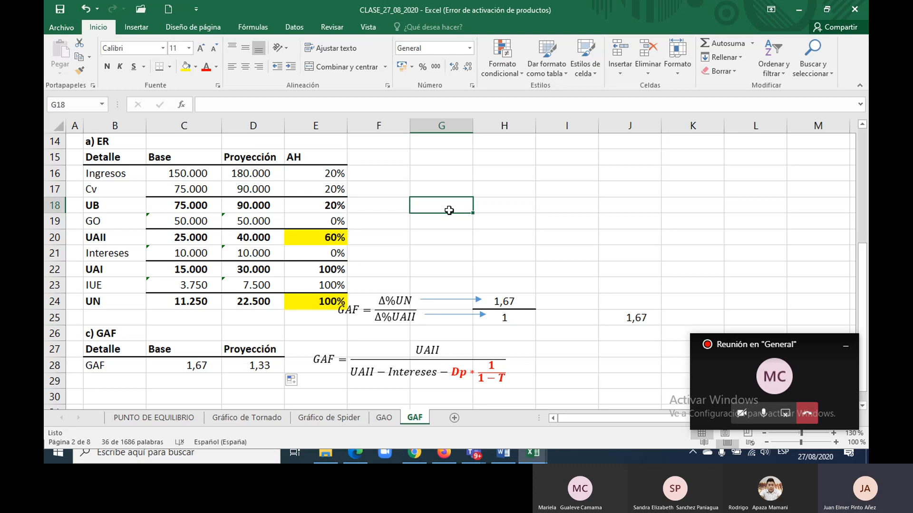
left_click(785, 415)
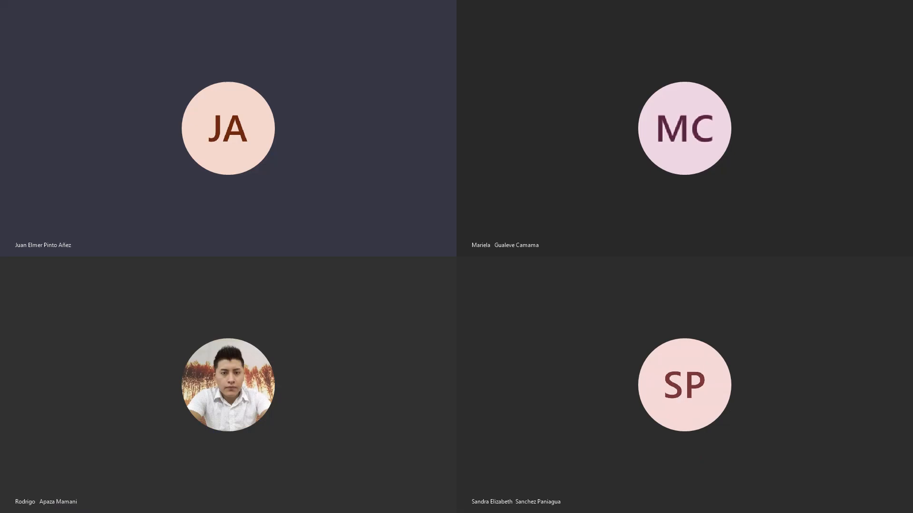